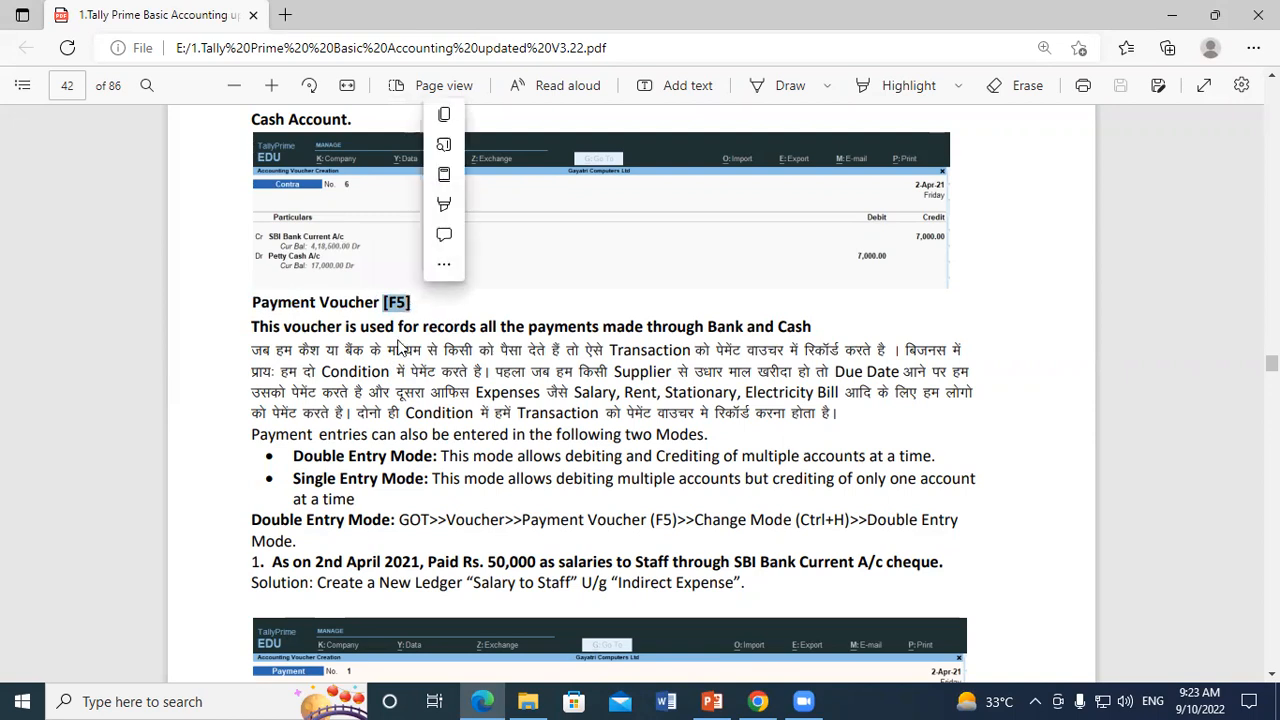
Review the Payment Voucher [F5] heading and its definition, marking the heading and the words Bank and Cash
left_click(398, 357)
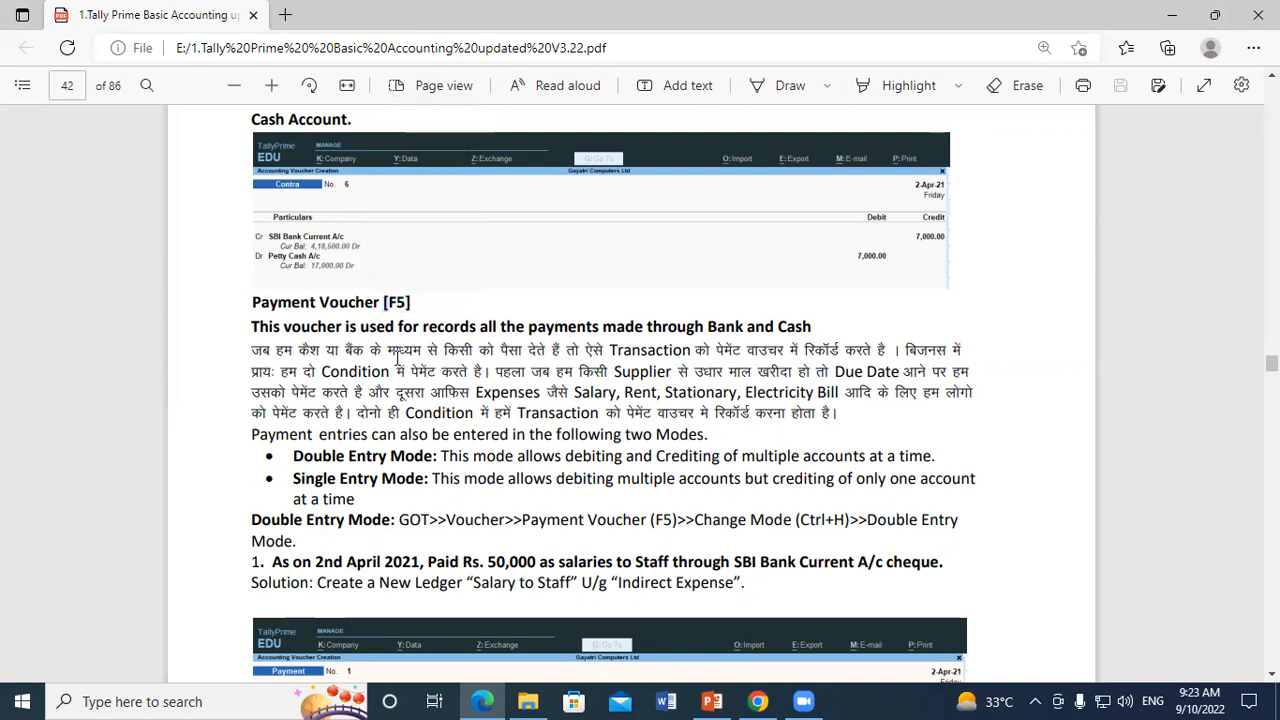
left_click_drag(254, 326, 643, 328)
left_click(489, 328)
left_click(611, 348)
left_click(693, 326)
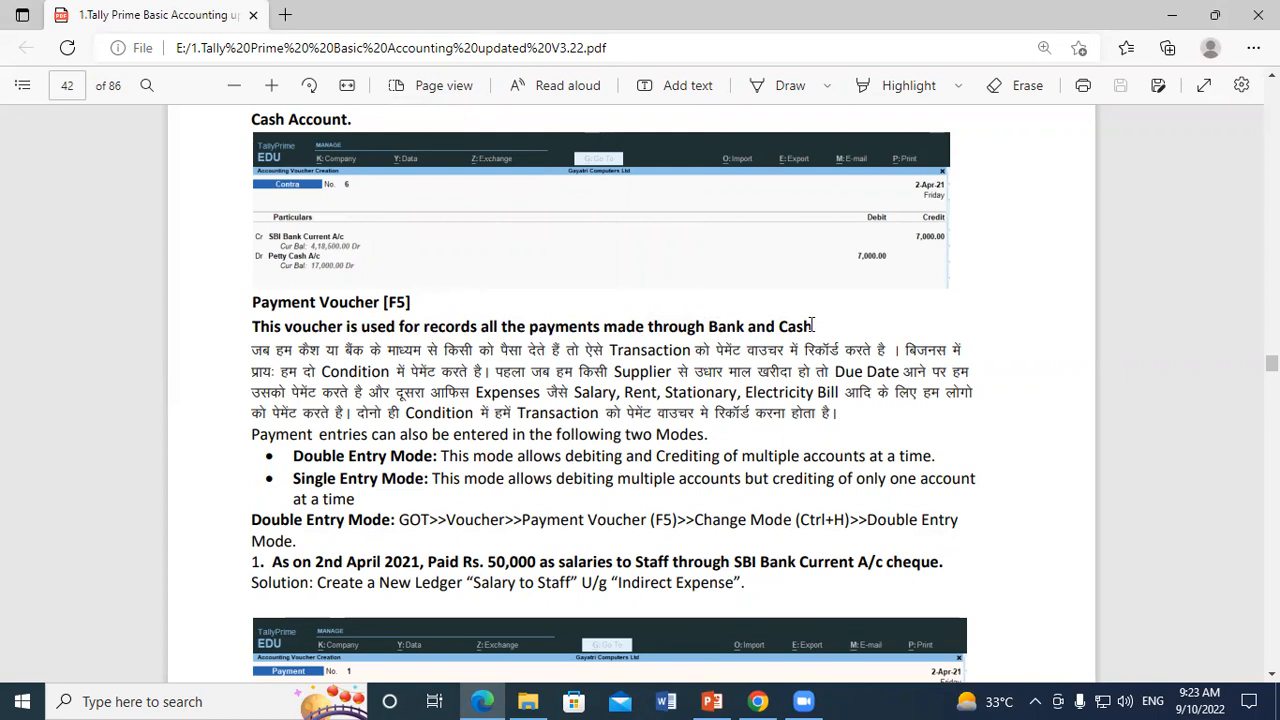
left_click_drag(252, 302, 410, 302)
left_click(725, 343)
double_click(710, 325)
left_click(789, 324)
double_click(805, 326)
left_click(636, 362)
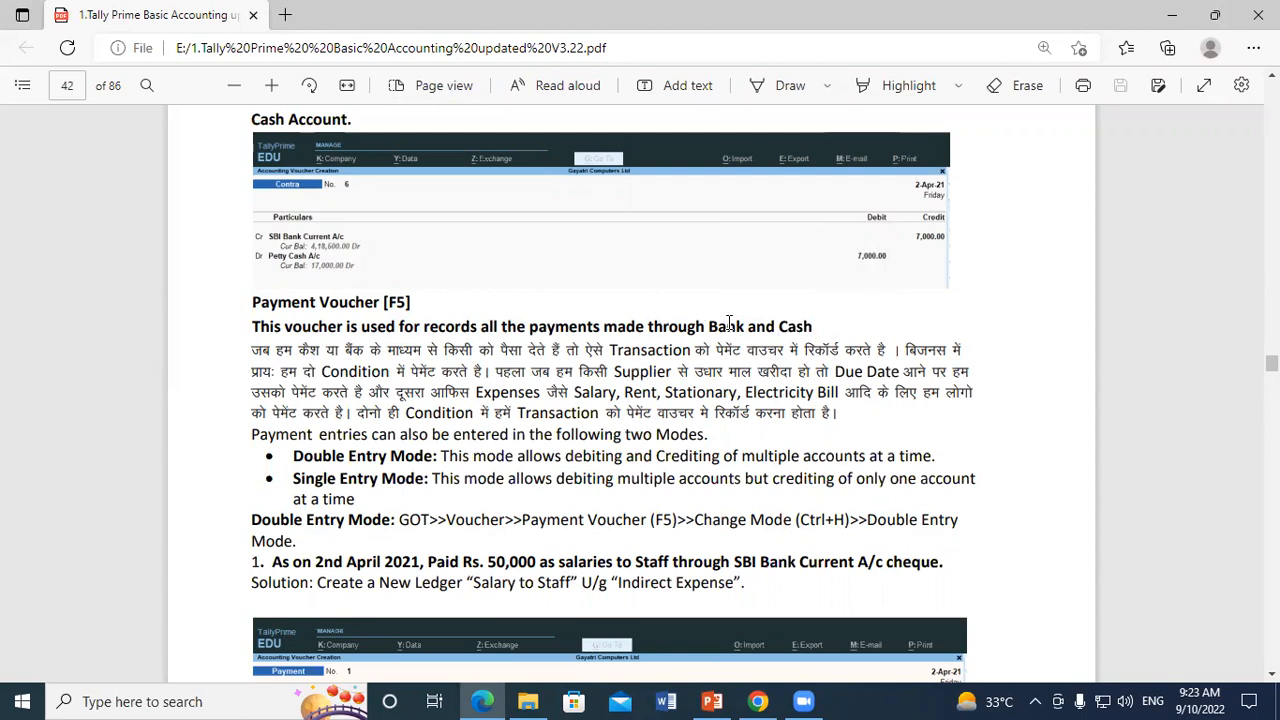
left_click_drag(253, 303, 371, 308)
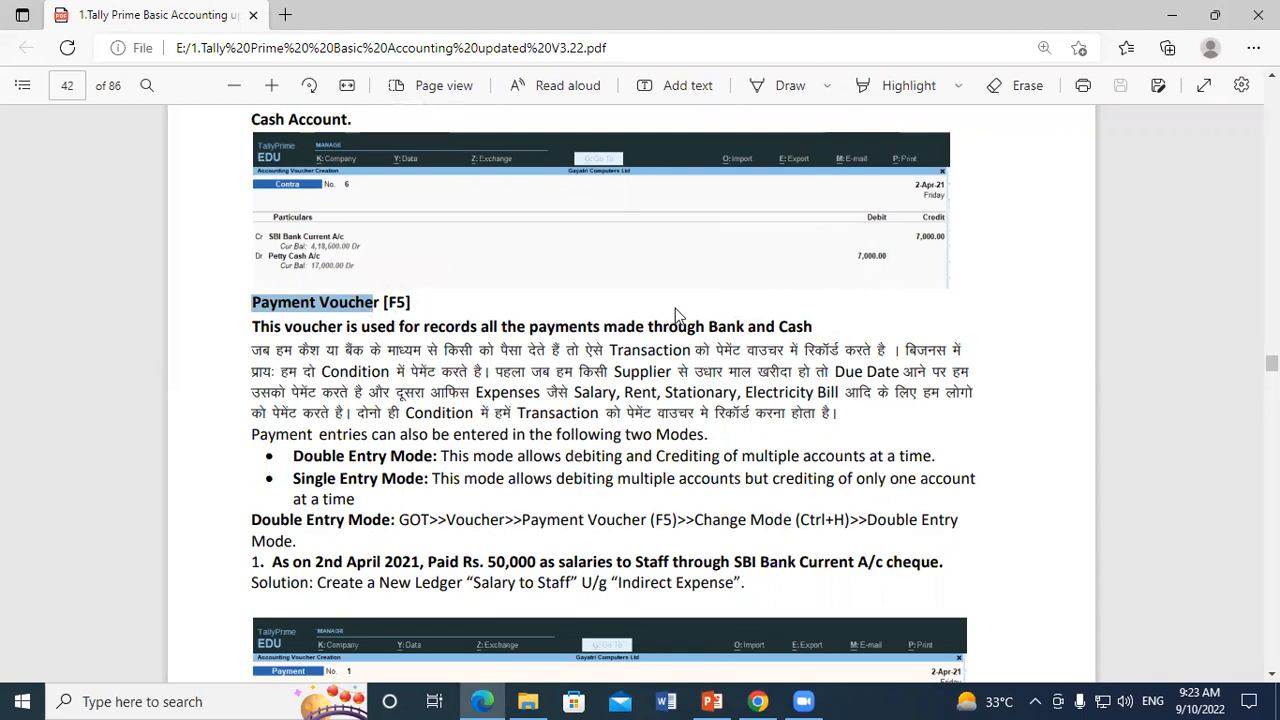
Handwrite “(B) — Office Exp” in blue ink over the Contra voucher image and underline Office Exp
left_click(774, 86)
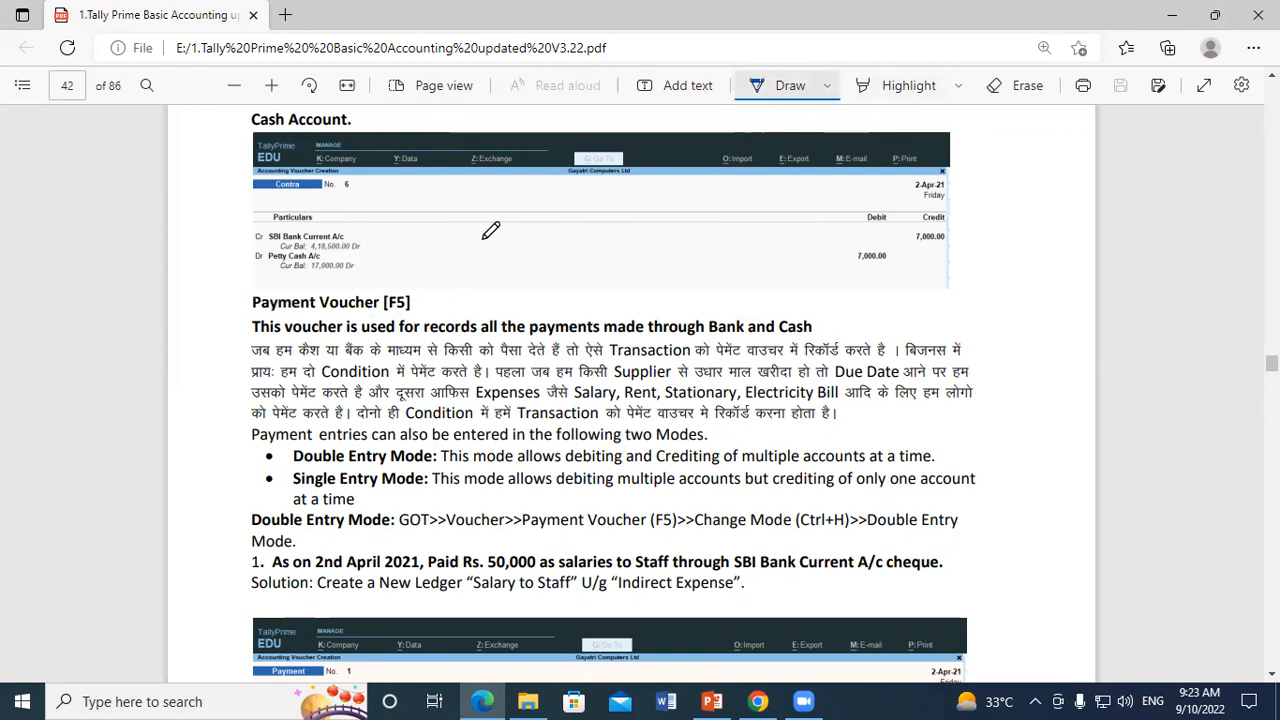
mouse_move(463, 229)
left_mouse_down()
mouse_move(462, 250)
mouse_move(437, 262)
mouse_move(493, 264)
left_mouse_up()
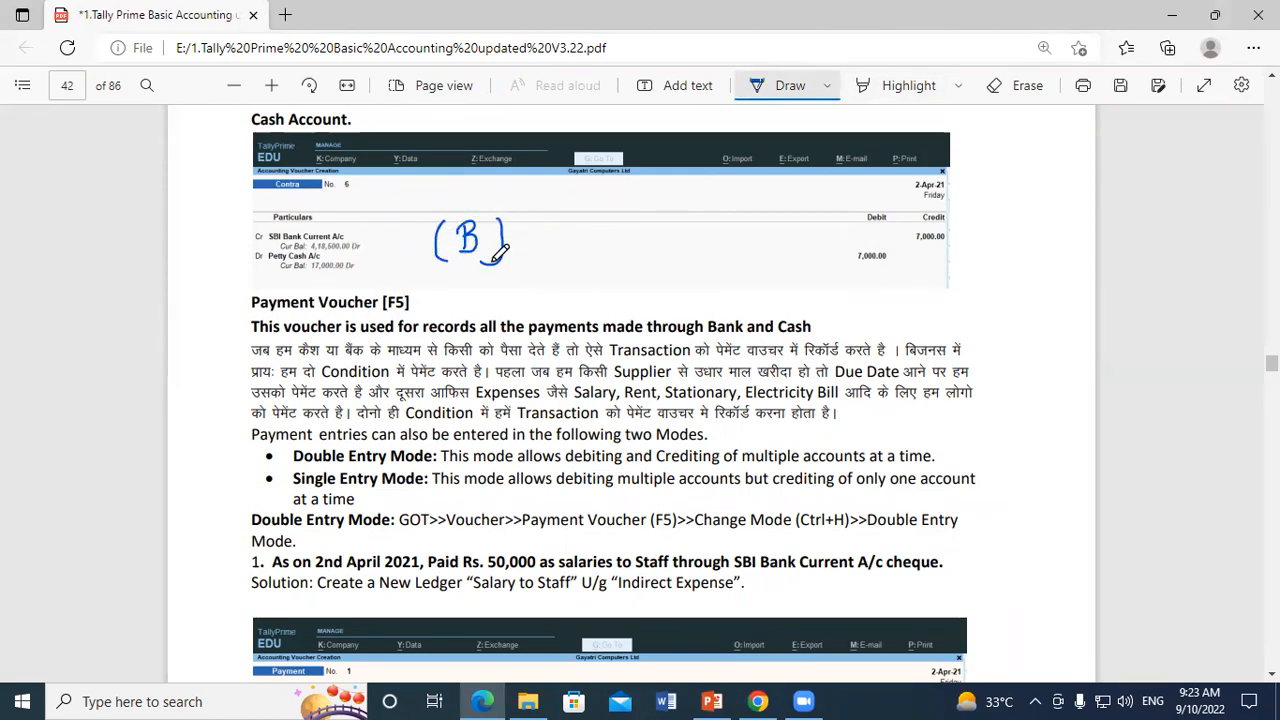
mouse_move(505, 240)
left_mouse_down()
mouse_move(623, 244)
mouse_move(615, 229)
left_mouse_up()
mouse_move(638, 226)
left_mouse_down()
mouse_move(638, 245)
mouse_move(649, 223)
mouse_move(647, 234)
left_mouse_up()
mouse_move(657, 223)
left_mouse_down()
mouse_move(658, 239)
mouse_move(669, 221)
left_mouse_up()
left_click_drag(658, 231, 697, 235)
left_click_drag(714, 230, 806, 234)
mouse_move(806, 220)
left_mouse_down()
mouse_move(790, 234)
mouse_move(808, 236)
left_mouse_up()
left_click_drag(810, 216, 824, 226)
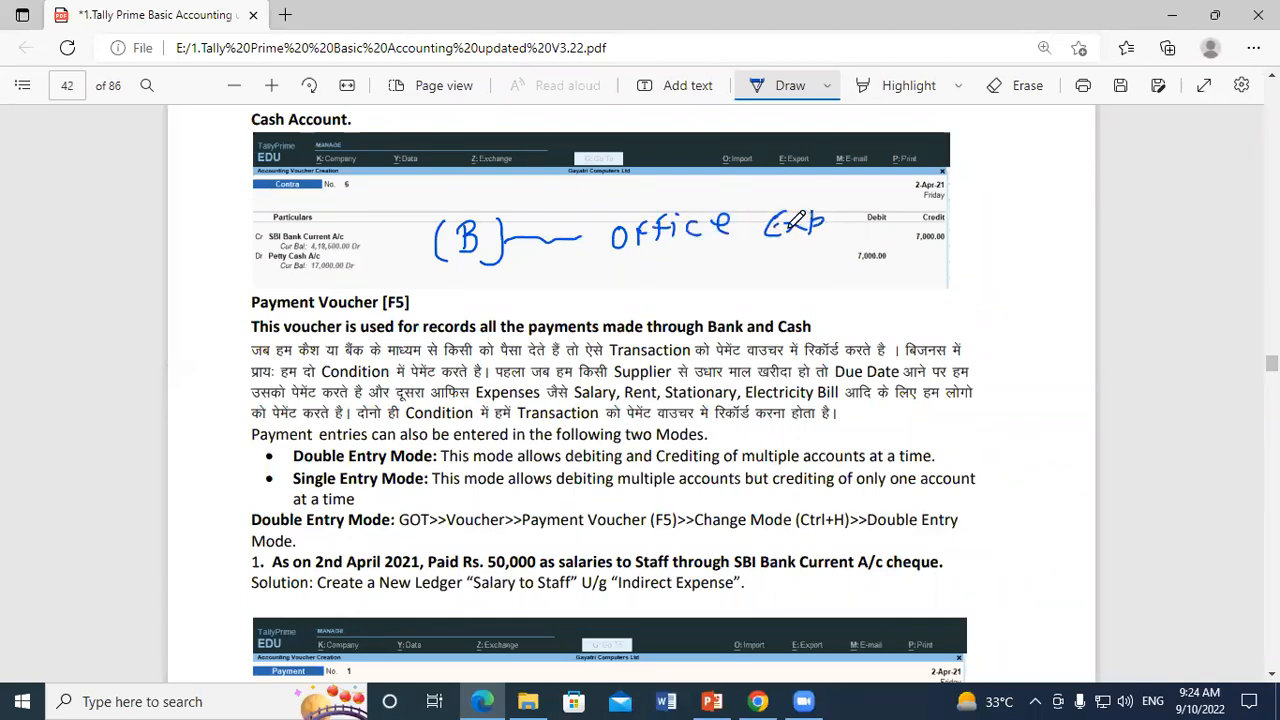
left_click_drag(620, 264, 822, 238)
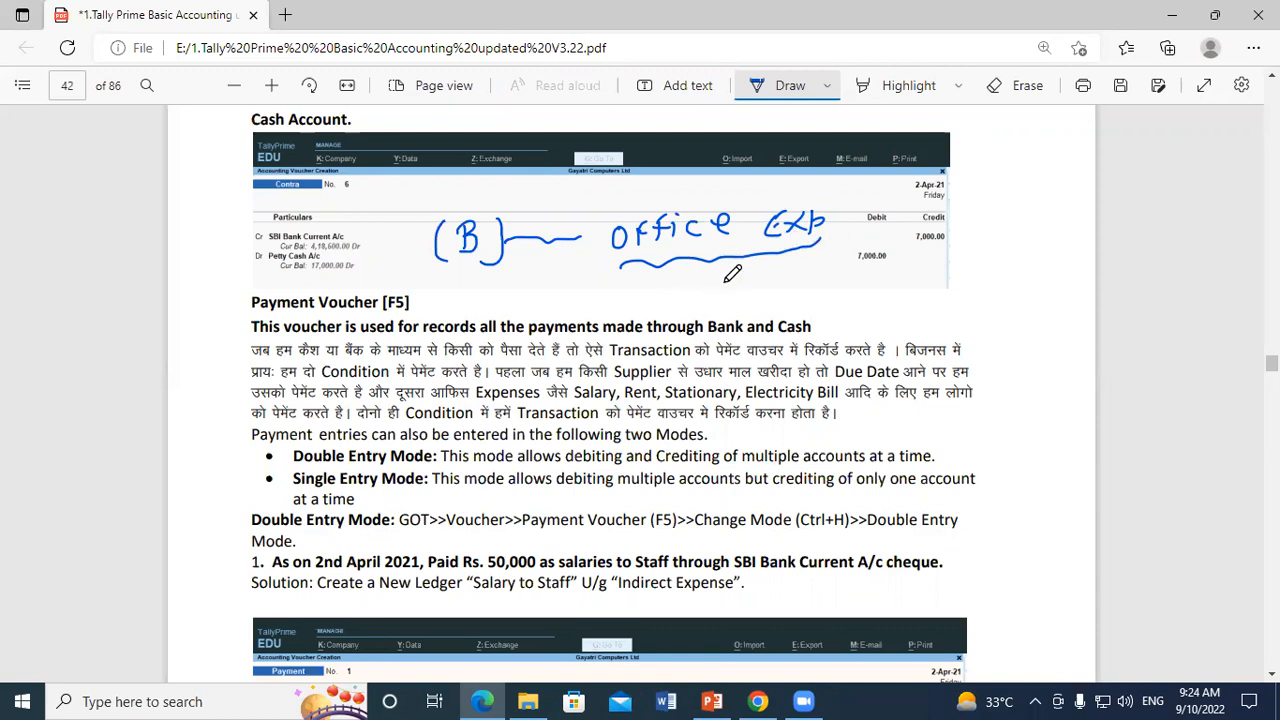
Handwrite “Emp → Salary” beneath the Office Exp note, underline both words, and add “01 – 30” with a pointer and arrow beside Salary
mouse_move(747, 270)
left_mouse_down()
mouse_move(750, 290)
mouse_move(751, 279)
mouse_move(806, 280)
mouse_move(808, 294)
mouse_move(845, 265)
mouse_move(955, 268)
mouse_move(976, 294)
mouse_move(968, 304)
left_mouse_up()
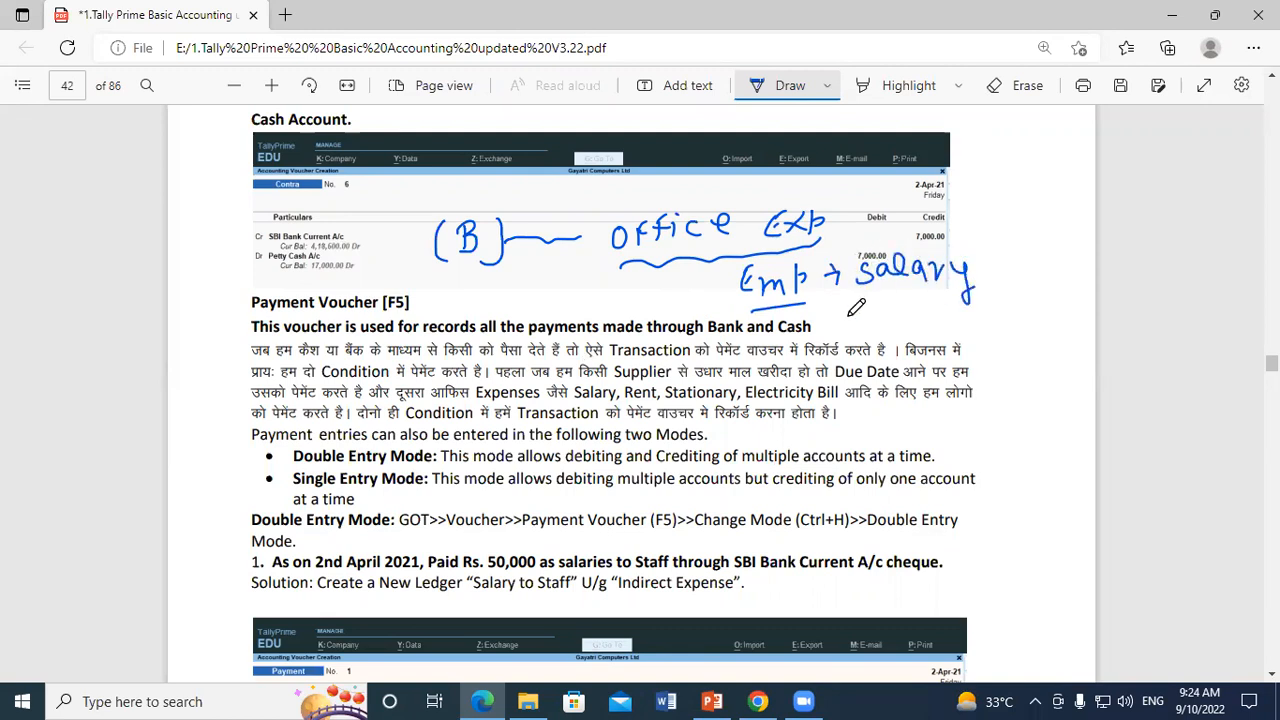
left_click_drag(859, 292, 944, 288)
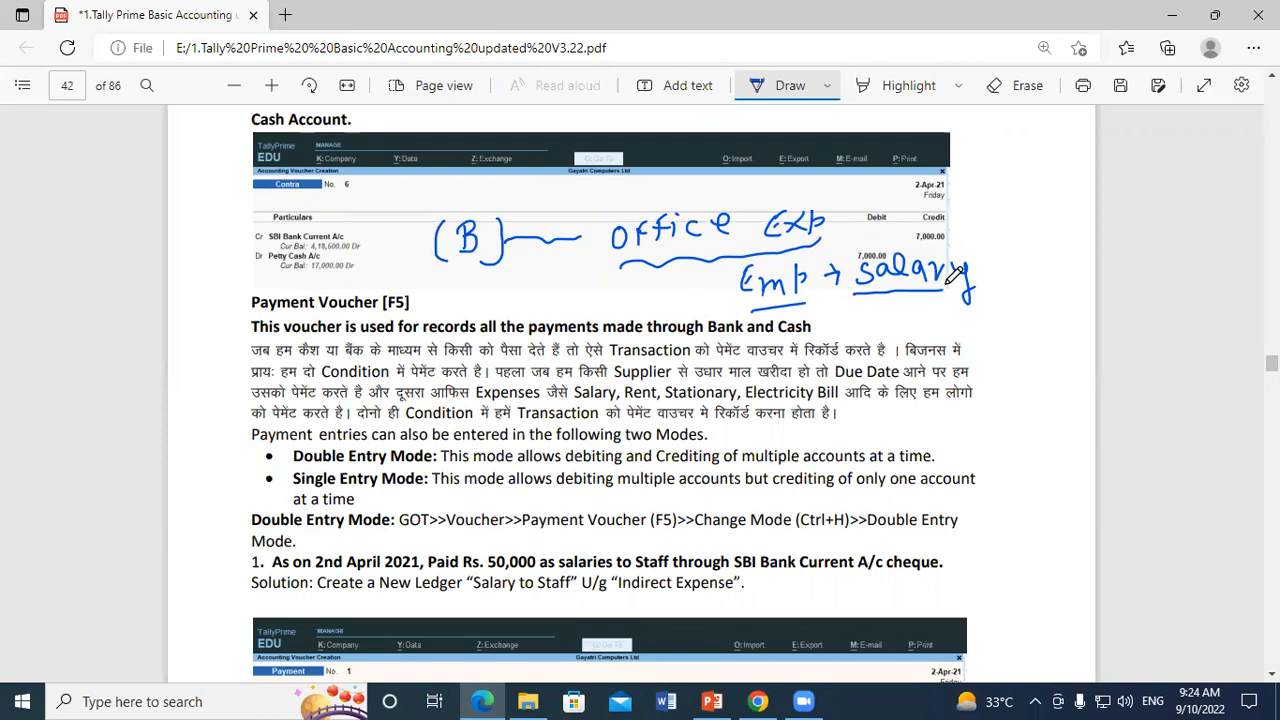
mouse_move(899, 217)
left_mouse_down()
mouse_move(905, 229)
mouse_move(901, 217)
left_mouse_up()
mouse_move(918, 215)
left_mouse_down()
mouse_move(918, 231)
mouse_move(952, 214)
mouse_move(1026, 232)
mouse_move(1057, 207)
left_mouse_up()
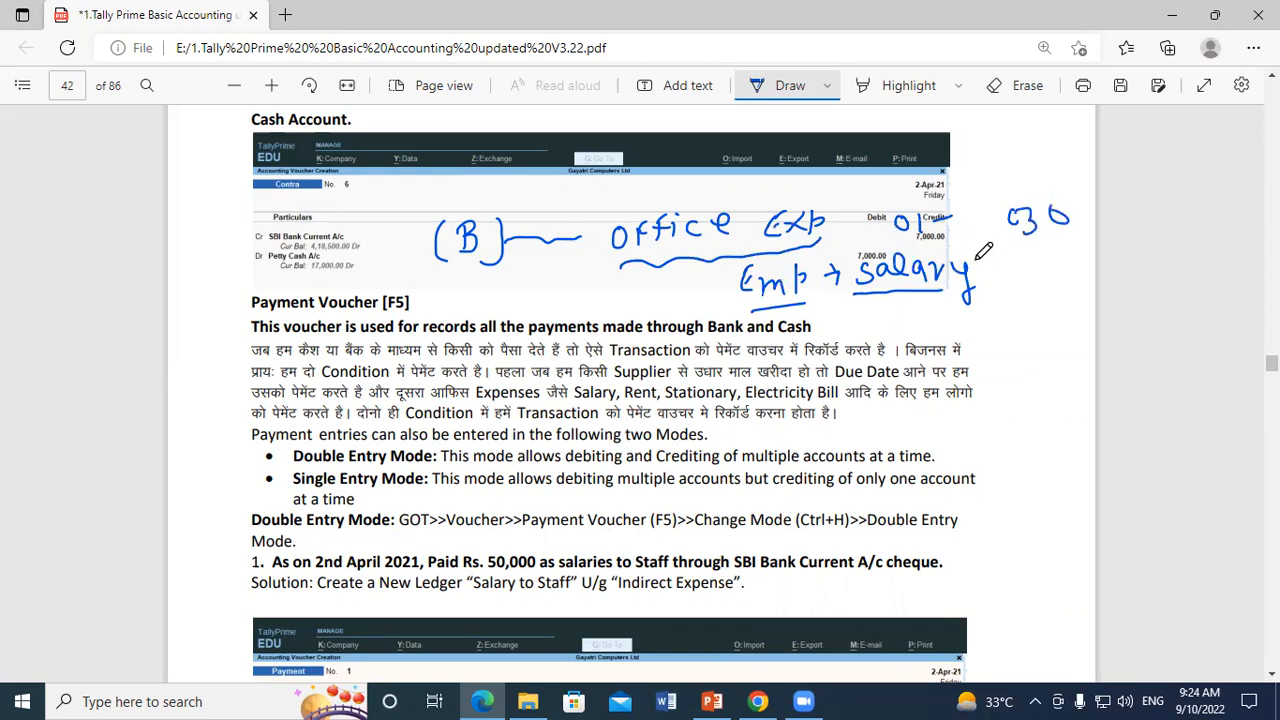
left_click_drag(956, 239, 1014, 257)
left_click_drag(986, 286, 1003, 289)
Tick the start of the Payment Voucher heading and handwrite “(B) Rent (P)” branching from the B note, with Rent underlined
left_click_drag(244, 308, 272, 311)
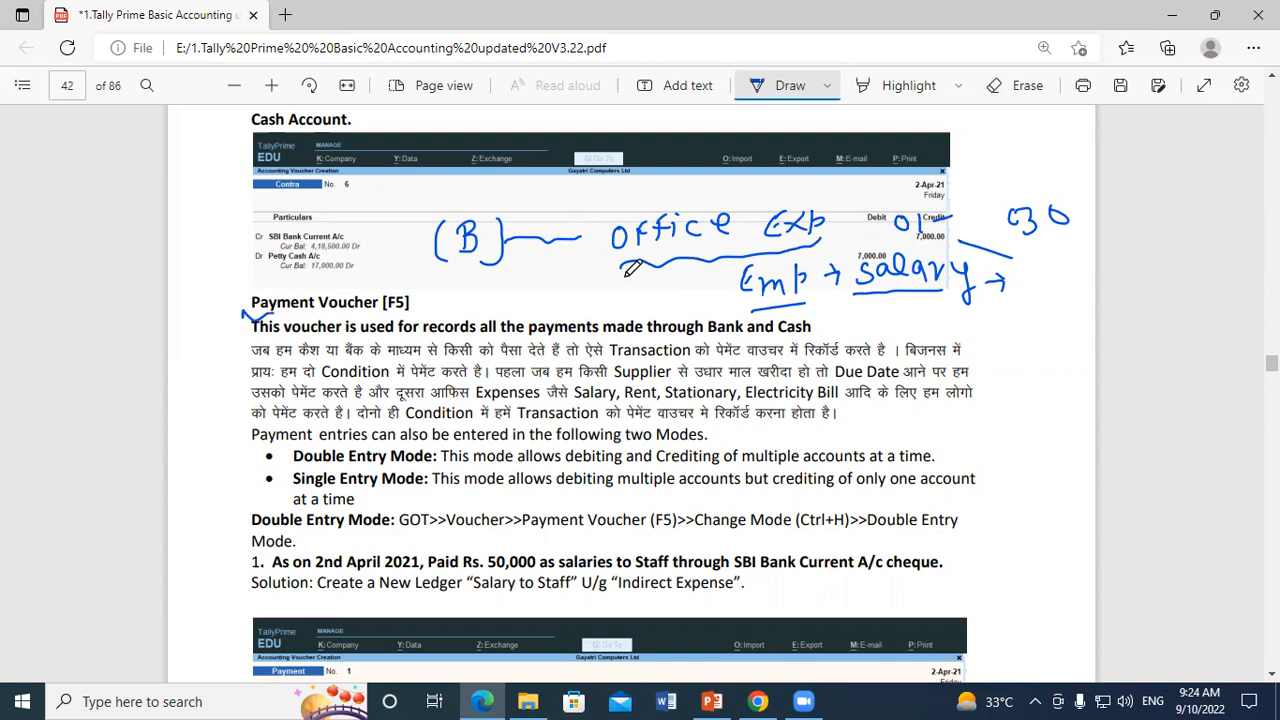
mouse_move(489, 268)
left_mouse_down()
mouse_move(592, 284)
mouse_move(634, 274)
mouse_move(636, 286)
left_mouse_up()
left_click_drag(614, 268, 652, 262)
mouse_move(572, 297)
left_mouse_down()
mouse_move(676, 280)
mouse_move(686, 292)
mouse_move(712, 272)
mouse_move(714, 298)
left_mouse_up()
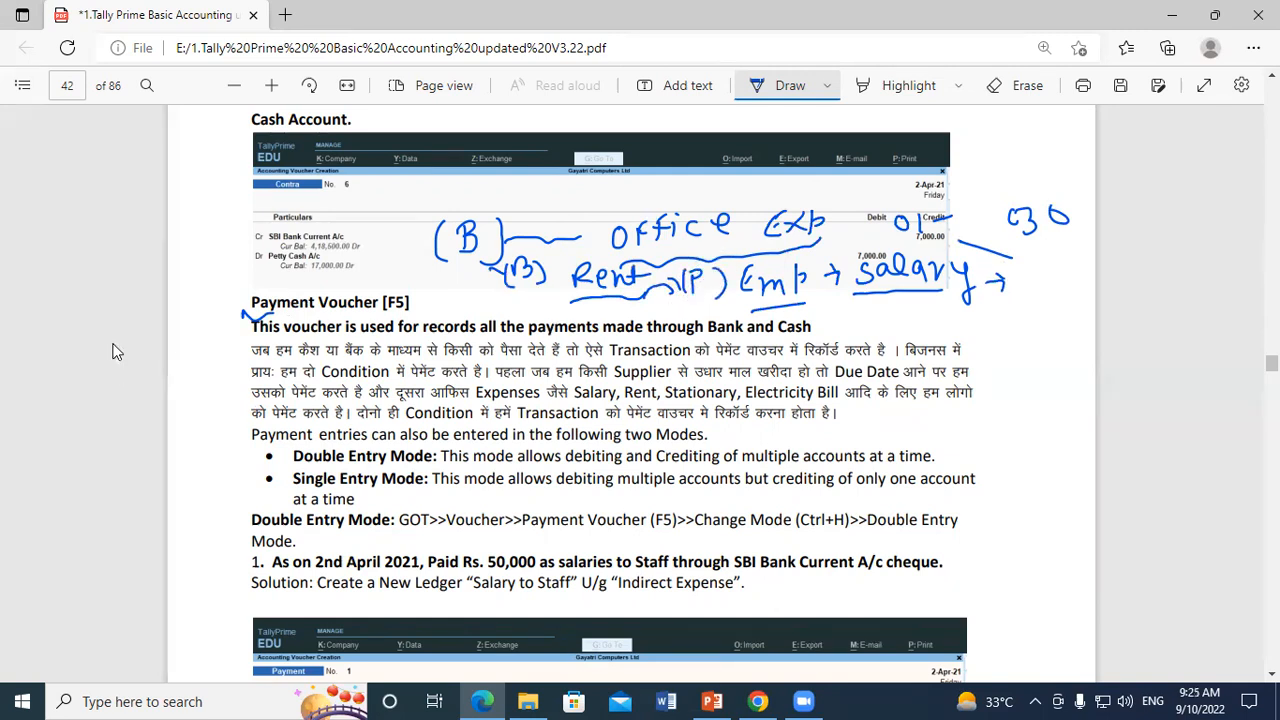
Tick the word Voucher in the heading and handwrite a supplier branch from the B note, running with arrows from “Supp” to “Pay”
left_click_drag(342, 314, 372, 311)
mouse_move(453, 229)
left_mouse_down()
mouse_move(450, 197)
mouse_move(526, 183)
mouse_move(549, 196)
mouse_move(669, 188)
left_mouse_up()
mouse_move(671, 172)
left_mouse_down()
mouse_move(692, 186)
mouse_move(774, 176)
left_mouse_up()
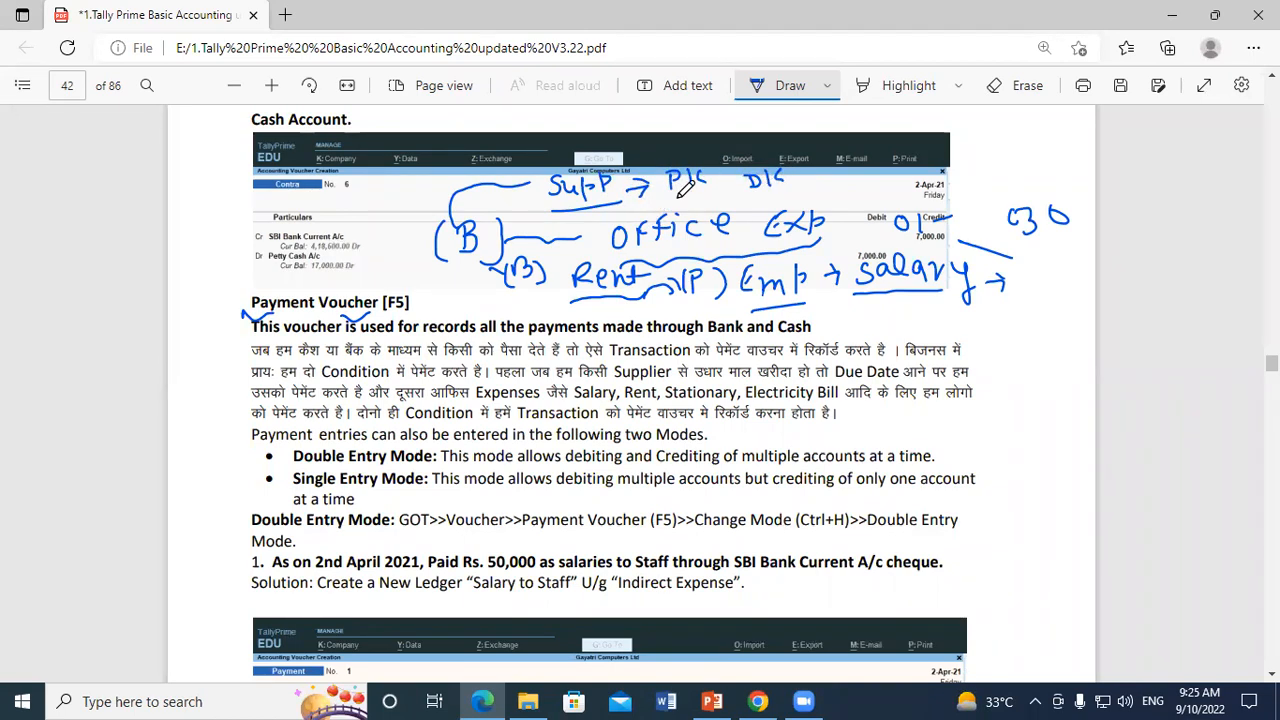
mouse_move(686, 190)
left_mouse_down()
mouse_move(831, 180)
mouse_move(889, 192)
left_mouse_up()
left_click_drag(897, 180, 902, 206)
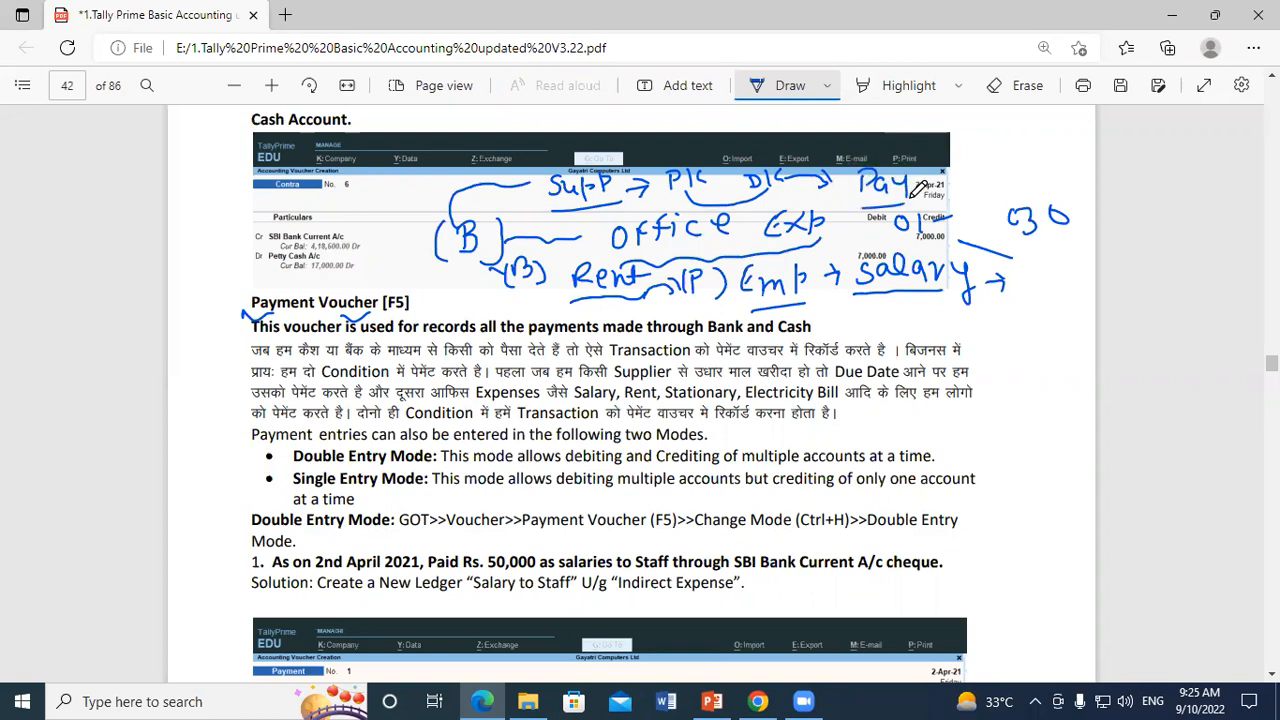
Tick the Payment Voucher heading, the end of the Hindi explanation, and the Double and Single Entry Mode bullets
mouse_move(226, 298)
left_mouse_down()
mouse_move(238, 314)
mouse_move(254, 298)
left_mouse_up()
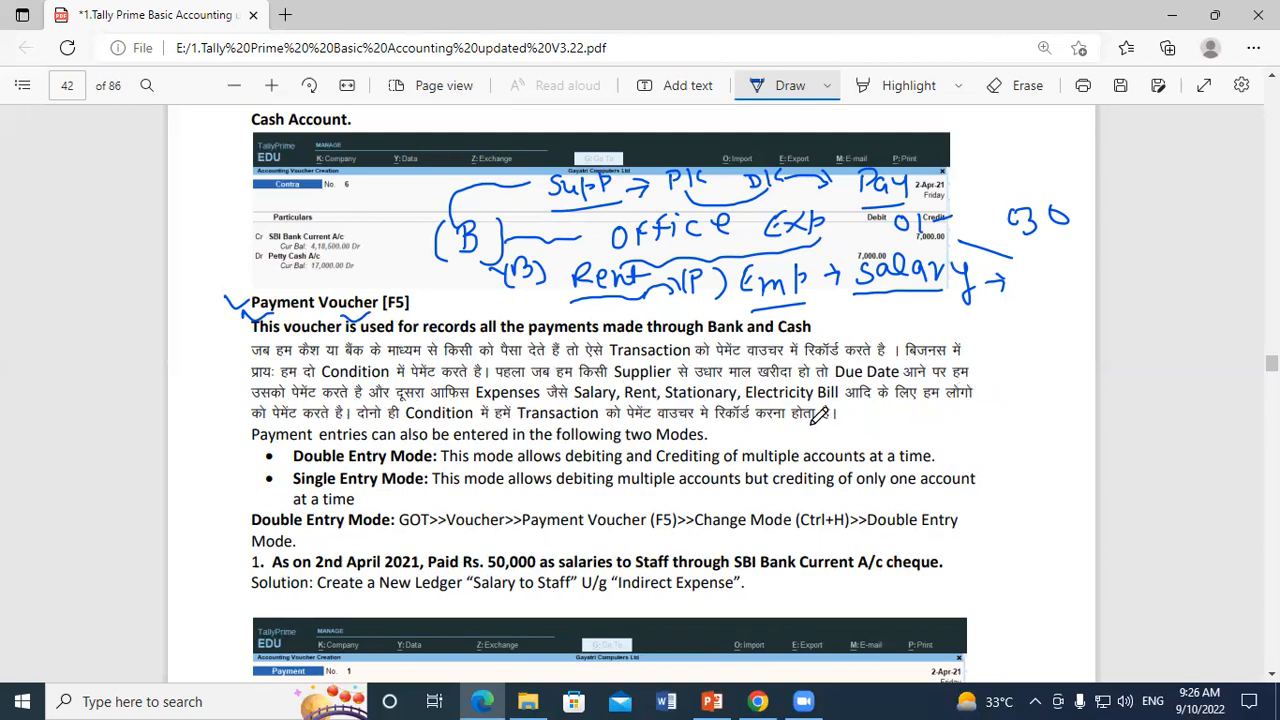
left_click_drag(813, 431, 853, 412)
mouse_move(285, 452)
left_mouse_down()
mouse_move(300, 455)
mouse_move(293, 483)
left_mouse_up()
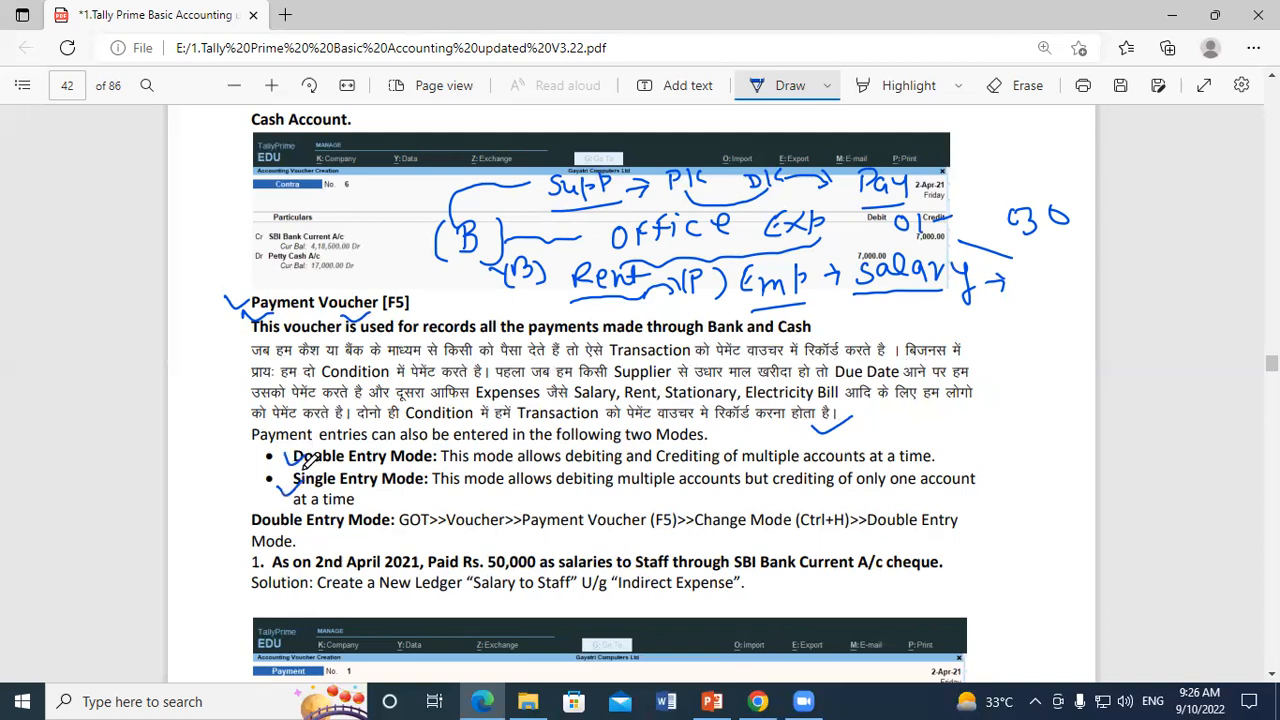
Underline the Double Entry Mode path from GOT to Ctrl+H and the key details of transaction 1, marking Staff
scroll(330, 455, "down", 3)
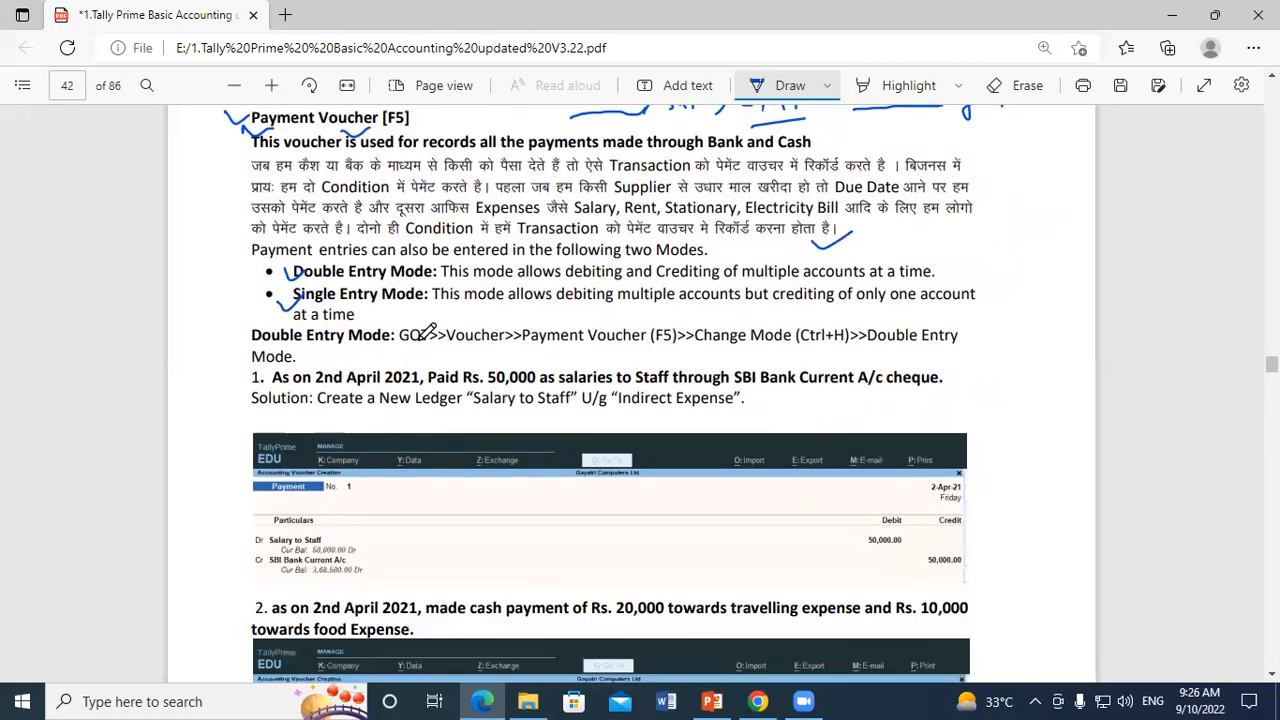
left_click_drag(400, 350, 850, 343)
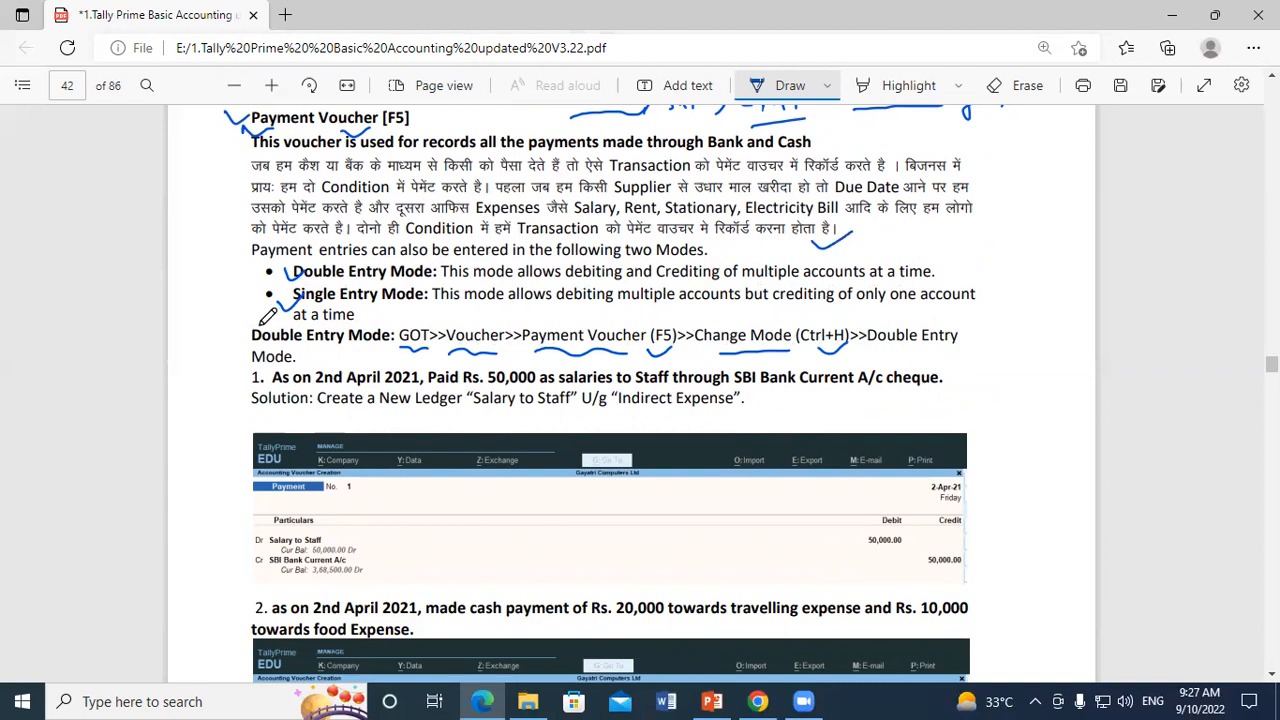
left_click_drag(271, 387, 420, 386)
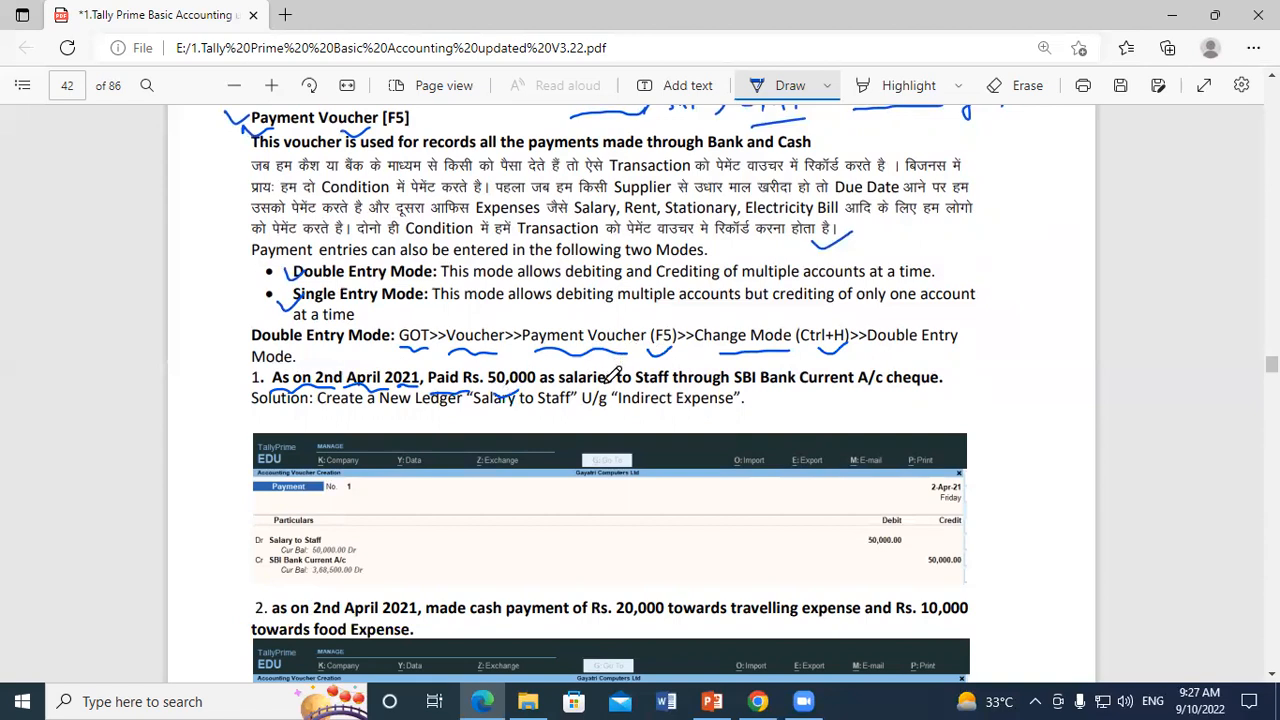
left_click_drag(636, 389, 727, 388)
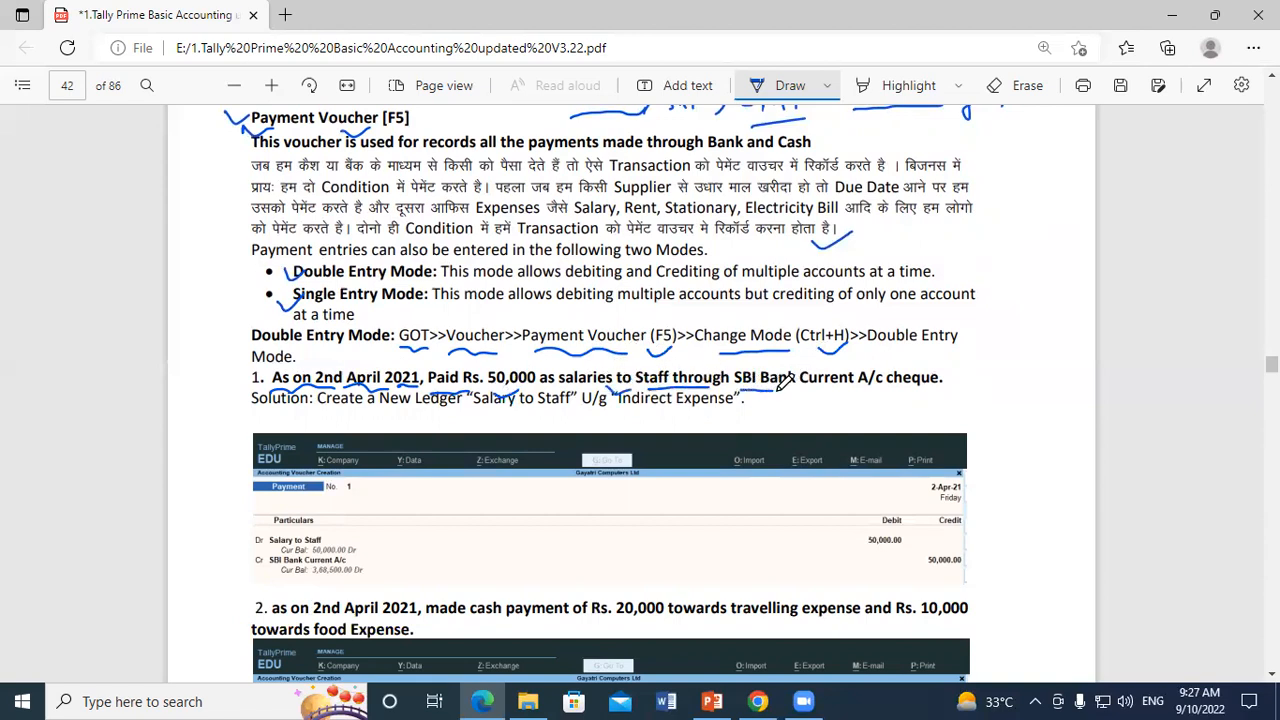
left_click_drag(641, 368, 633, 388)
Handwrite “Salary (N)” and “SBI (P)” beside the entry modes, with an arrow from SBI to an underlined “Cr”
mouse_move(934, 224)
left_mouse_down()
mouse_move(922, 244)
mouse_move(998, 232)
mouse_move(1004, 258)
left_mouse_up()
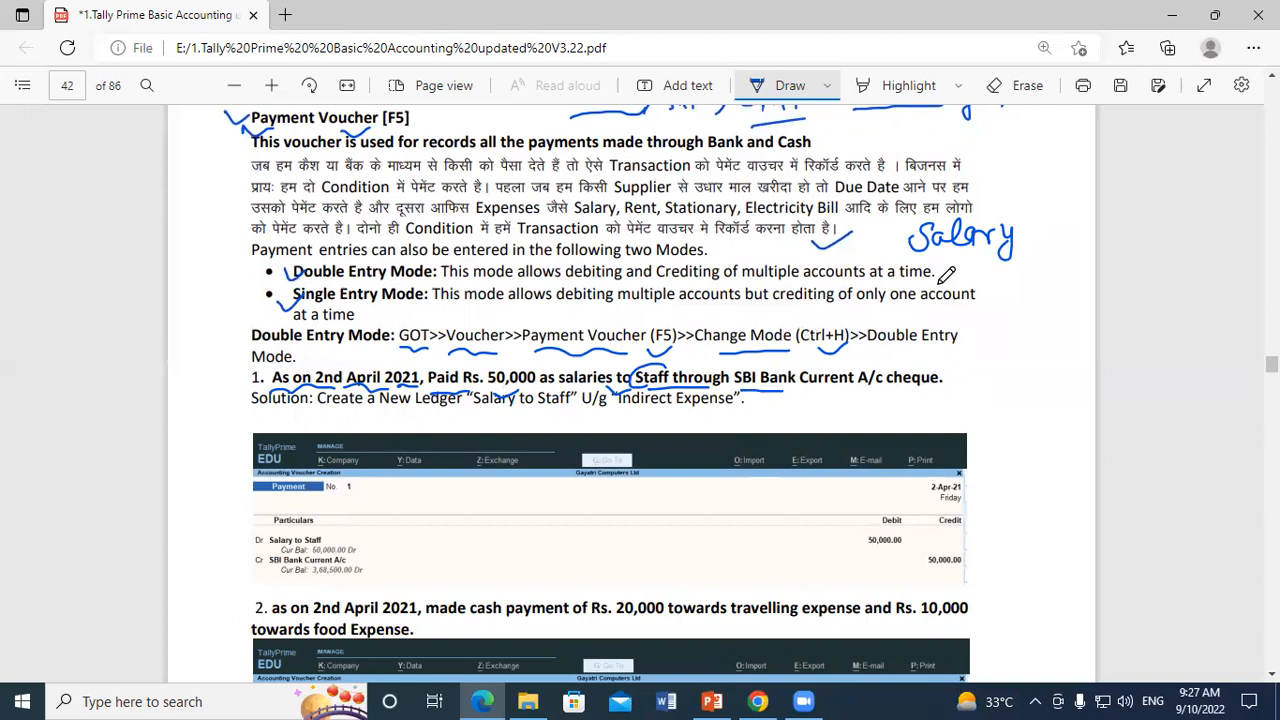
mouse_move(930, 262)
left_mouse_down()
mouse_move(914, 288)
mouse_move(970, 294)
left_mouse_up()
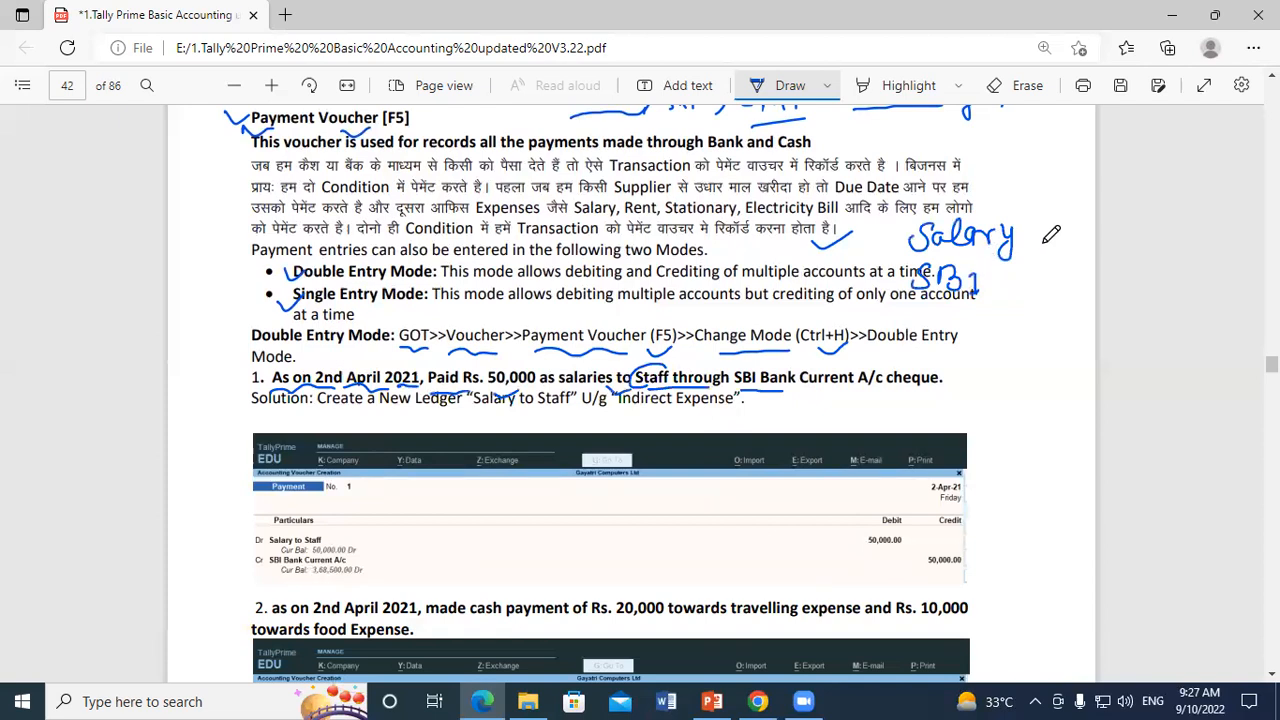
mouse_move(1032, 234)
left_mouse_down()
mouse_move(1028, 258)
mouse_move(1060, 236)
mouse_move(1078, 262)
left_mouse_up()
mouse_move(1006, 280)
left_mouse_down()
mouse_move(1003, 316)
mouse_move(1046, 316)
left_mouse_up()
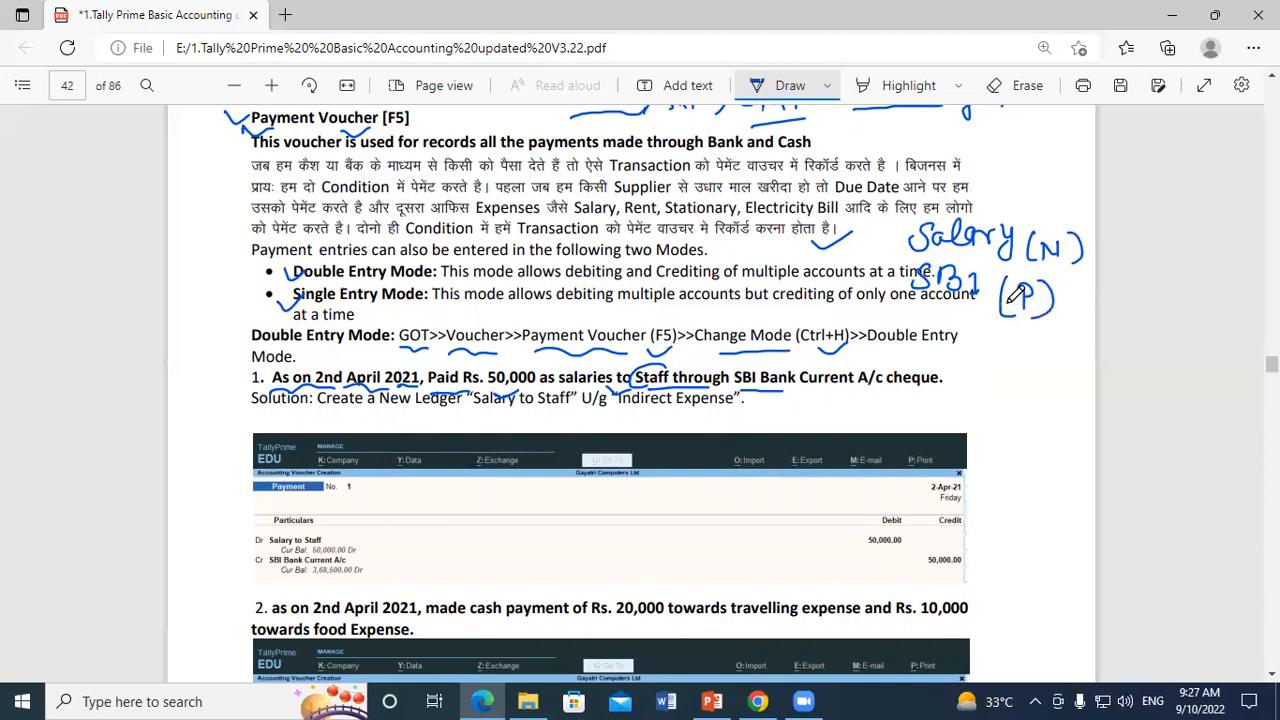
left_click_drag(950, 300, 984, 334)
mouse_move(1020, 338)
left_mouse_down()
mouse_move(1028, 364)
mouse_move(1064, 350)
left_mouse_up()
left_click_drag(998, 381, 1072, 381)
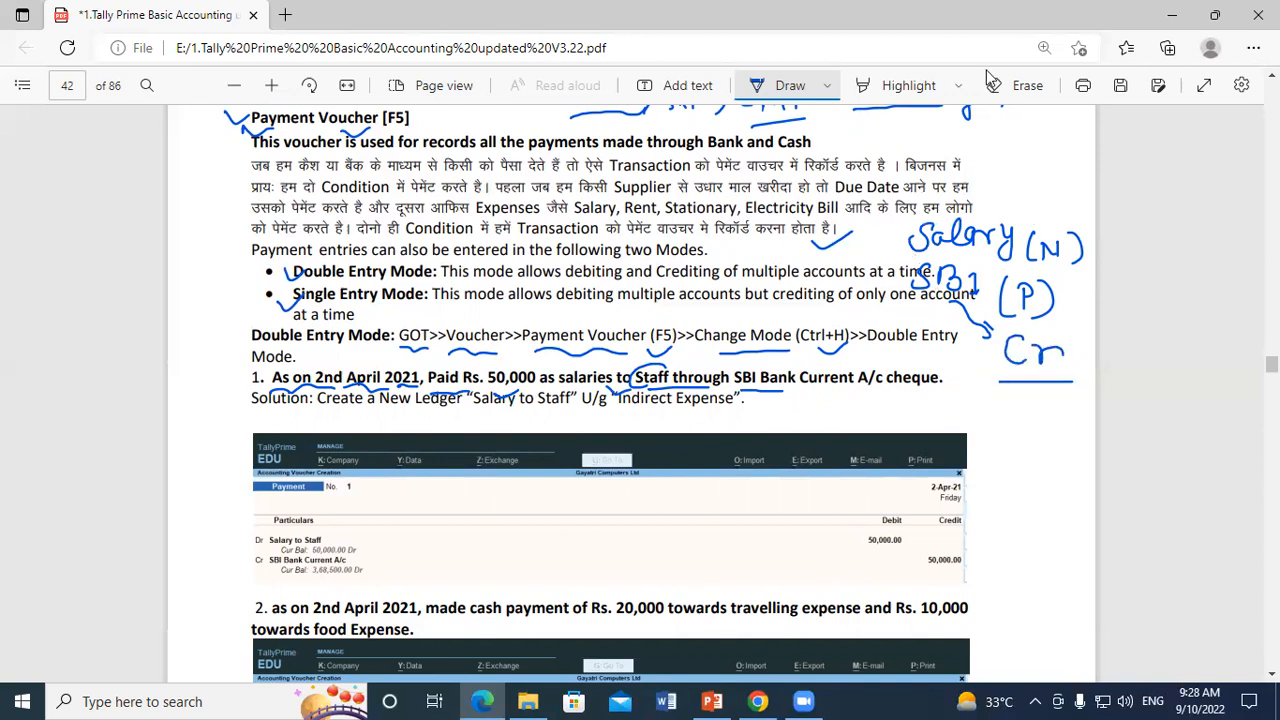
Handwrite “Exp” and “Dr” above the Salary note, and write the journal entry “S Dr, To SBI” beside it
mouse_move(1000, 177)
left_mouse_down()
mouse_move(995, 200)
mouse_move(1032, 180)
mouse_move(1036, 195)
mouse_move(973, 157)
mouse_move(1060, 152)
left_mouse_up()
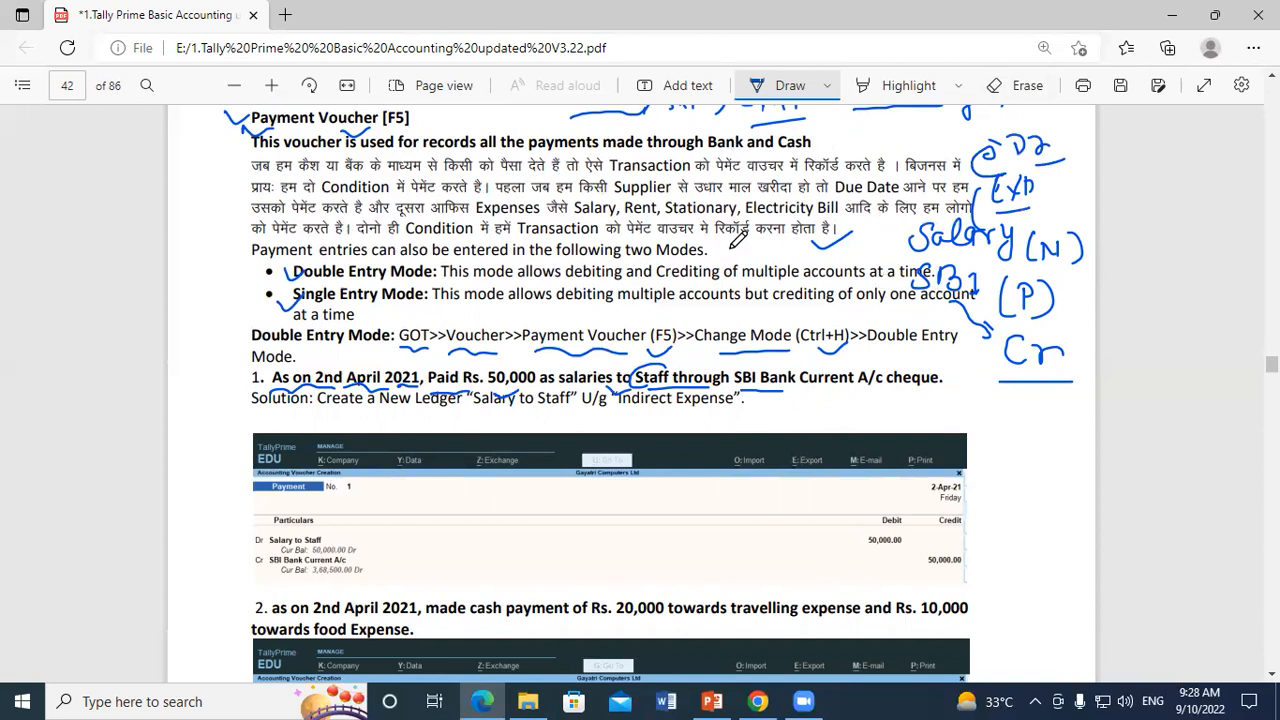
mouse_move(745, 243)
left_mouse_down()
mouse_move(735, 257)
mouse_move(807, 247)
left_mouse_up()
left_click_drag(738, 274, 738, 296)
mouse_move(725, 278)
left_mouse_down()
mouse_move(771, 267)
mouse_move(799, 296)
mouse_move(838, 284)
mouse_move(821, 301)
mouse_move(862, 306)
left_mouse_up()
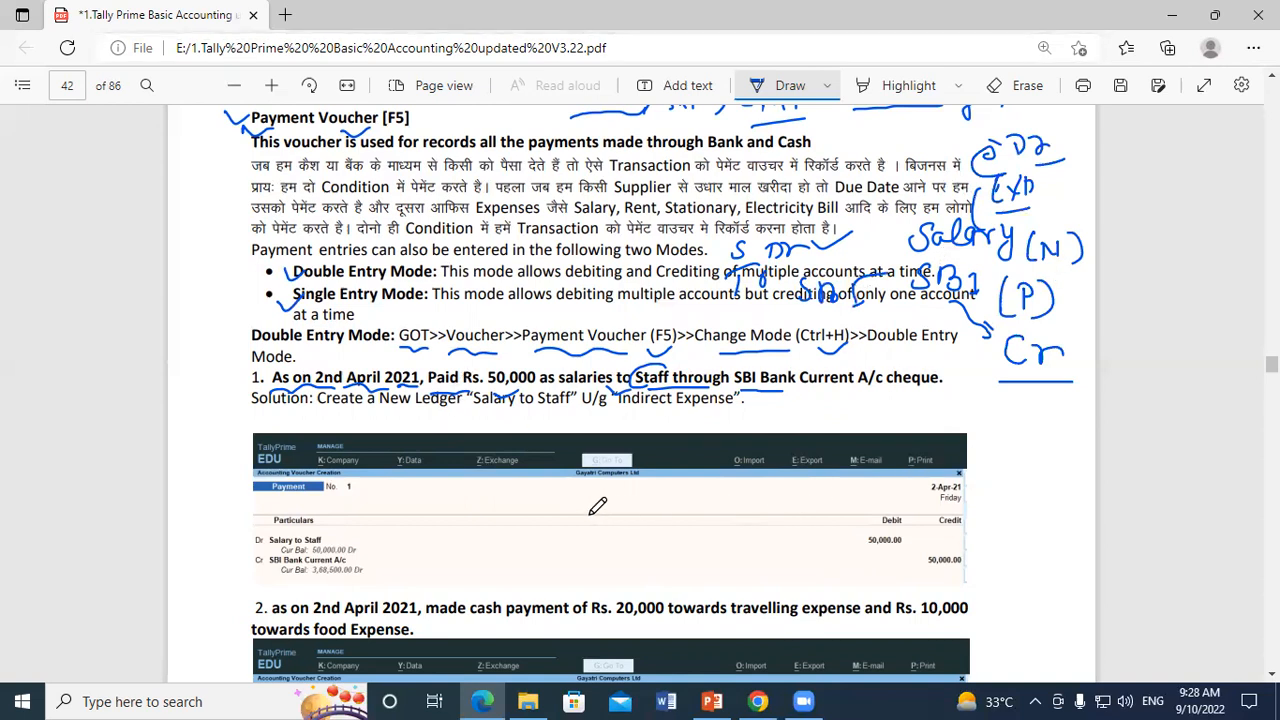
Switch from the PDF to the desktop and launch TallyPrime, continuing in Educational Mode
left_click(1176, 17)
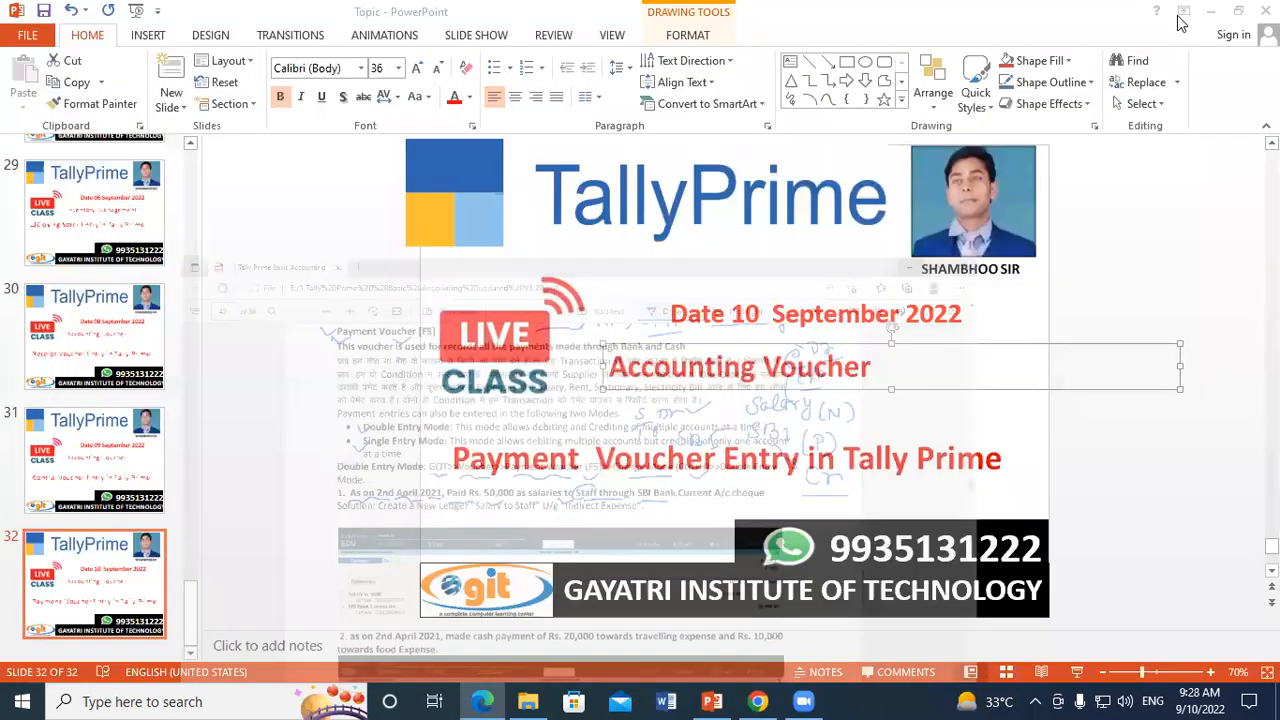
key("super+d")
right_click(728, 133)
left_click(776, 189)
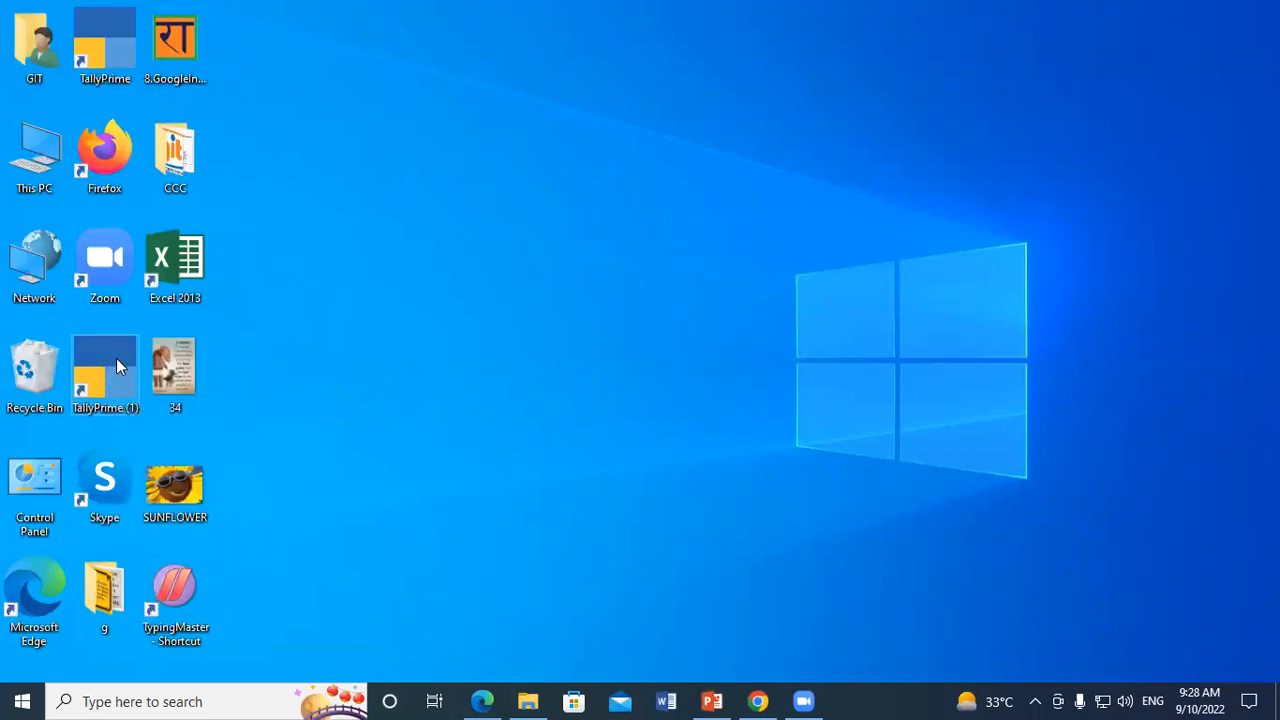
right_click(116, 366)
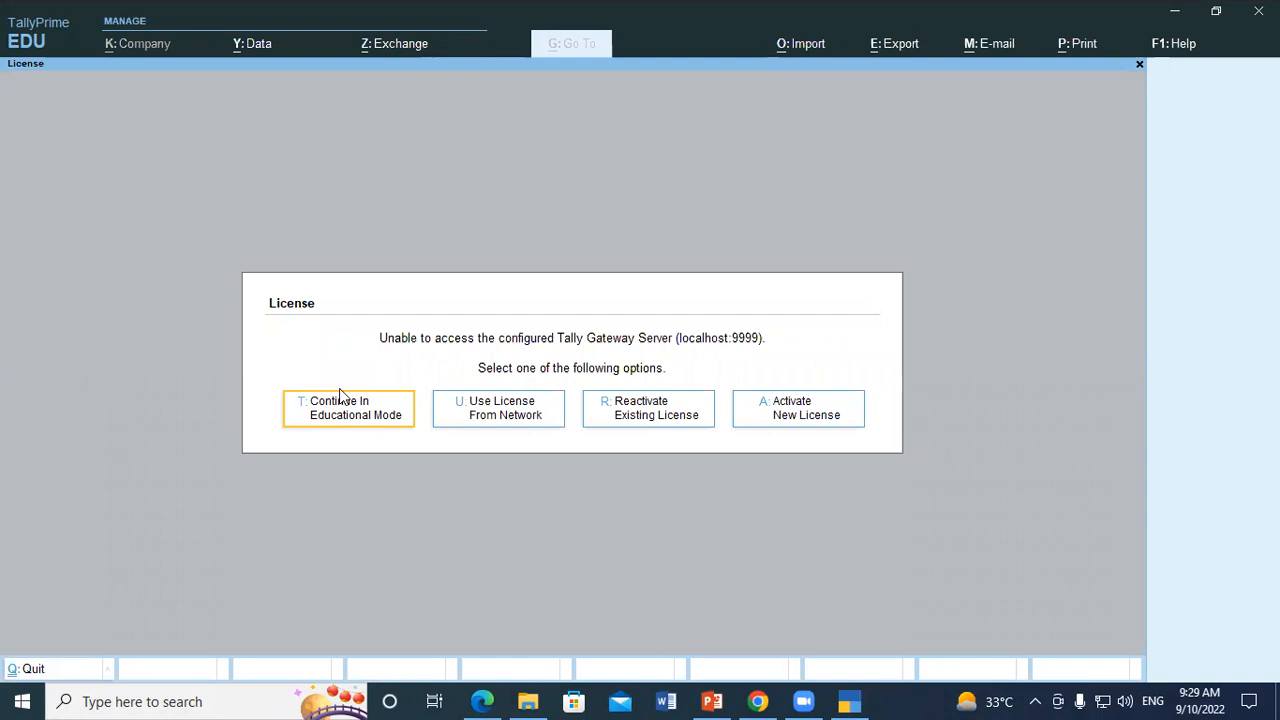
left_click(334, 418)
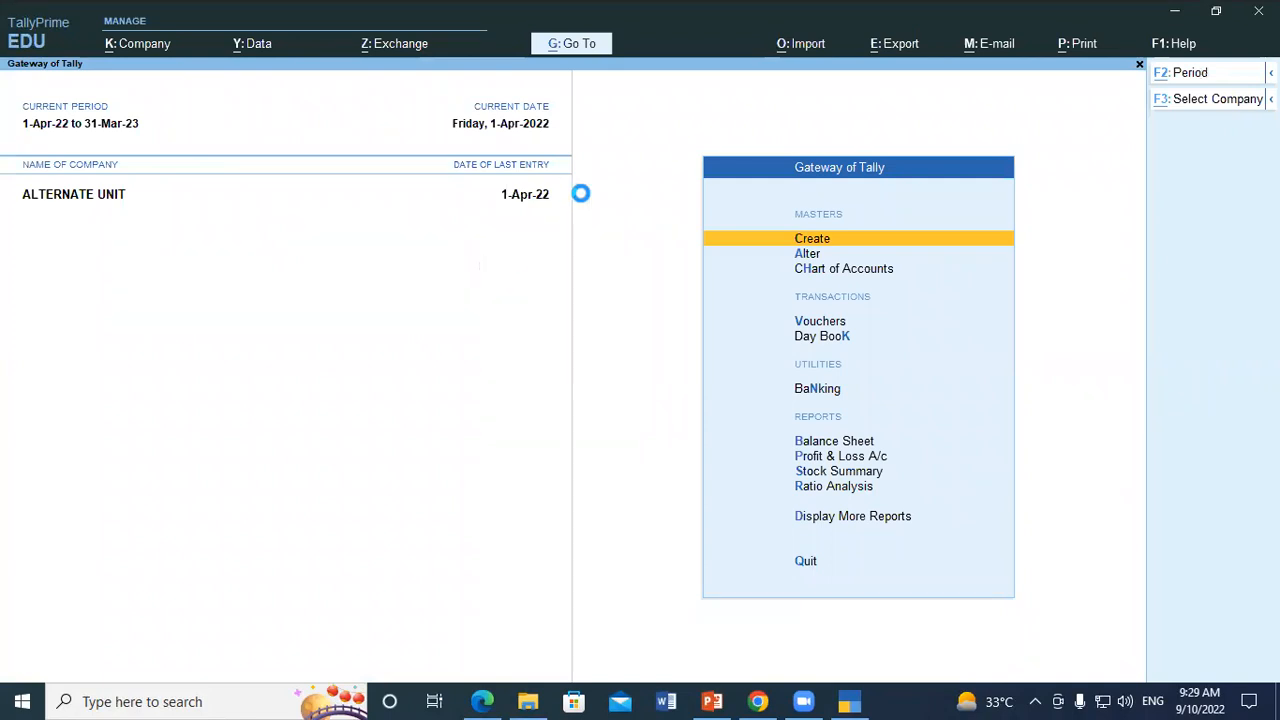
Select the company GAYATRI COMUTER PVT.LTD from the SKK folder on drive D
key("F3")
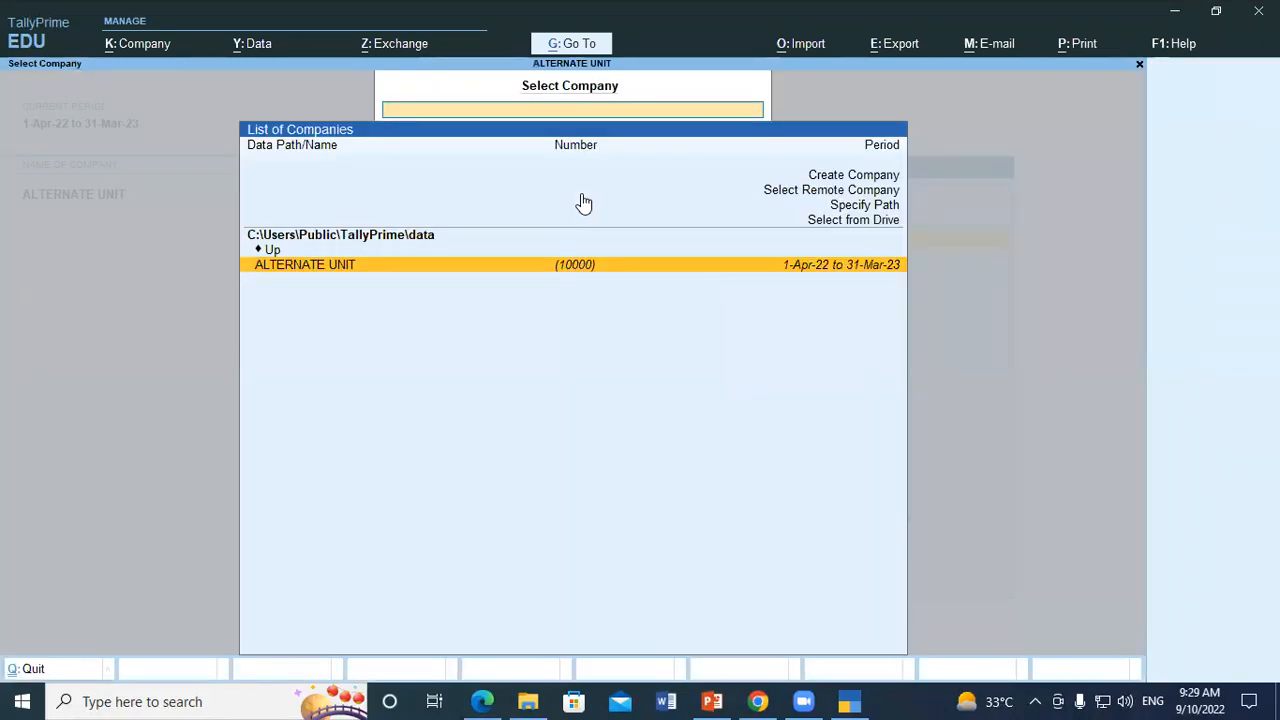
key("Up")
key("Up")
key("Return")
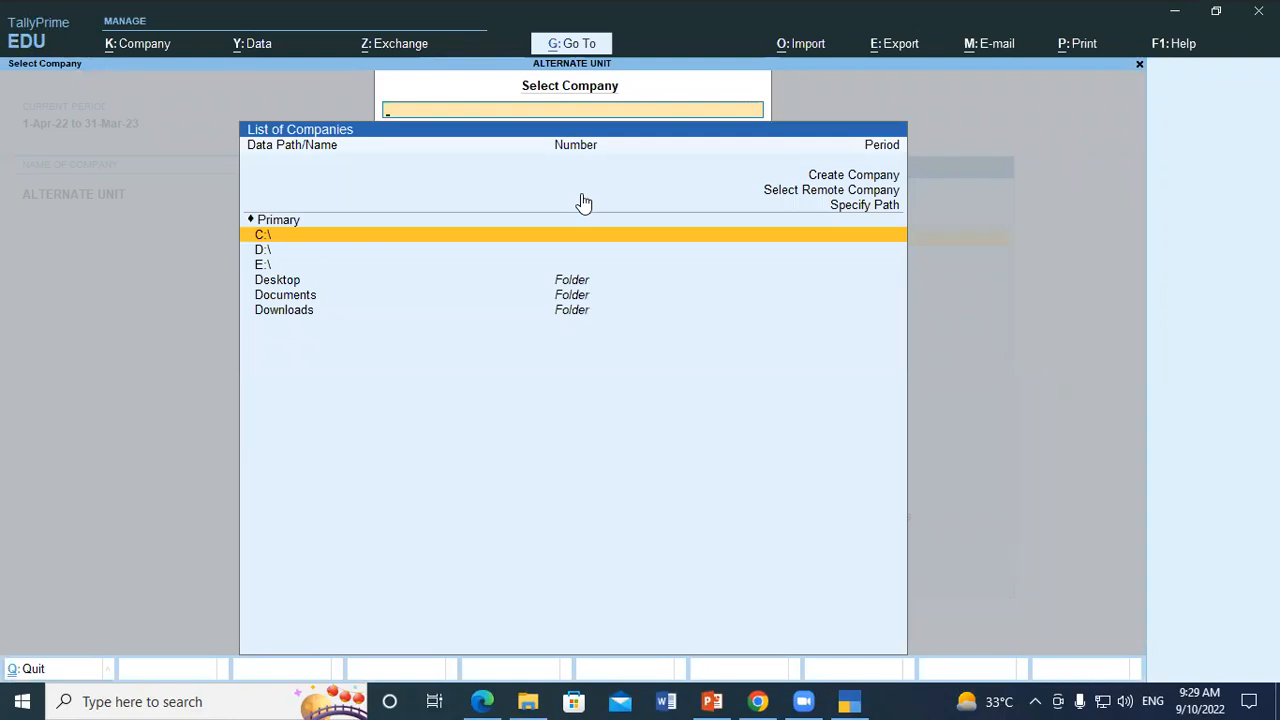
key("Down")
key("Return")
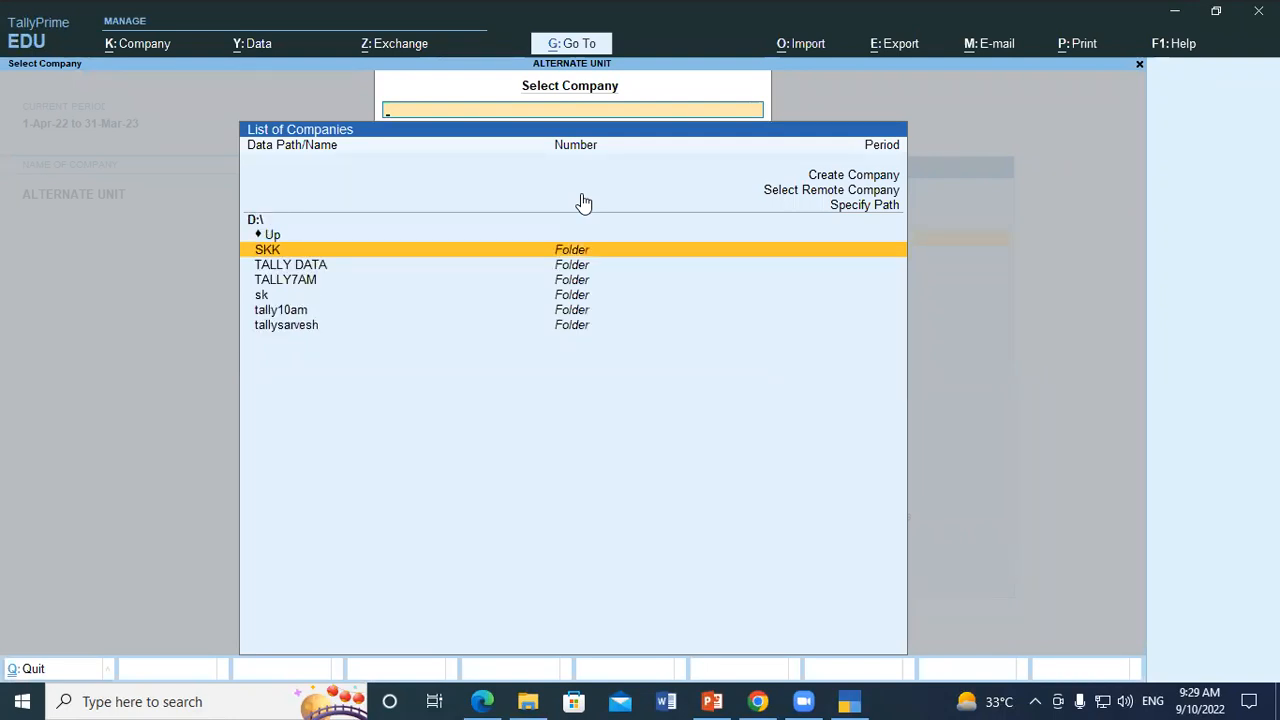
key("Return")
key("Return")
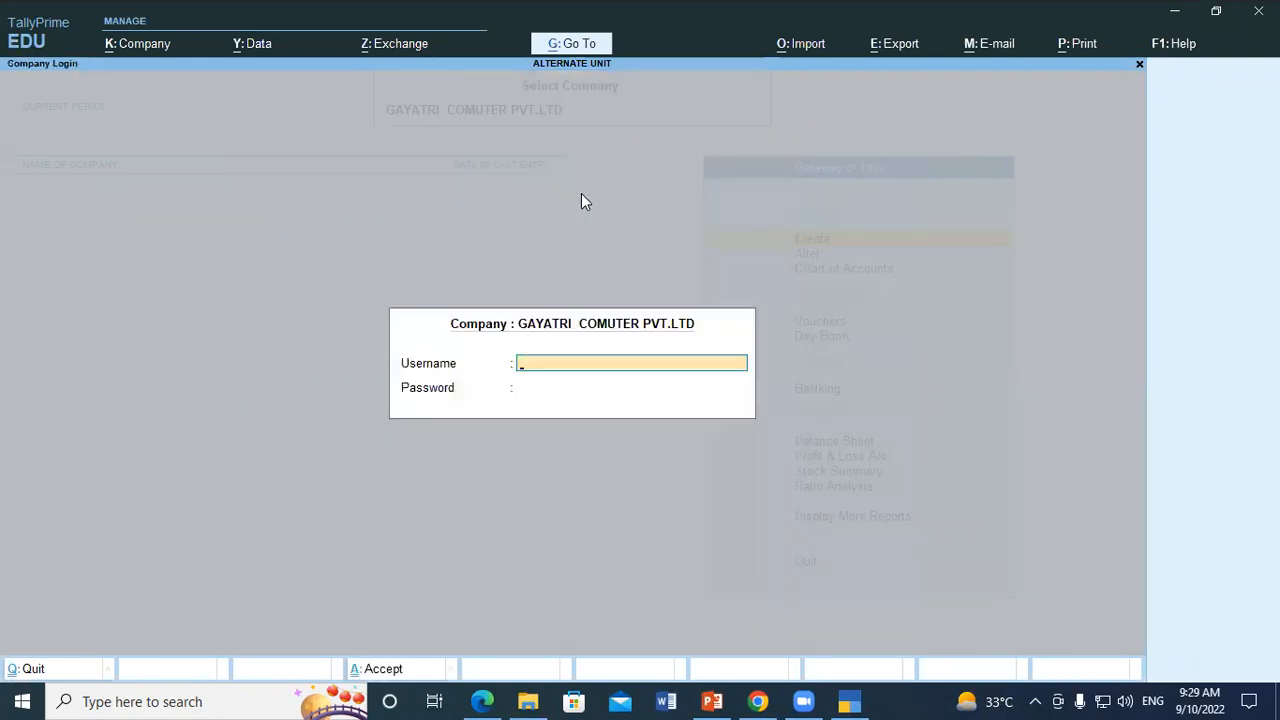
Log in to GAYATRI COMUTER PVT.LTD with the username and account password
type("g")
key("Return")
type("***")
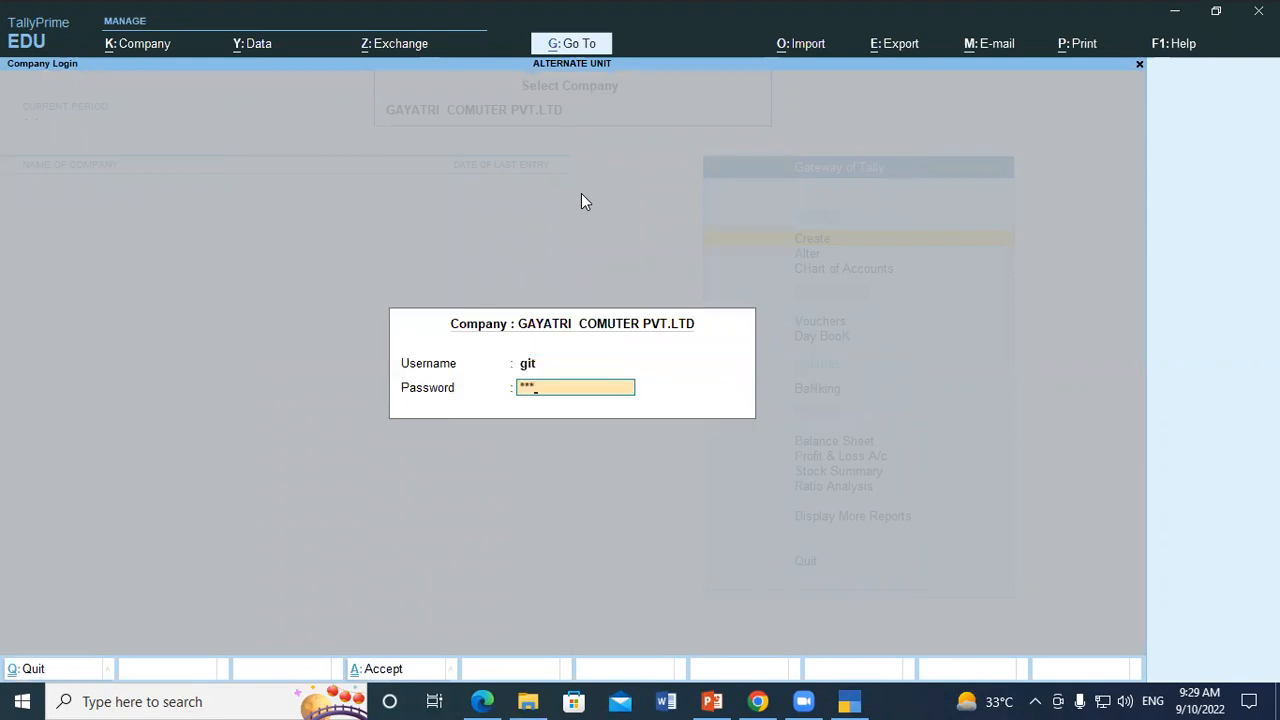
key("Return")
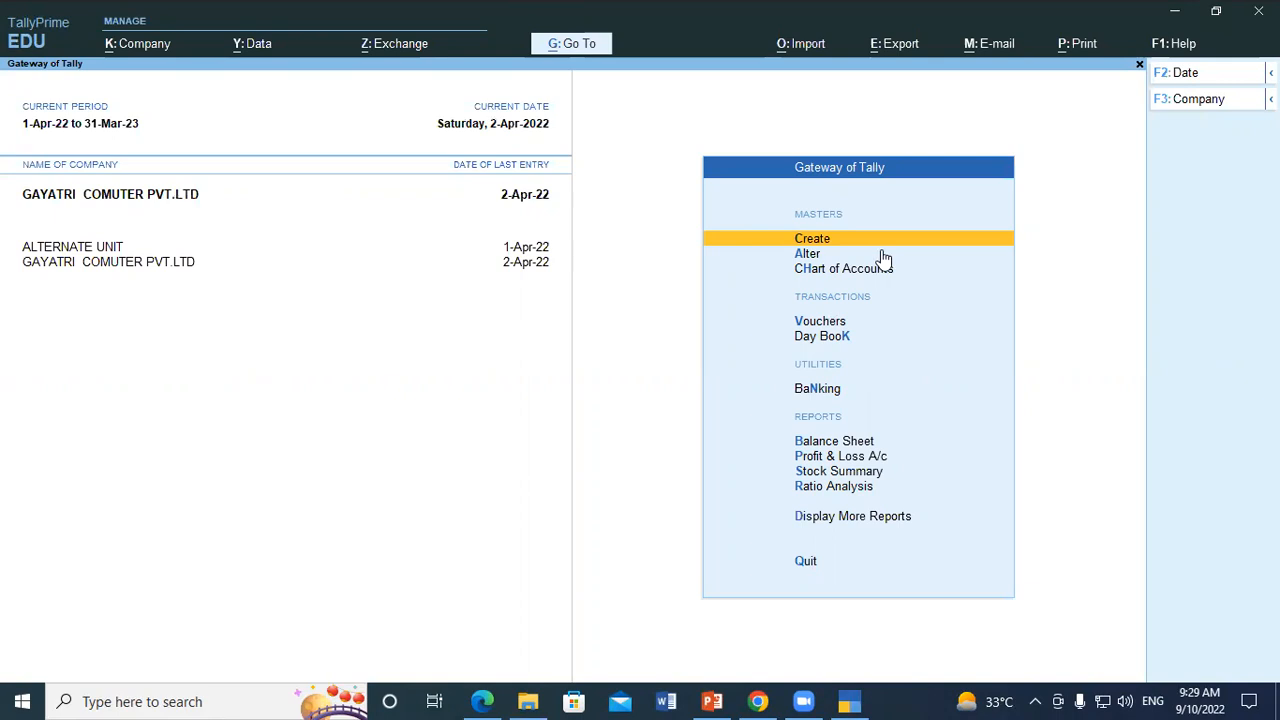
Open a new payment voucher and check the first salary transaction in the course PDF before returning to TallyPrime
key("v")
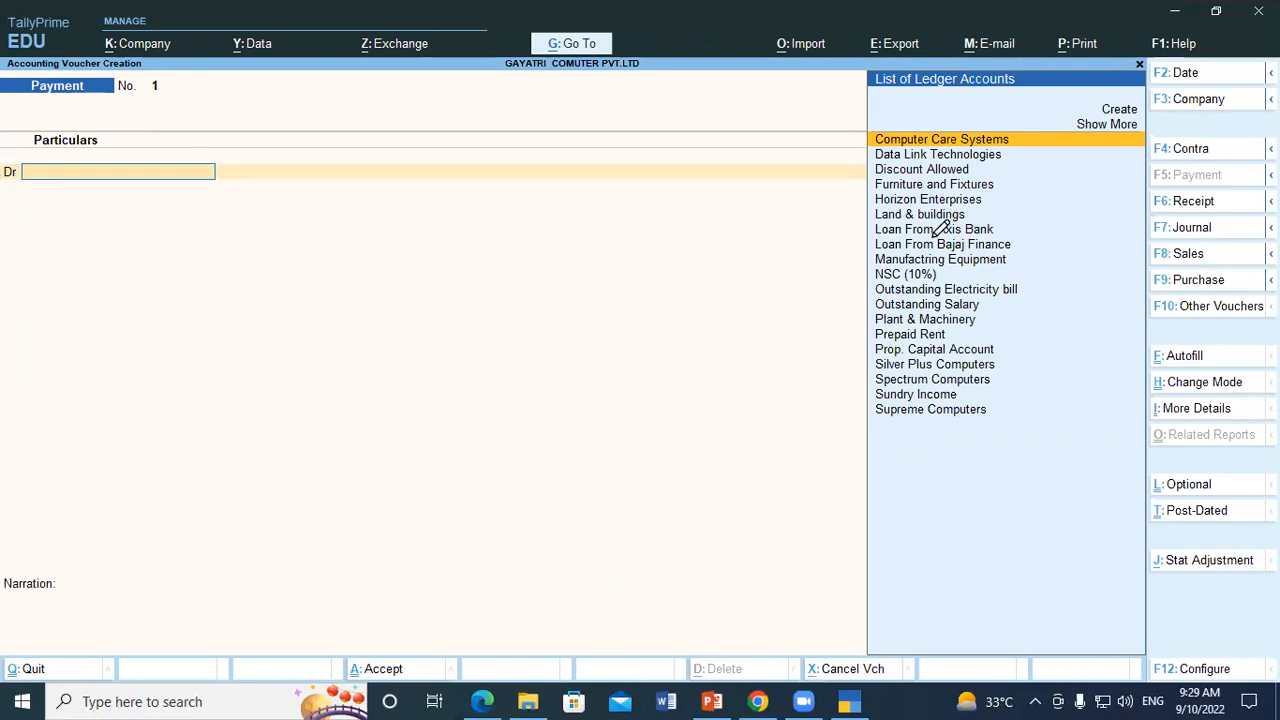
key("alt+Tab")
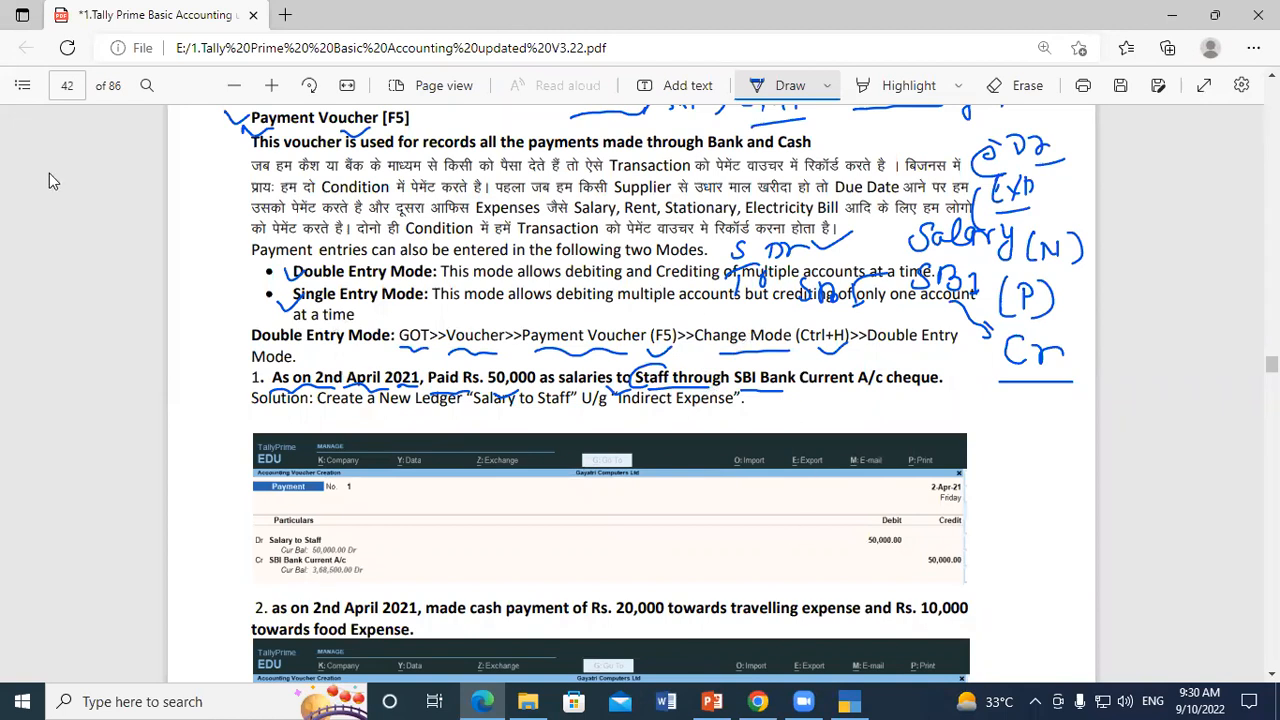
key("alt+Tab")
key("alt")
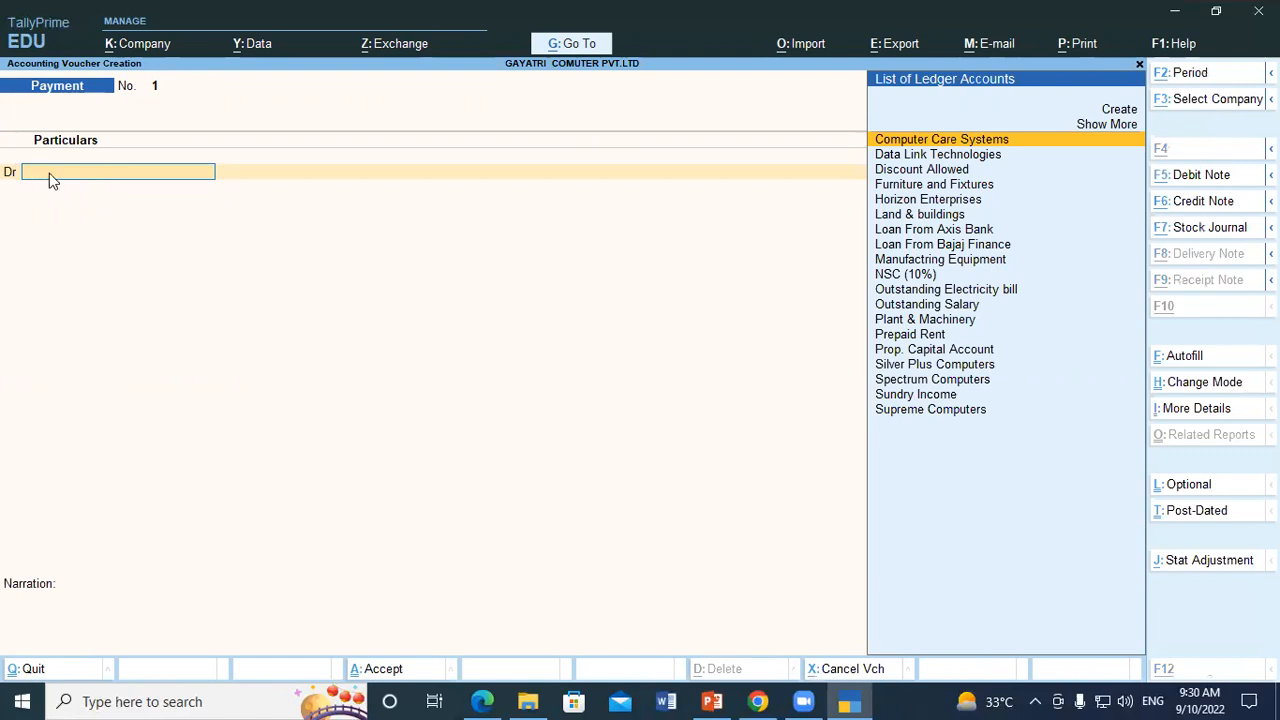
Start a new ledger named Staff Salary from the voucher's debit line and place it under the Indirect Expenses group
key("alt+c")
type("Sta")
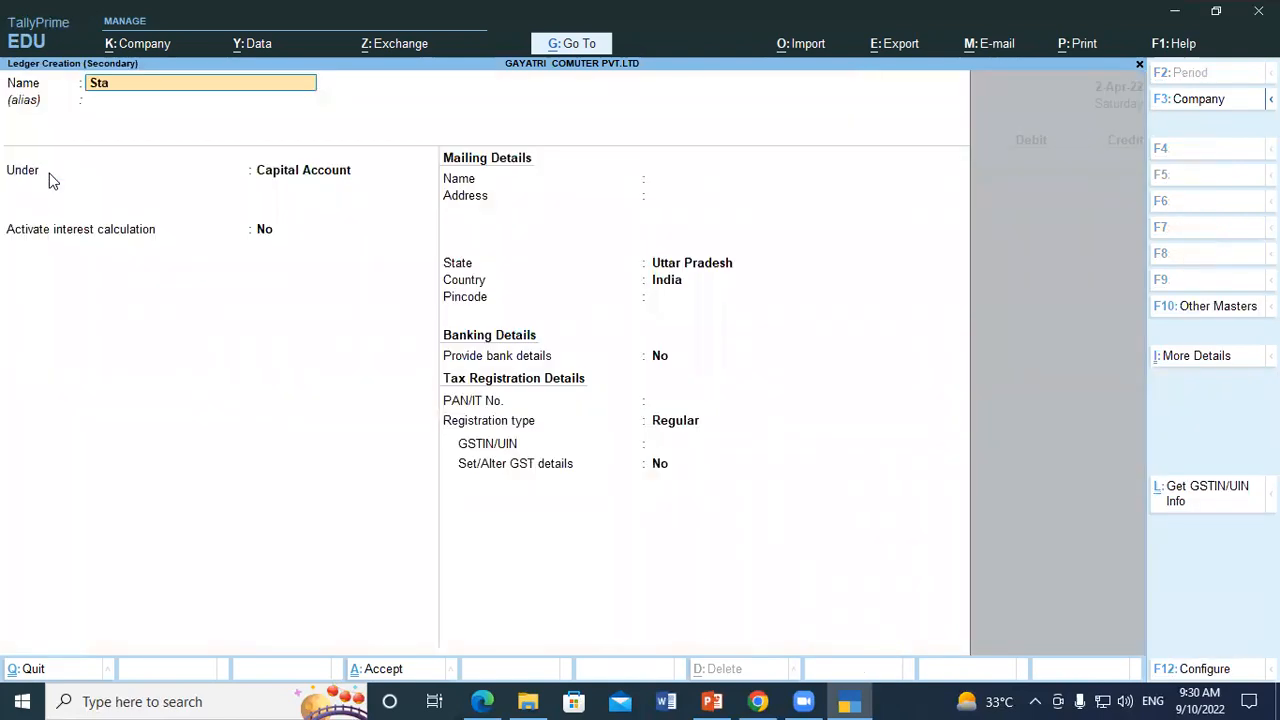
type("ff Salary")
key("Return")
key("Return")
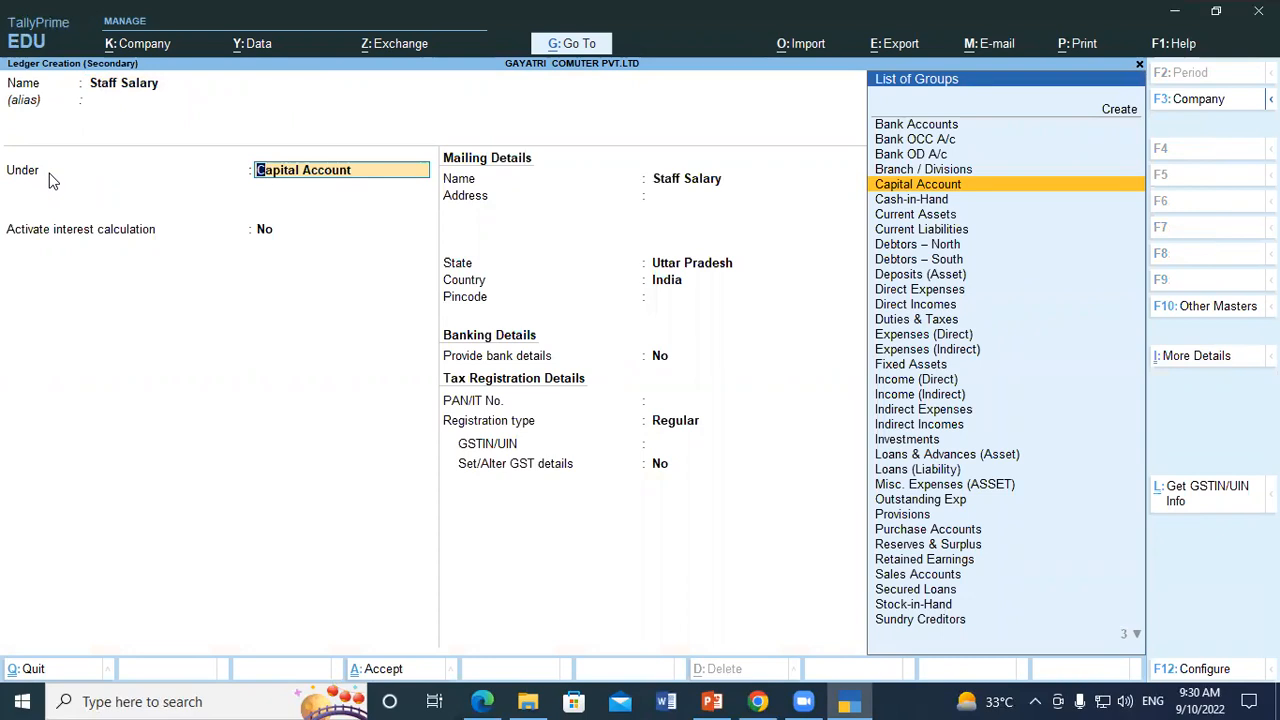
type("Ind")
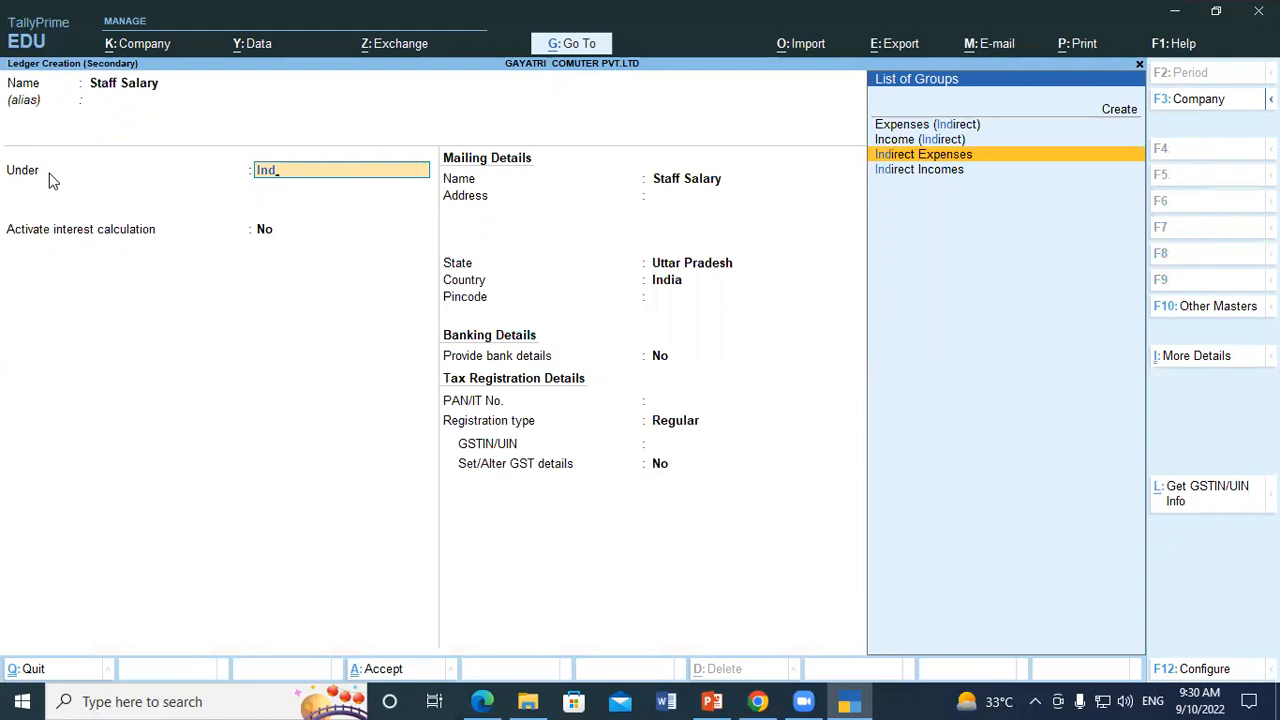
key("Return")
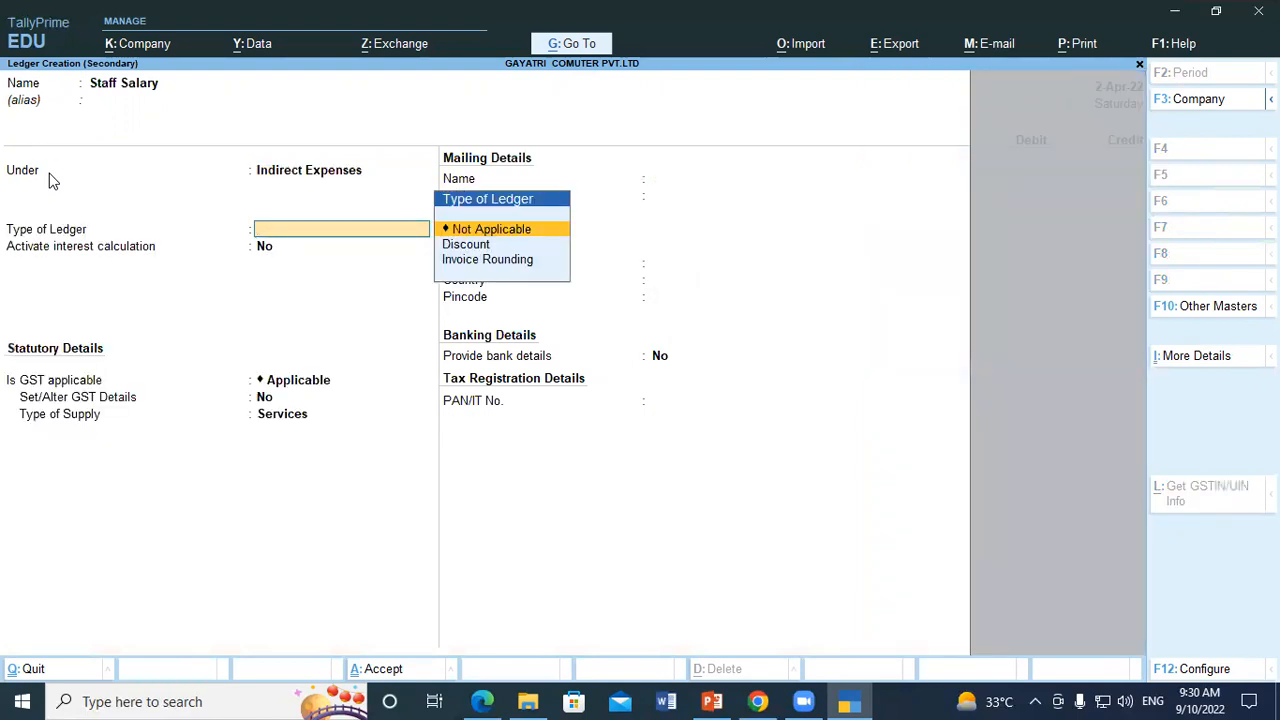
Keep the ledger type as Not Applicable, leave the remaining details at their defaults and save the Staff Salary ledger
key("Return")
key("Return")
key("Return")
key("Return")
key("Return")
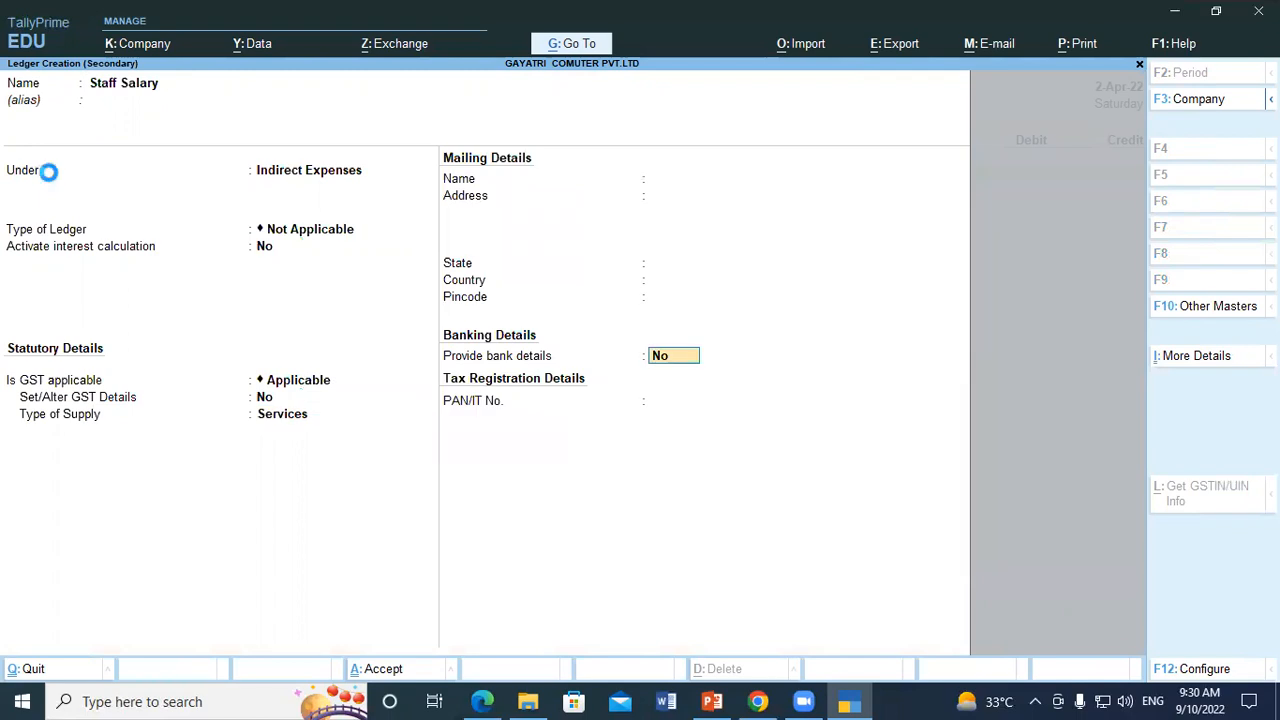
key("Return")
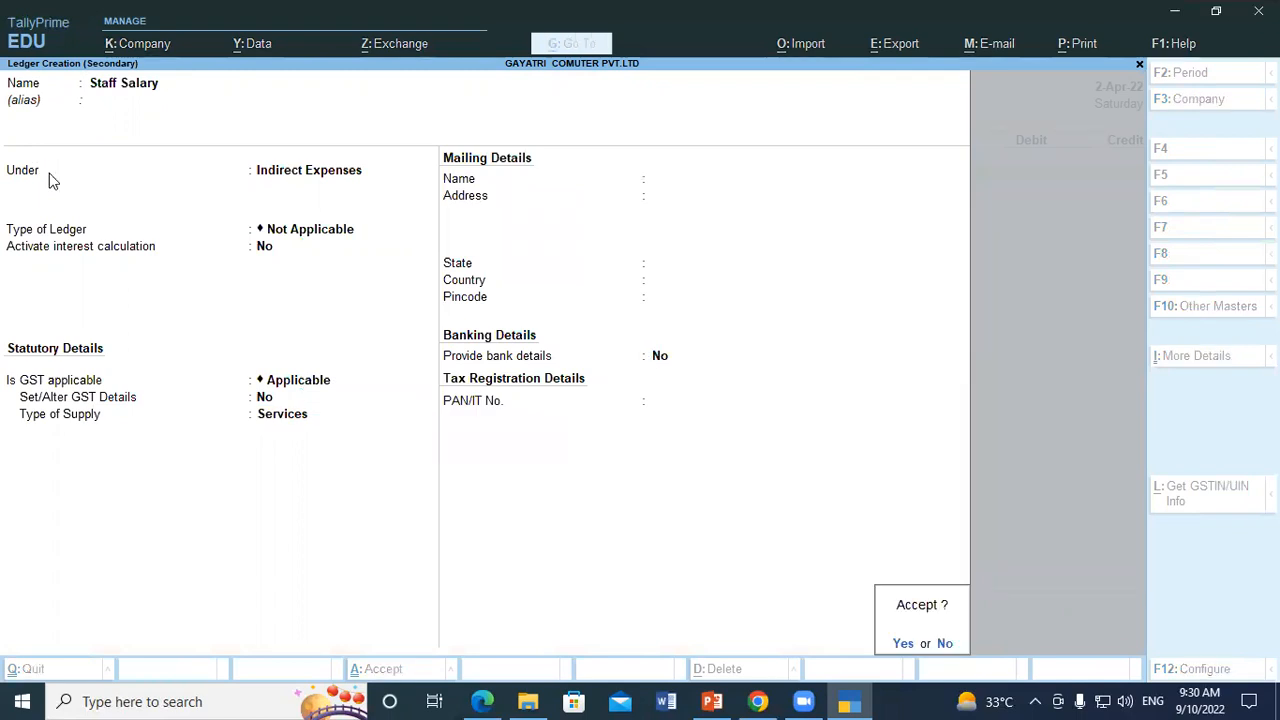
key("Return")
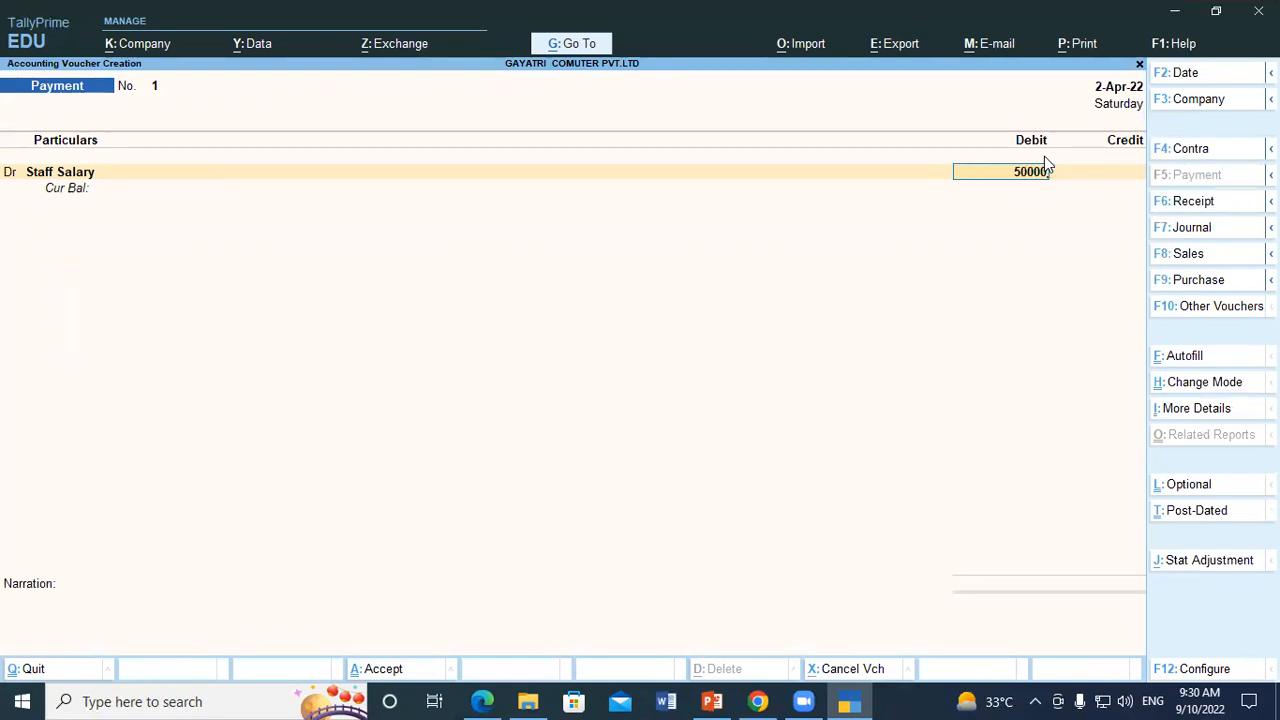
Debit Staff Salary with 50,000 and select Current A/c at SBI Bank as the credit ledger
key("Return")
key("Return")
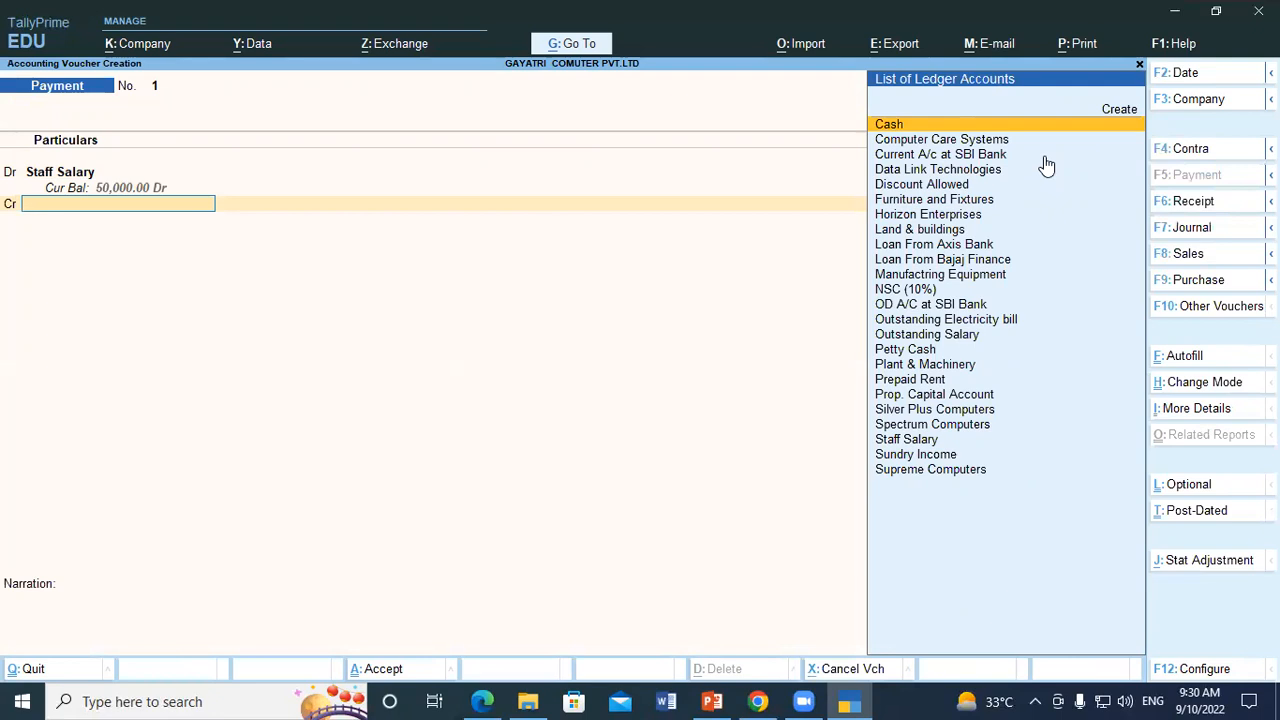
type("Sbi")
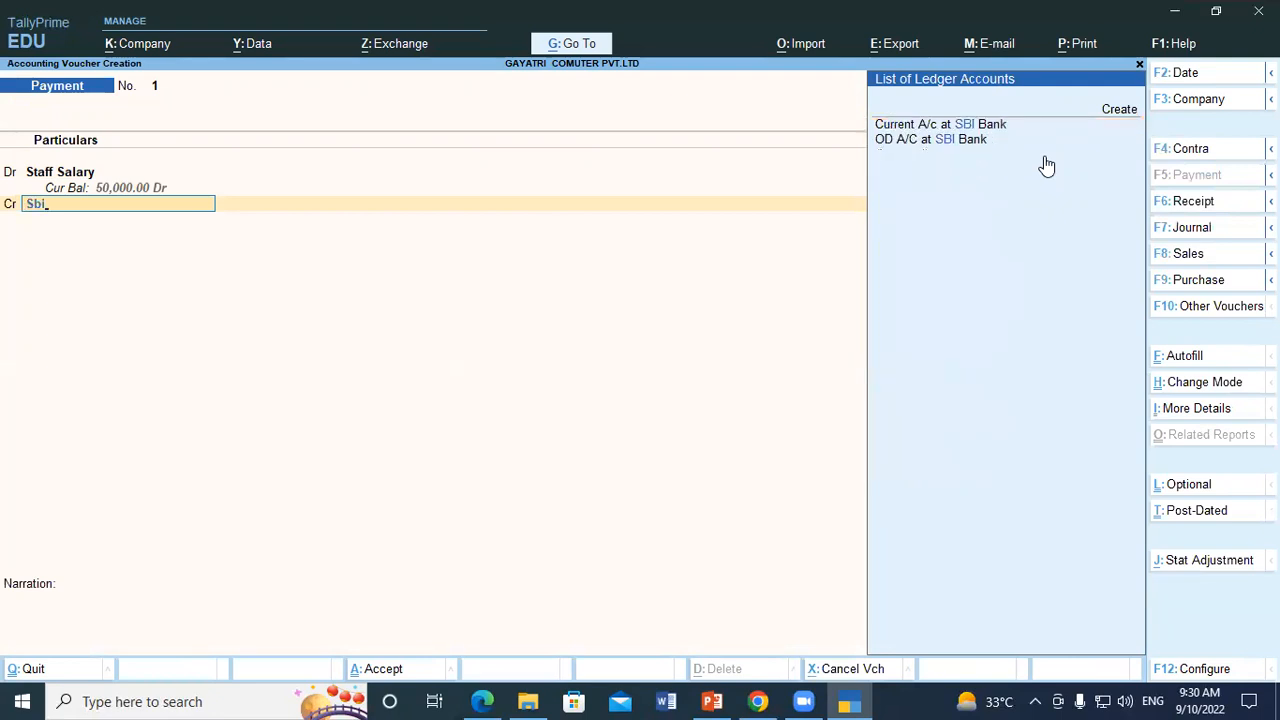
key("Down")
key("Return")
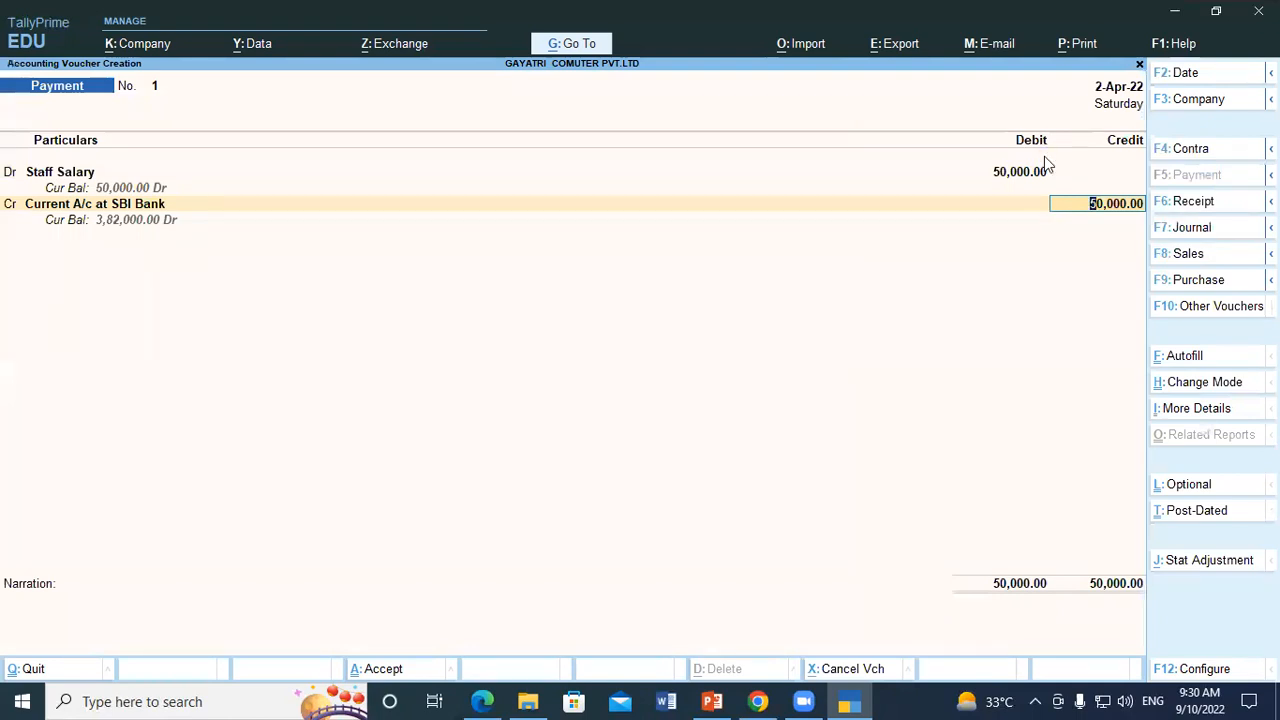
Credit 50,000 and allocate it as a cheque dated 2-Apr-22 without an instrument number, checking the transaction in the course PDF
key("Return")
key("Return")
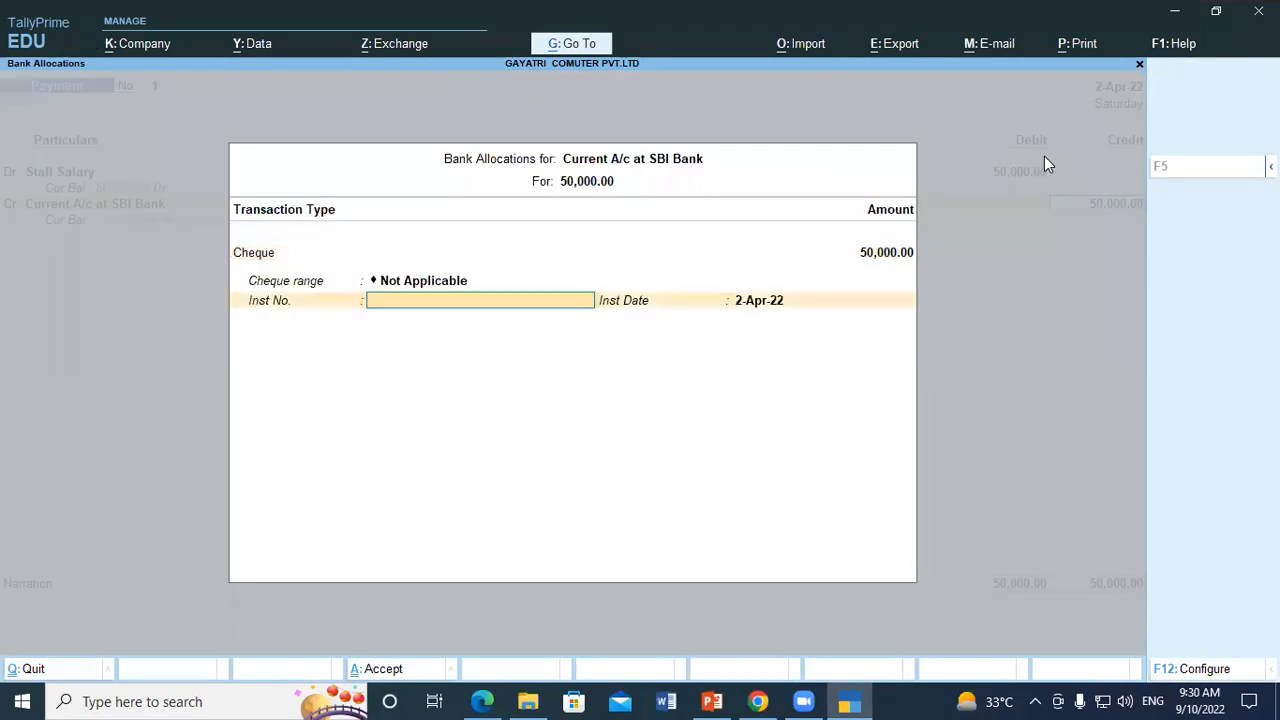
key("alt+Tab")
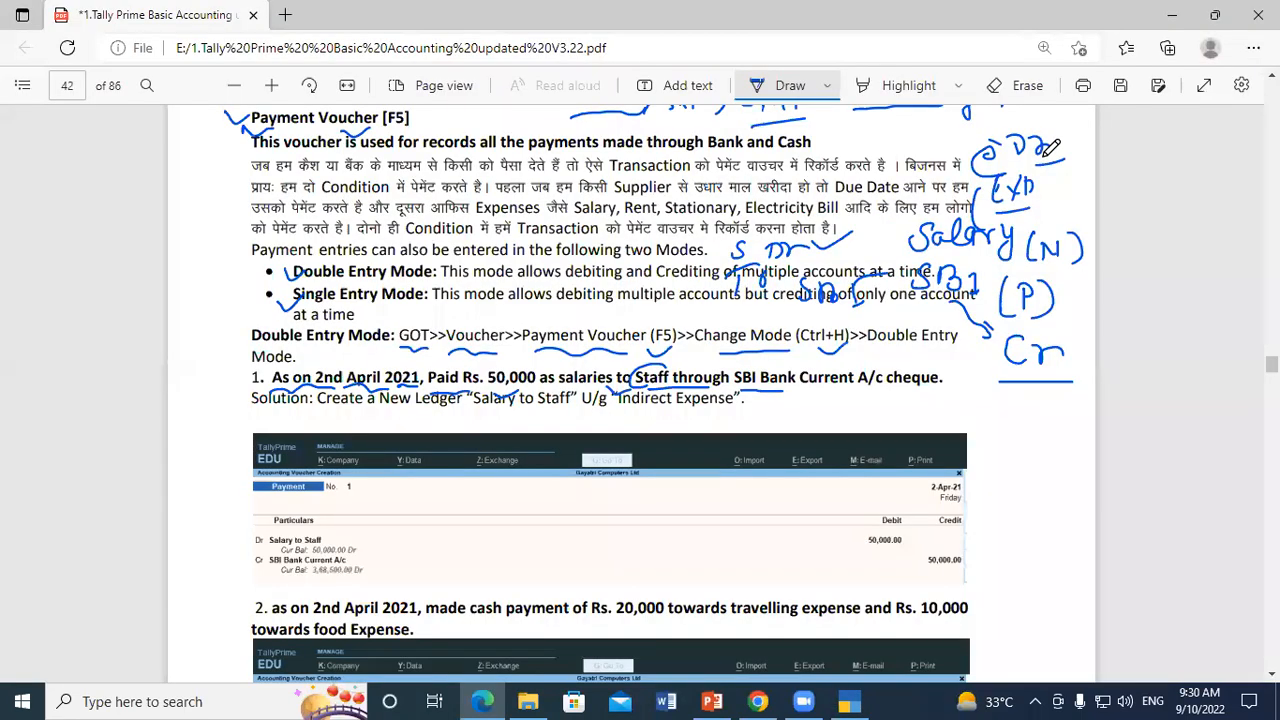
key("alt+Tab")
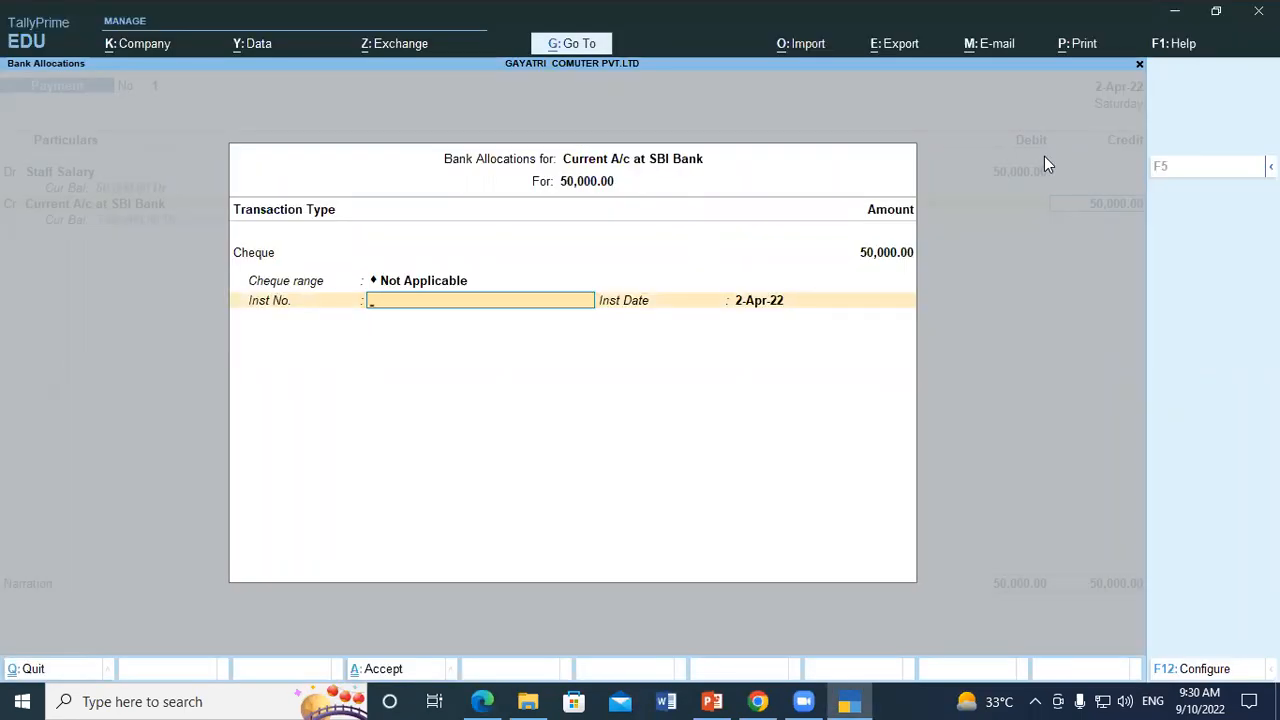
key("alt+Tab")
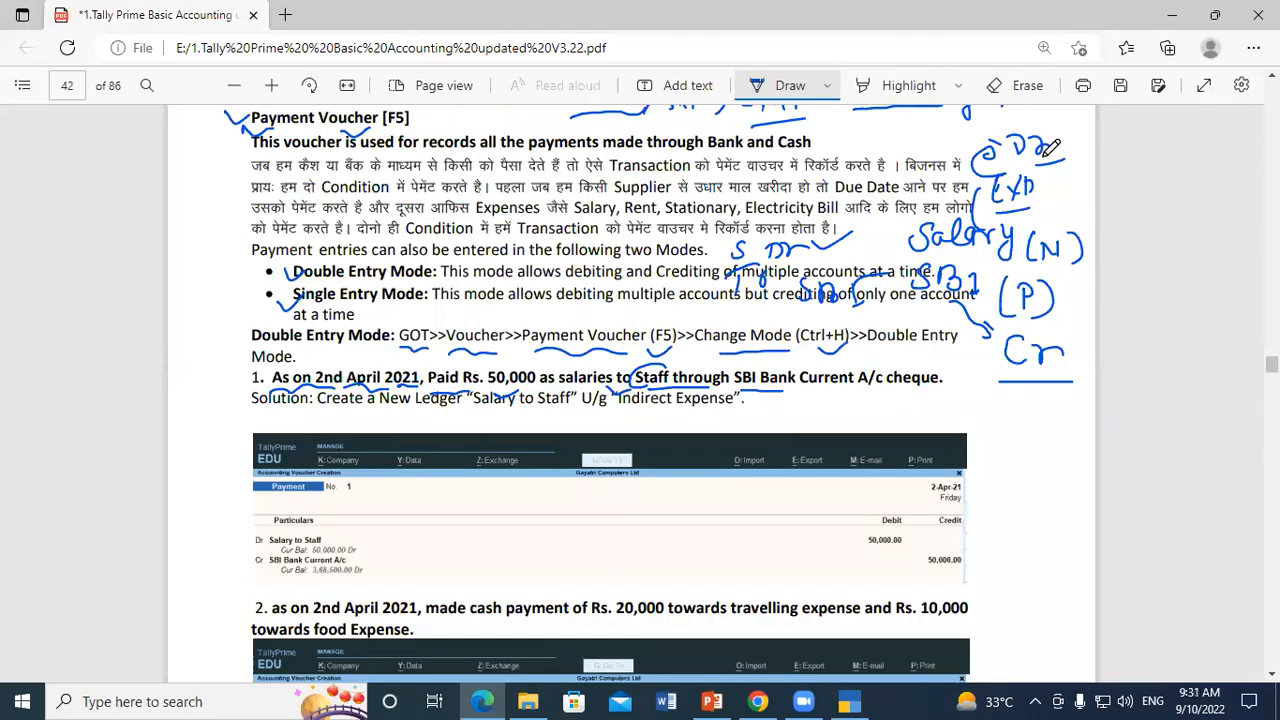
key("alt+Tab")
key("Return")
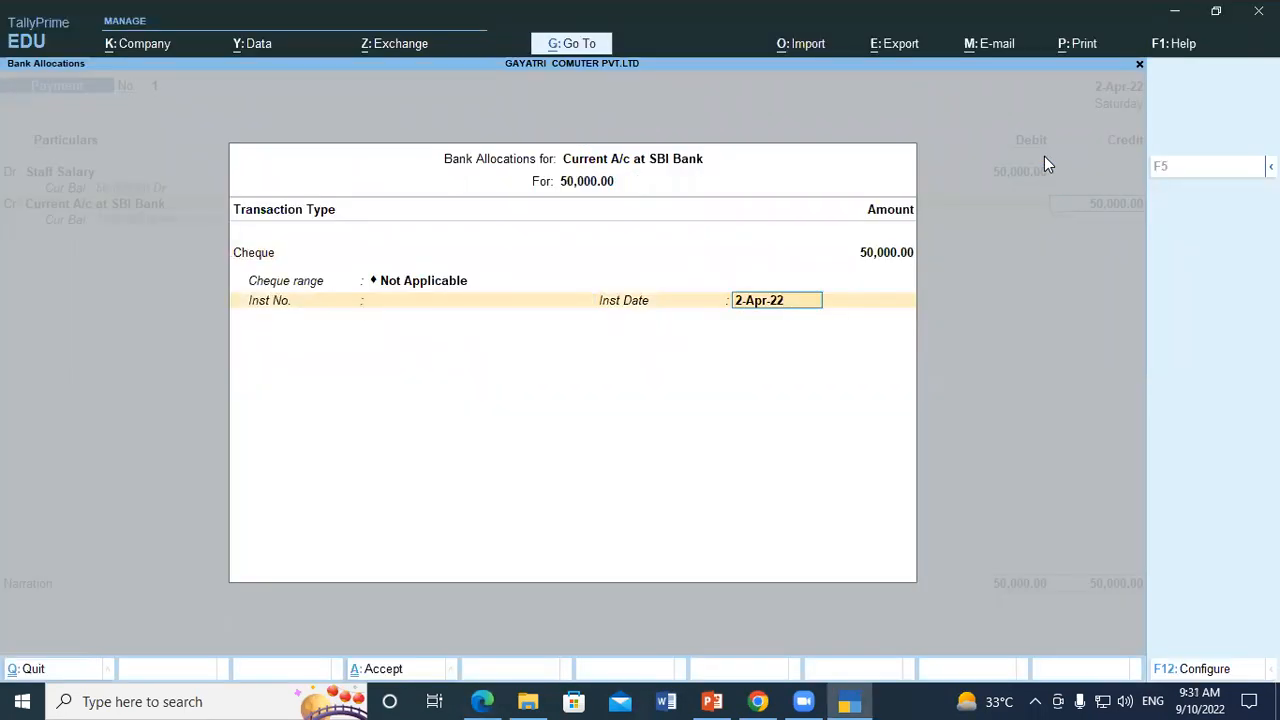
key("Return")
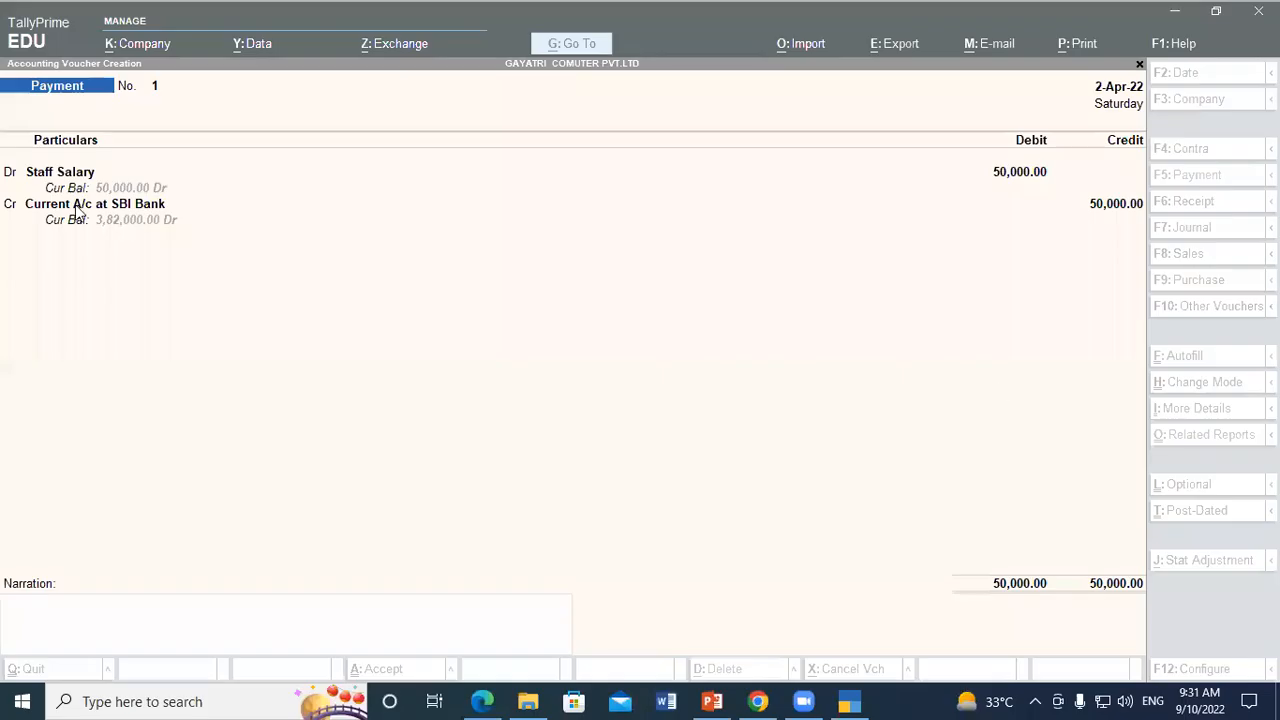
Try switching the Current A/c at SBI Bank line from Cr to Dr
left_click(78, 208)
left_click(10, 208)
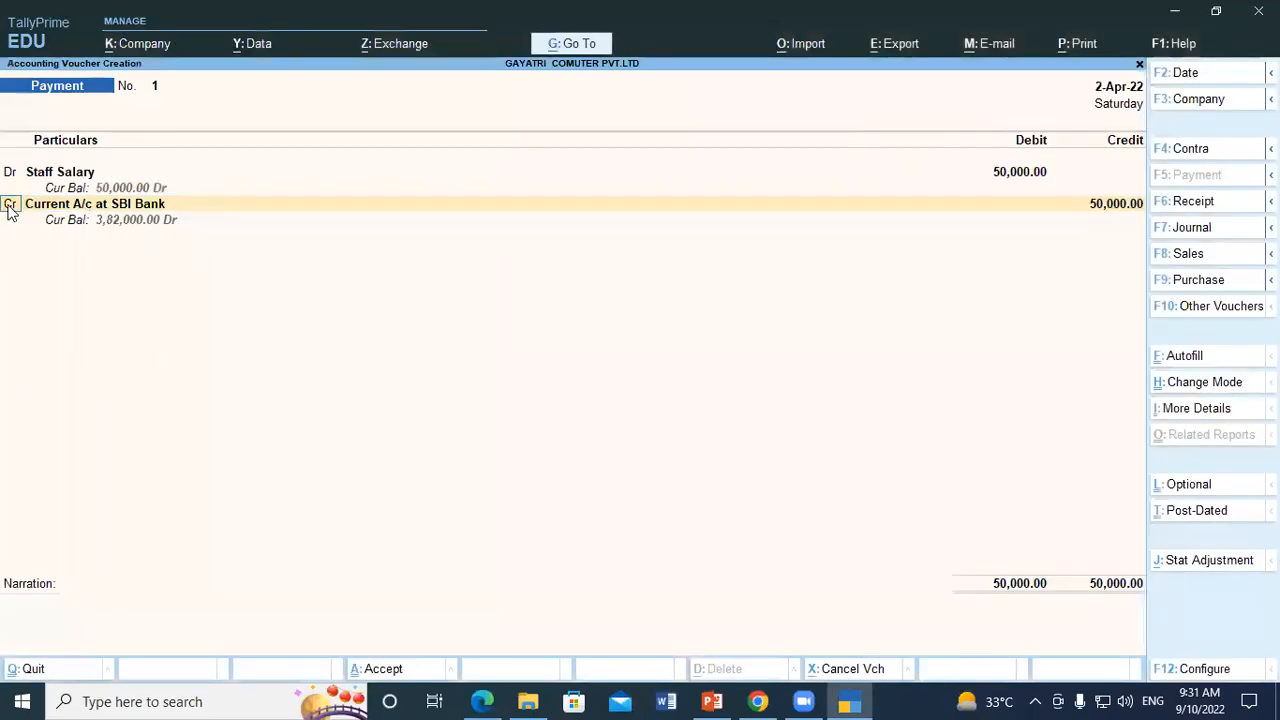
type("d")
key("Return")
key("Return")
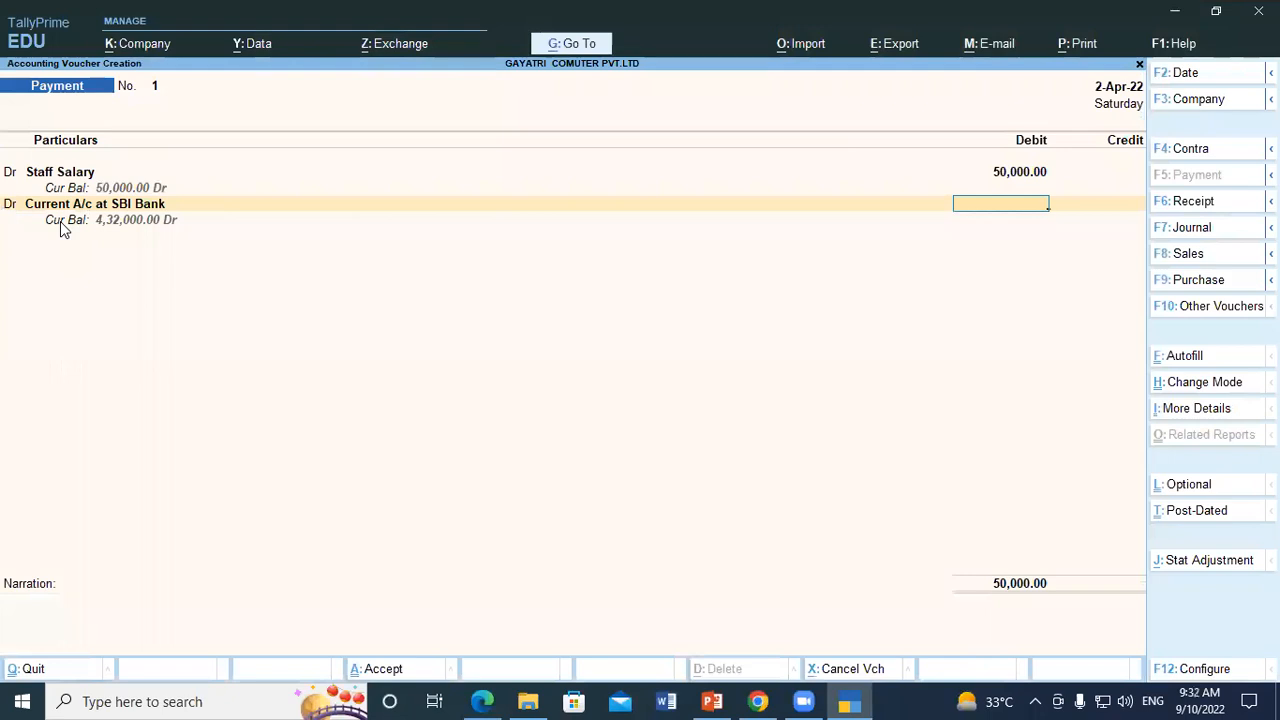
Set the Current A/c at SBI Bank line back to Cr with a credit amount of 50,000
left_click(9, 205)
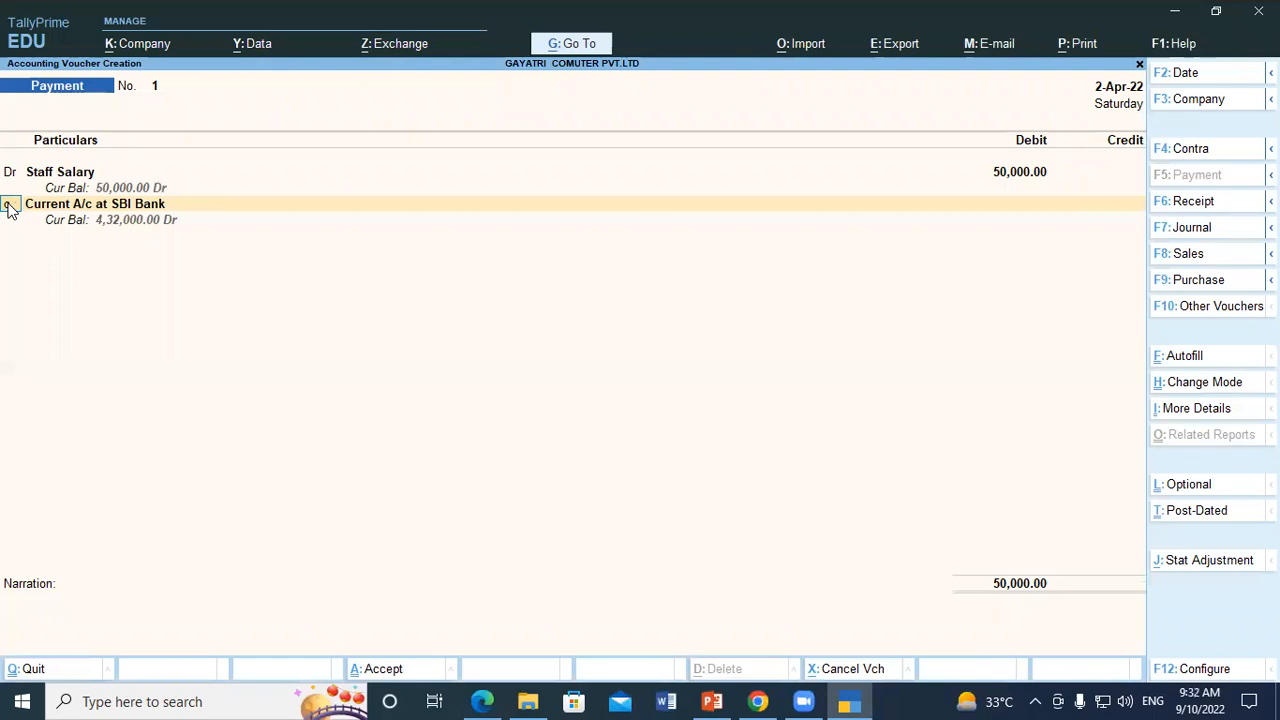
key("Return")
key("Return")
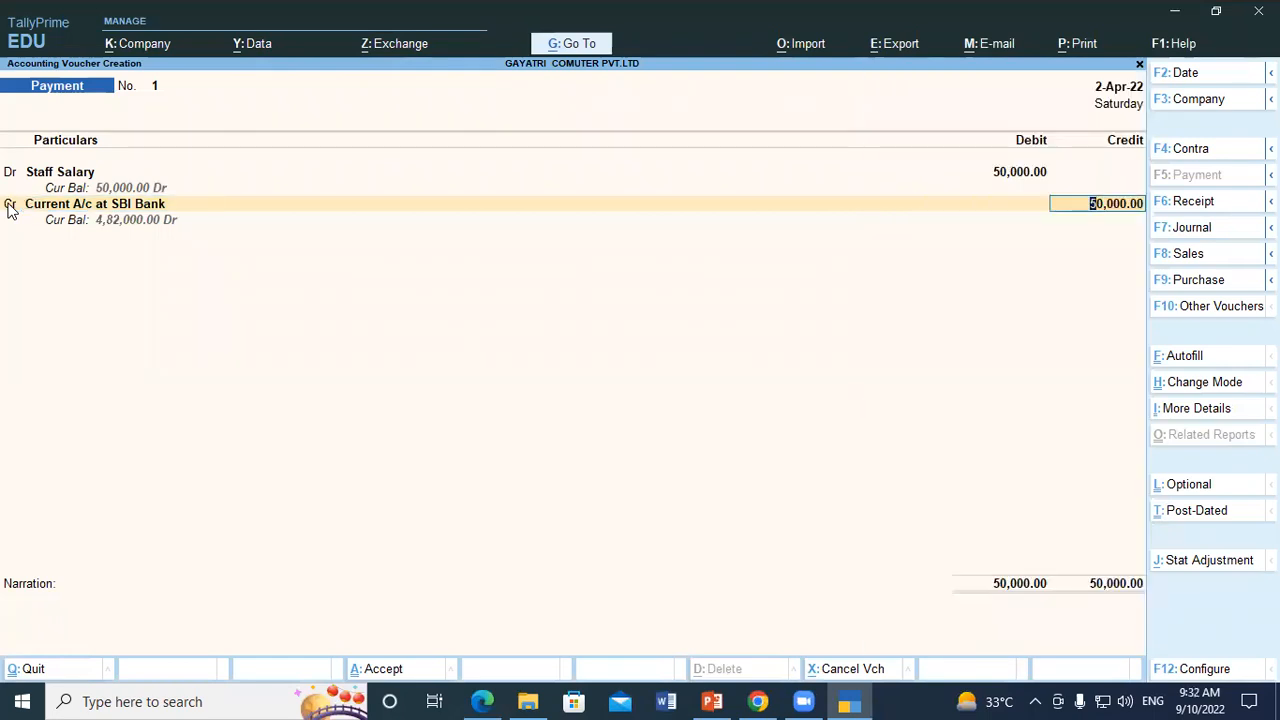
key("Return")
key("Return")
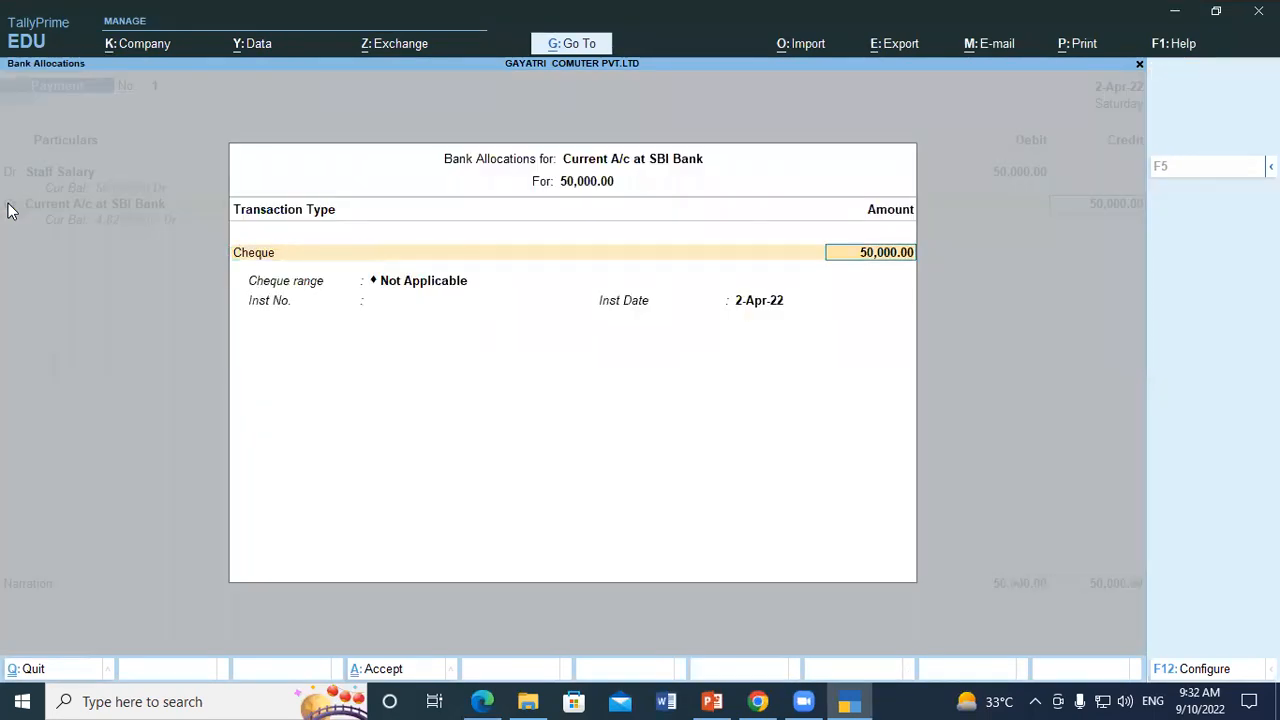
Confirm the cheque allocation dated 2-Apr-22, leave the narration blank and save the salary payment voucher
key("Return")
key("Return")
key("Return")
key("Return")
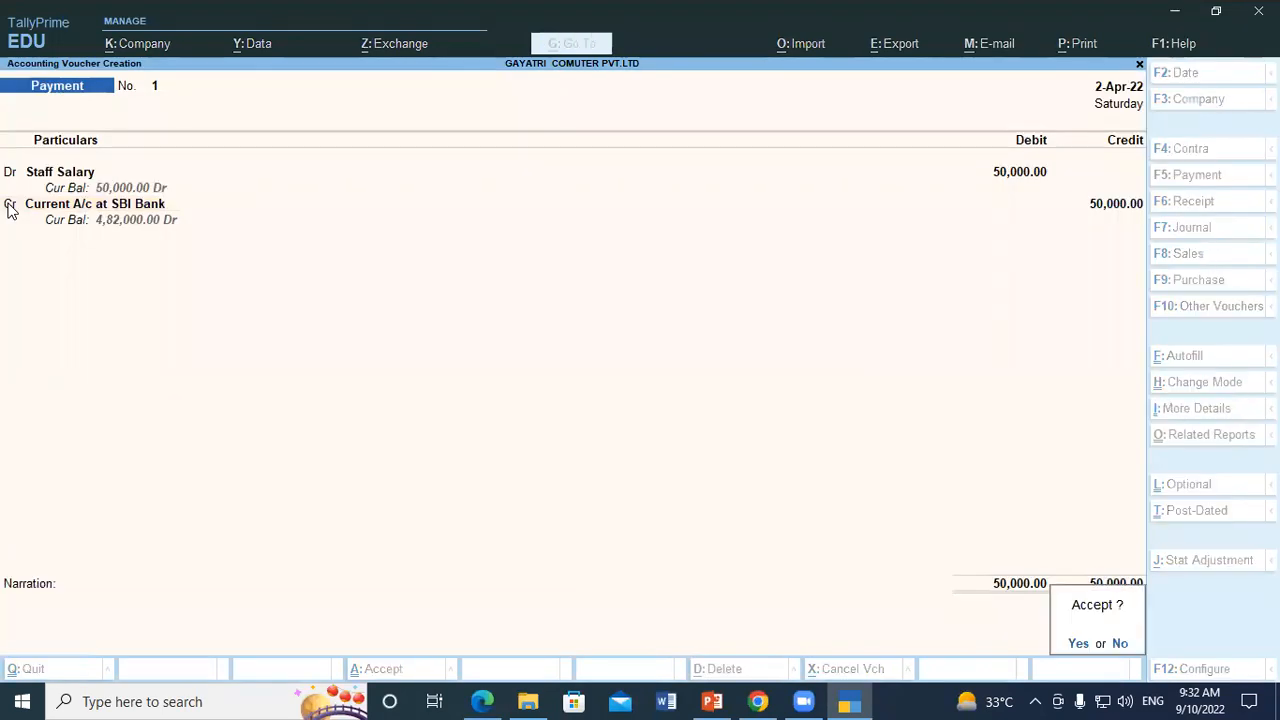
key("Return")
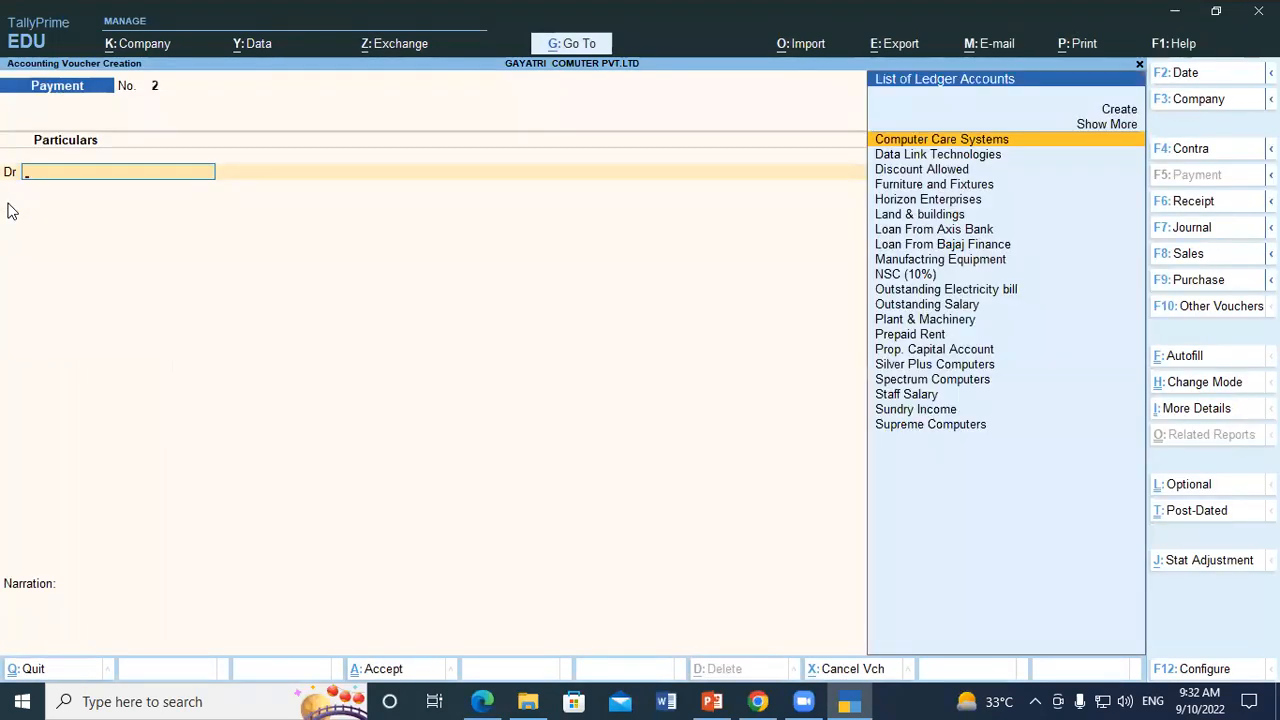
Switch to the course PDF and mark transaction 2, underlining the date, cash payment and both expenses and circling 20,000 and 10,000
key("alt+Tab")
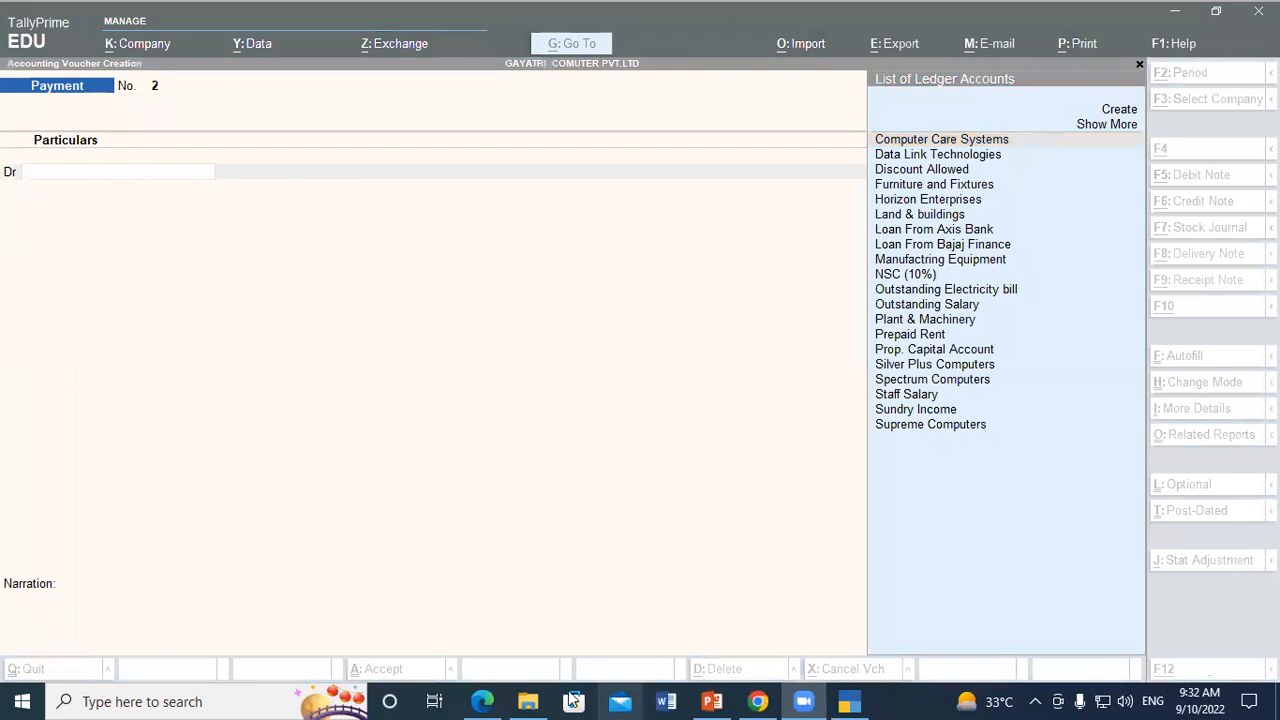
left_click(492, 698)
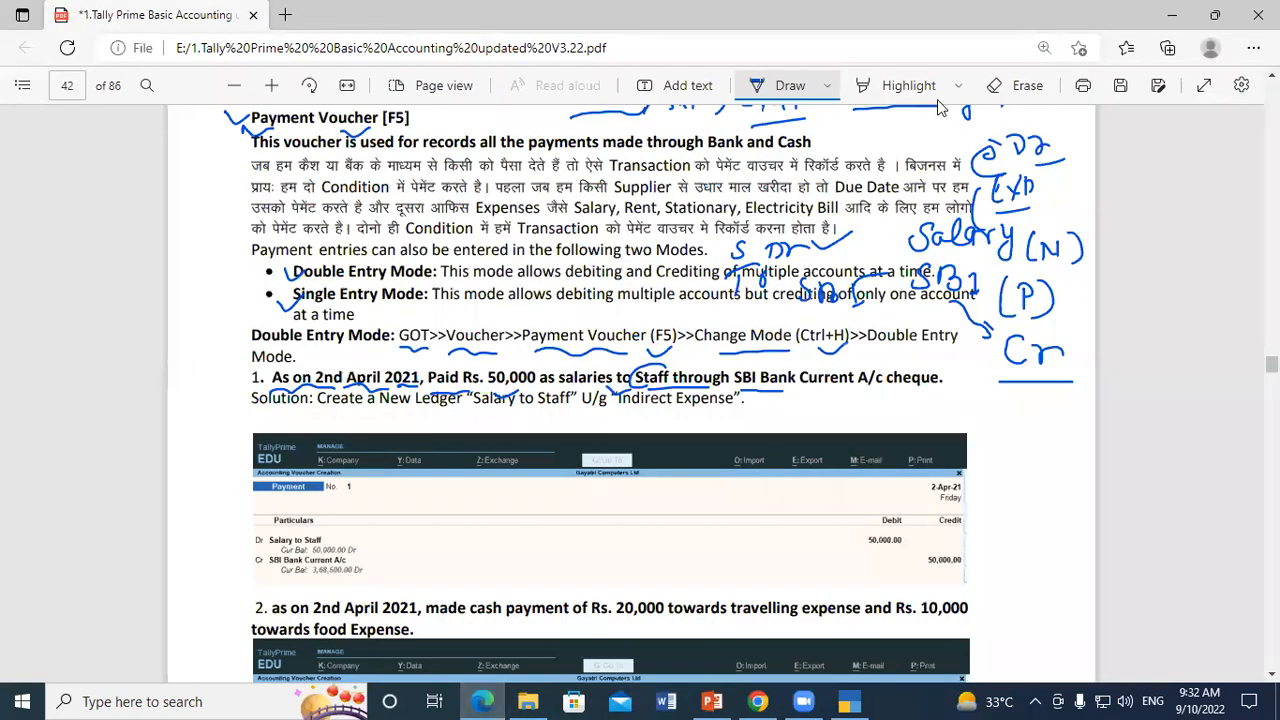
scroll(375, 438, "down", 3)
scroll(375, 438, "down", 3)
scroll(323, 409, "up", 3)
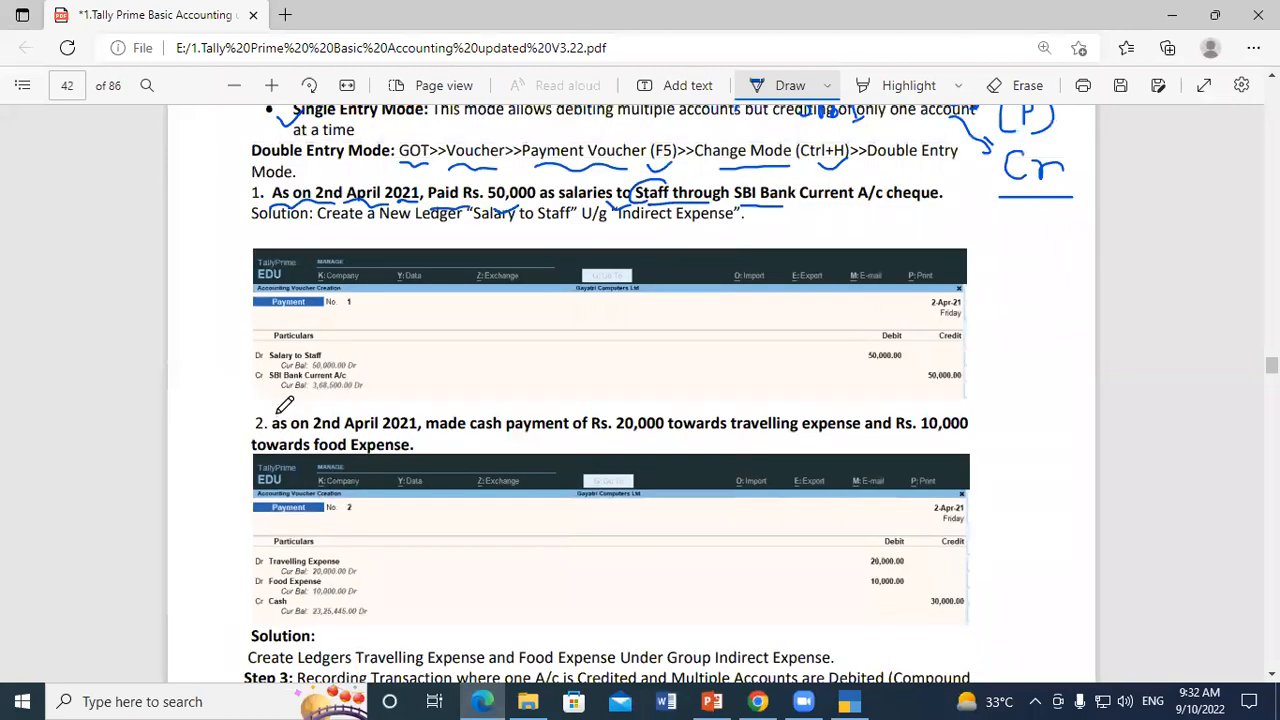
mouse_move(272, 432)
left_mouse_down()
mouse_move(588, 431)
mouse_move(646, 396)
mouse_move(679, 420)
mouse_move(664, 433)
mouse_move(856, 430)
left_mouse_up()
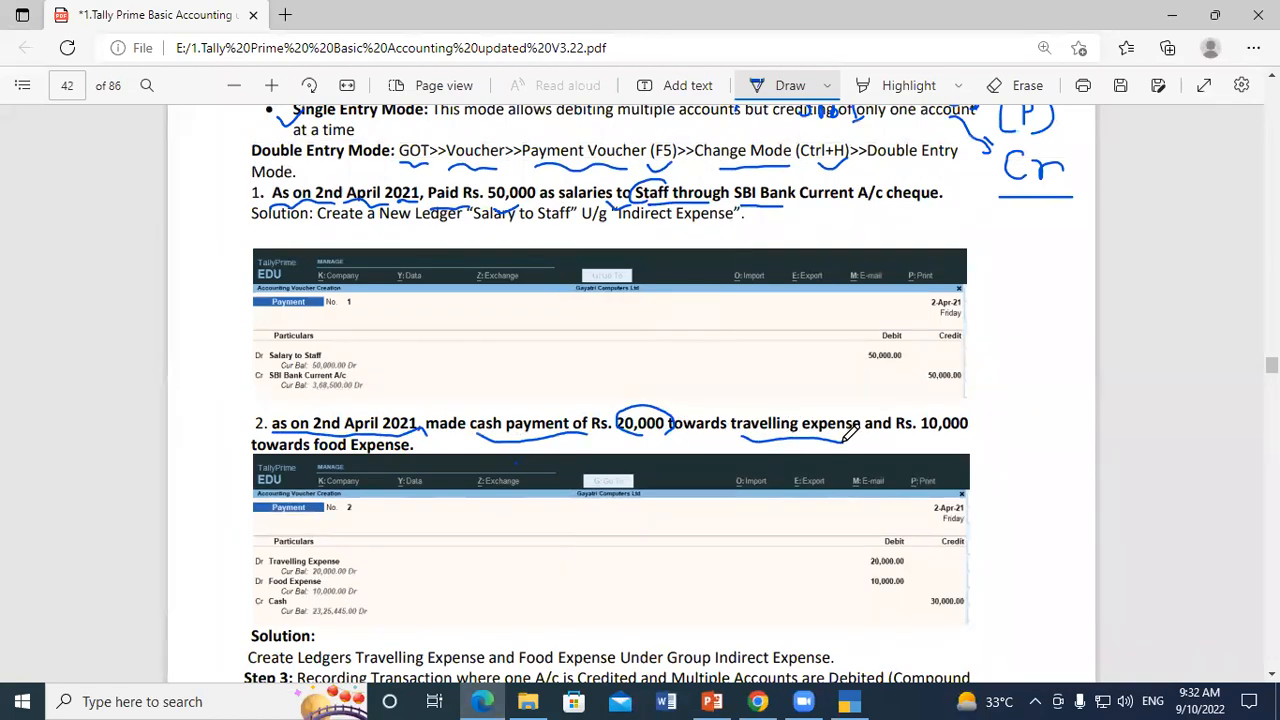
mouse_move(973, 437)
left_mouse_down()
mouse_move(916, 415)
mouse_move(956, 394)
mouse_move(985, 420)
mouse_move(964, 434)
left_mouse_up()
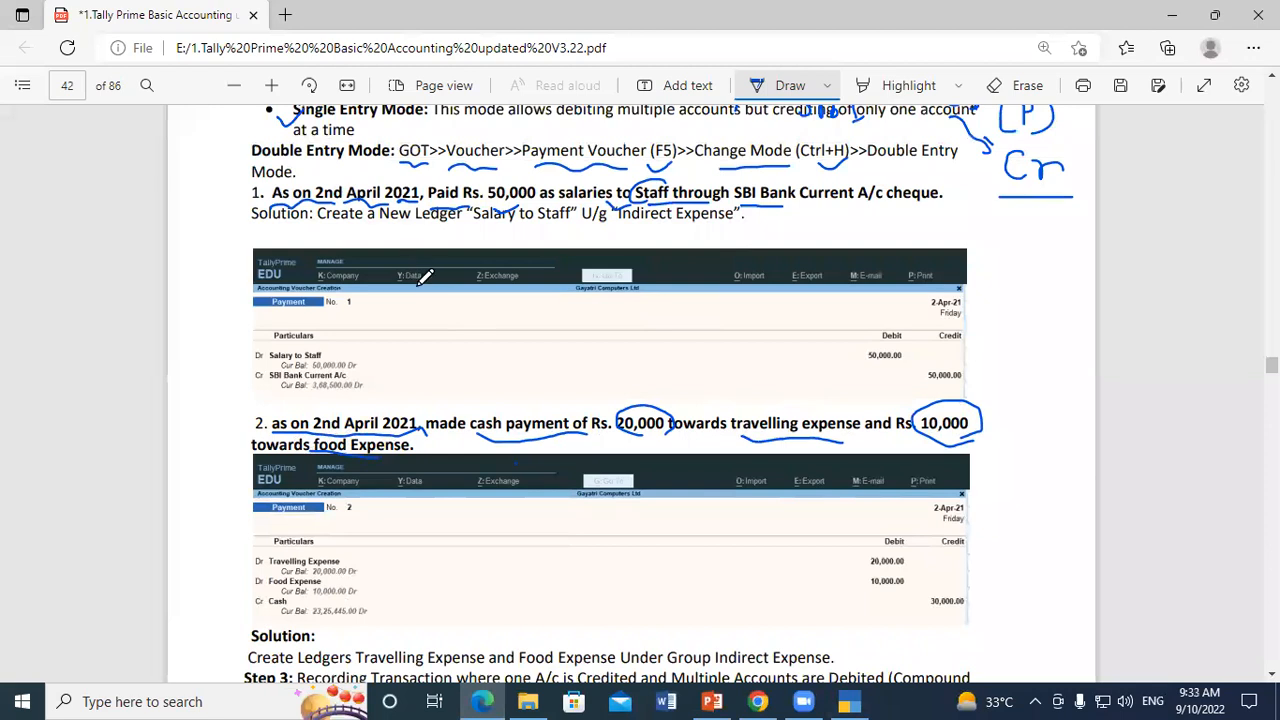
Handwrite “(B) → Emp → 25 – L” over the first voucher image, underlining “Emp” and “25” and circling the “L”
mouse_move(432, 315)
left_mouse_down()
mouse_move(398, 340)
mouse_move(393, 364)
mouse_move(452, 366)
mouse_move(529, 343)
mouse_move(541, 356)
mouse_move(547, 337)
mouse_move(592, 364)
mouse_move(604, 346)
left_mouse_up()
mouse_move(530, 372)
left_mouse_down()
mouse_move(608, 370)
mouse_move(656, 340)
mouse_move(649, 351)
left_mouse_up()
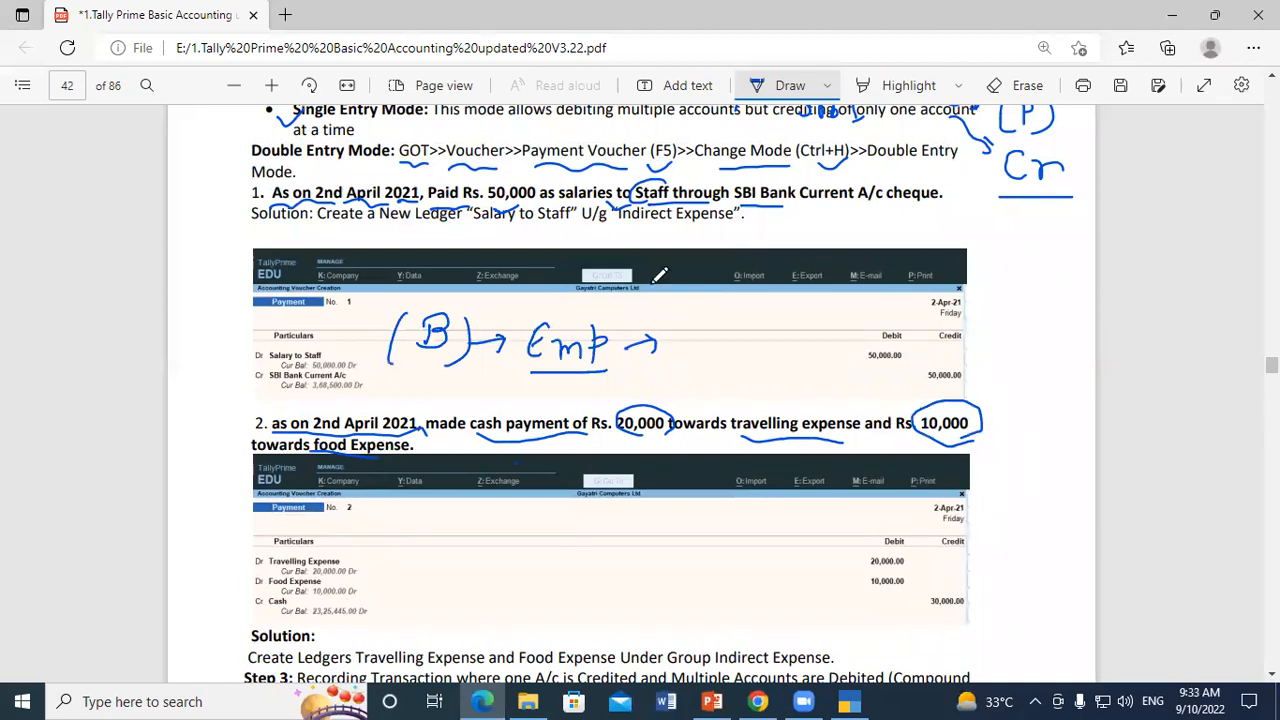
mouse_move(664, 306)
left_mouse_down()
mouse_move(716, 332)
mouse_move(744, 315)
left_mouse_up()
mouse_move(757, 301)
left_mouse_down()
mouse_move(770, 317)
mouse_move(774, 303)
left_mouse_up()
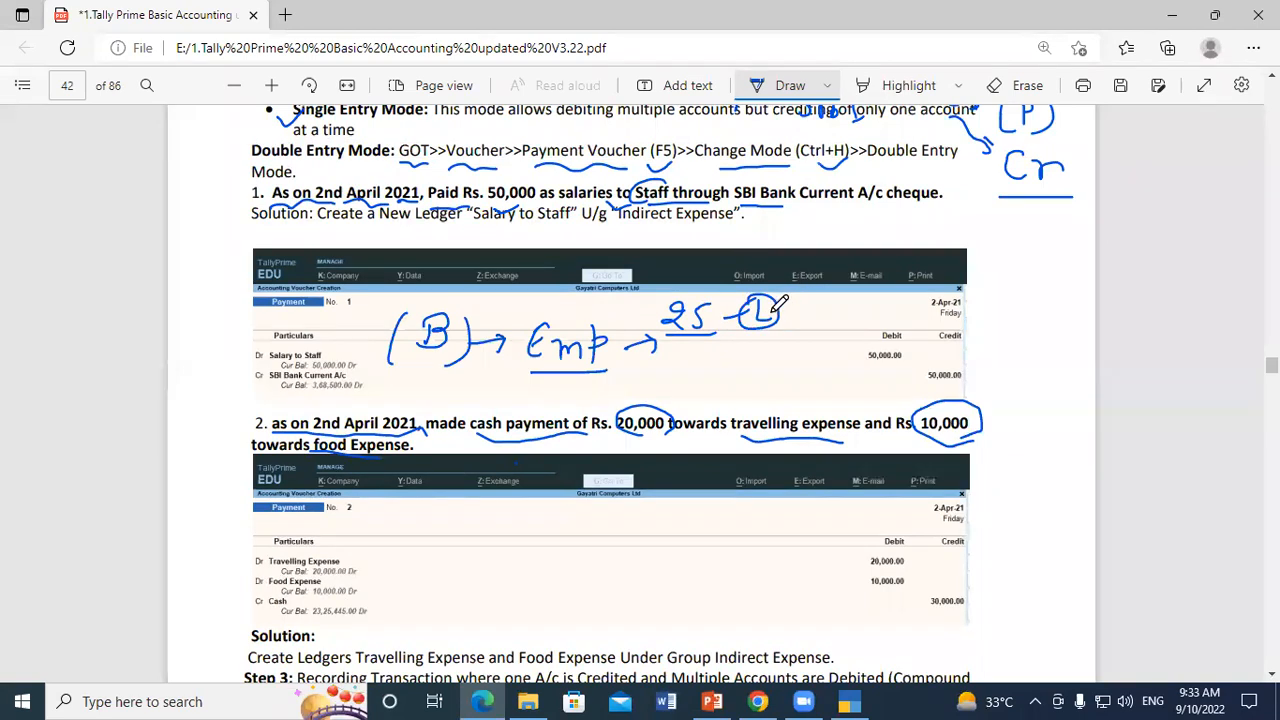
Extend the handwritten sketch with “I – N” above “Emp” and circled “T” and “H” after the “L”, and tick 20,000 in transaction 2
left_click_drag(533, 300, 533, 318)
mouse_move(526, 320)
left_mouse_down()
mouse_move(541, 299)
mouse_move(595, 309)
mouse_move(609, 291)
left_mouse_up()
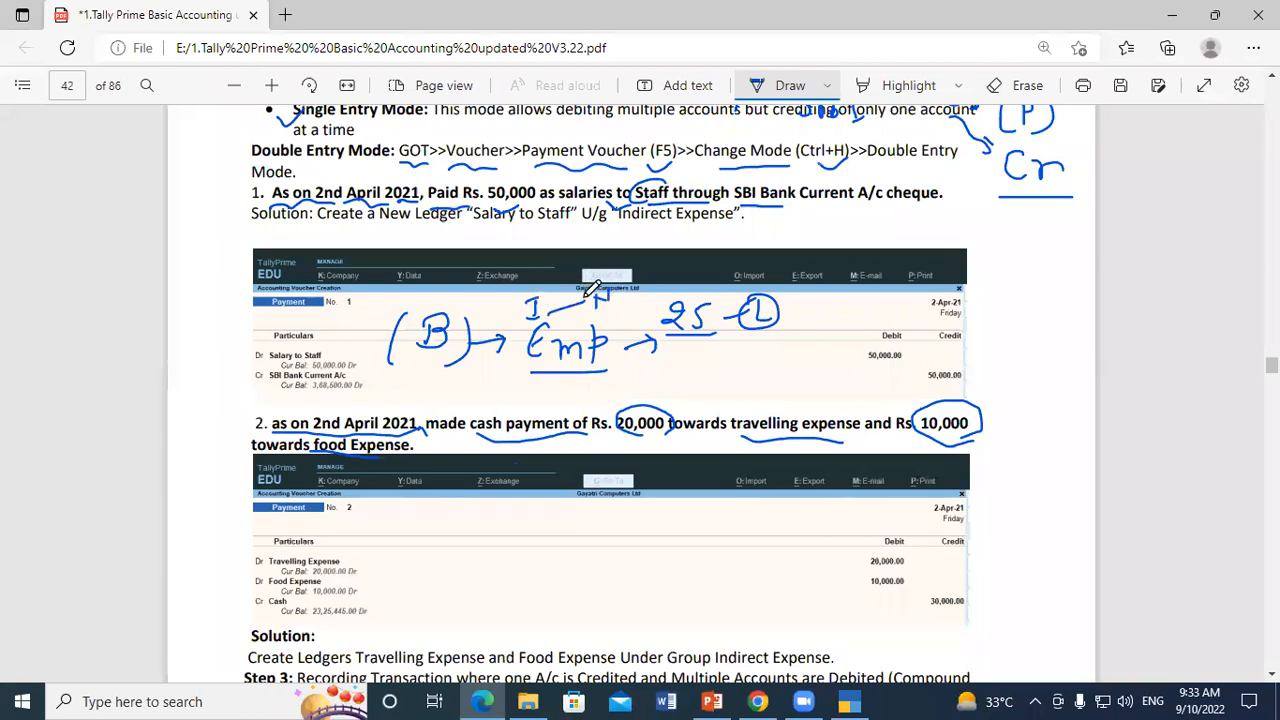
mouse_move(790, 321)
left_mouse_down()
mouse_move(834, 303)
mouse_move(850, 325)
mouse_move(808, 318)
mouse_move(830, 299)
left_mouse_up()
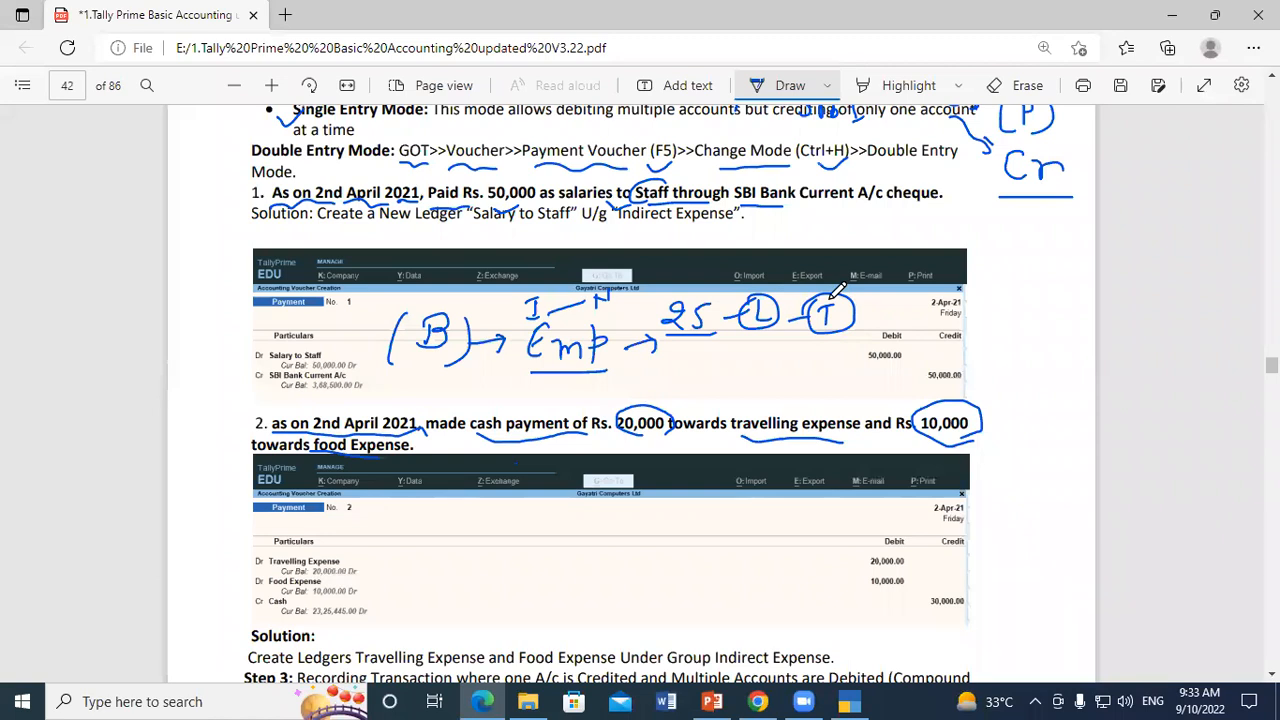
left_click_drag(855, 316, 905, 309)
left_click_drag(649, 438, 669, 436)
left_click_drag(927, 307, 944, 323)
mouse_move(910, 317)
left_mouse_down()
mouse_move(958, 306)
mouse_move(912, 314)
left_mouse_up()
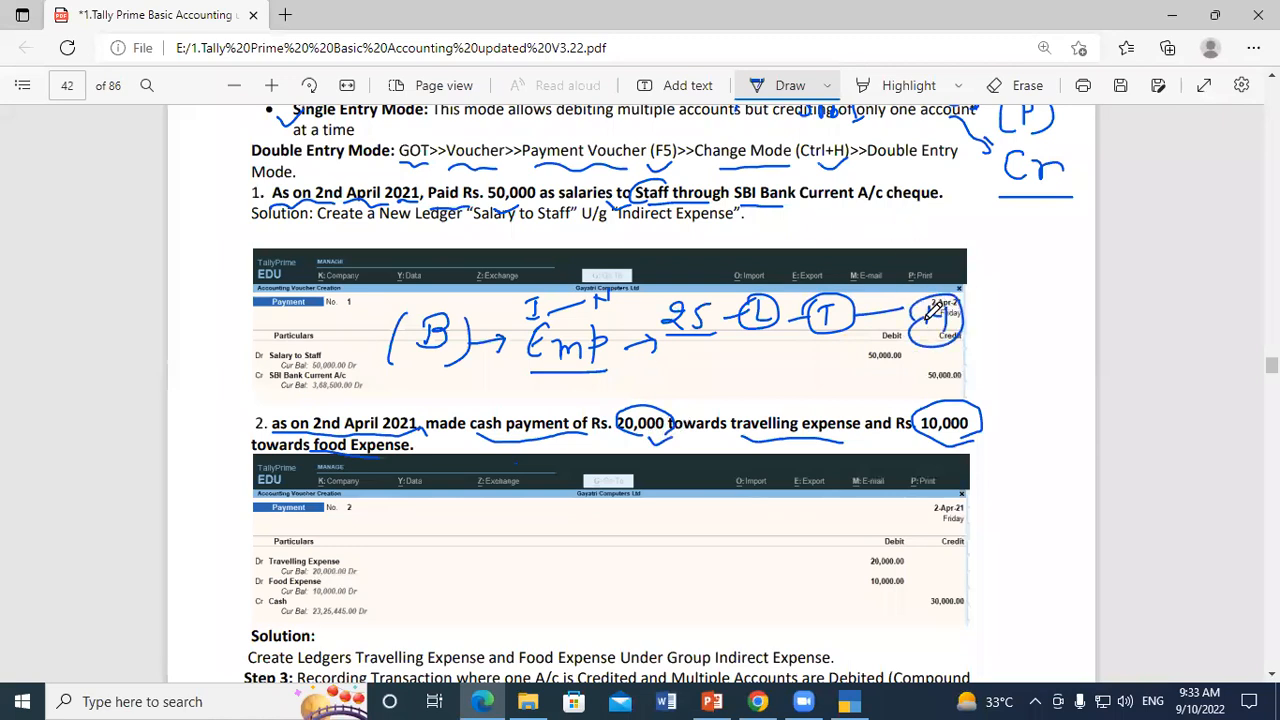
Mark 10,000 and the travelling and food expenses in transaction 2, write an underlined “30” below “25”, and turn off drawing
left_click_drag(985, 409, 1041, 406)
mouse_move(610, 370)
left_mouse_down()
mouse_move(655, 344)
mouse_move(700, 382)
mouse_move(724, 362)
mouse_move(745, 390)
left_mouse_up()
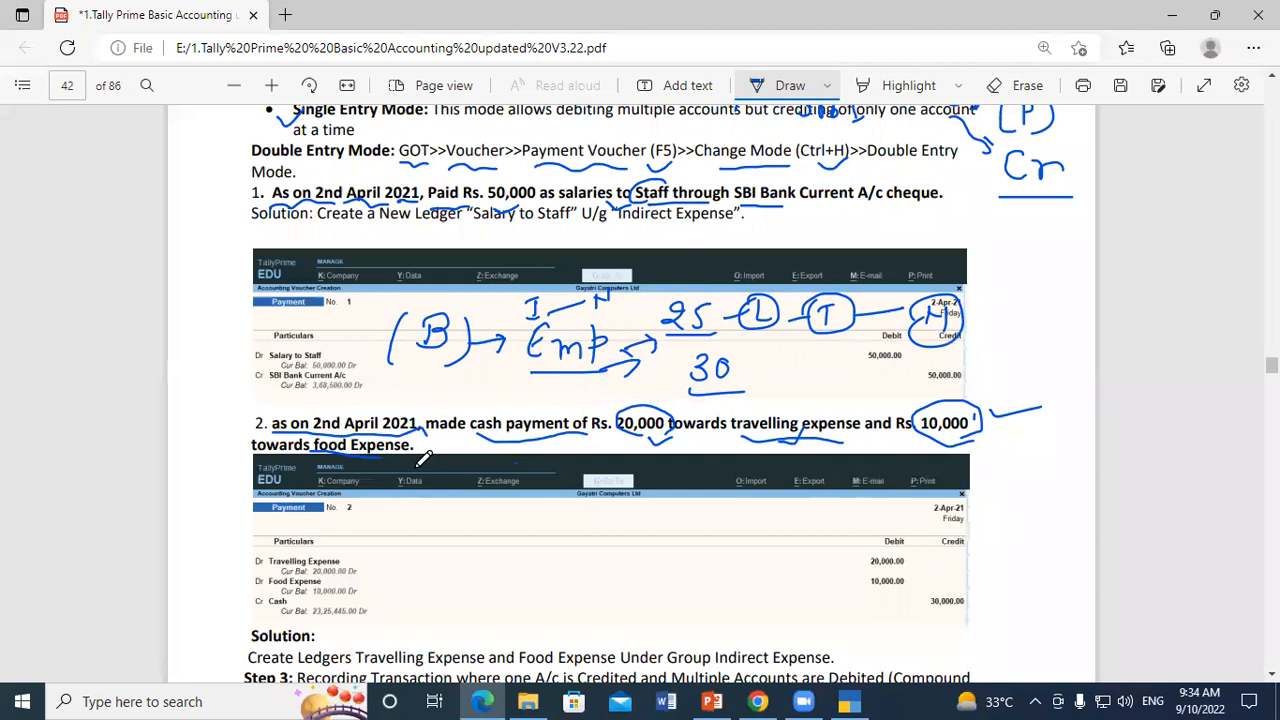
left_click_drag(422, 449, 440, 448)
left_click(772, 88)
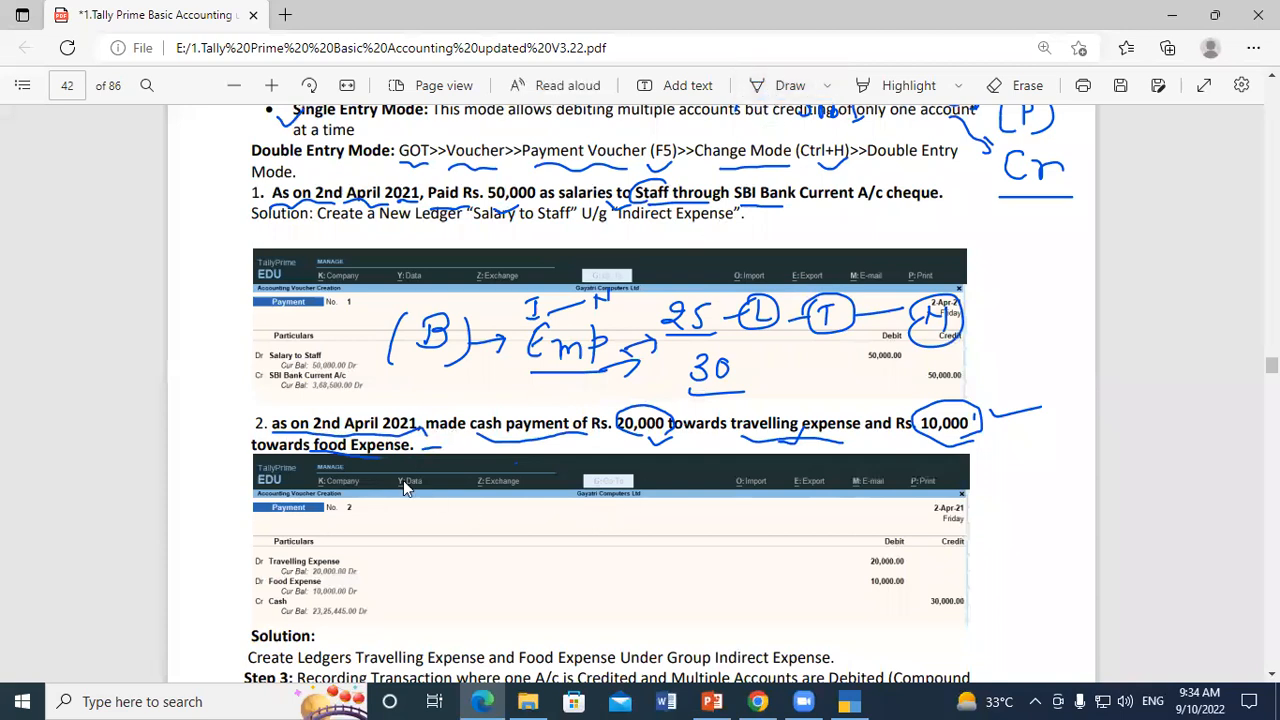
Copy “Travelling Expenses” from the PDF's solution steps and, in TallyPrime, name a new ledger with it from payment voucher no. 2
scroll(405, 487, "down", 5)
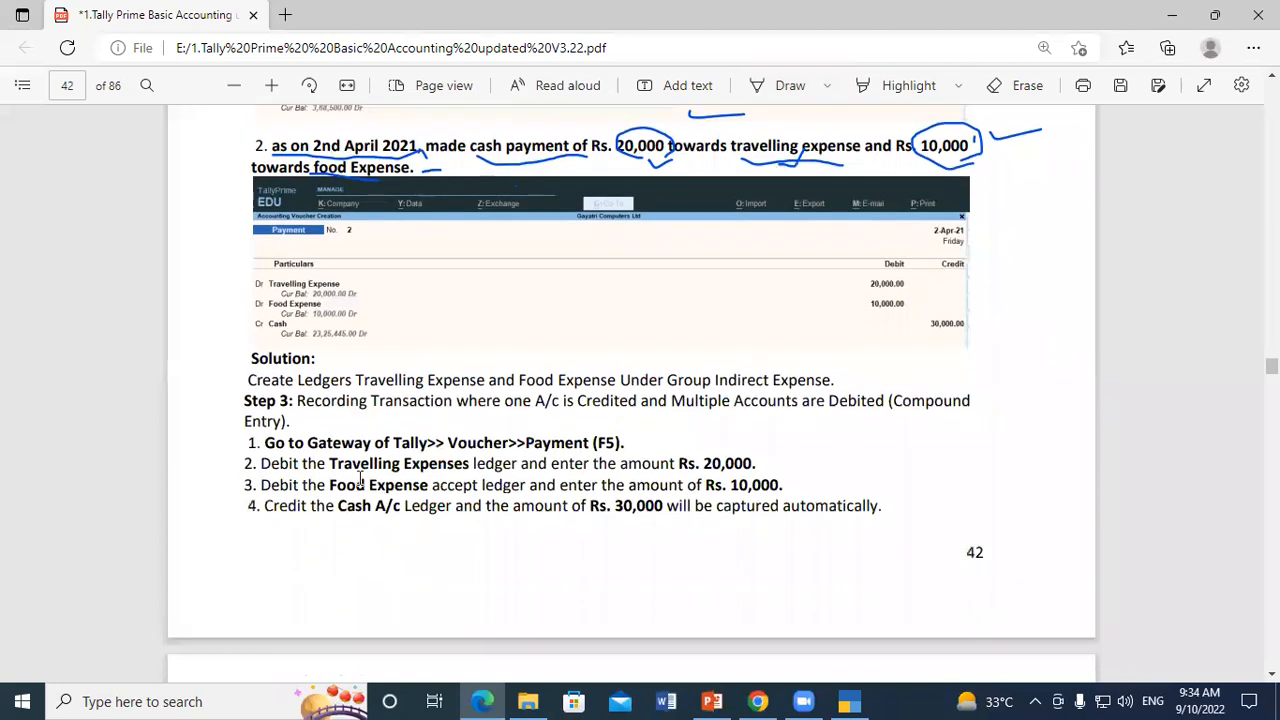
left_click_drag(330, 463, 471, 463)
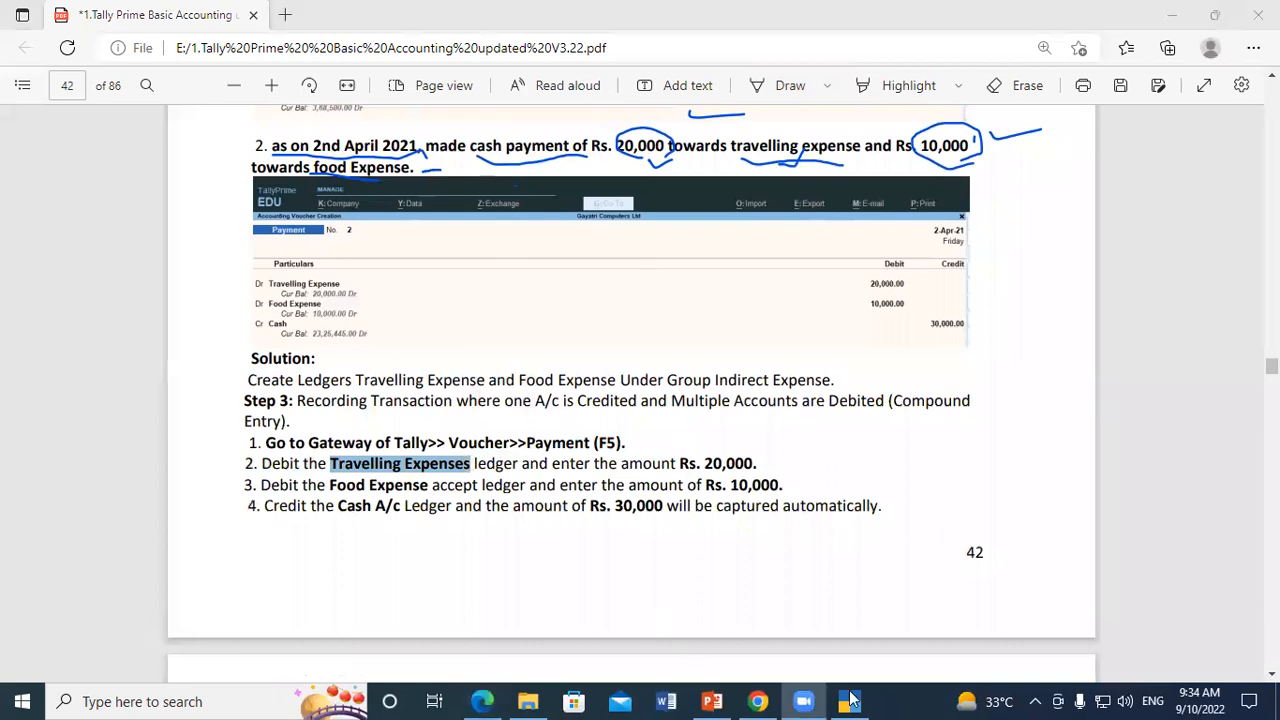
key("alt+Tab")
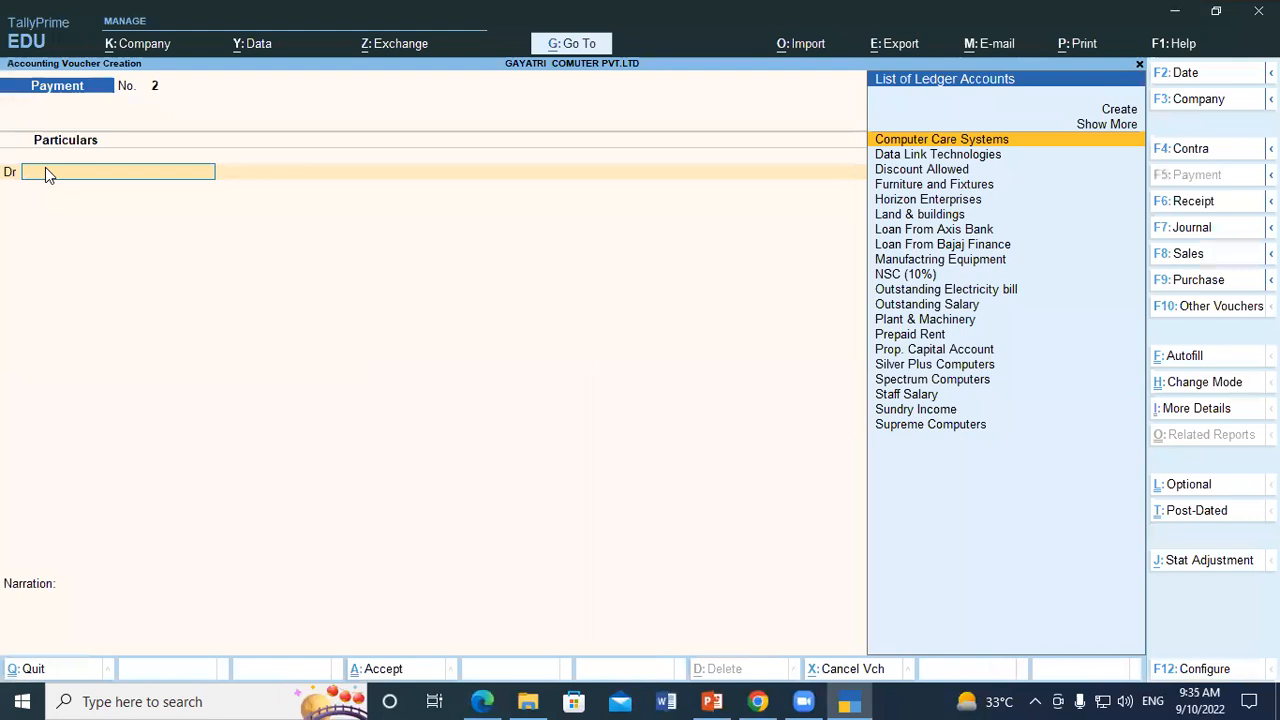
key("alt")
key("alt+c")
key("ctrl+alt+v")
key("Return")
key("Return")
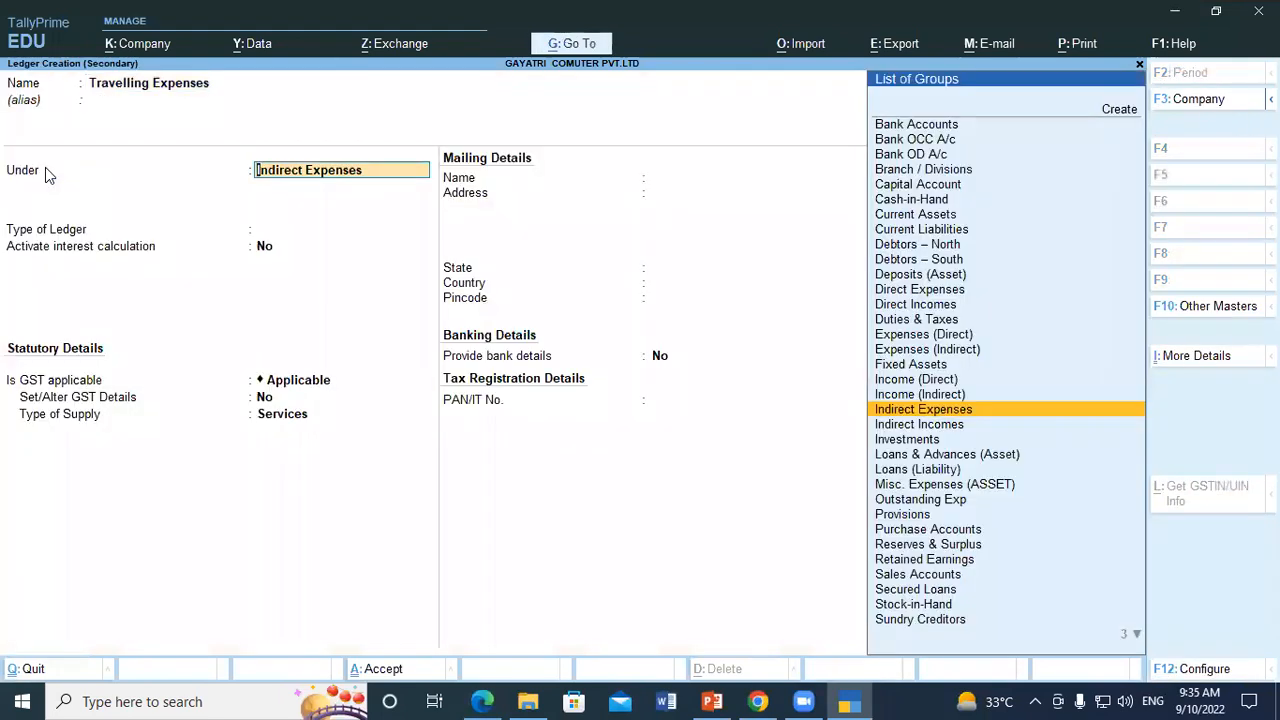
Keep the Travelling Expenses ledger under Indirect Expenses with GST applicable and supply type Services, and save it
key("Return")
key("Return")
key("Return")
key("Return")
key("Return")
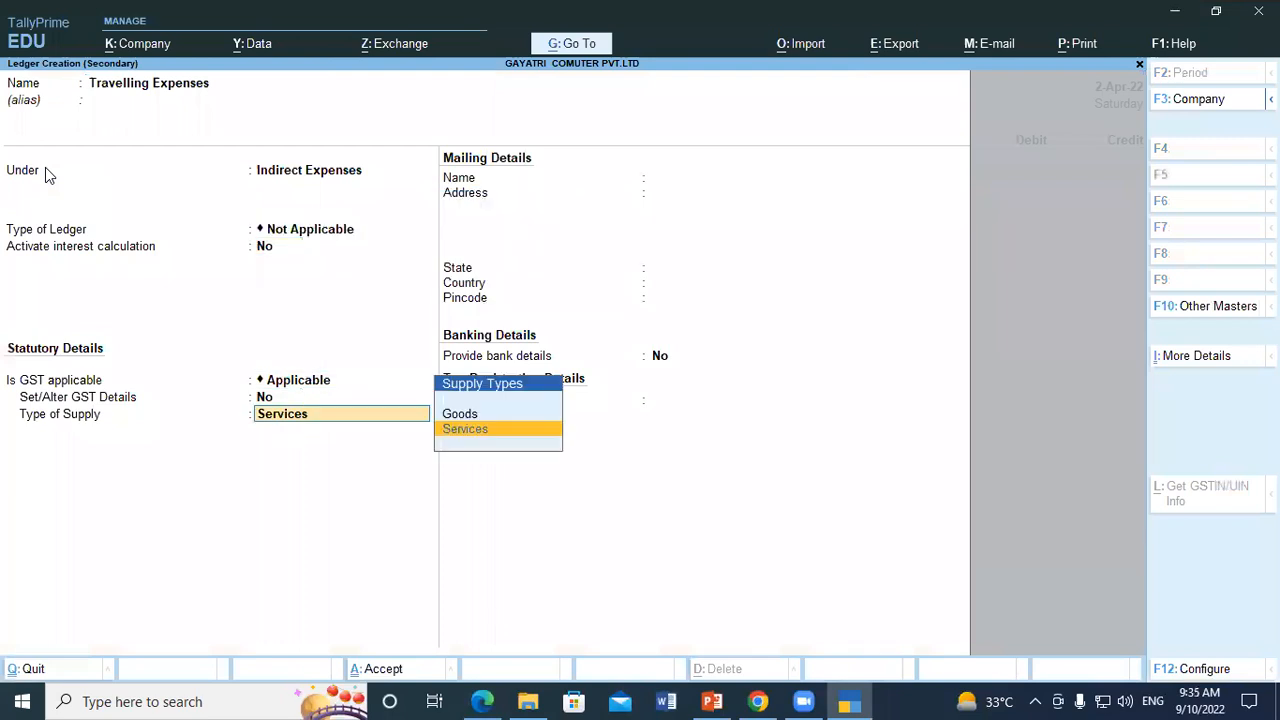
key("Return")
key("Return")
key("Return")
key("Return")
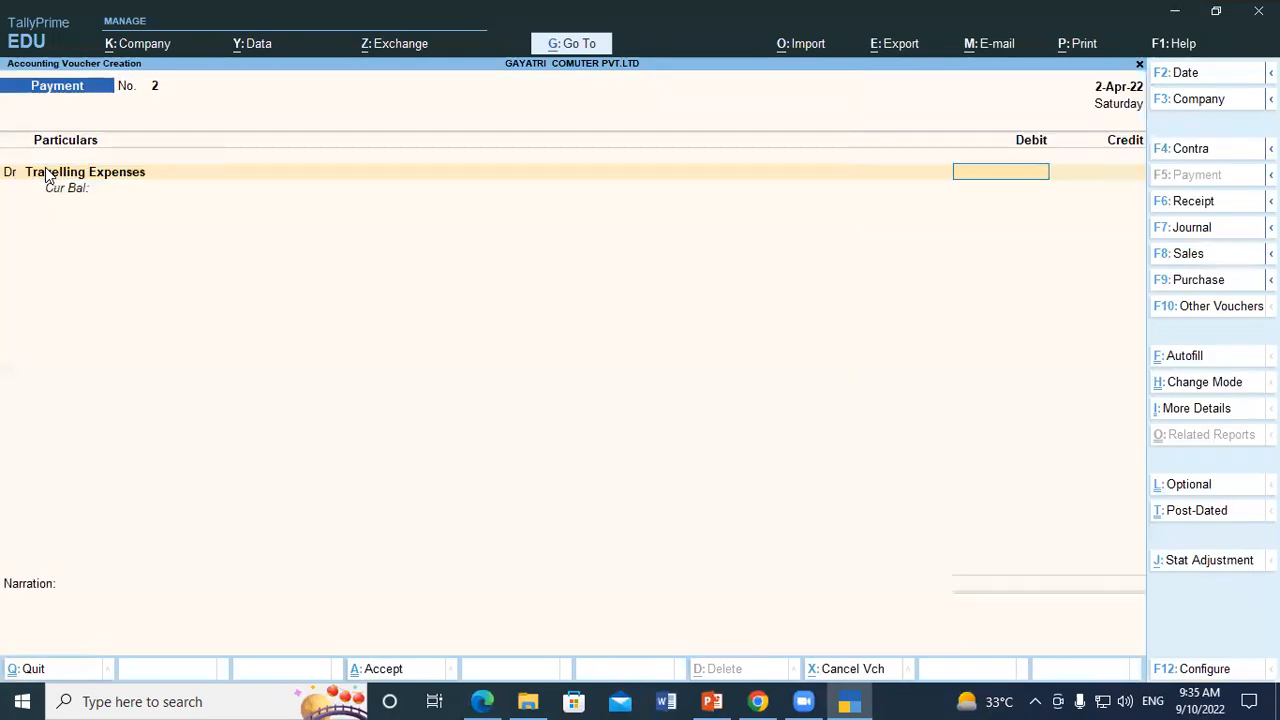
Debit Travelling Expenses with 20,000, set the second line to Dr and start creating a ledger for it
type("20,000")
key("Return")
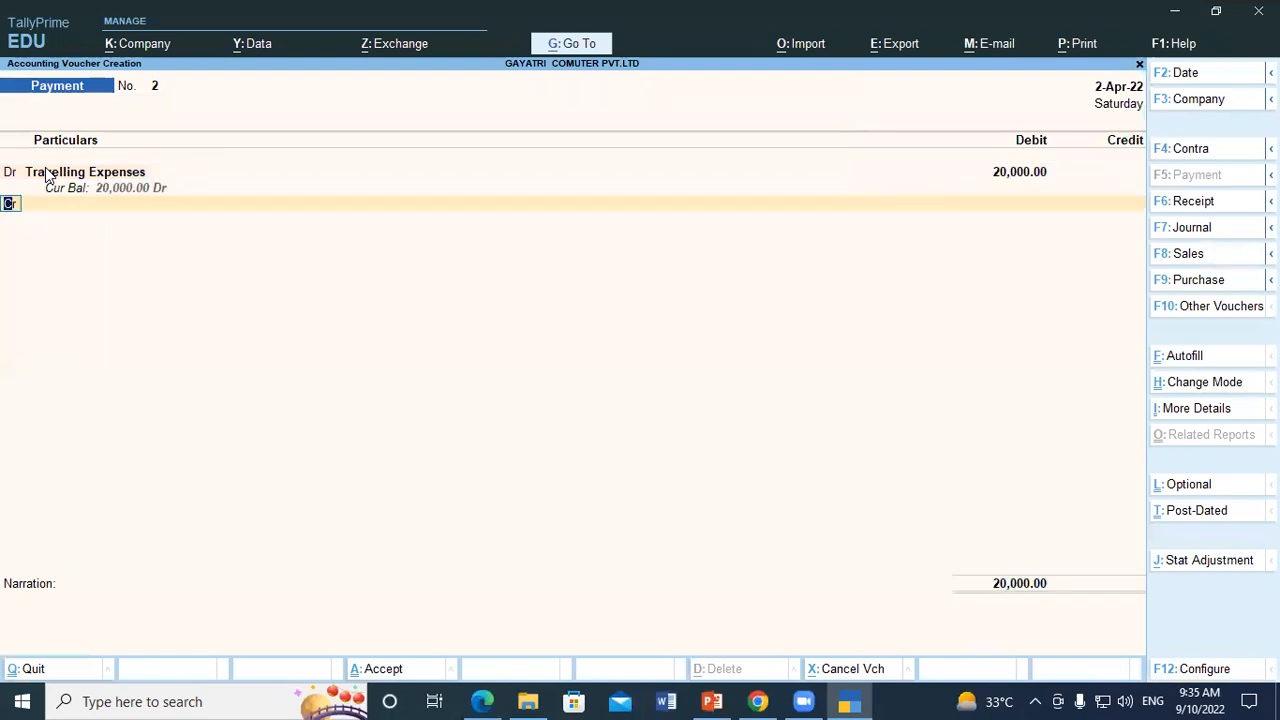
type("d")
key("Return")
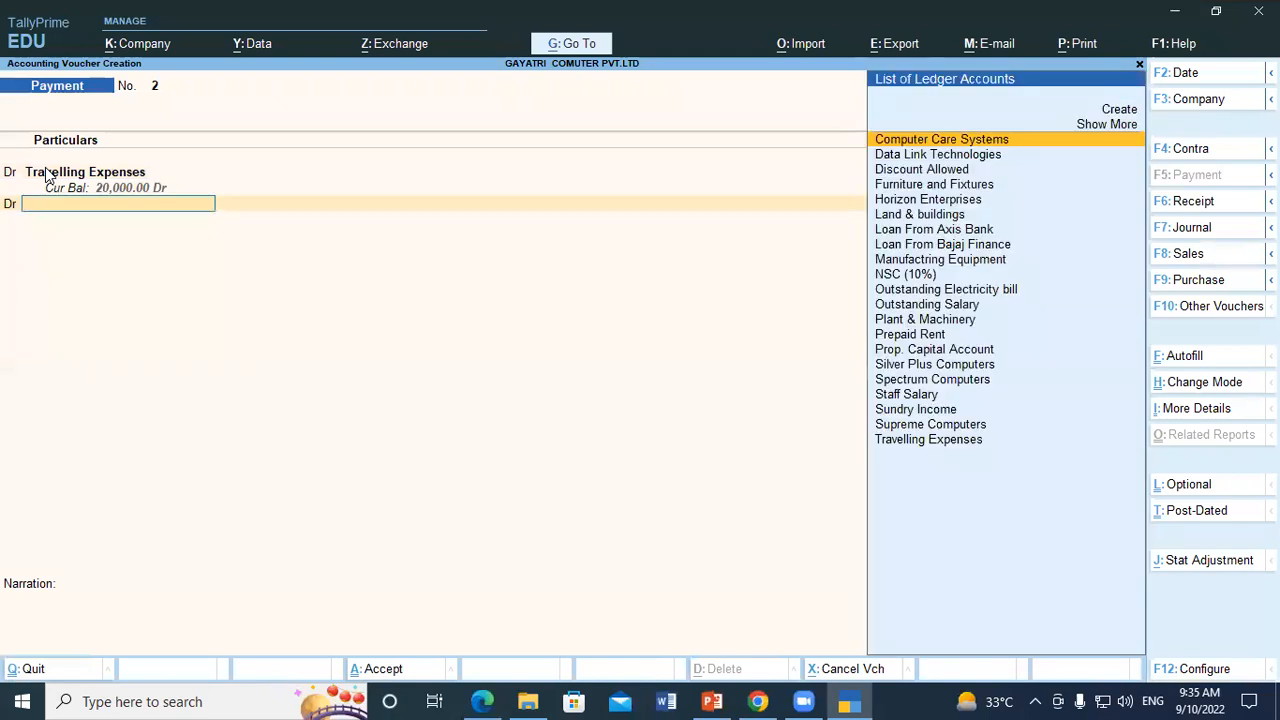
key("alt+c")
Switch to the course PDF, copy “Food Expense” from the solution steps and return to the new ledger in TallyPrime
key("alt+Tab")
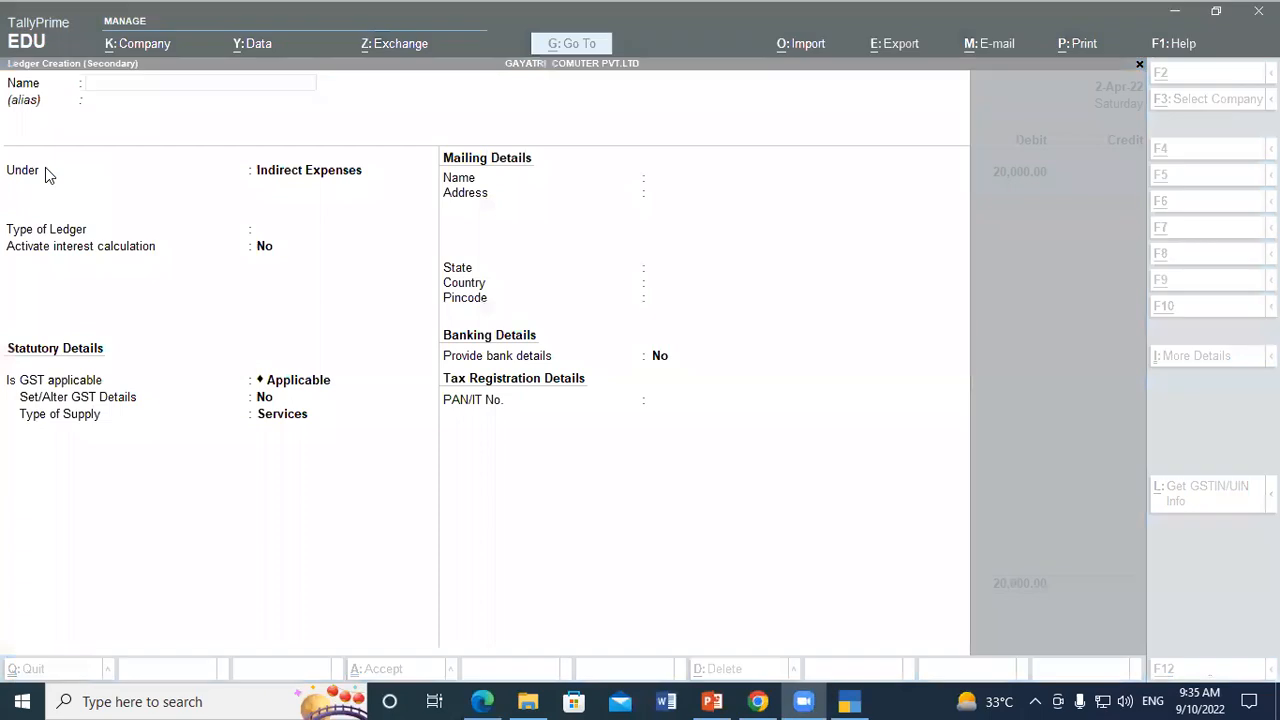
left_click(218, 420)
key("alt+Tab")
left_click(169, 330)
key("alt+Tab")
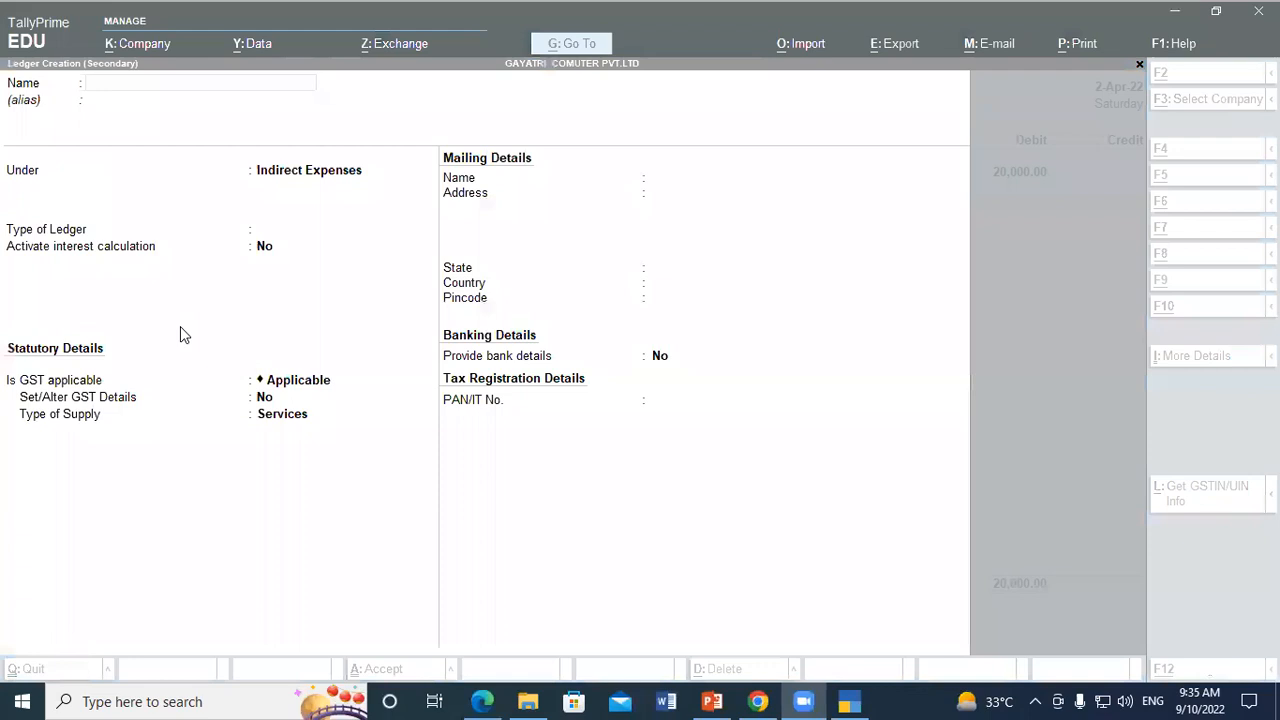
left_click(180, 326)
key("alt+Tab")
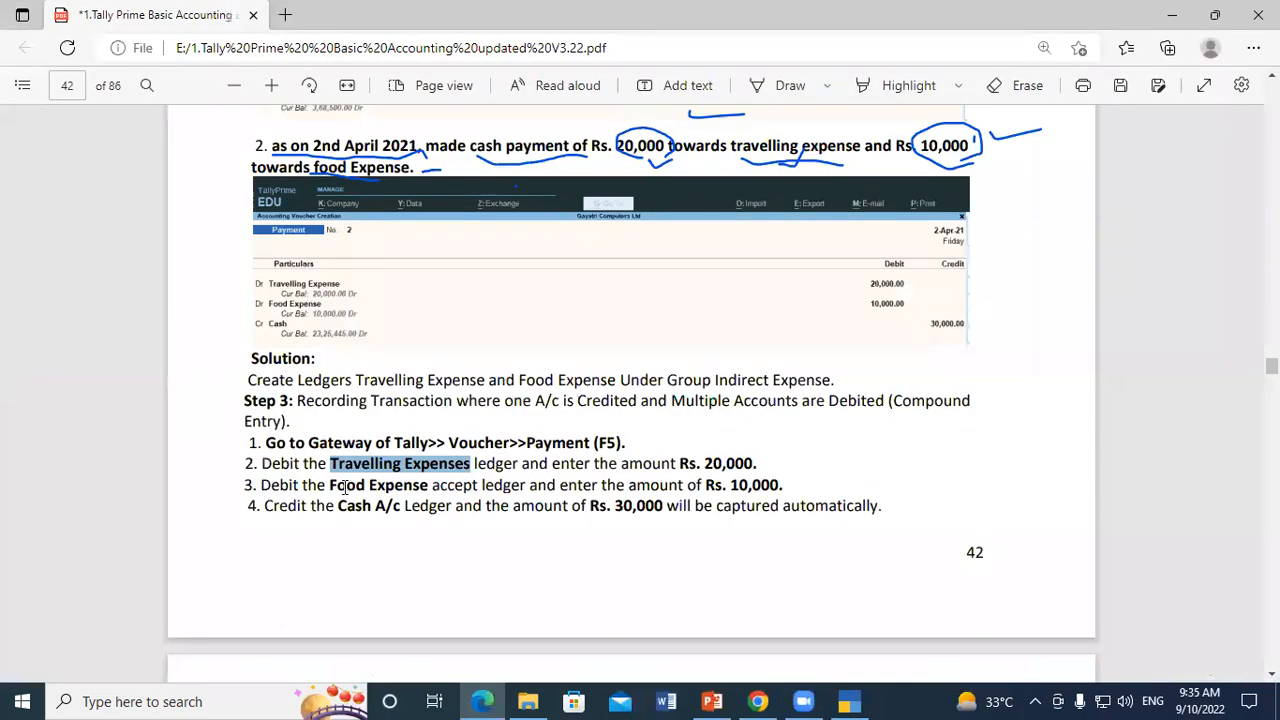
left_click_drag(331, 486, 428, 486)
key("ctrl+c")
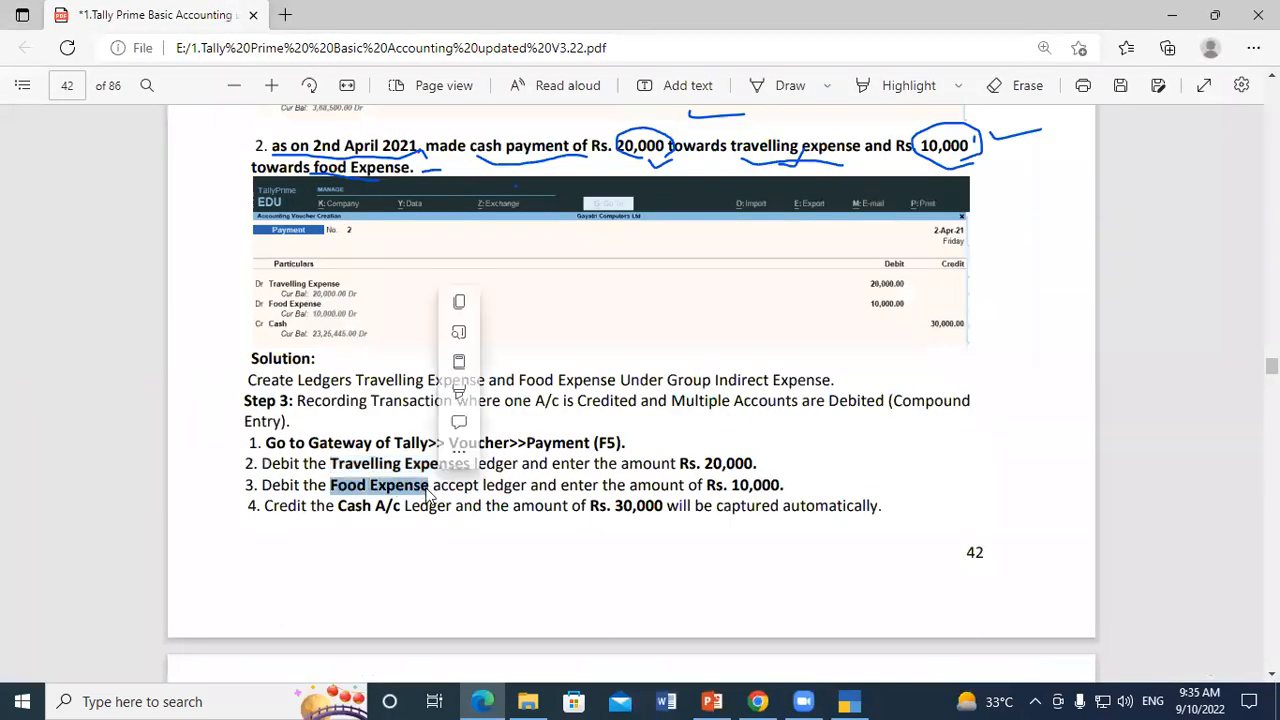
key("alt+Tab")
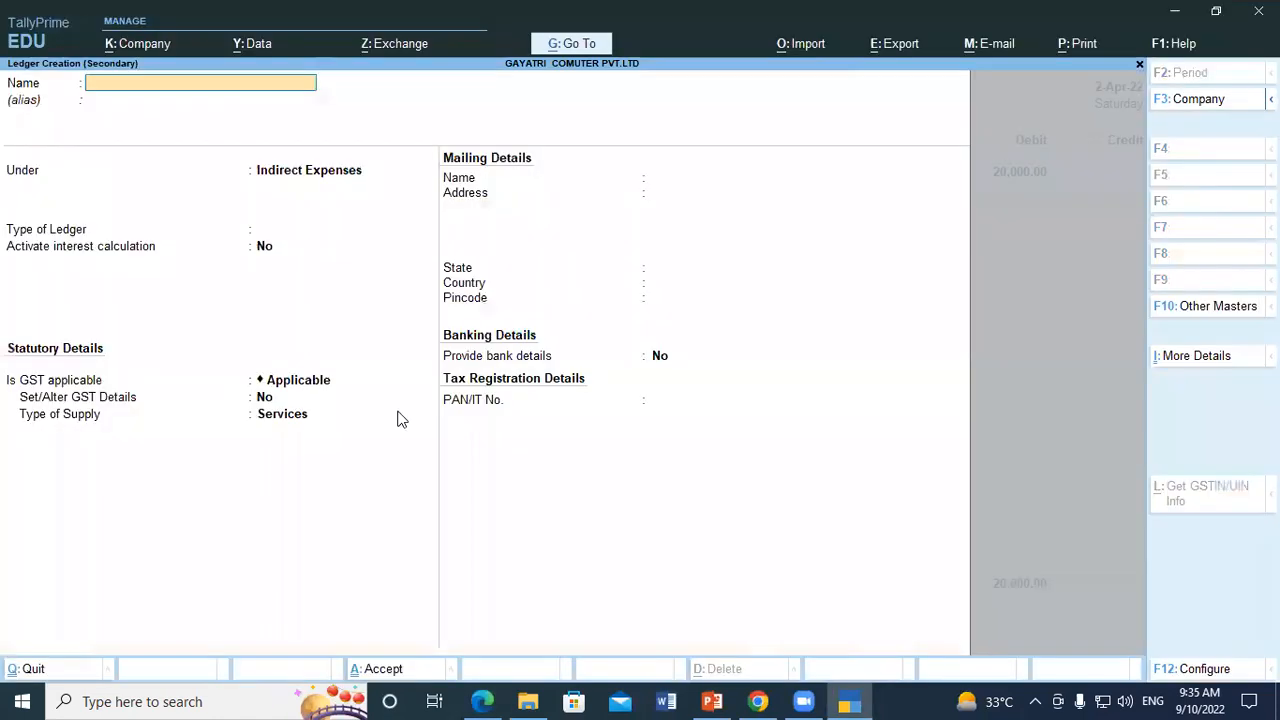
Name the new ledger “Food Expense” using the copied text, keep it under Indirect Expenses with the default details and save it
key("ctrl+v")
key("Return")
key("Return")
key("Return")
key("Return")
key("Return")
key("Return")
key("Return")
key("Return")
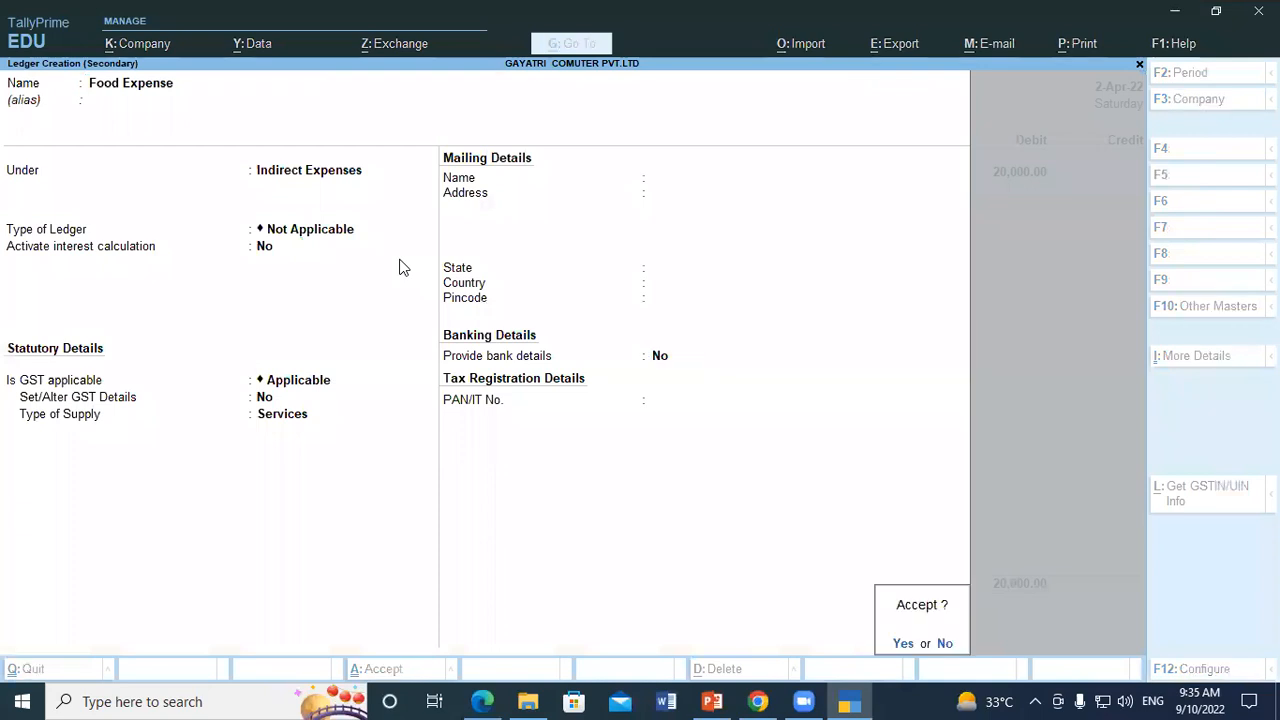
key("Return")
Debit Food Expense with 10,000, set the third line to Cr and choose Cash as its ledger
type("10000")
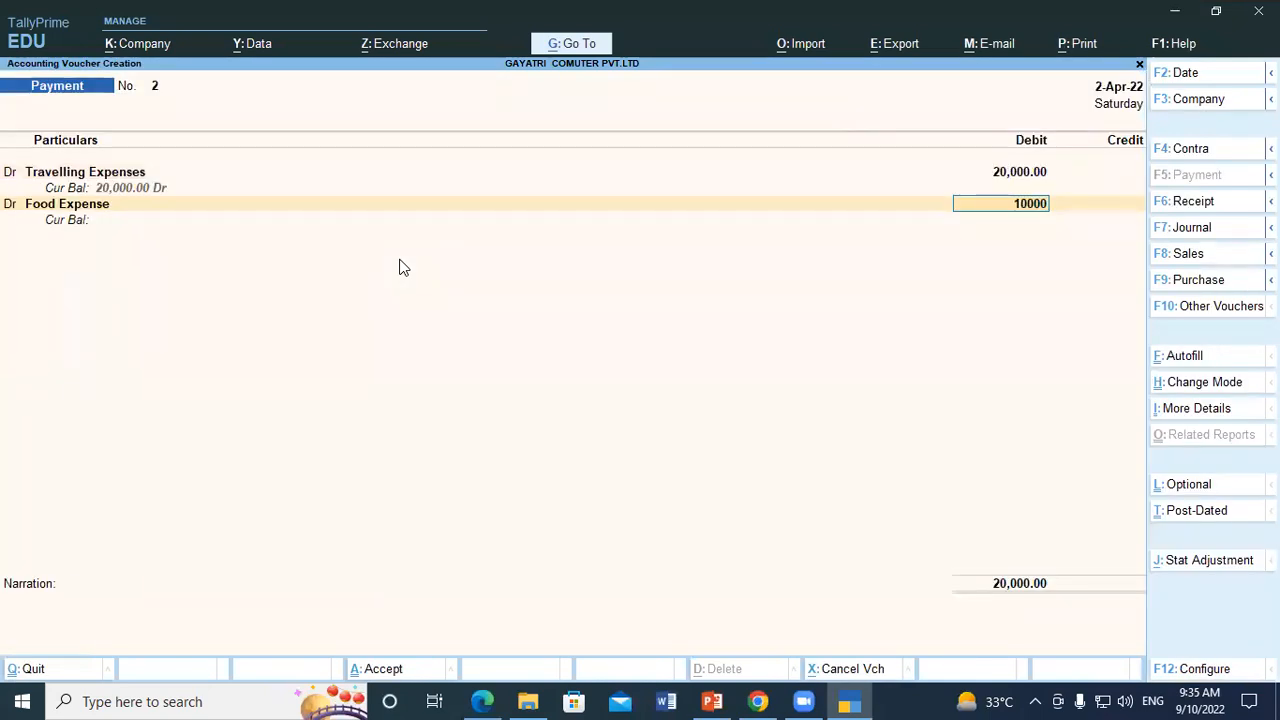
key("Return")
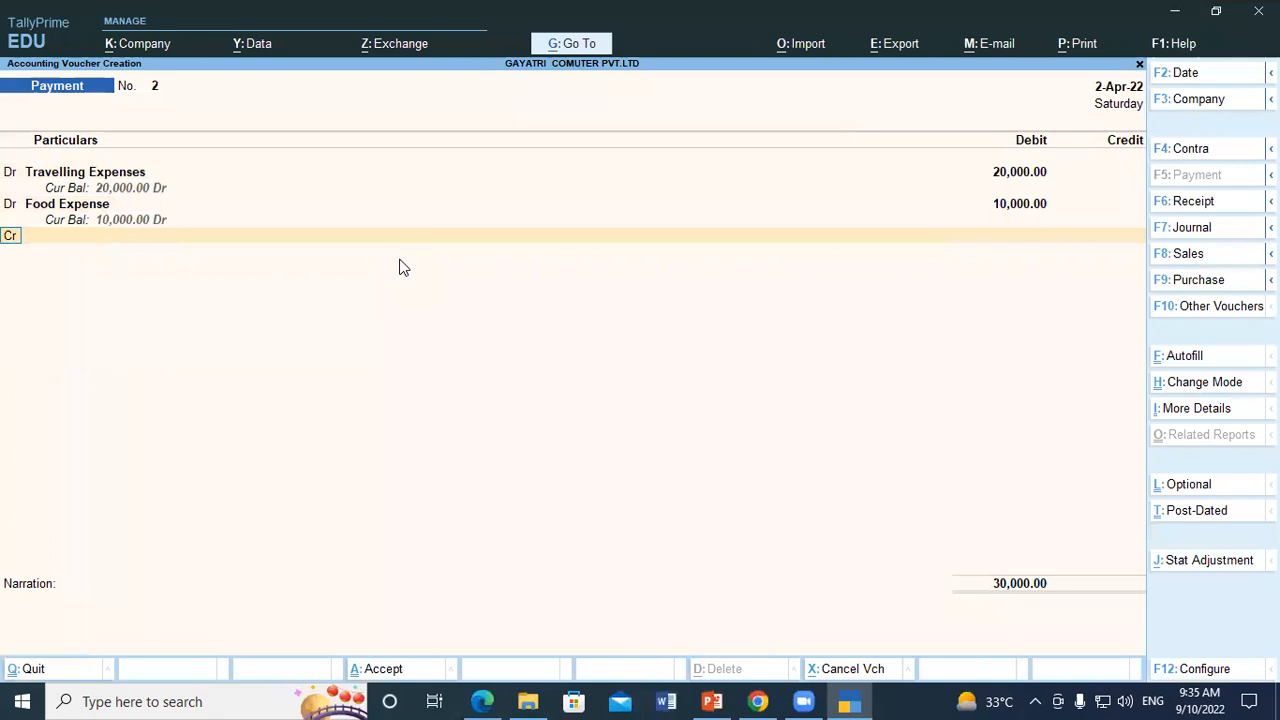
key("d")
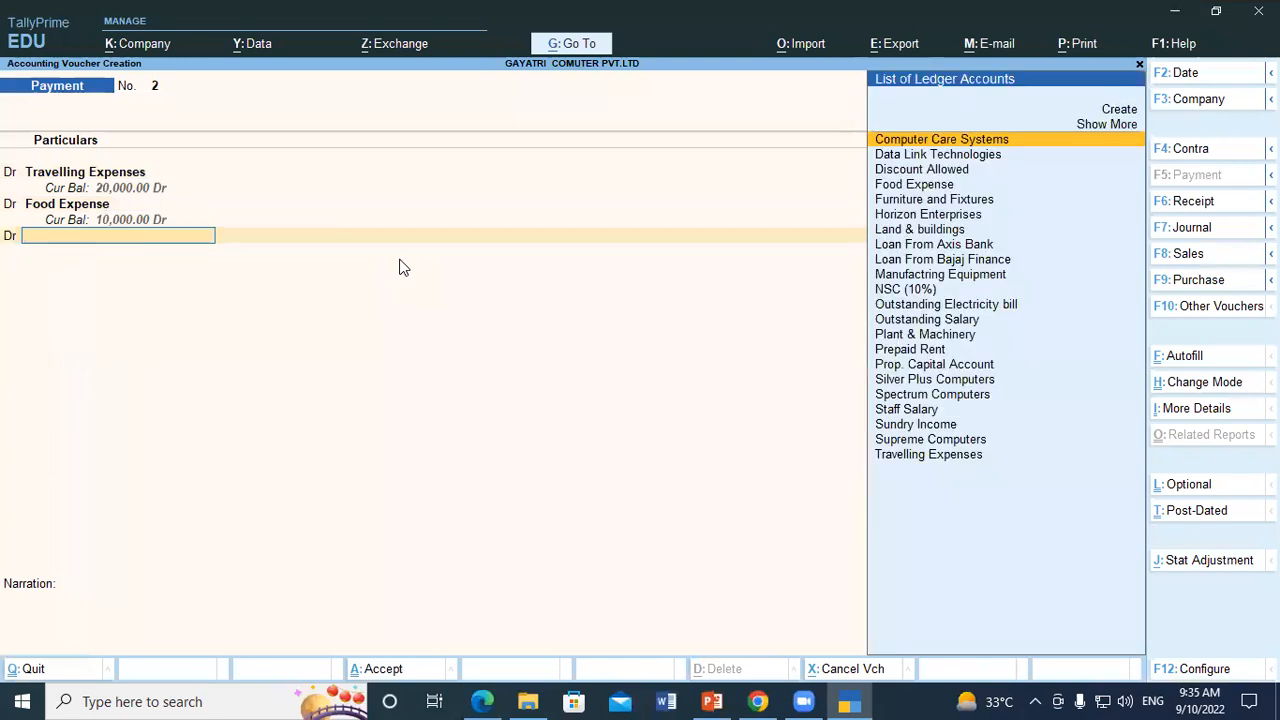
key("BackSpace")
type("c")
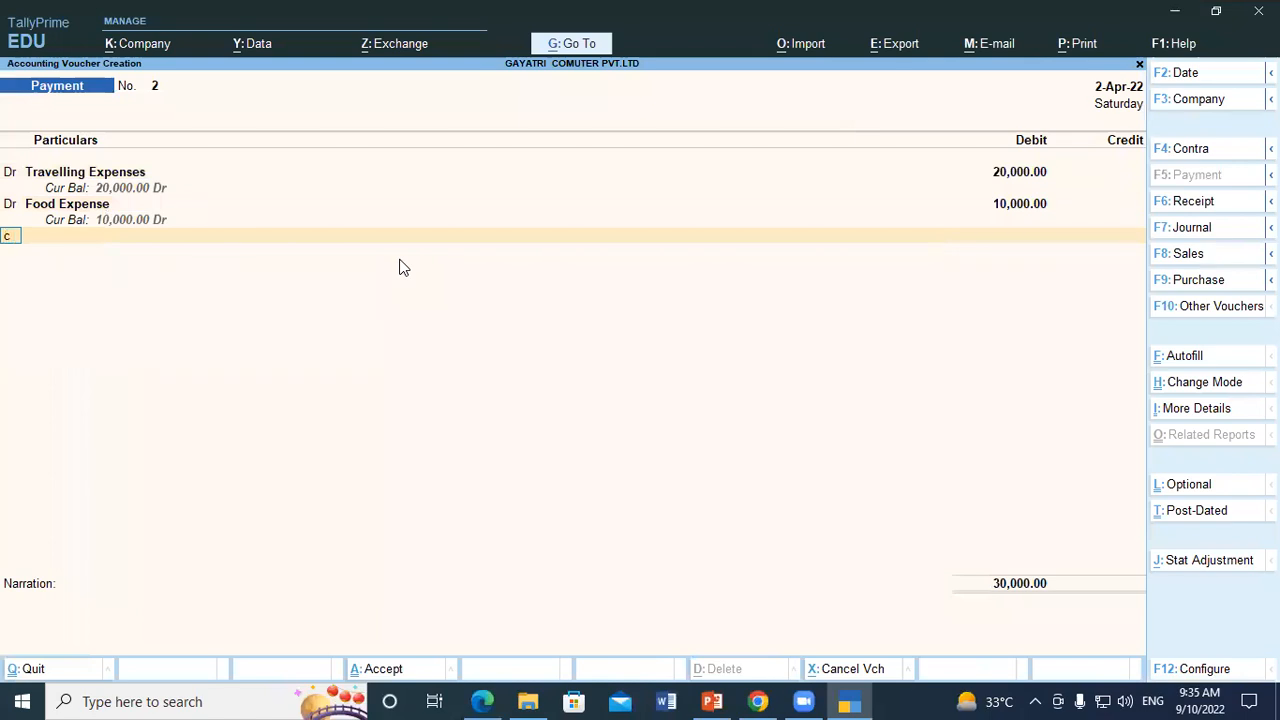
key("Return")
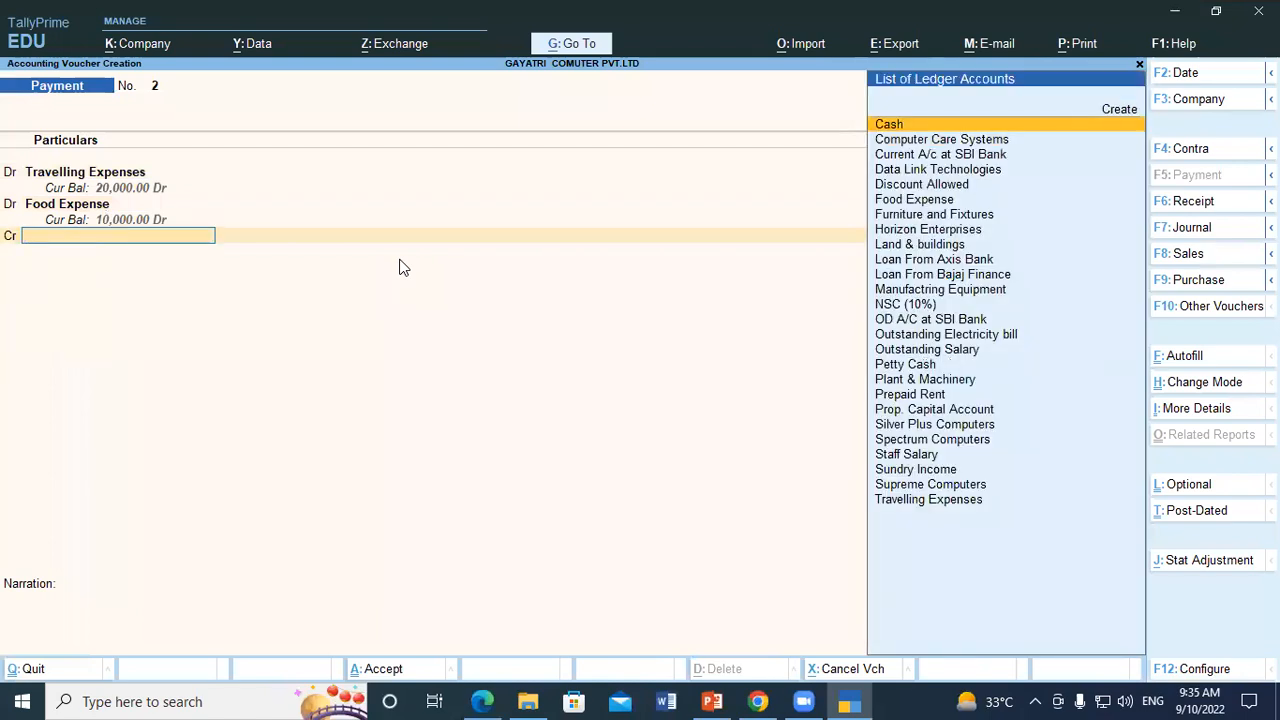
key("Return")
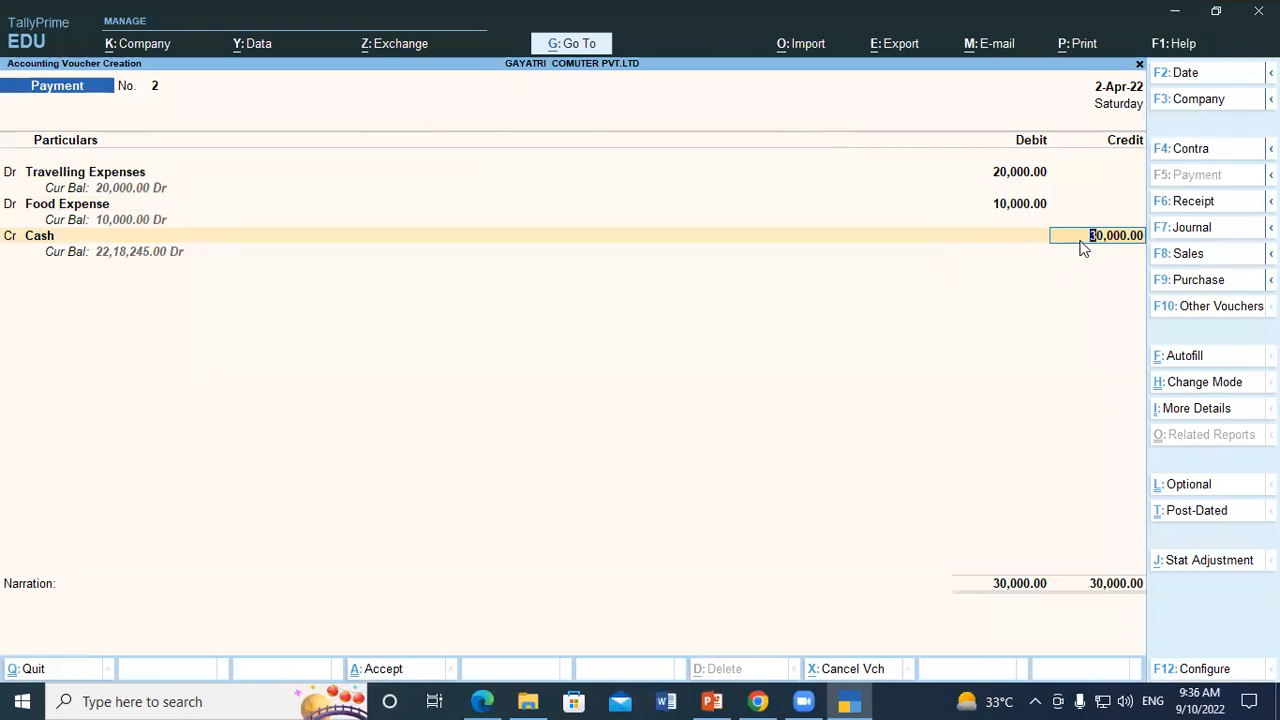
Accept the 30,000 cash credit, leave the narration blank and save the cash expenses payment voucher
key("Return")
key("Return")
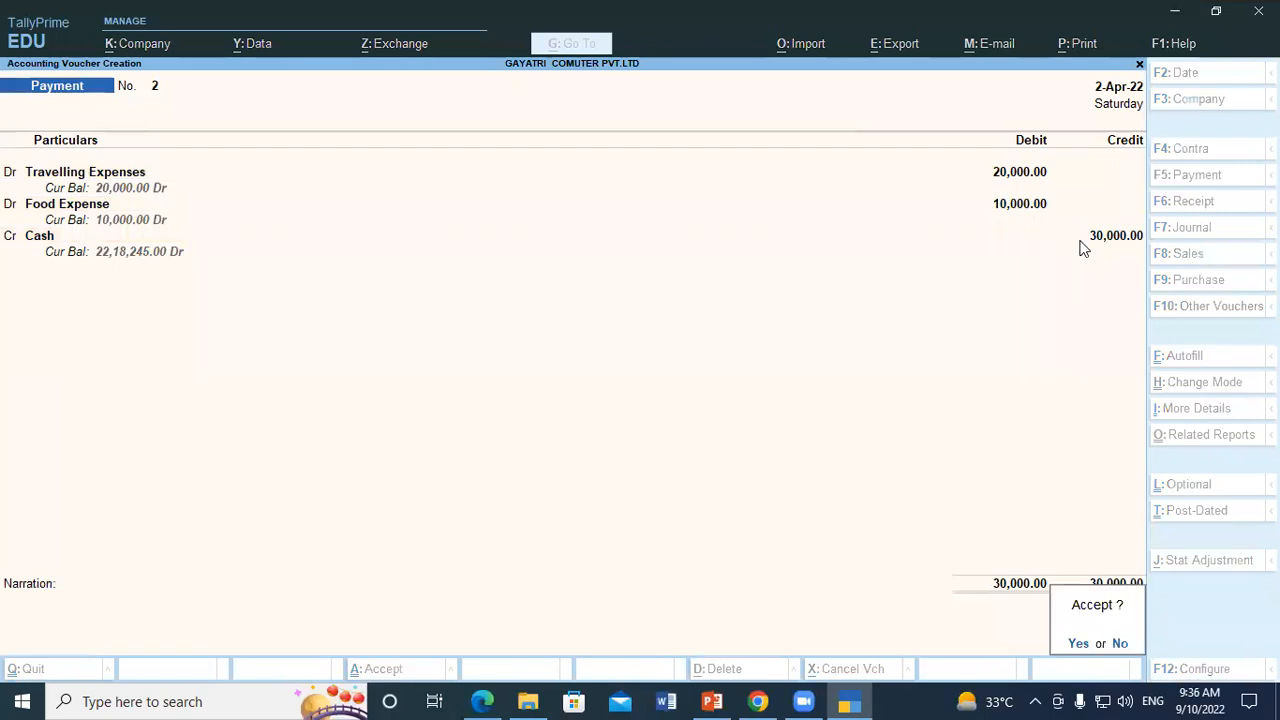
key("Return")
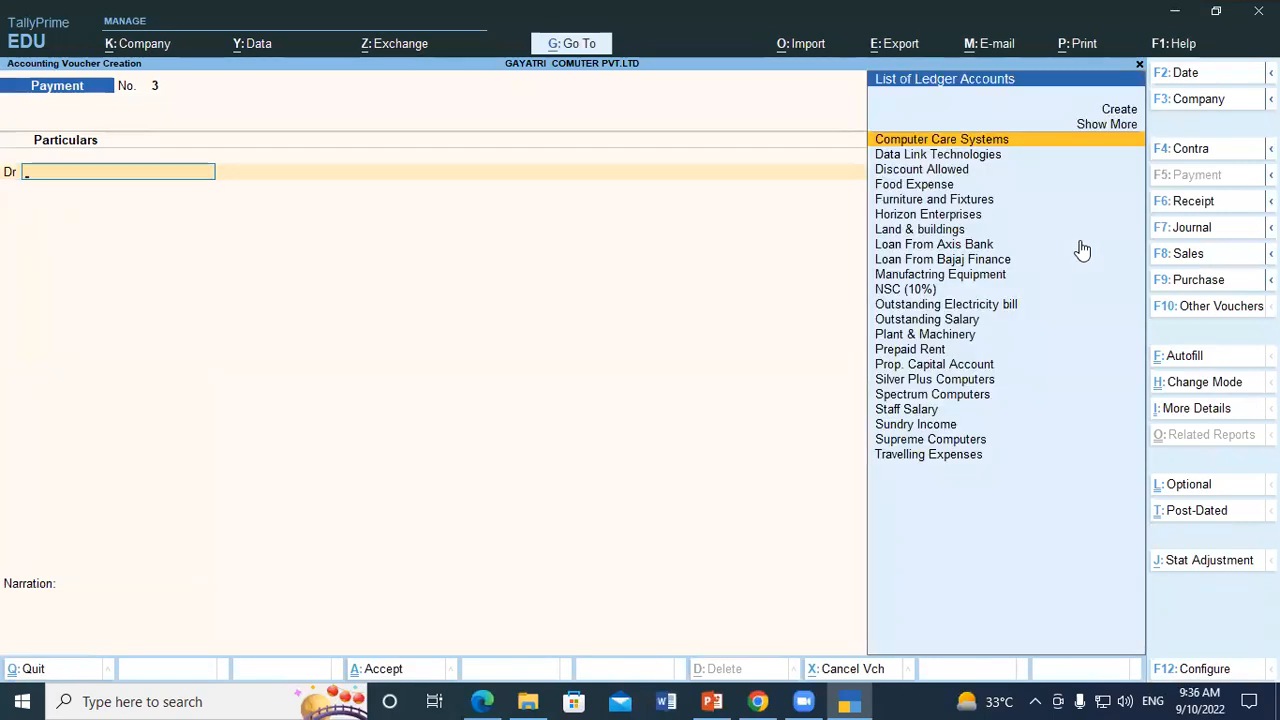
Switch to the course PDF, turn on drawing and double-underline below the cheque payment wording in Example 3
key("alt")
key("alt+Tab")
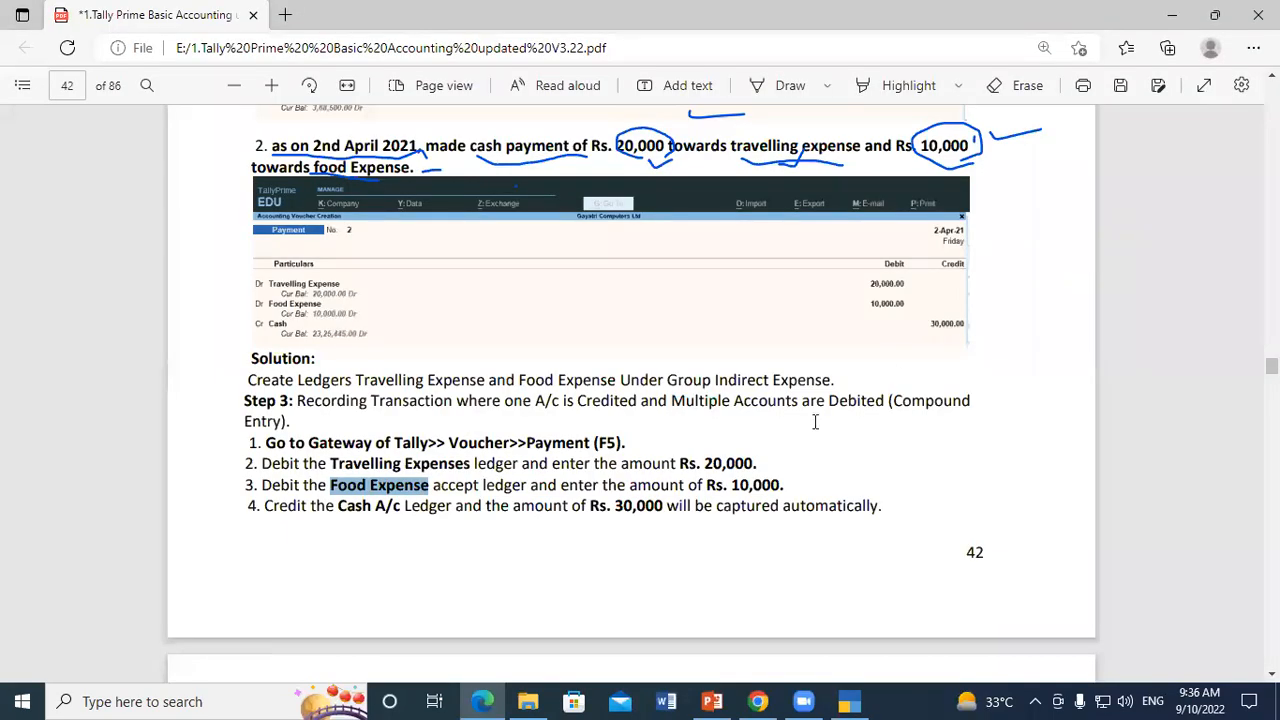
left_click(785, 85)
scroll(360, 350, "down", 3)
scroll(365, 378, "down", 1)
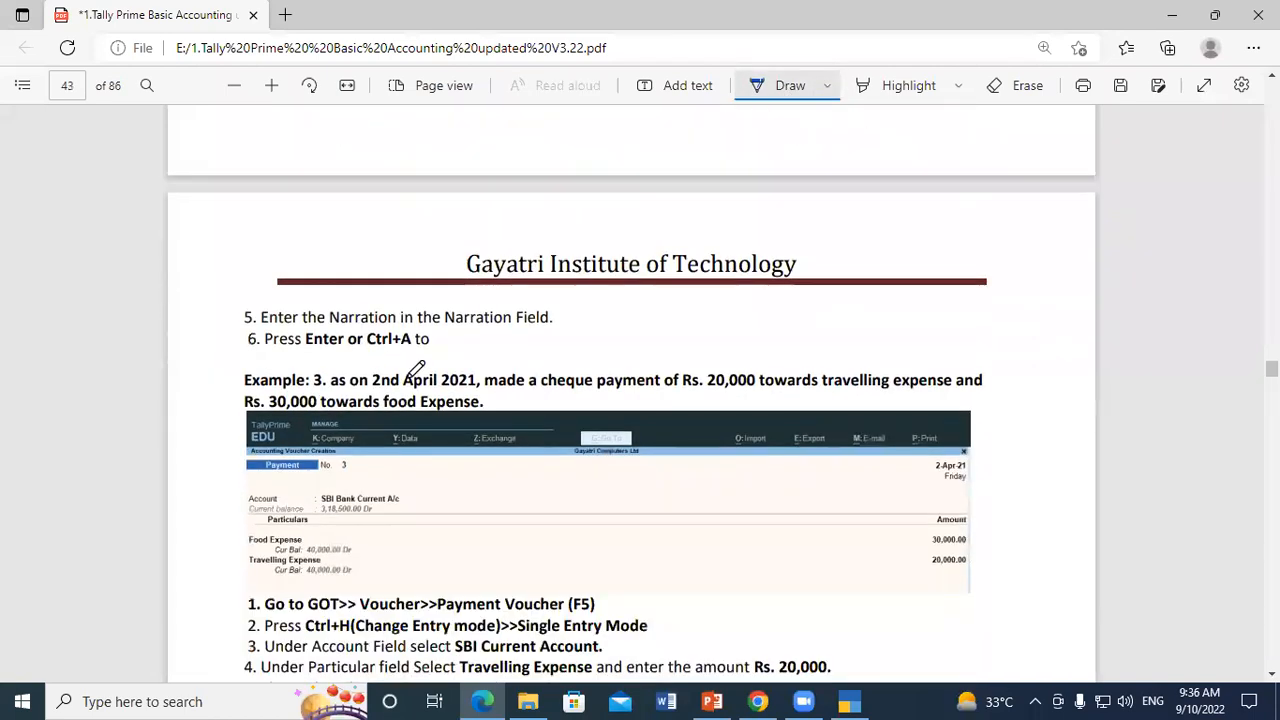
left_click_drag(516, 400, 590, 381)
left_click_drag(517, 408, 591, 398)
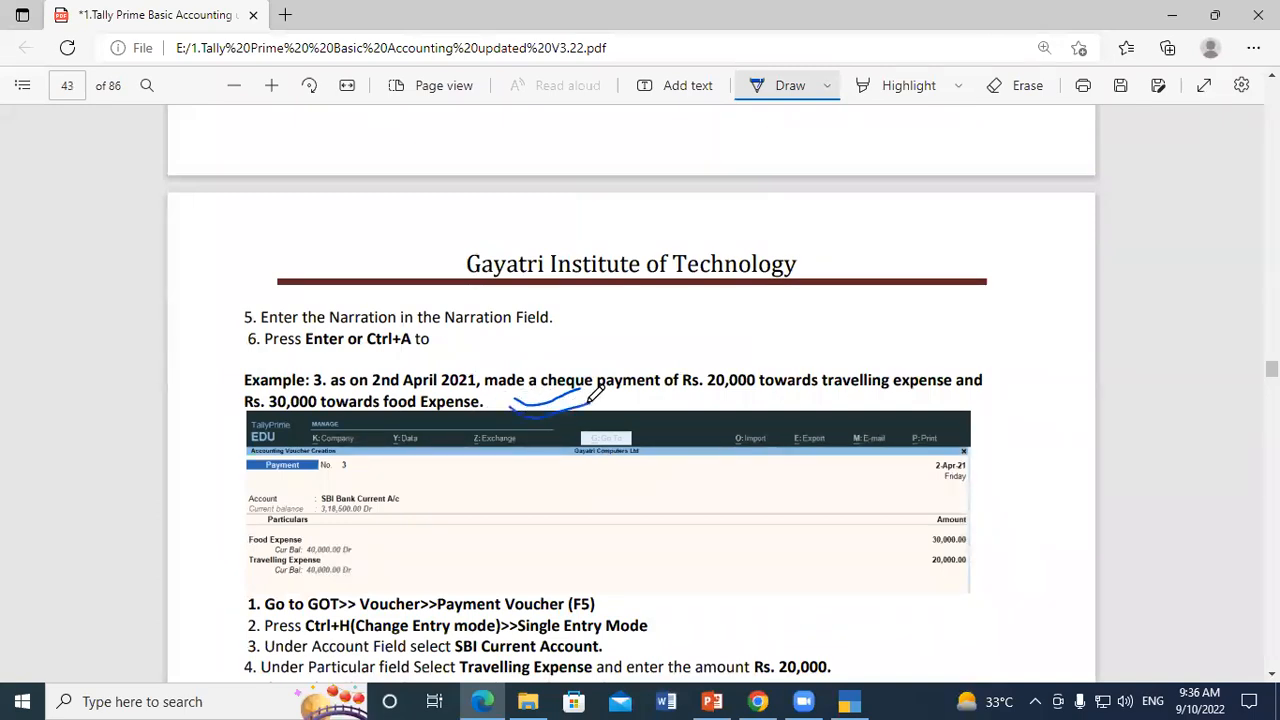
Underline “Single Entry Mode” in Example 3's instructions and move on to transactions 4 and 5
scroll(591, 398, "down", 3)
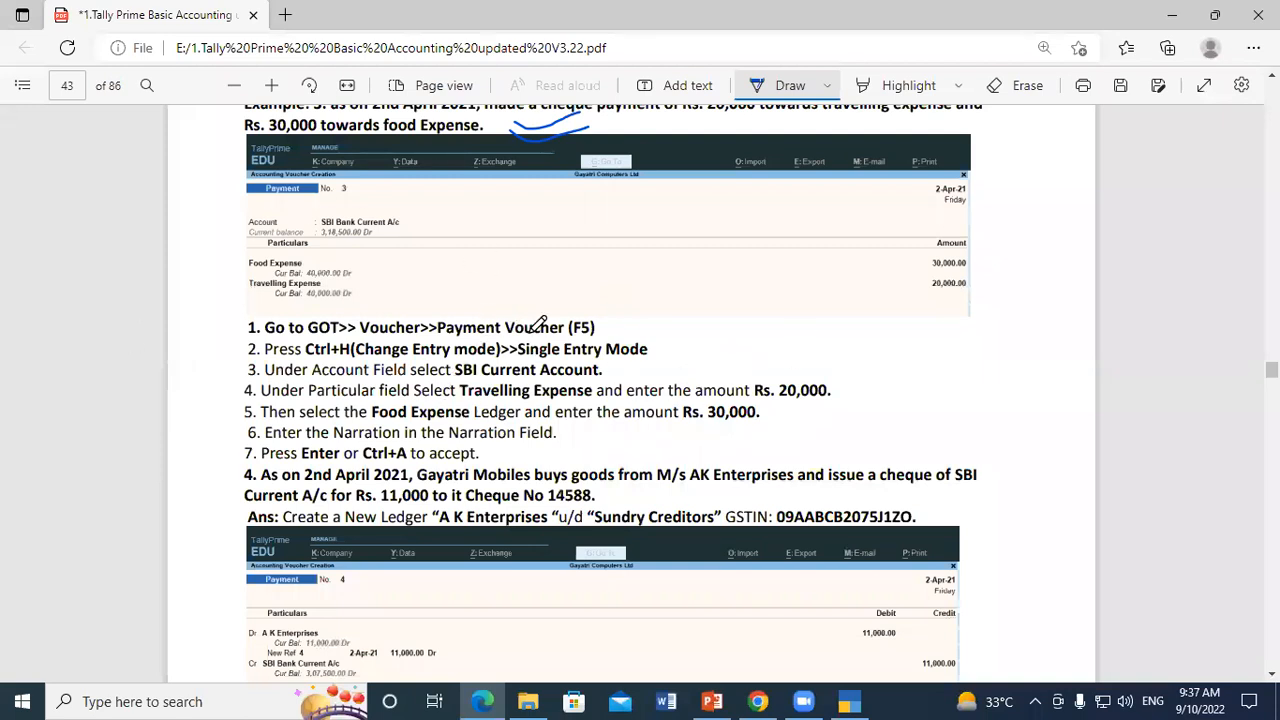
left_click_drag(548, 360, 660, 354)
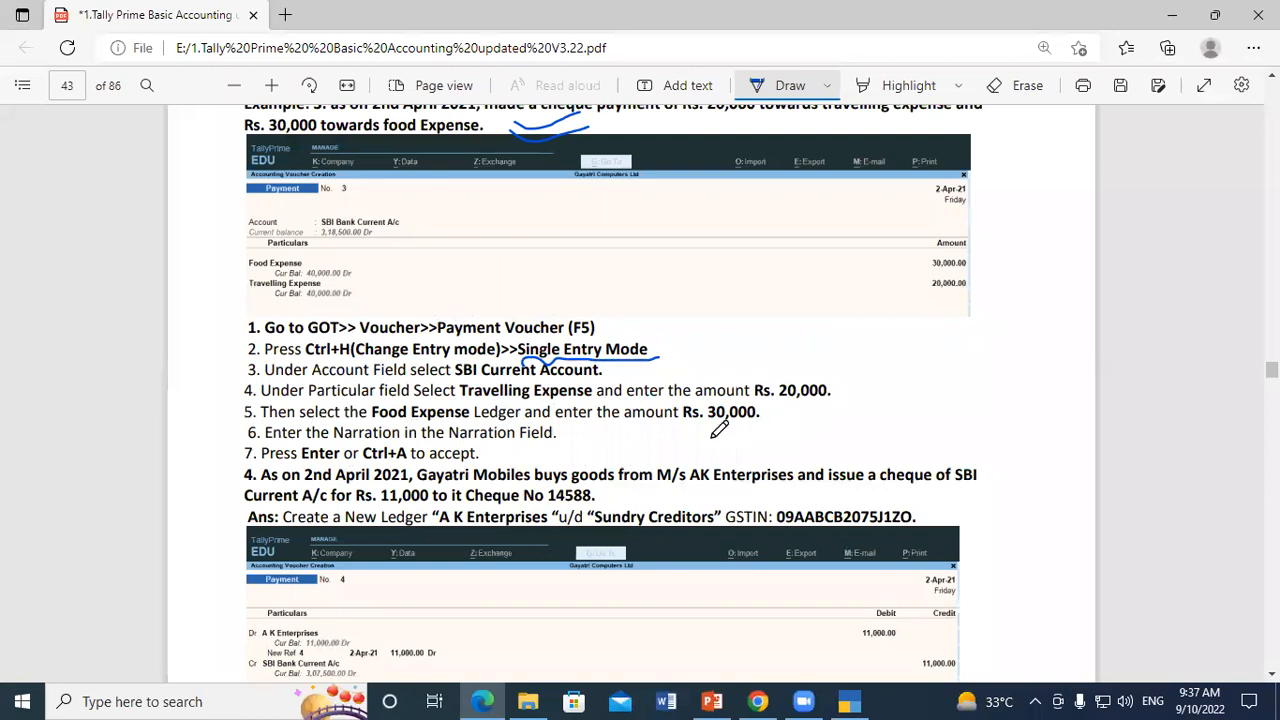
scroll(390, 218, "up", 2)
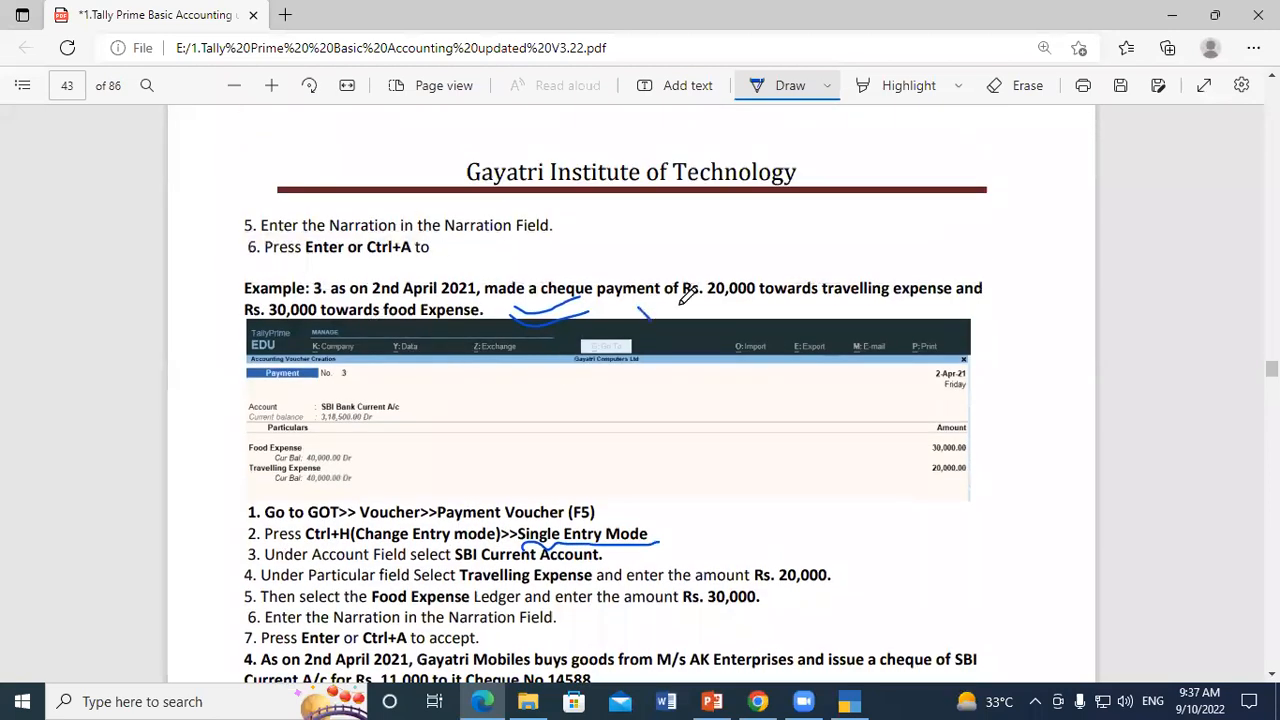
scroll(700, 295, "down", 3)
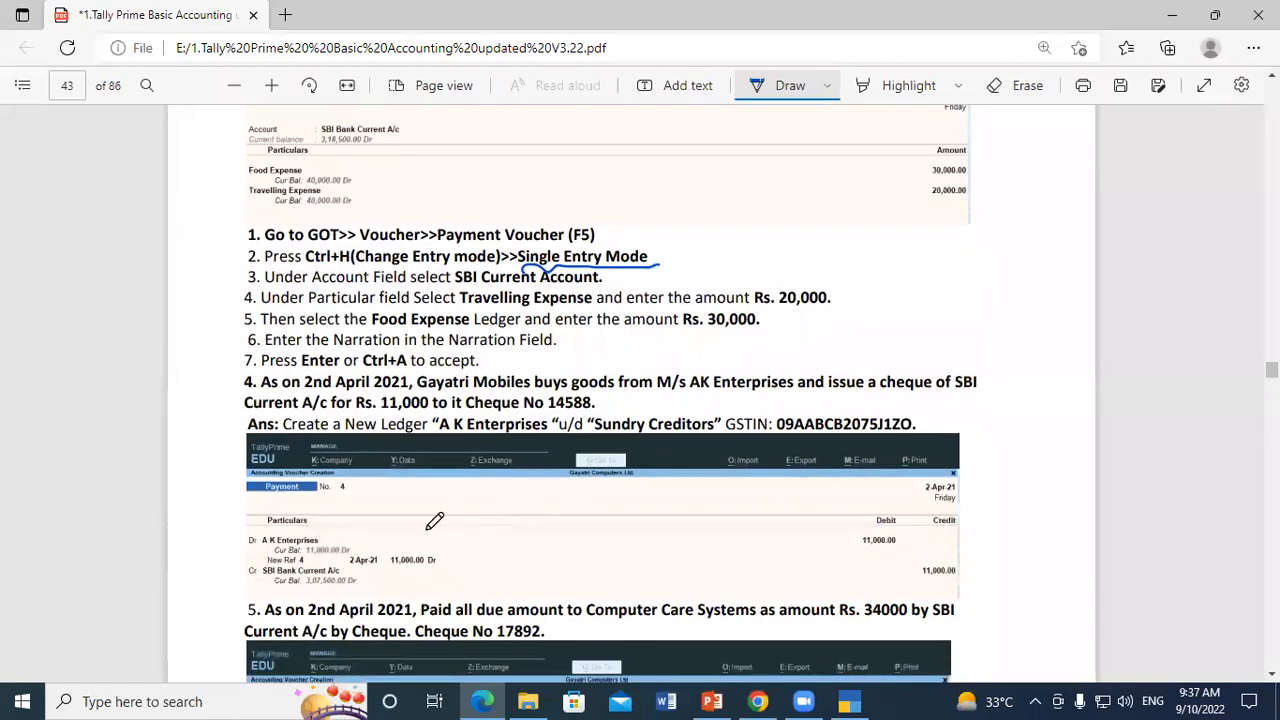
scroll(436, 520, "down", 1)
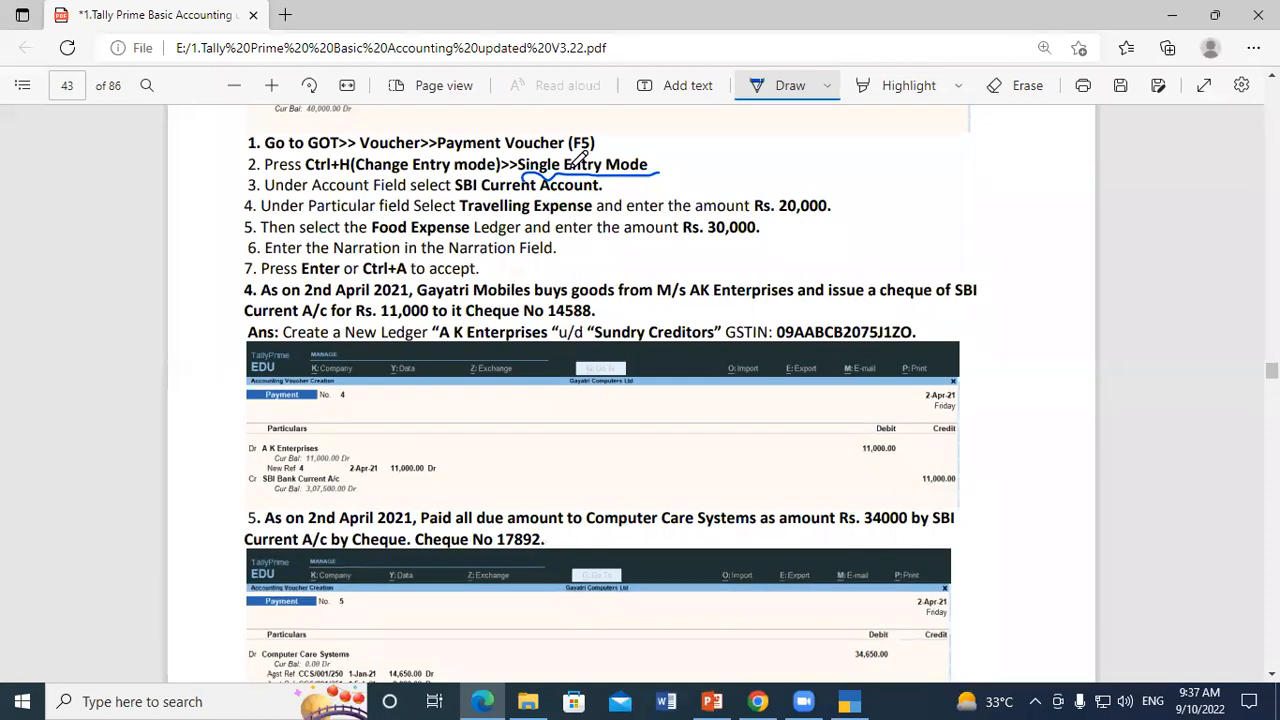
Draw three tick marks near the Rs. 20,000 and Rs. 30,000 amounts in Example 3's instructions
left_click_drag(683, 254, 723, 243)
left_click_drag(787, 219, 848, 205)
left_click_drag(787, 243, 825, 234)
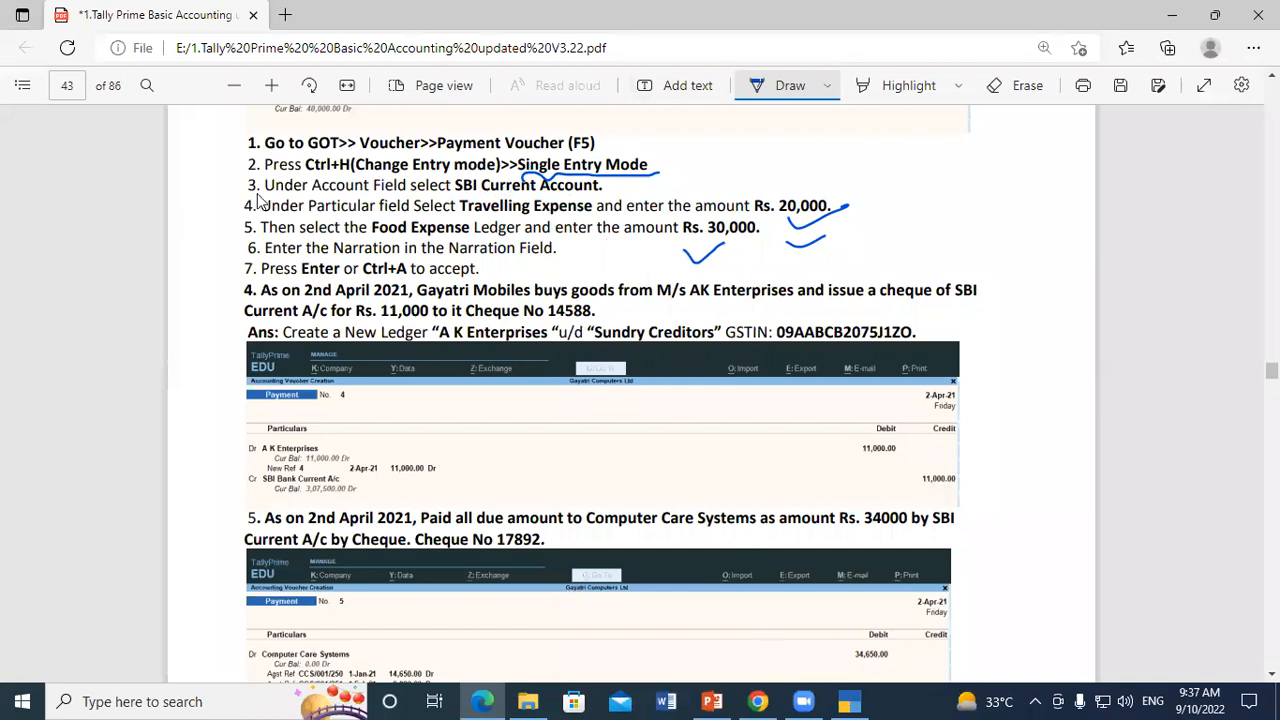
Switch to TallyPrime and change the payment voucher's entry mode to Single Entry
key("alt+Tab")
key("ctrl+h")
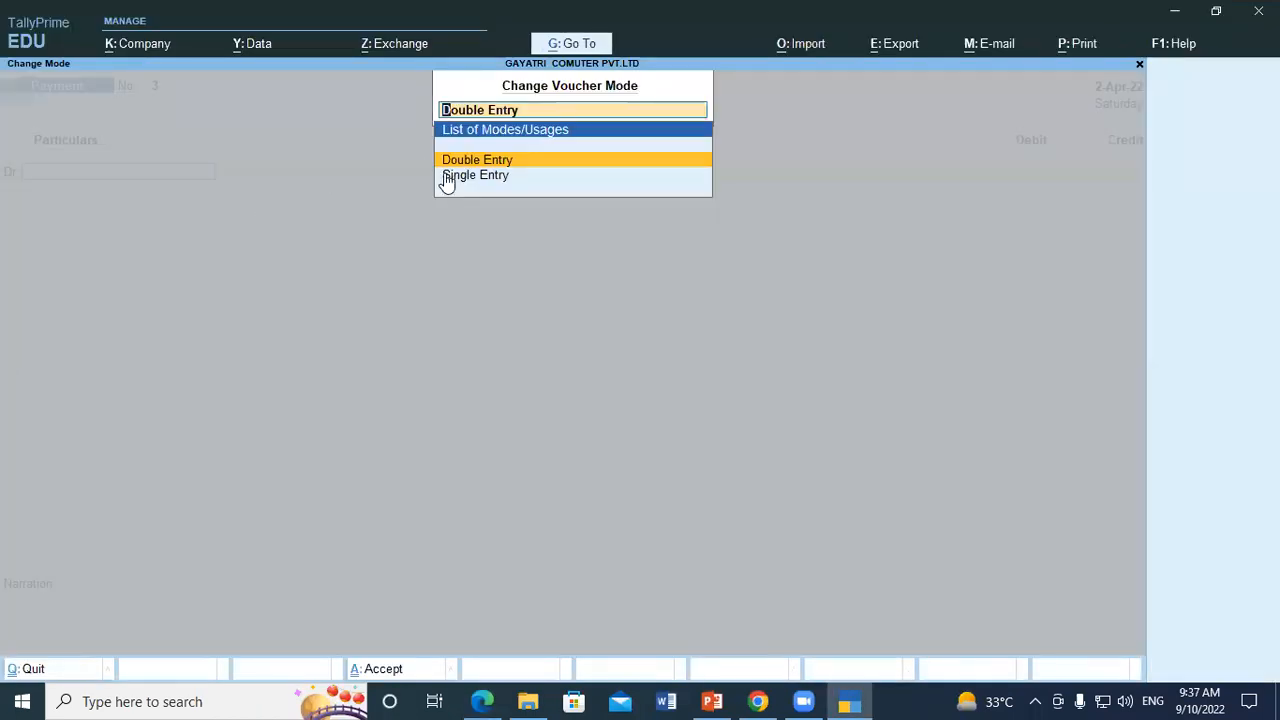
key("Down")
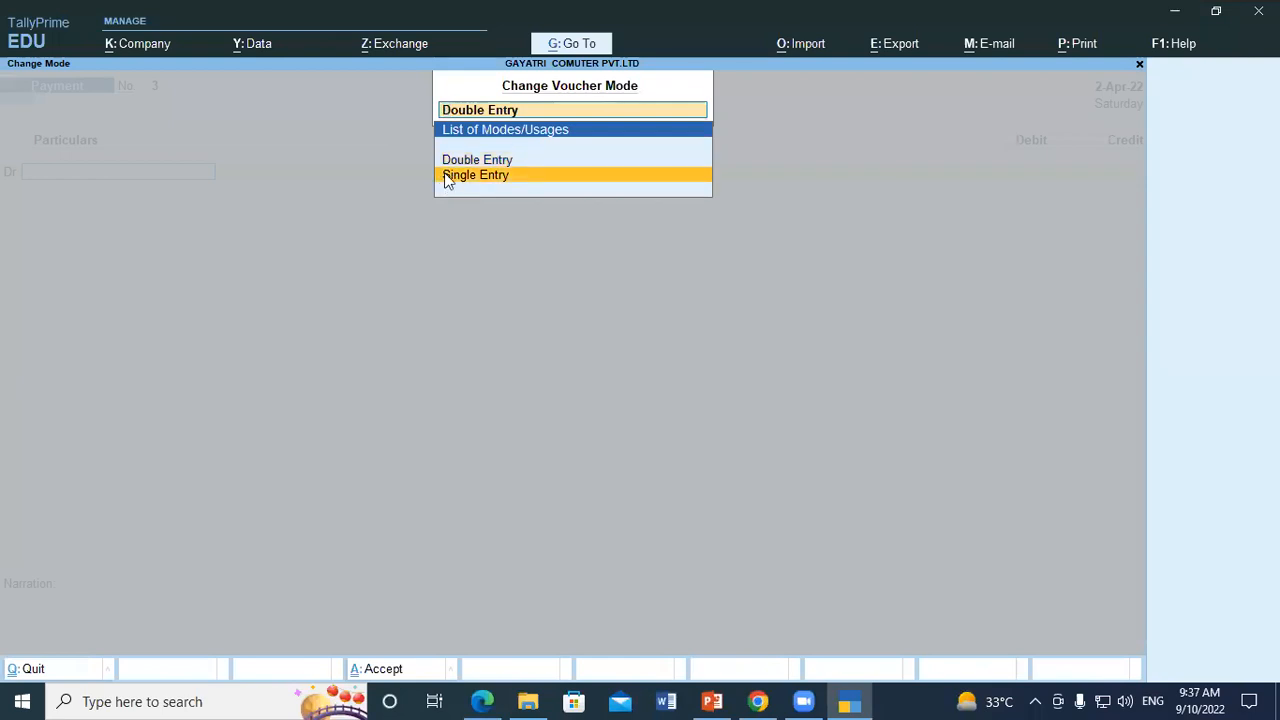
left_click(448, 176)
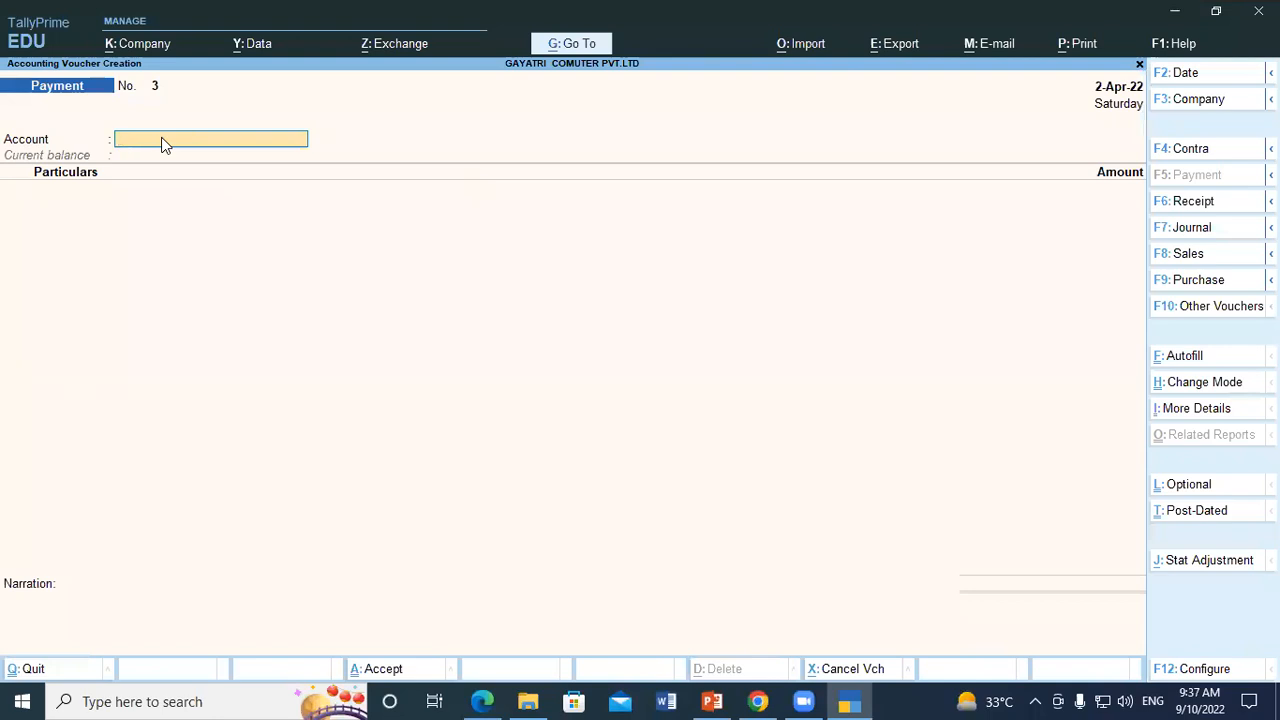
Try Cash as the voucher's account, recheck Example 3 in the PDF, and set the account to Current A/c at SBI Bank
type("Ca")
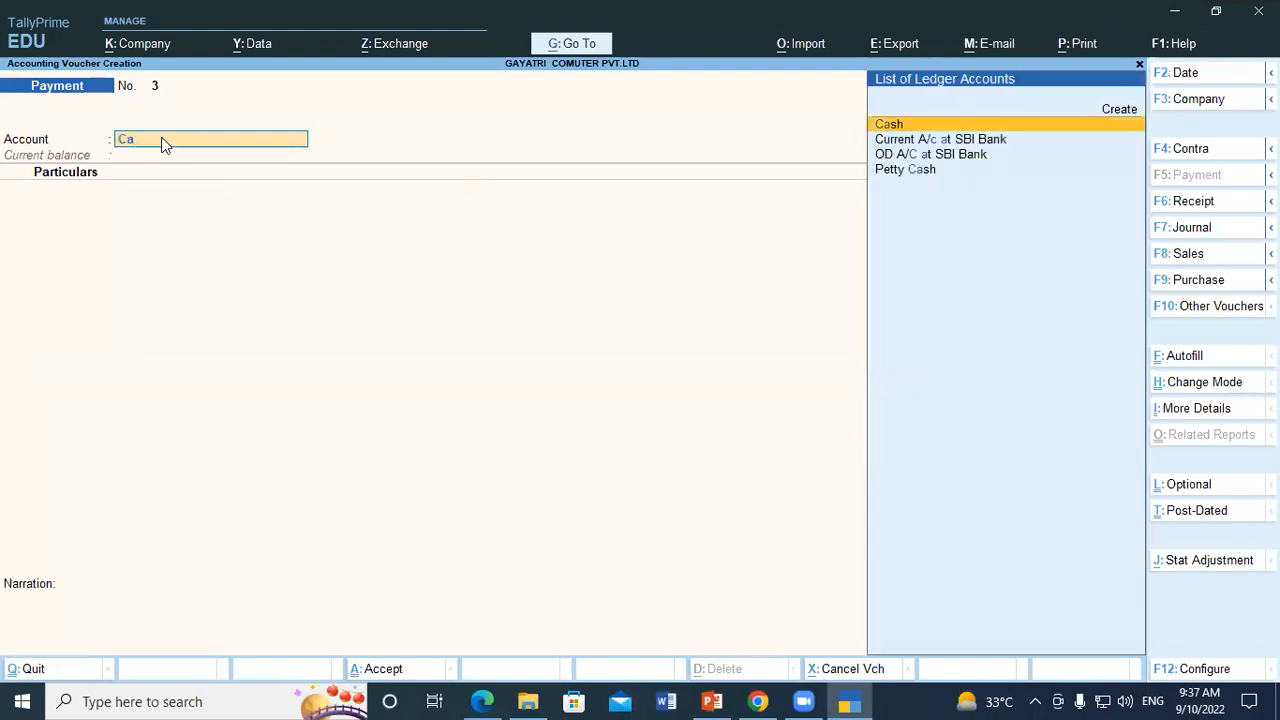
key("Return")
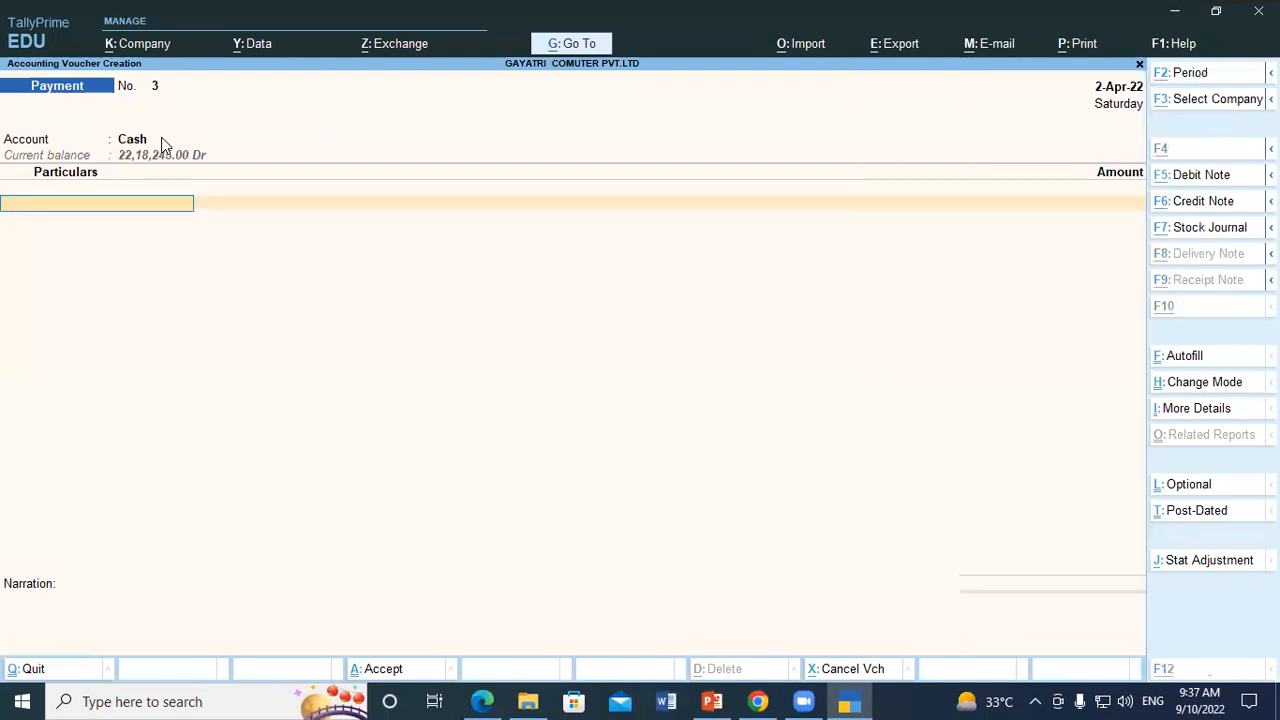
key("alt+Tab")
scroll(586, 302, "up", 3)
scroll(586, 302, "up", 3)
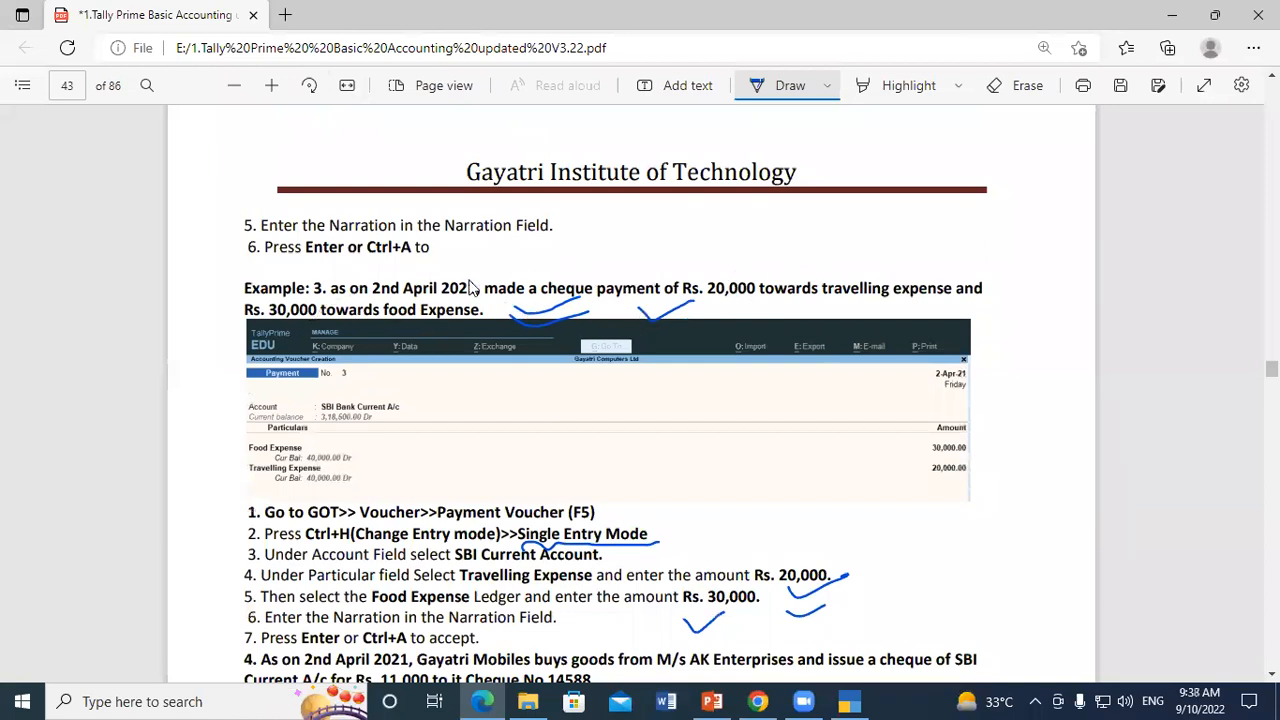
key("alt+Tab")
left_click(127, 145)
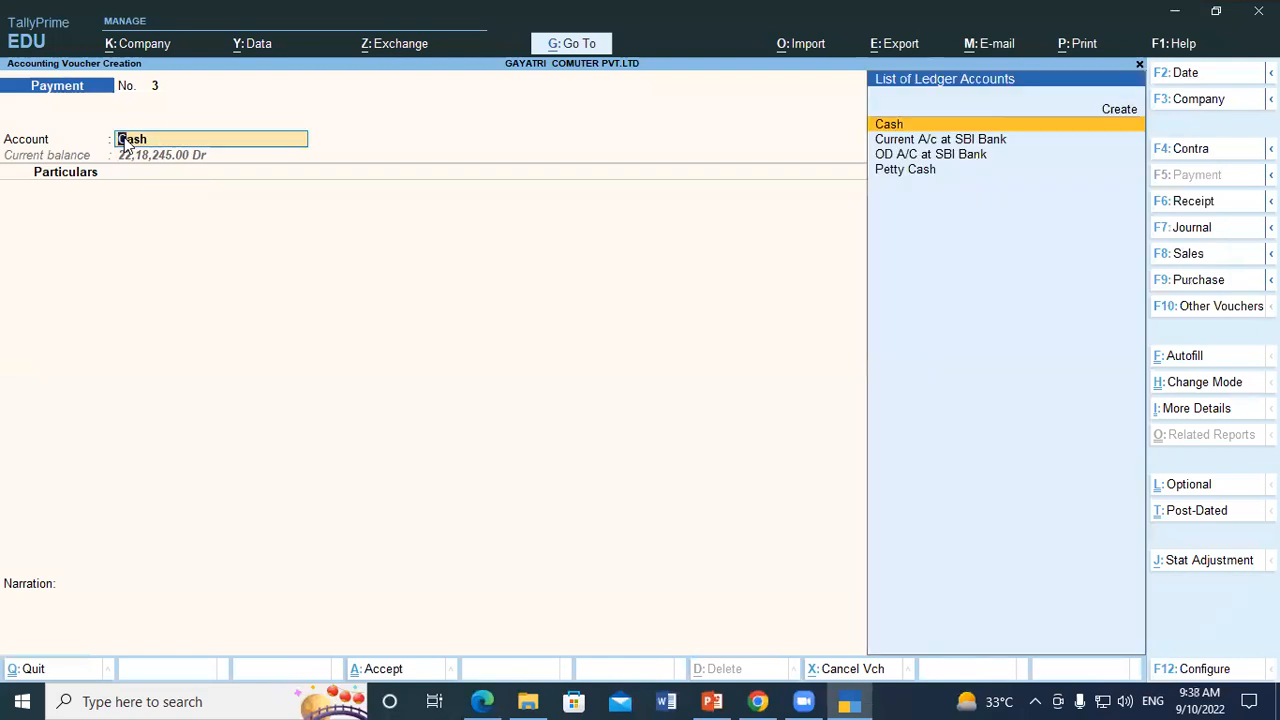
type("Sbi")
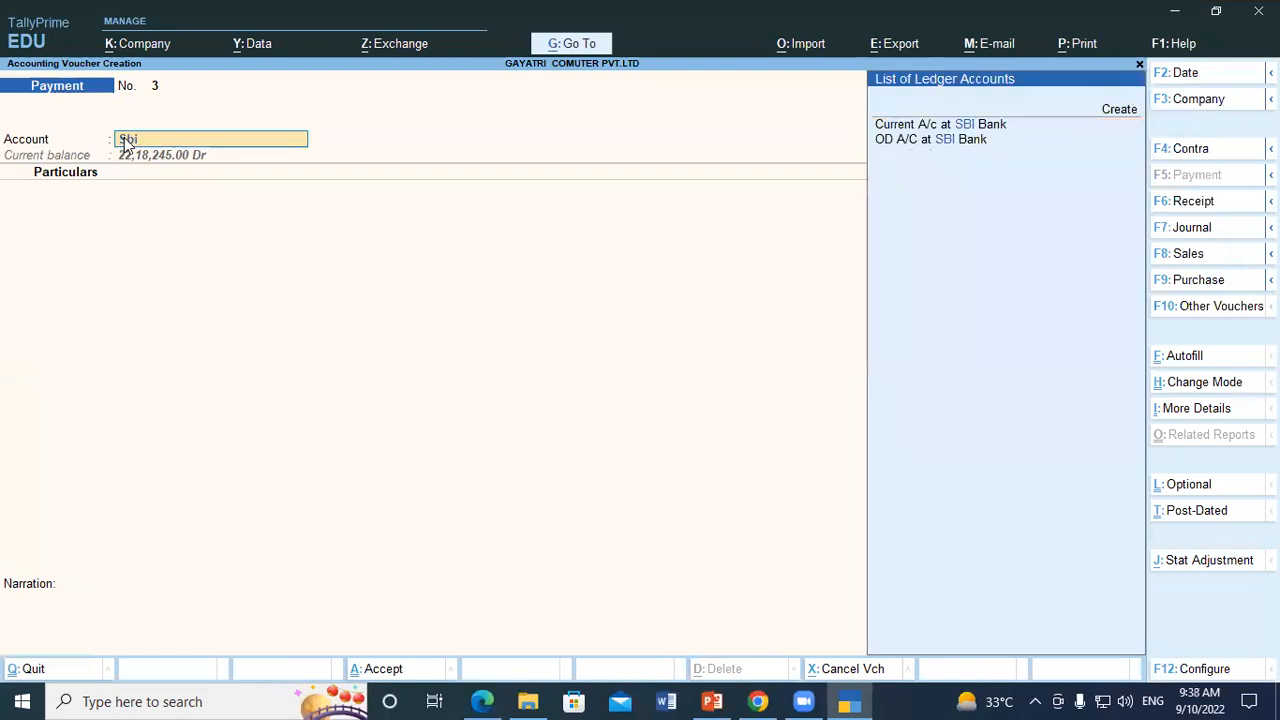
key("Down")
key("Return")
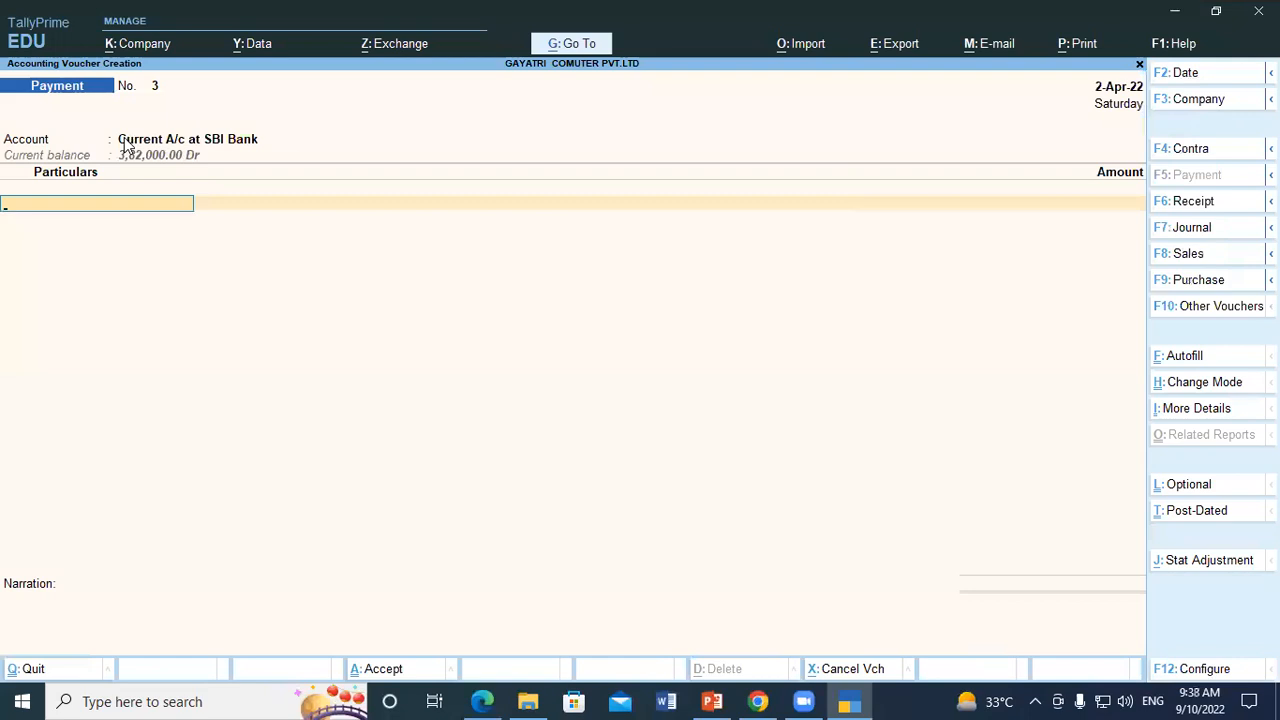
Add Travelling Expenses as the first particular and enter 20,000 after checking the amount in the PDF
type("T")
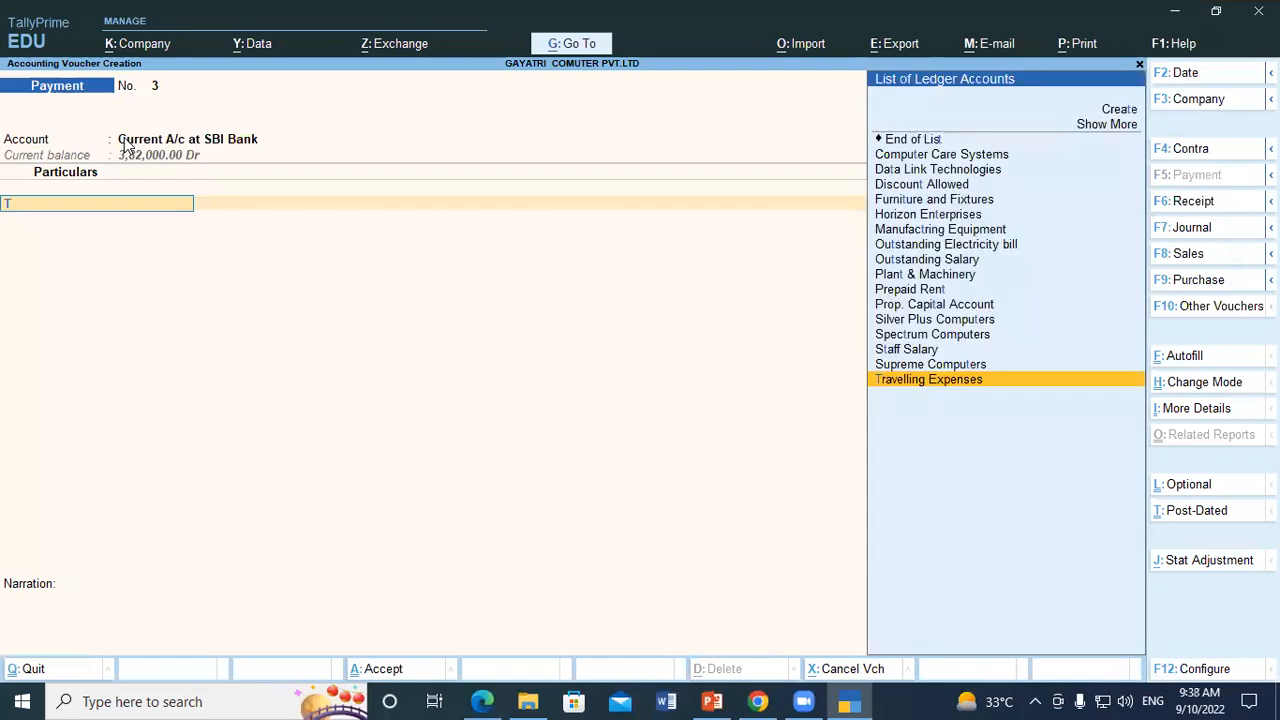
key("Return")
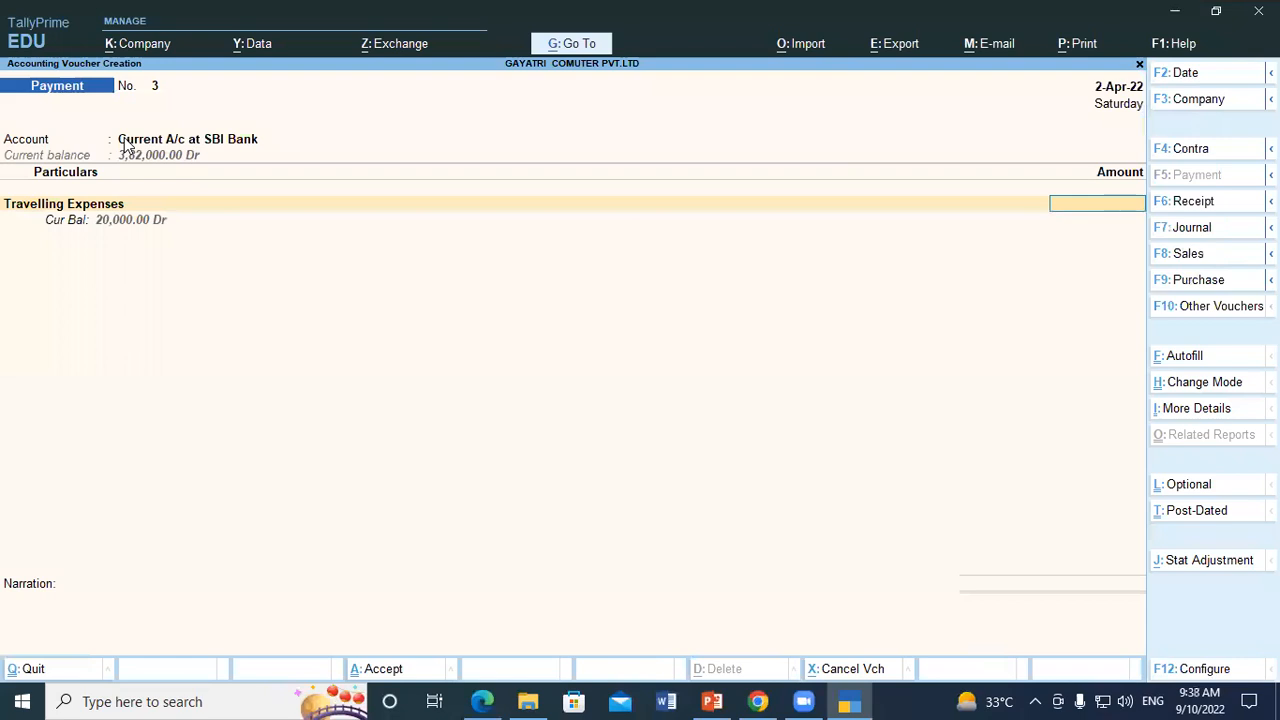
key("alt+Tab")
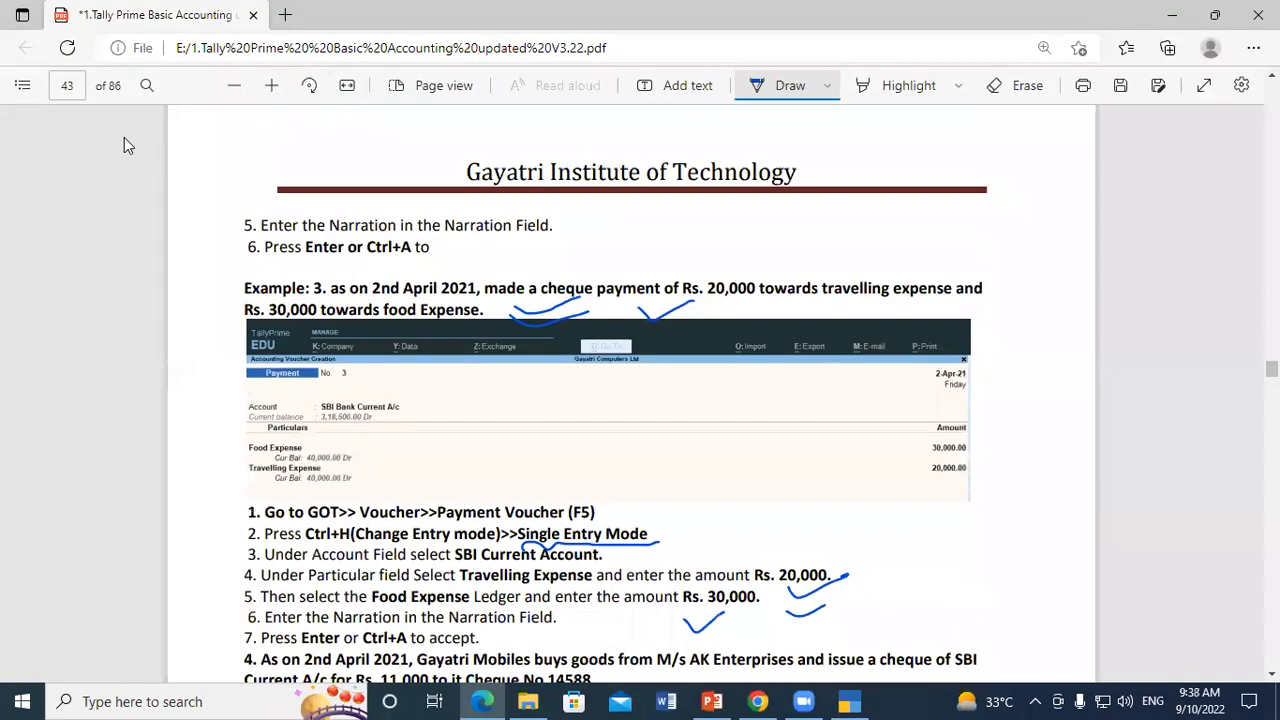
key("alt+Tab")
type("20000")
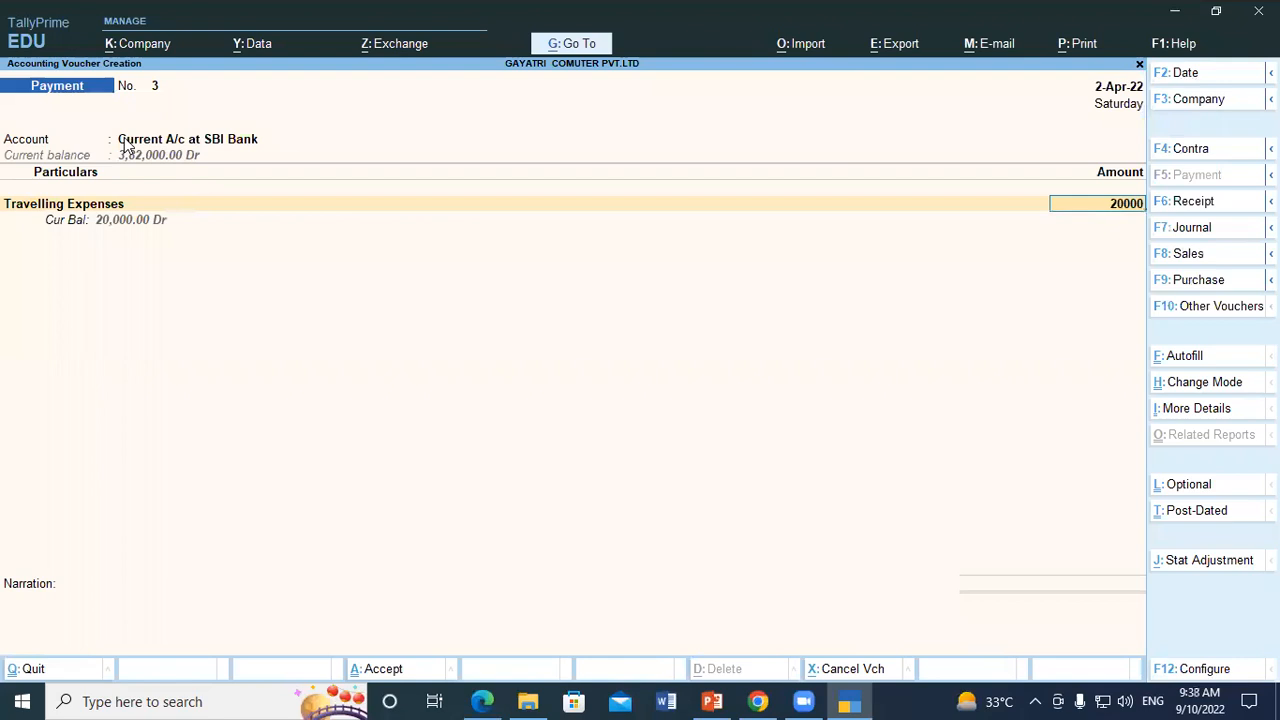
key("Return")
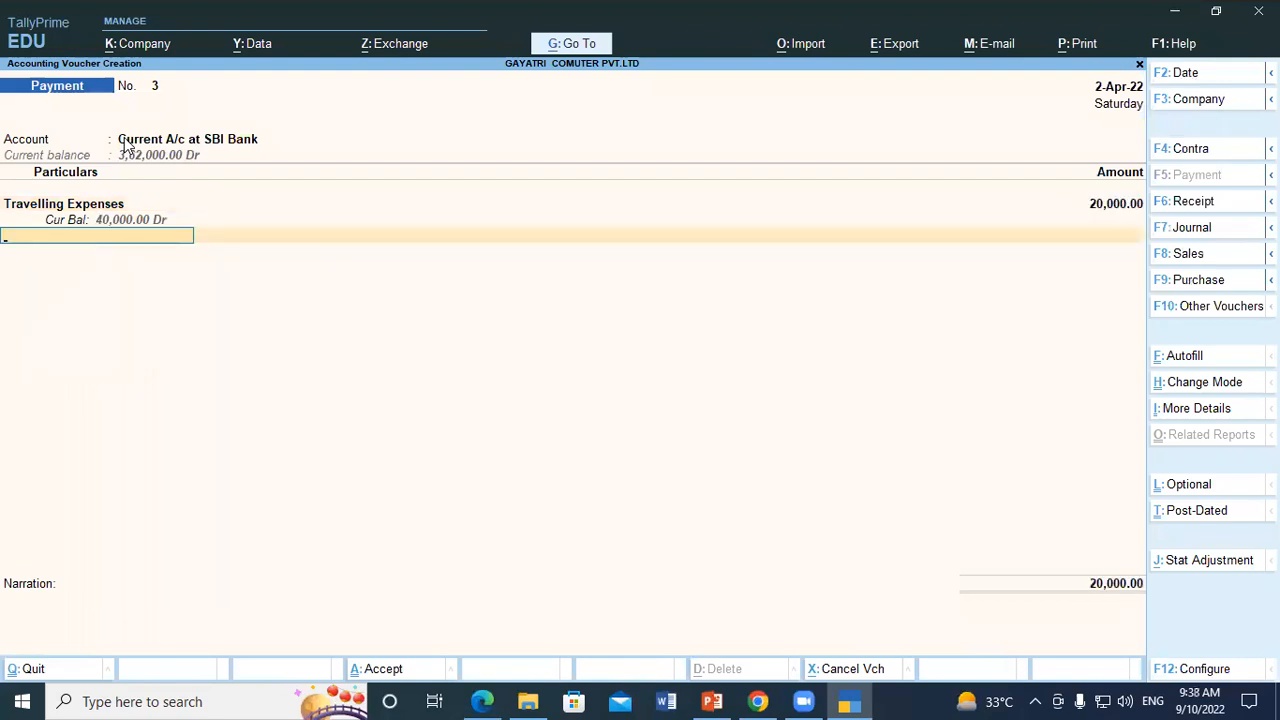
Add Food Expense with 30,000 as the second particular and save the bank payment voucher without a narration
type("fo")
key("Return")
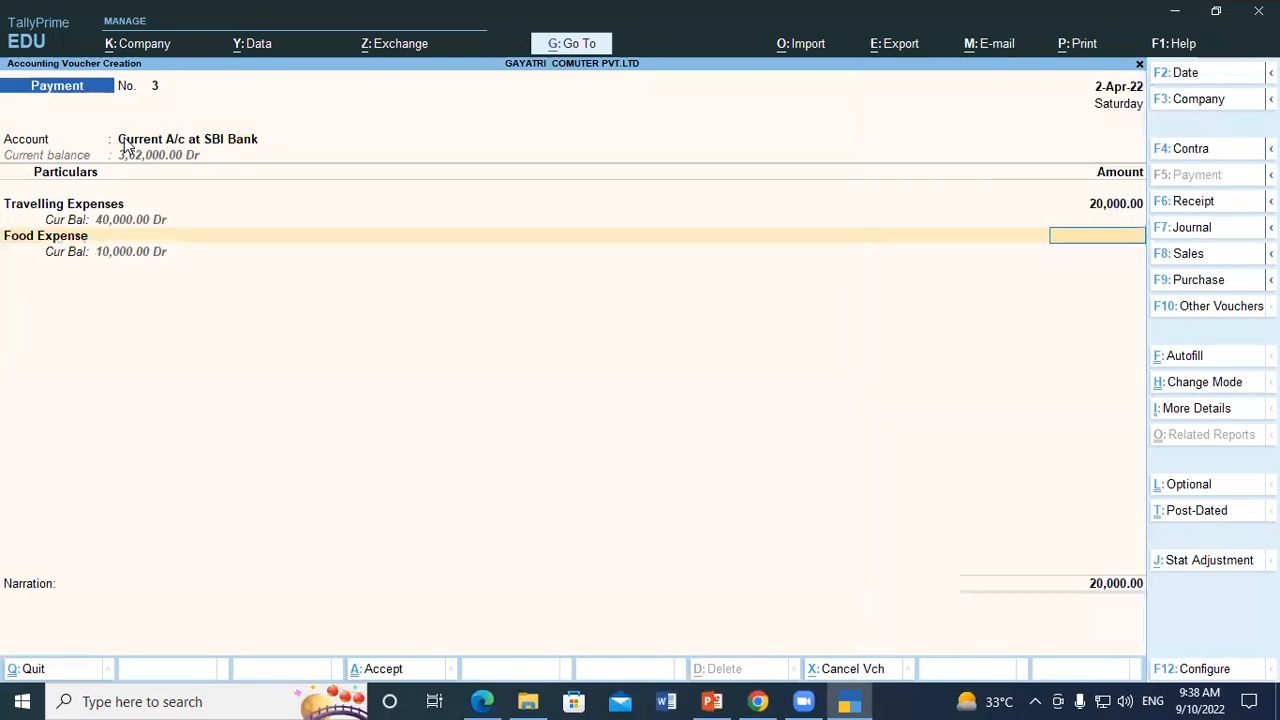
type("30000")
key("Return")
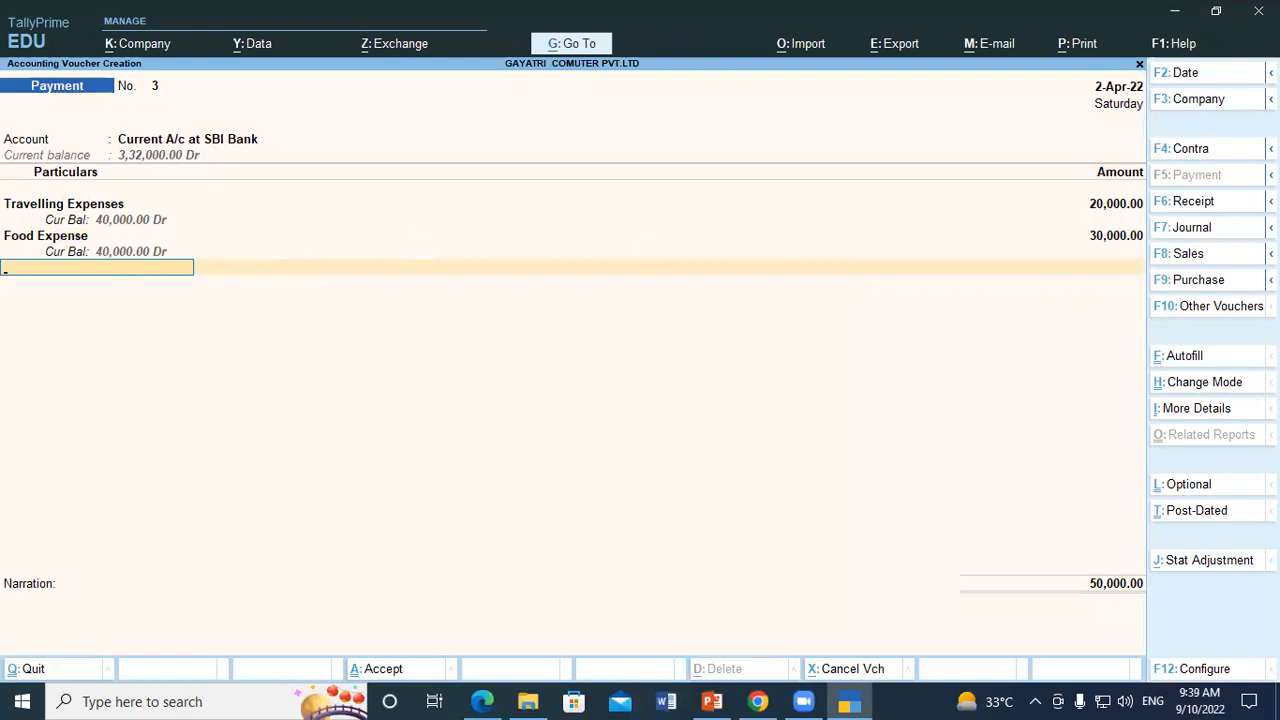
key("ctrl")
key("ctrl+a")
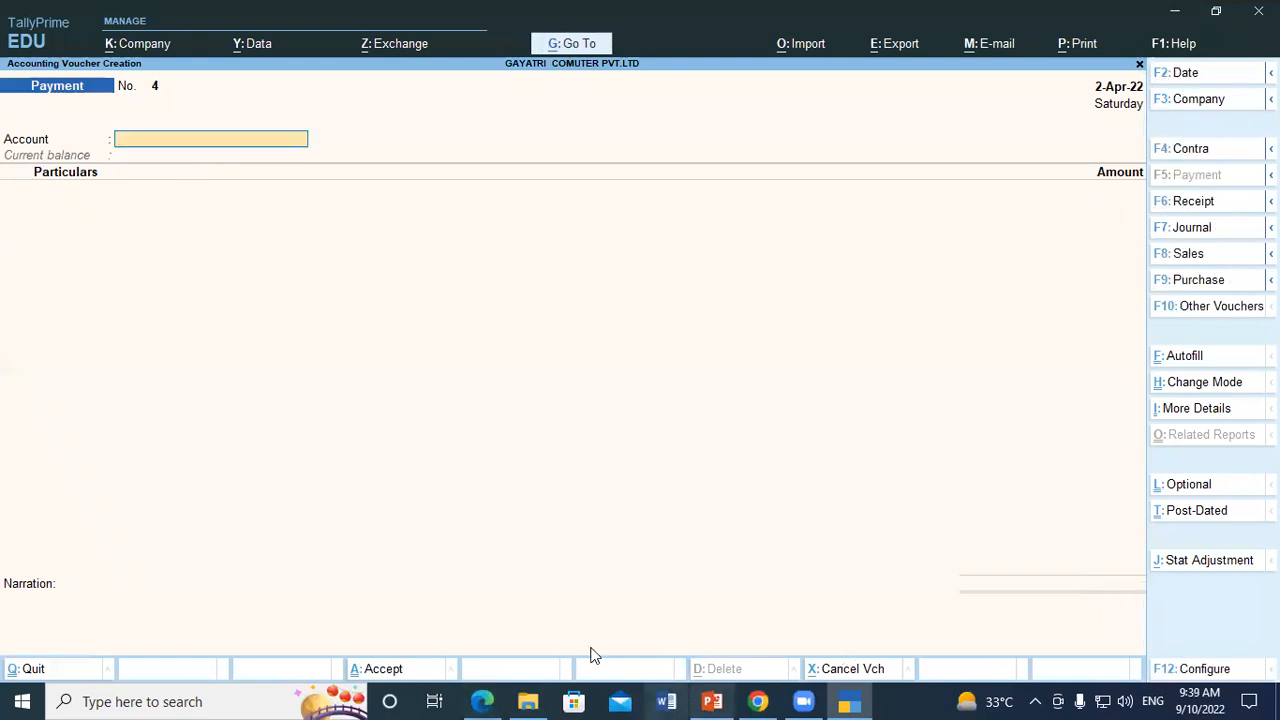
Leave voucher creation, open the Staff Salary payment voucher from the Day Book and delete it, returning to the Gateway of Tally
key("Escape")
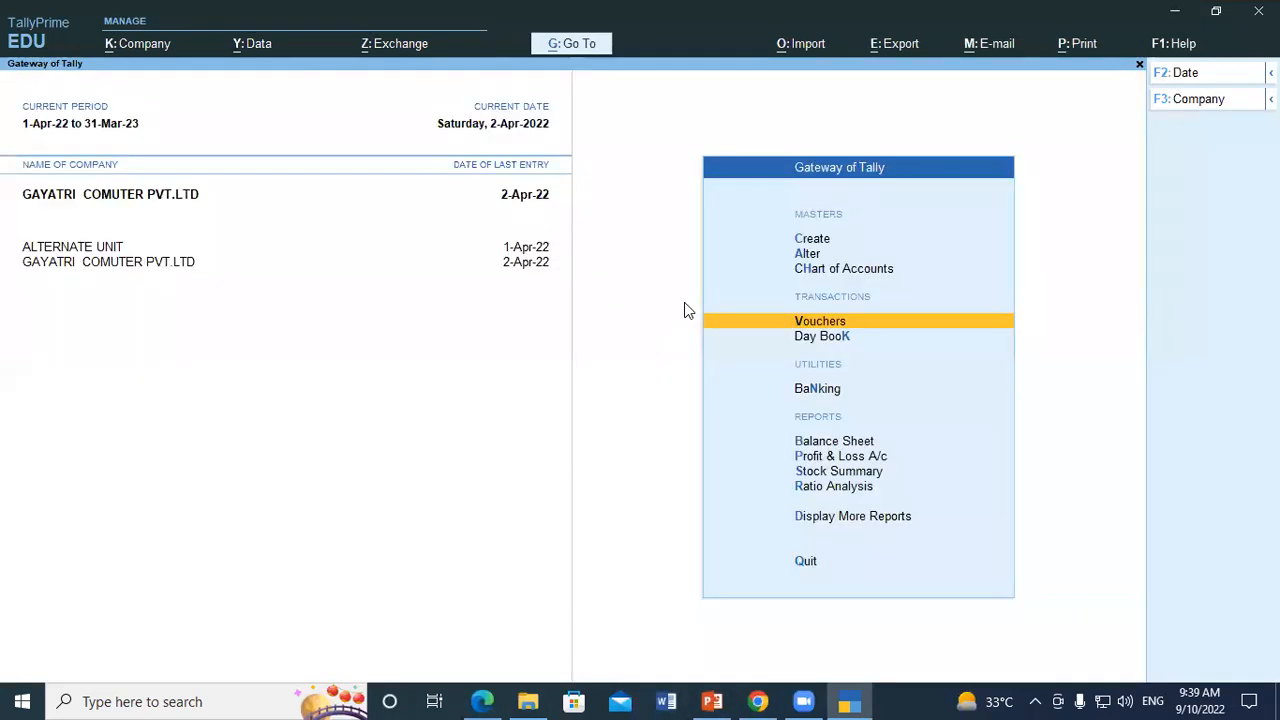
left_click(818, 340)
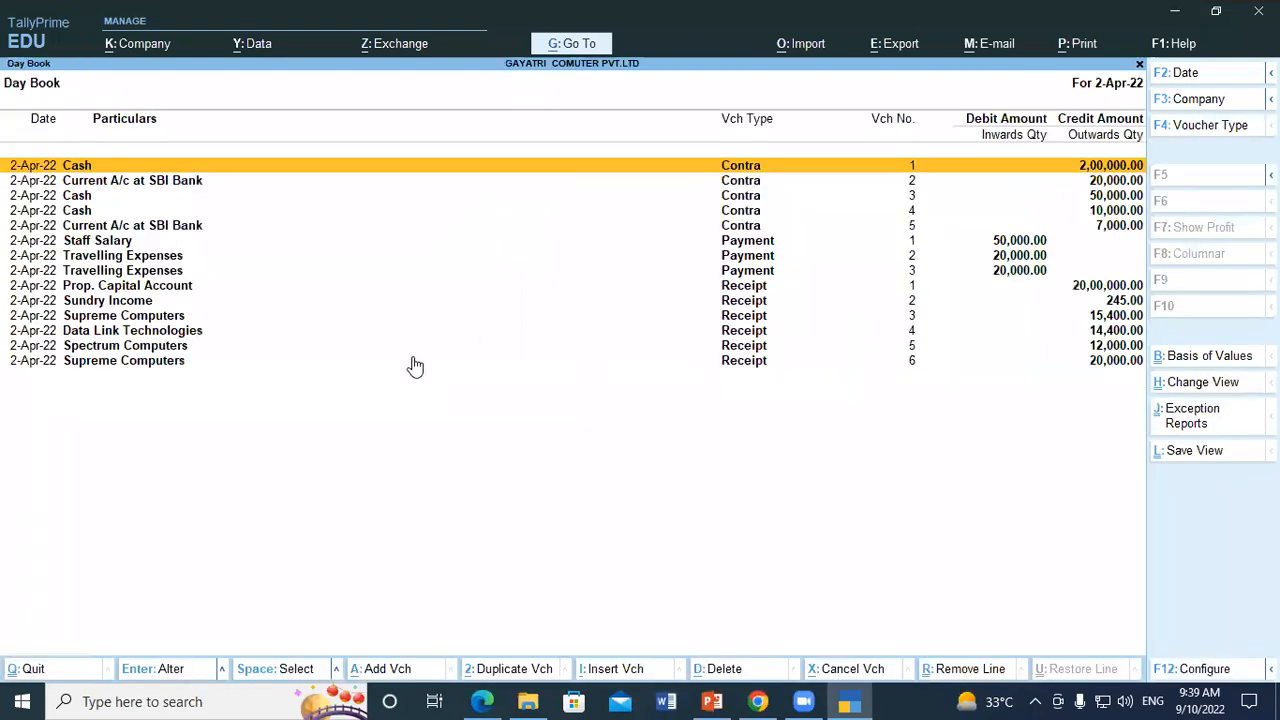
key("Down")
key("Down")
key("Down")
key("Down")
key("Down")
key("Down")
key("Down")
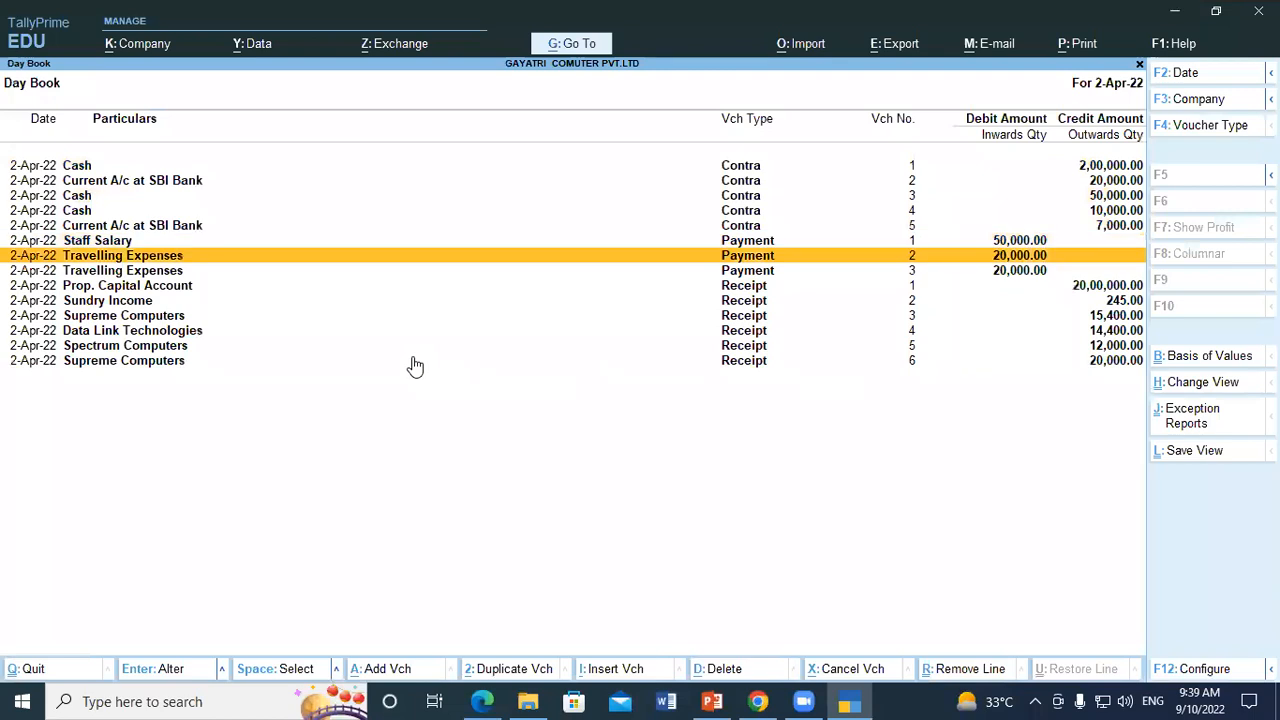
key("Up")
key("Up")
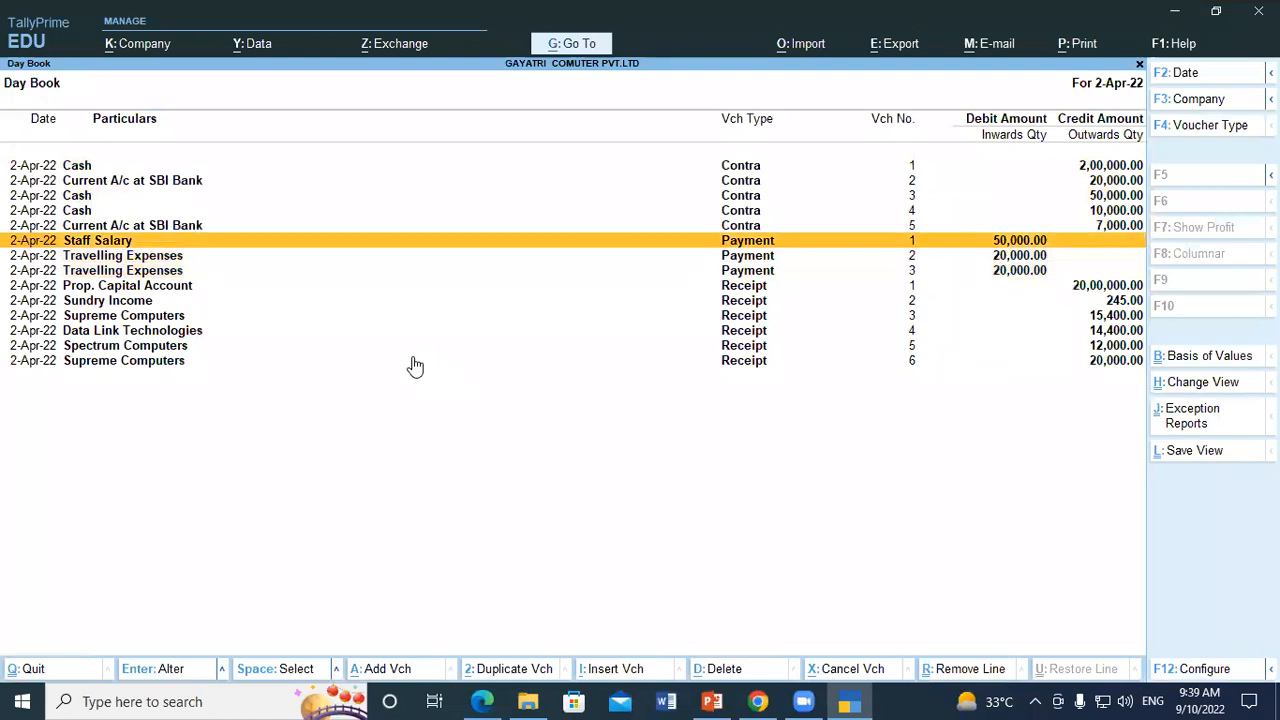
key("Return")
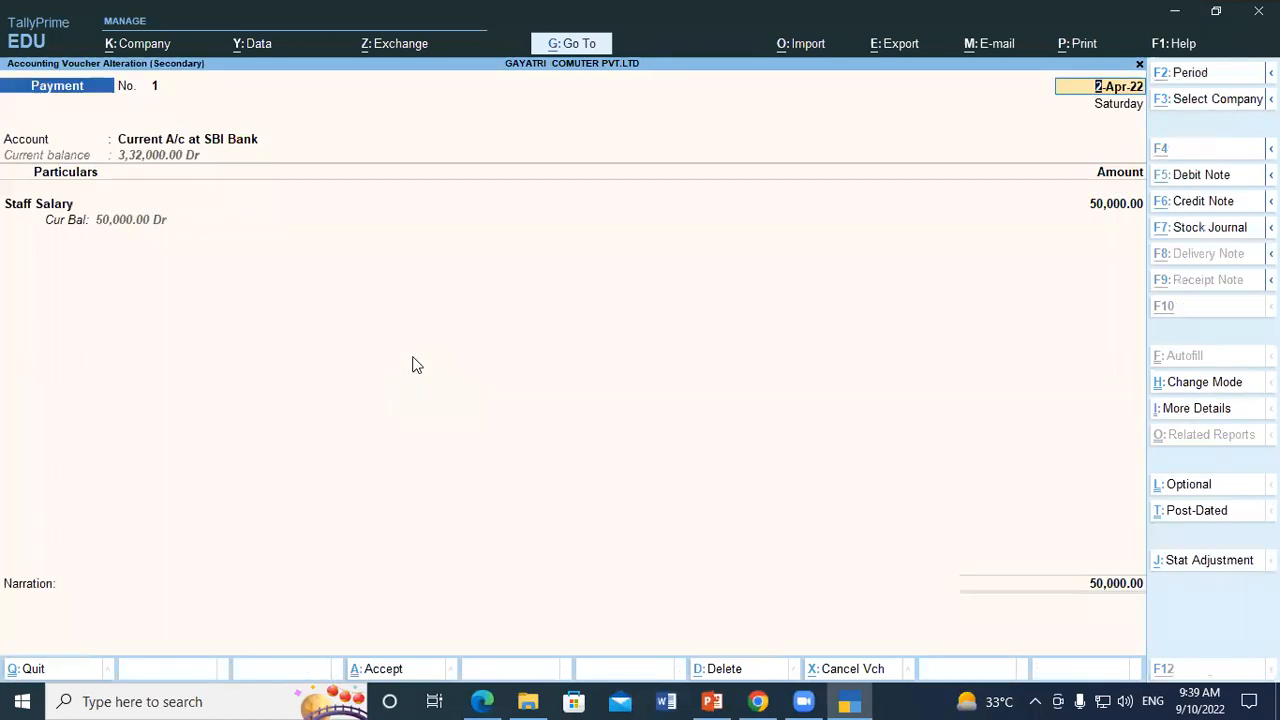
key("alt+d")
key("y")
key("Escape")
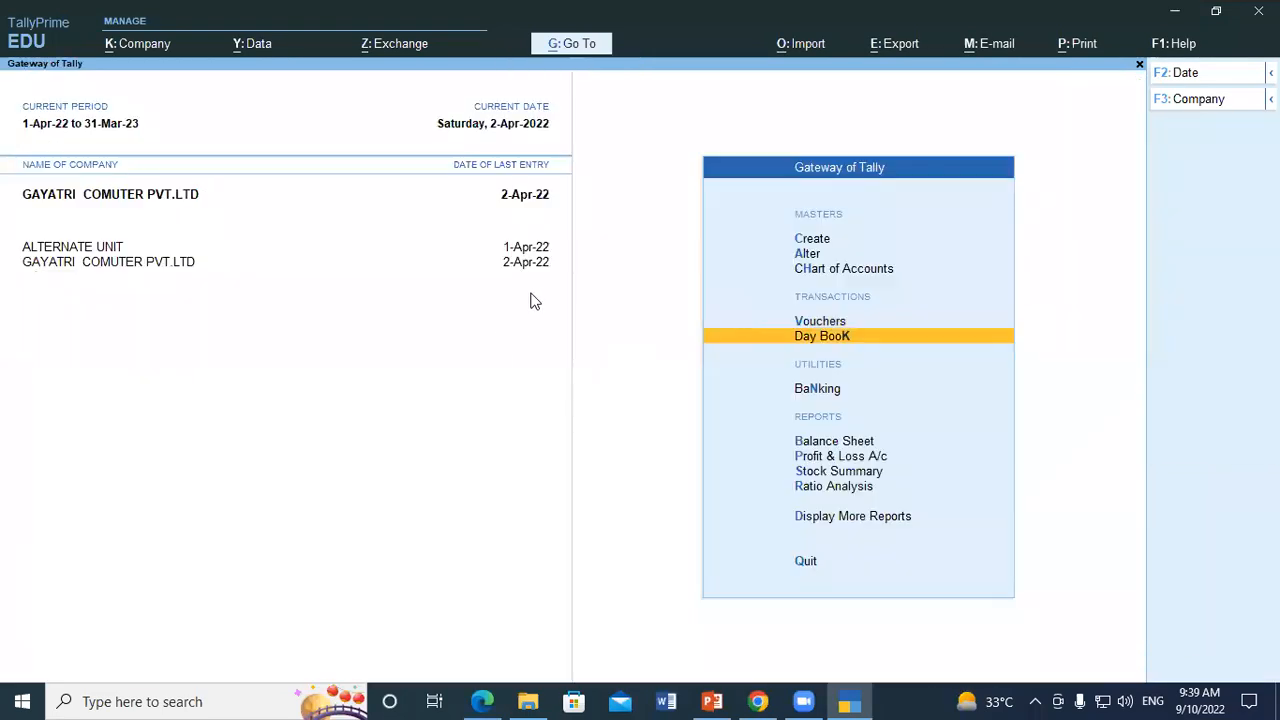
Start another payment voucher on the Current A/c at SBI Bank and enter Travelling Expenses with 20,000
left_click(829, 322)
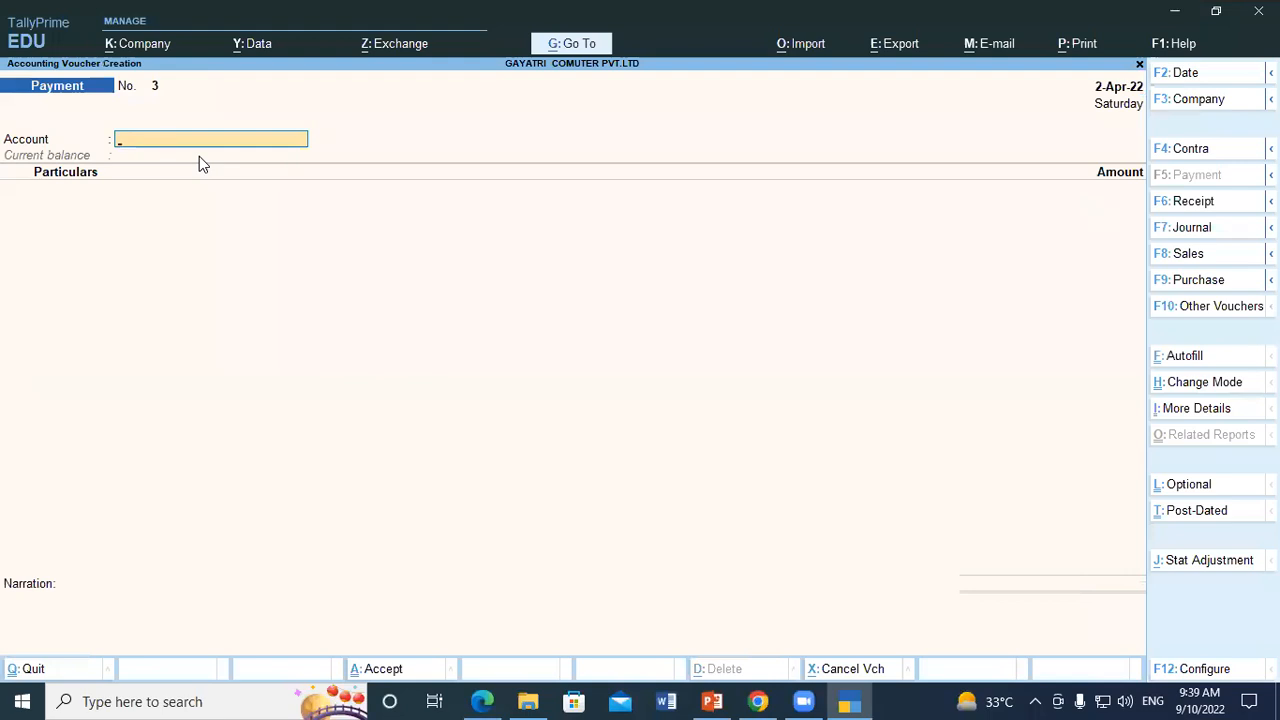
type("Sbi")
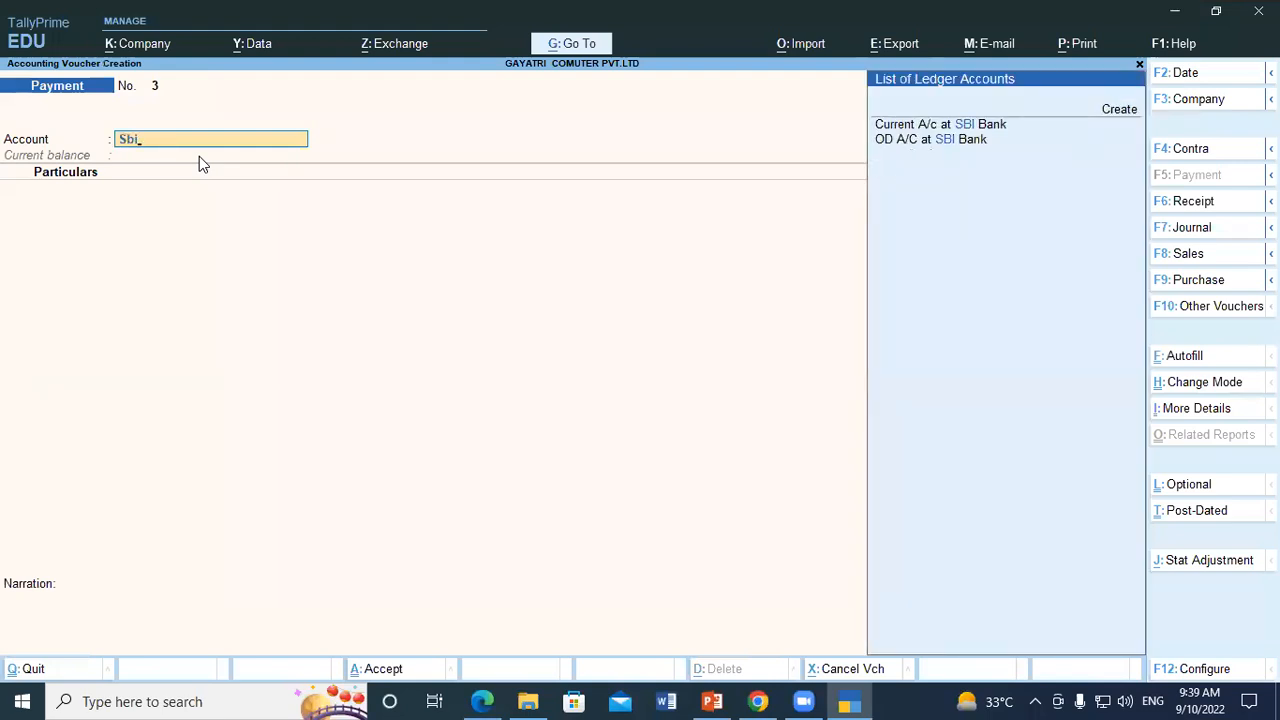
key("Return")
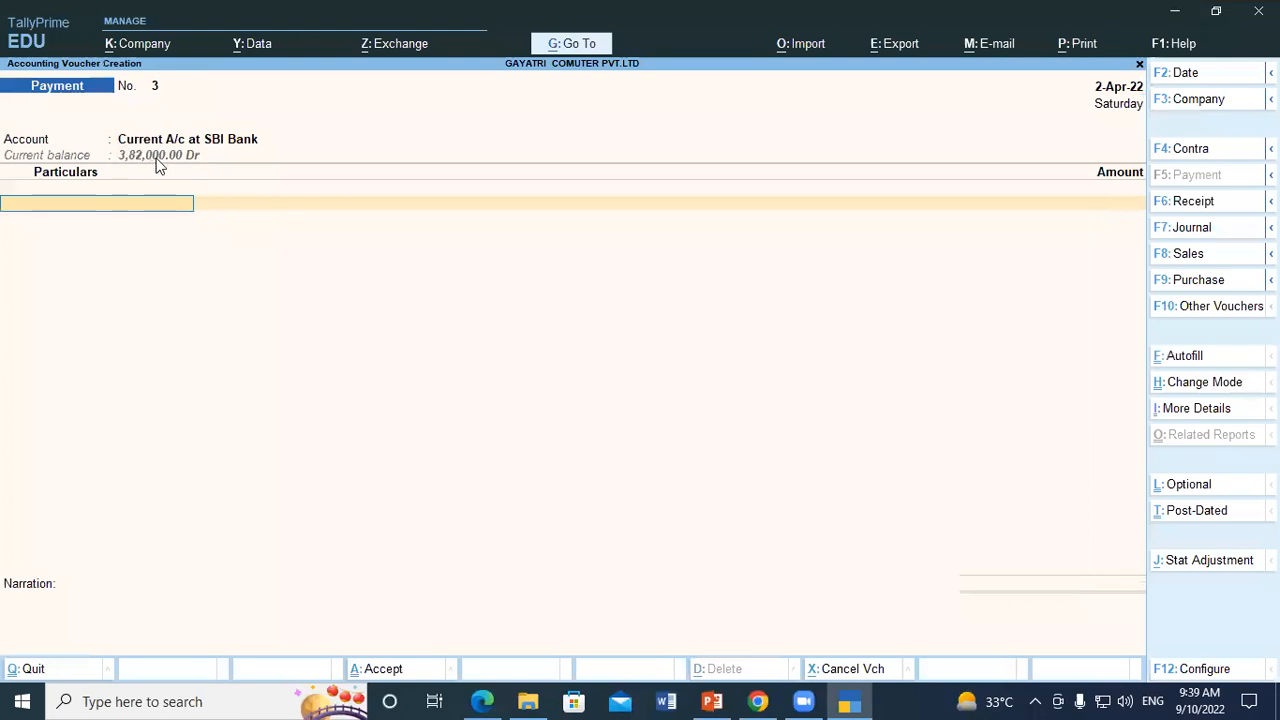
type("Tra")
key("Return")
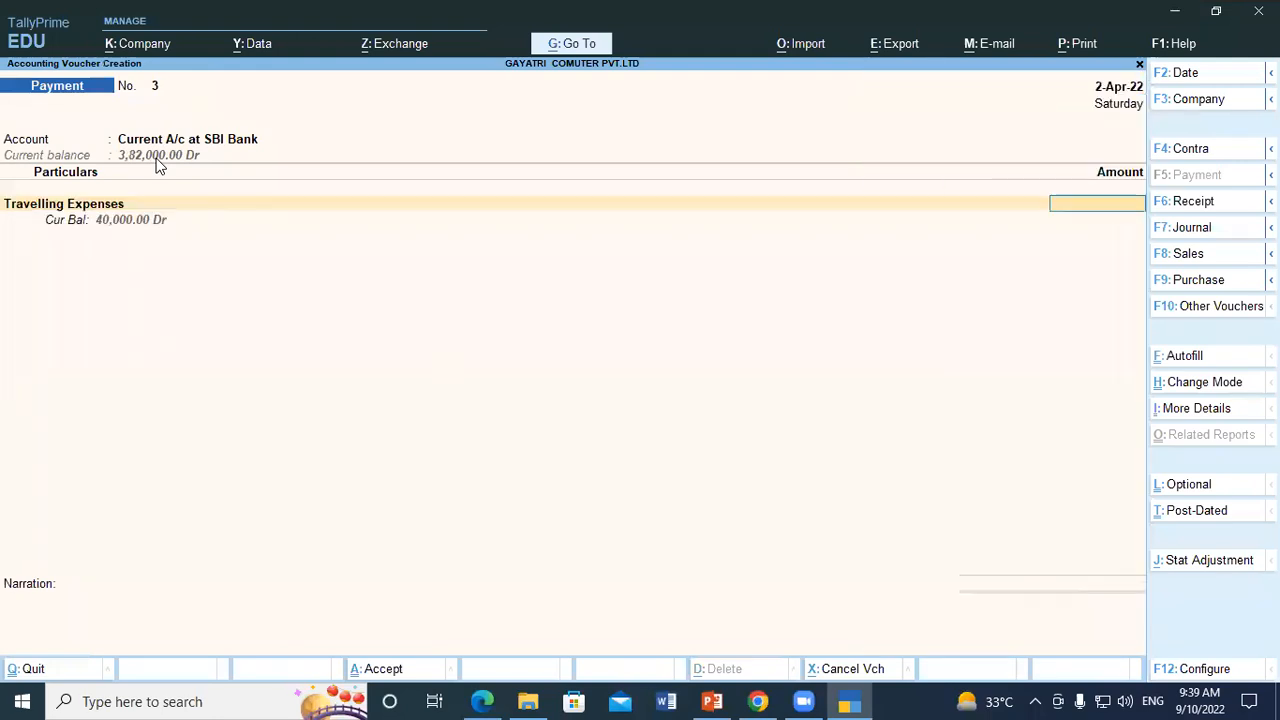
type("20000")
key("Return")
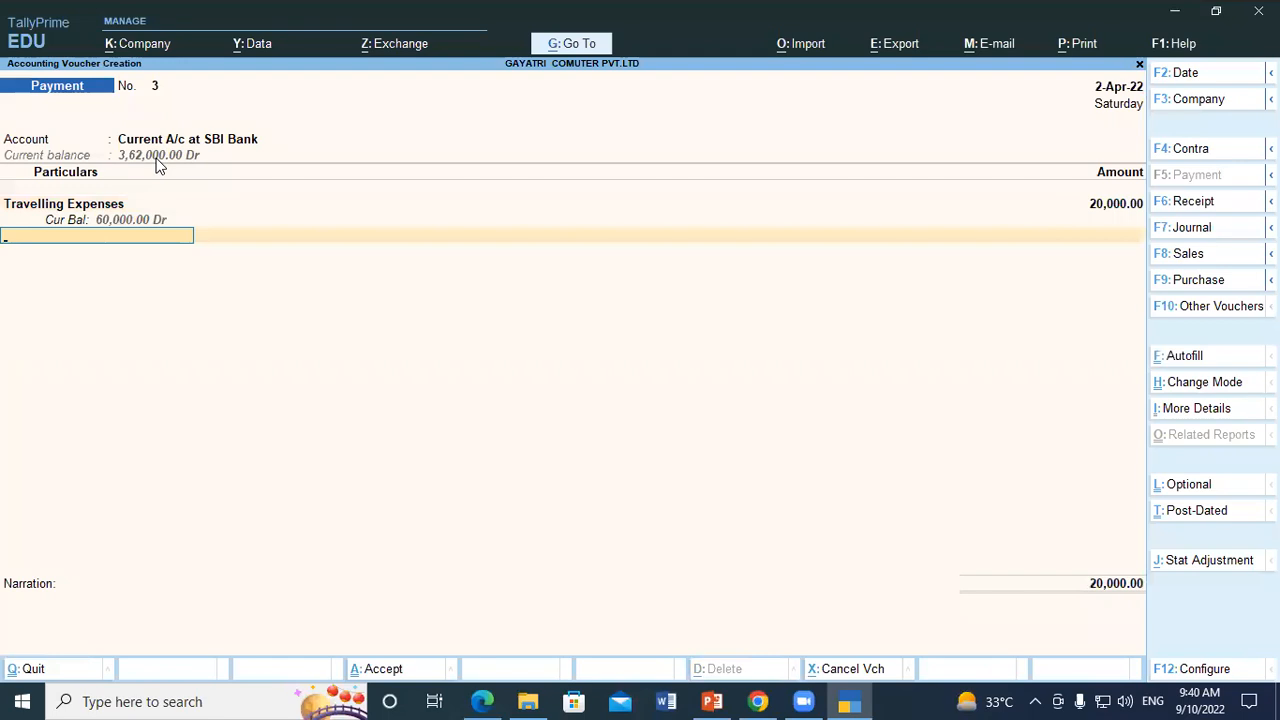
Enter Food Expense with 30,000 in the repeated voucher and save it with a blank narration
type("fo")
key("Return")
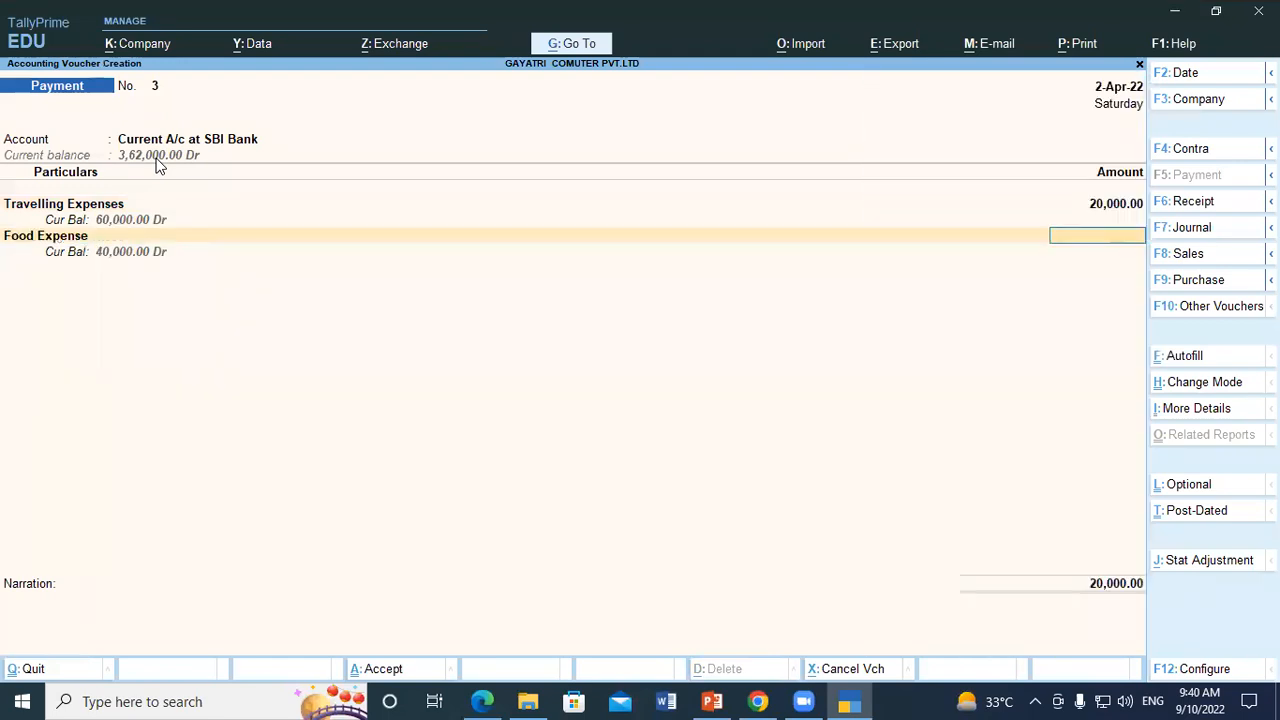
type("30000")
key("Return")
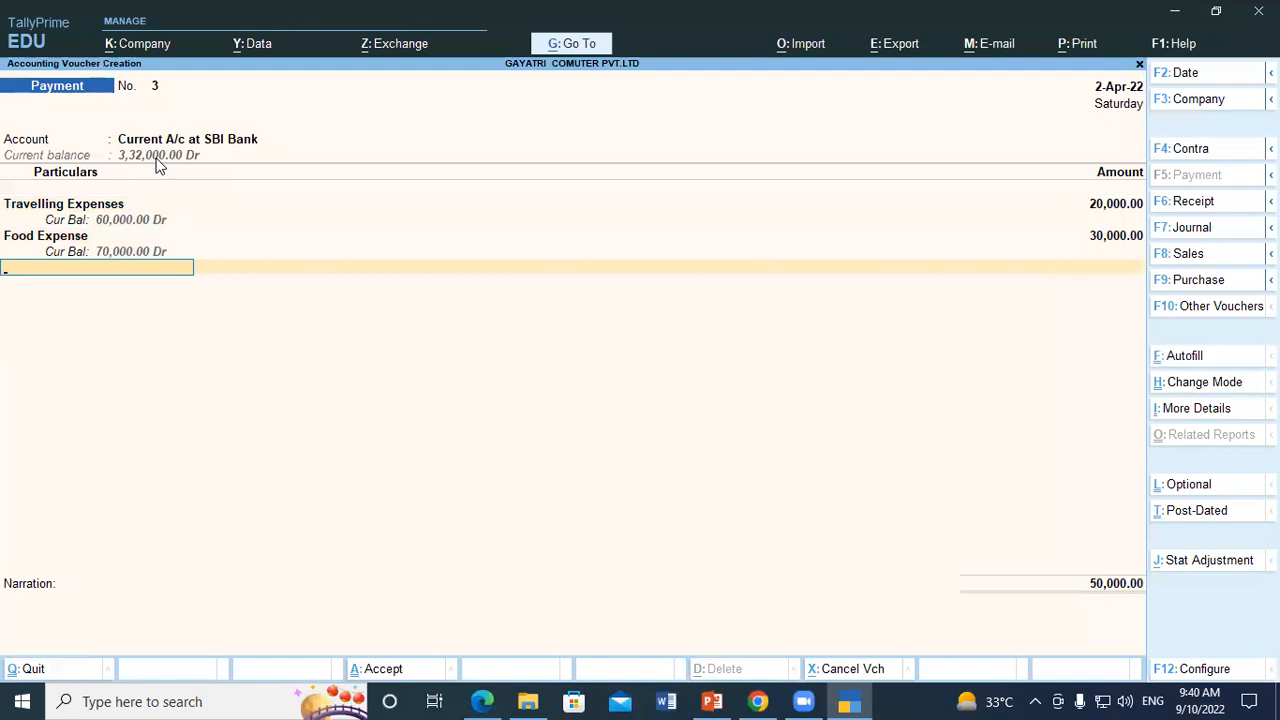
key("ctrl+a")
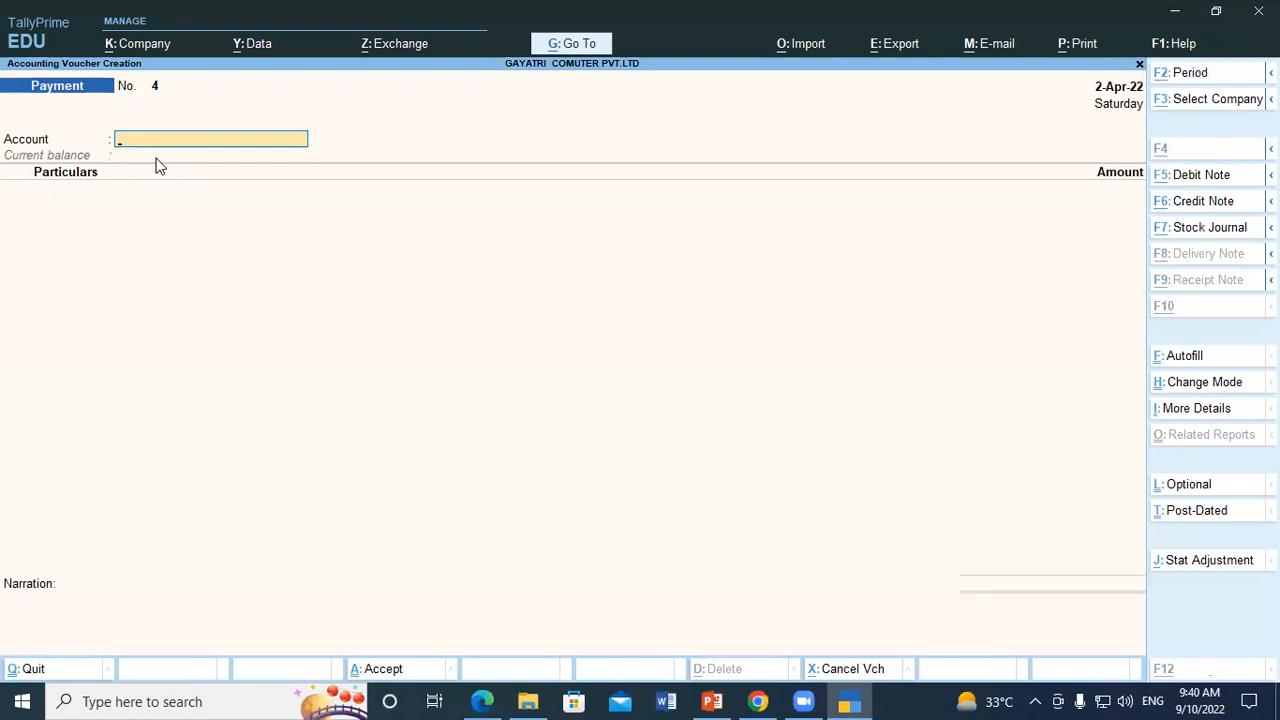
Switch to the course PDF and underline the date, “Paid all due amount” and “Computer Care Systems” in transaction 5
key("alt+Tab")
scroll(462, 372, "down", 5)
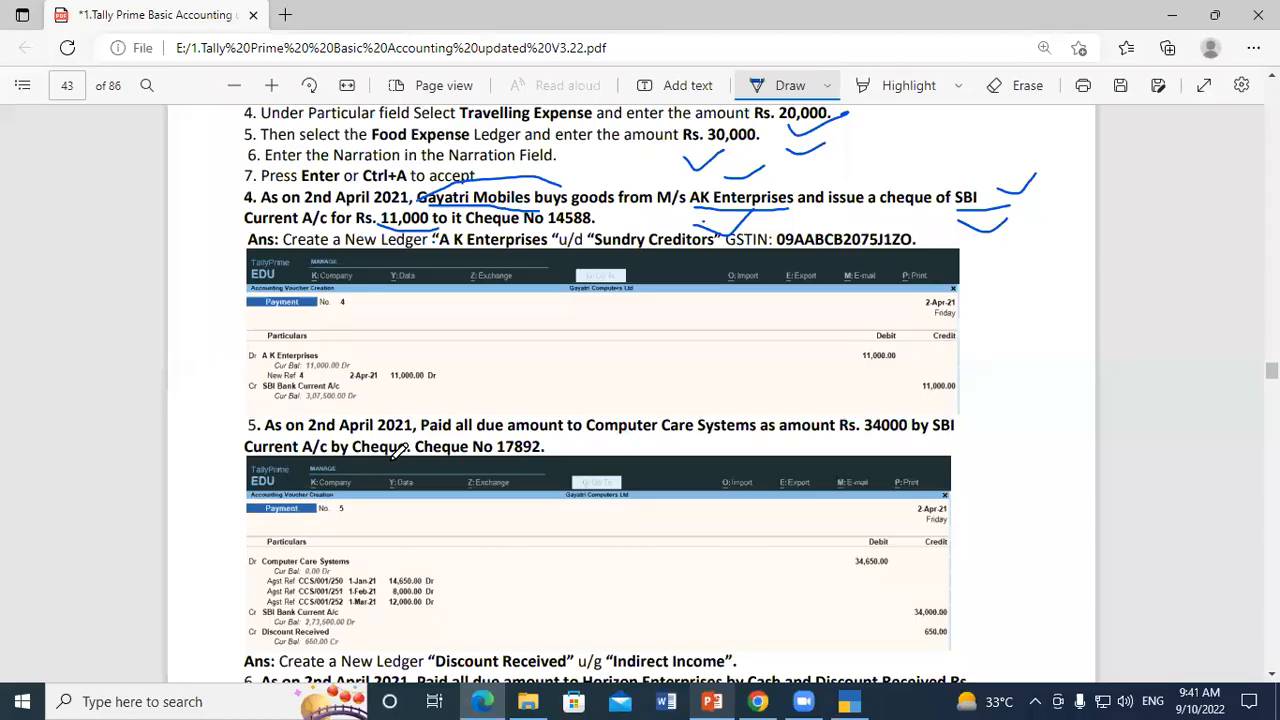
scroll(317, 290, "down", 2)
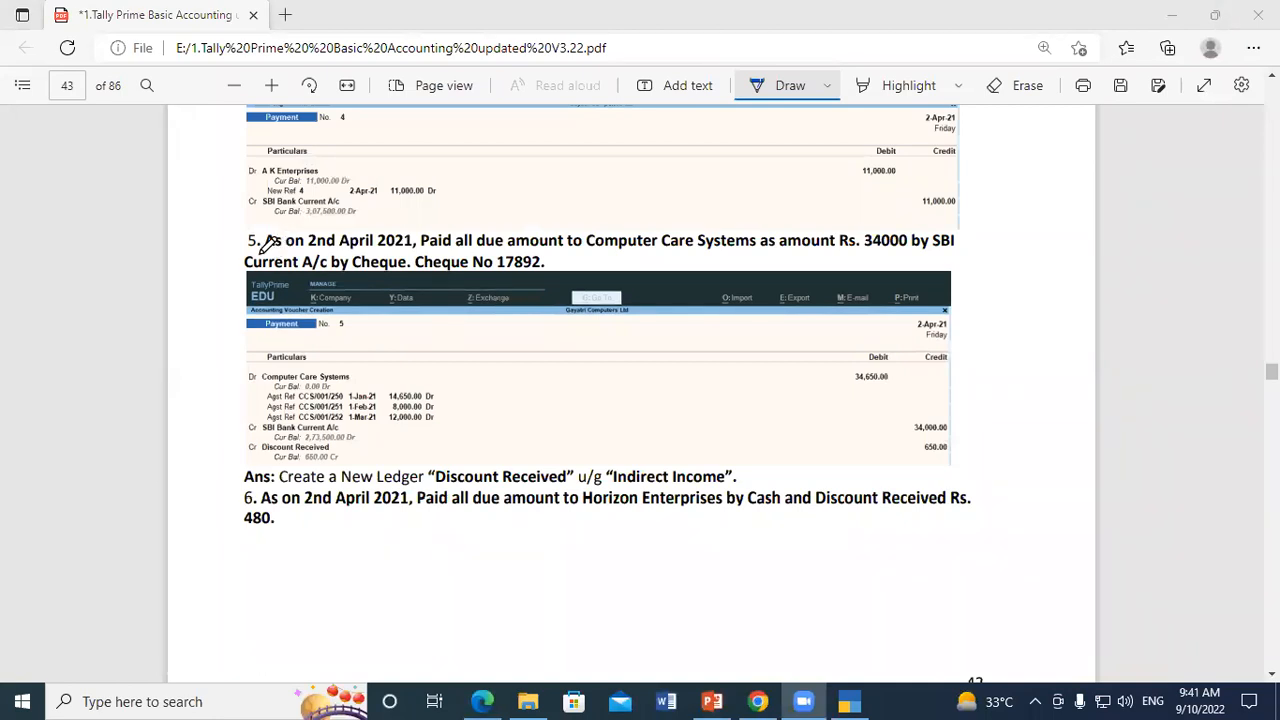
left_click(268, 253)
left_click_drag(281, 252, 735, 250)
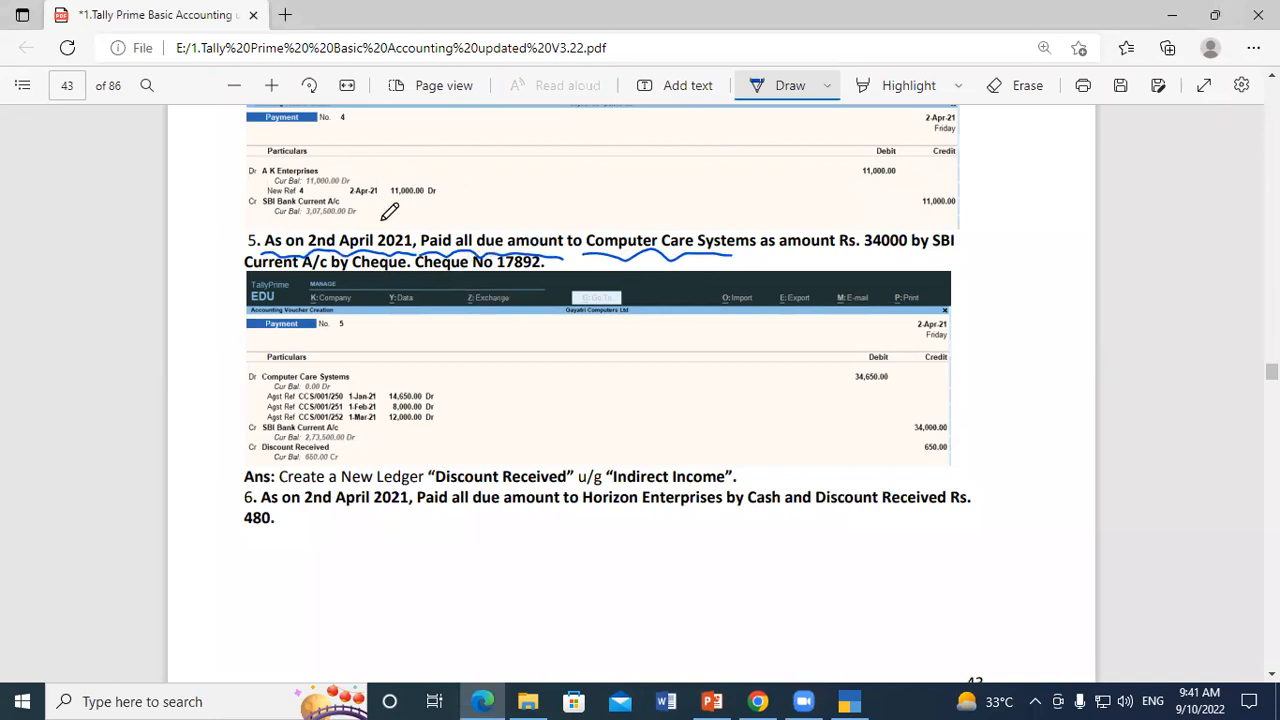
Mark the date, “all due”, “Computer Care Systems” and “SBI” in transaction 5, and circle the amount 34000
left_click_drag(340, 228, 372, 214)
mouse_move(477, 213)
left_mouse_down()
mouse_move(463, 230)
mouse_move(512, 230)
left_mouse_up()
left_click_drag(608, 234, 636, 211)
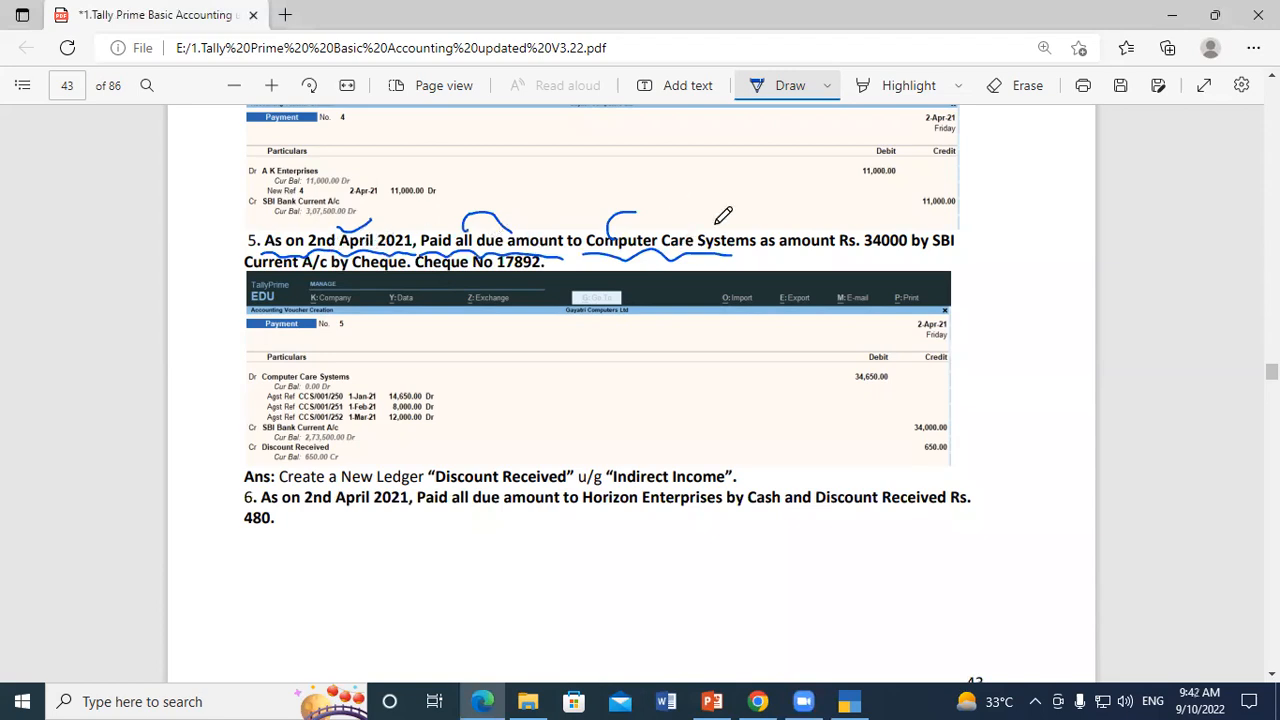
mouse_move(908, 243)
left_mouse_down()
mouse_move(851, 240)
mouse_move(887, 212)
mouse_move(955, 258)
mouse_move(988, 242)
left_mouse_up()
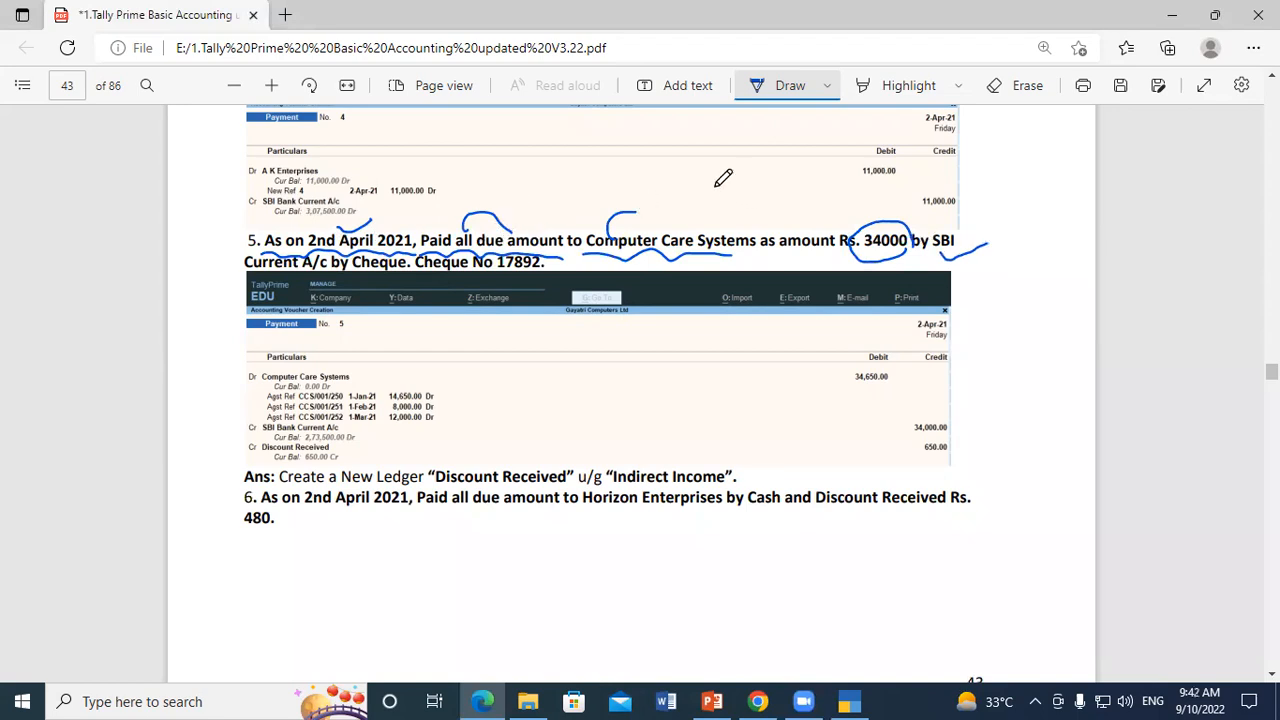
Handwrite 34, 35 and a circled 40 above transaction 5, and add emphasis strokes at the amount 34000
mouse_move(716, 183)
left_mouse_down()
mouse_move(718, 205)
mouse_move(752, 194)
mouse_move(716, 229)
mouse_move(738, 229)
mouse_move(753, 212)
mouse_move(790, 210)
mouse_move(810, 174)
mouse_move(768, 220)
mouse_move(800, 165)
left_mouse_up()
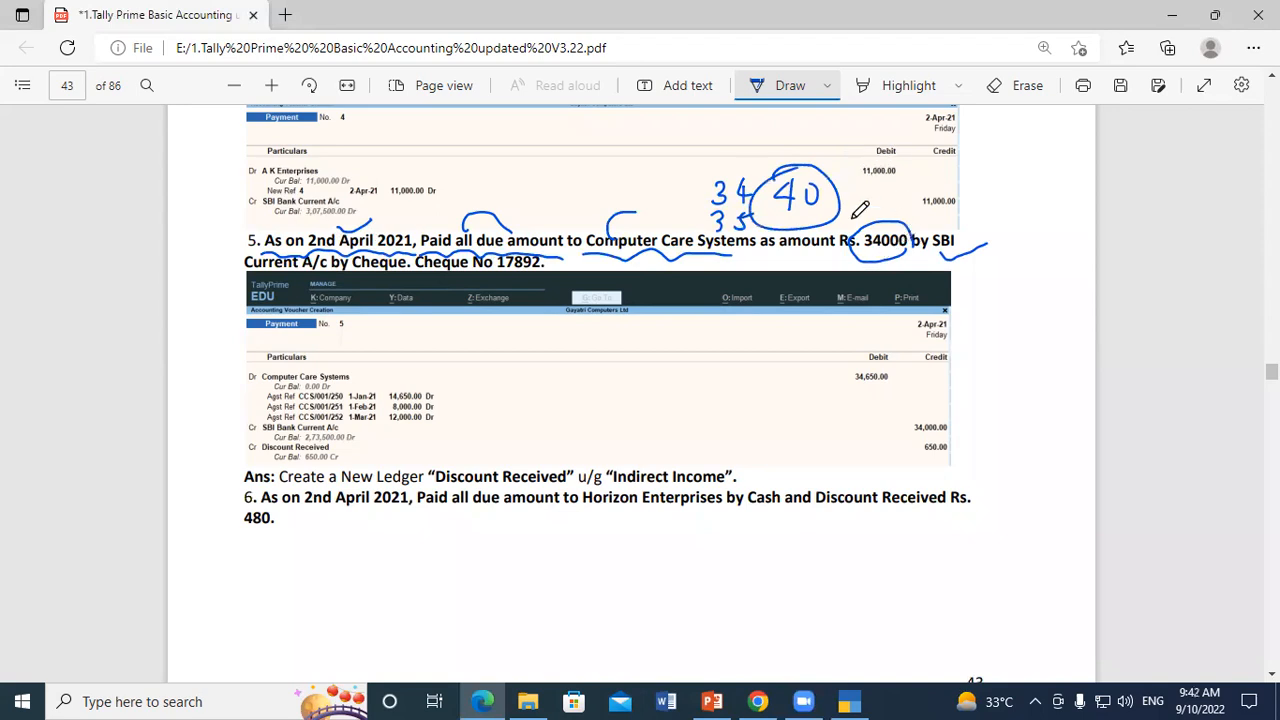
left_click_drag(841, 264, 877, 263)
mouse_move(860, 228)
left_mouse_down()
mouse_move(848, 252)
mouse_move(905, 228)
left_mouse_up()
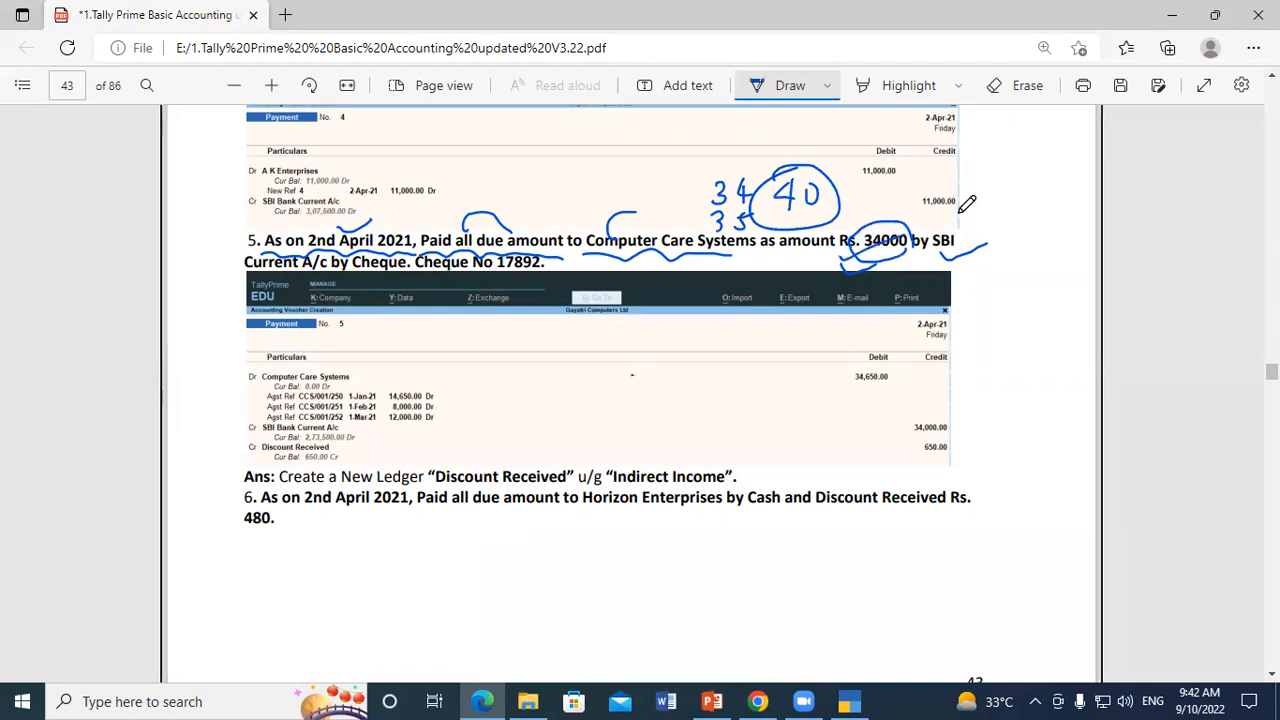
Switch to TallyPrime, change the payment voucher to Double Entry mode and choose Computer Care Systems as the debit ledger
left_click(849, 701)
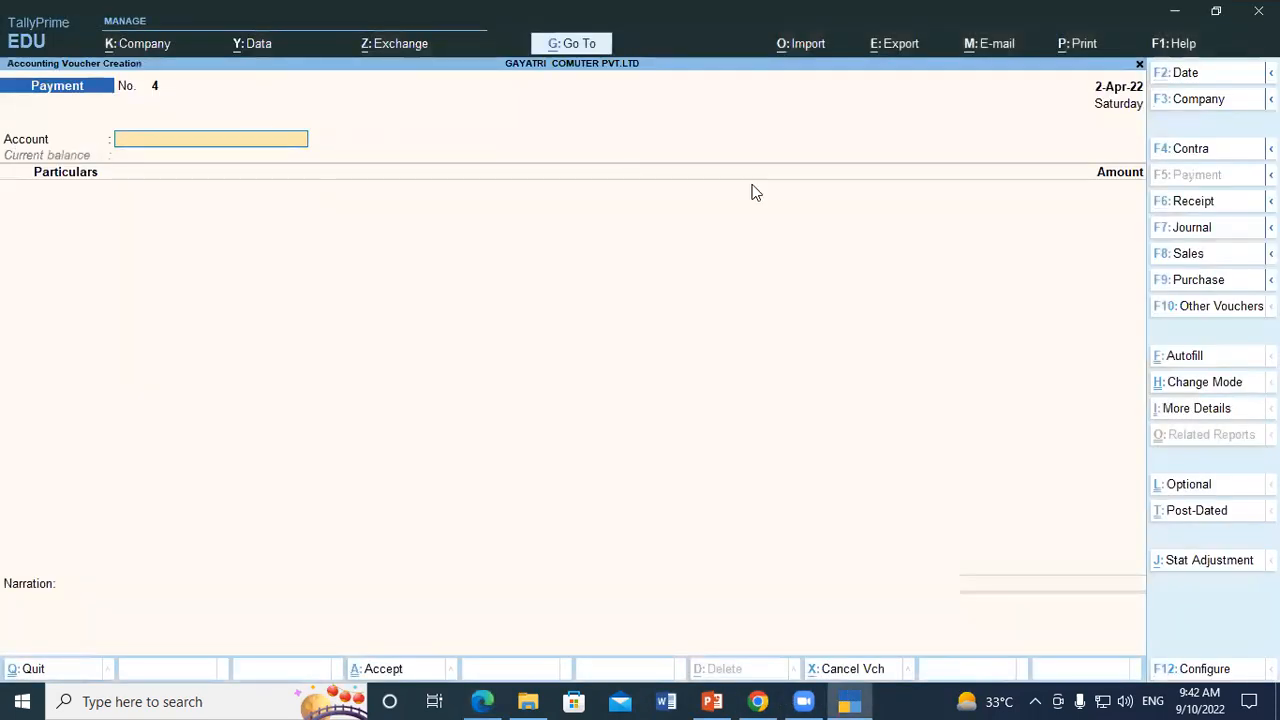
key("ctrl+h")
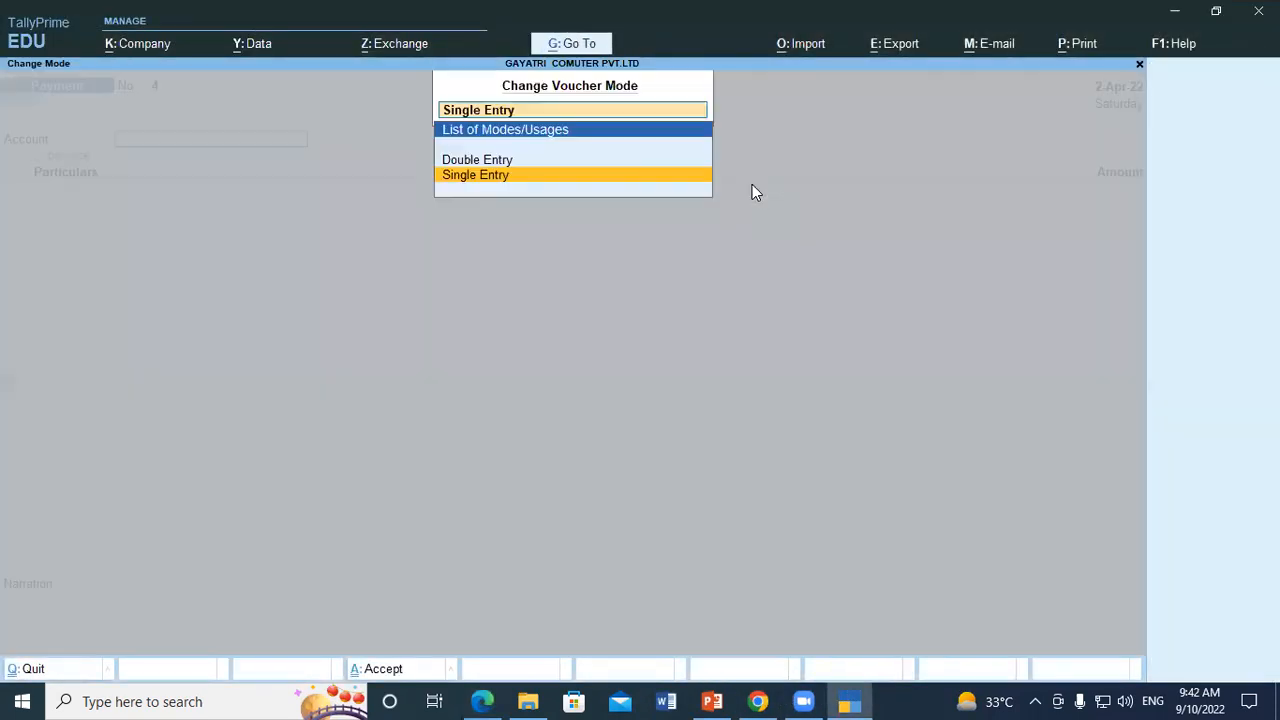
key("Up")
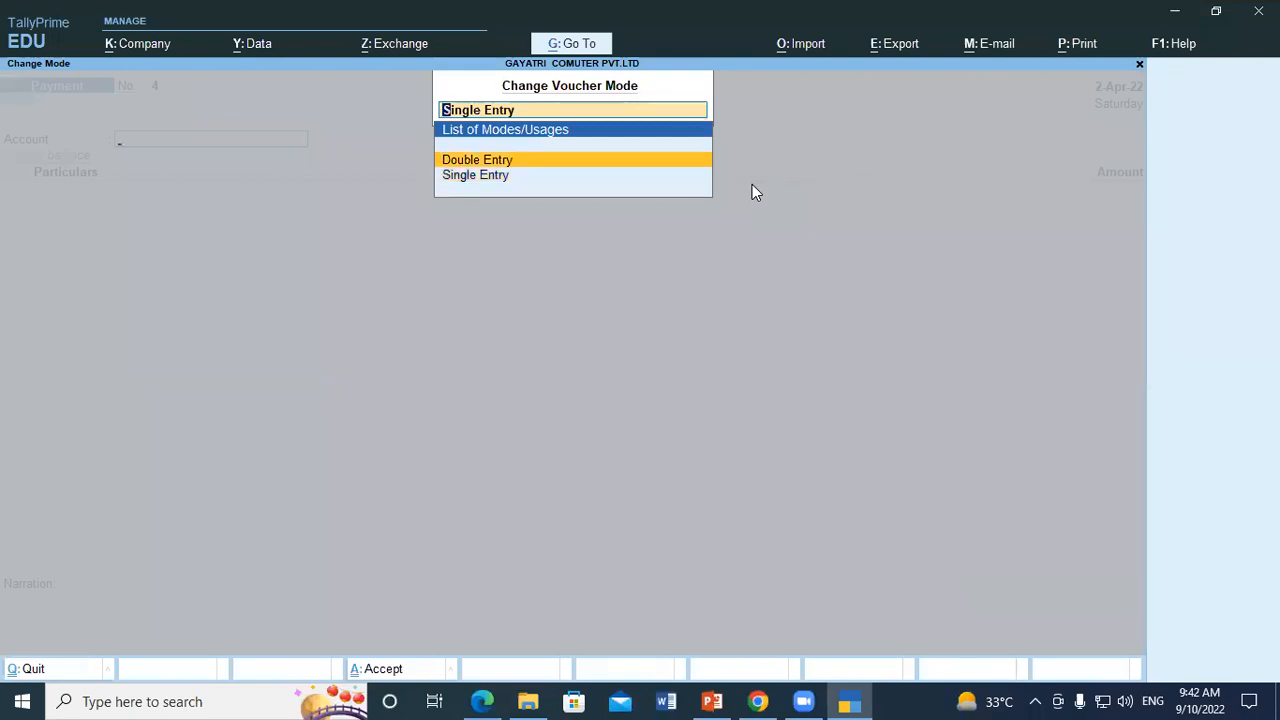
key("Return")
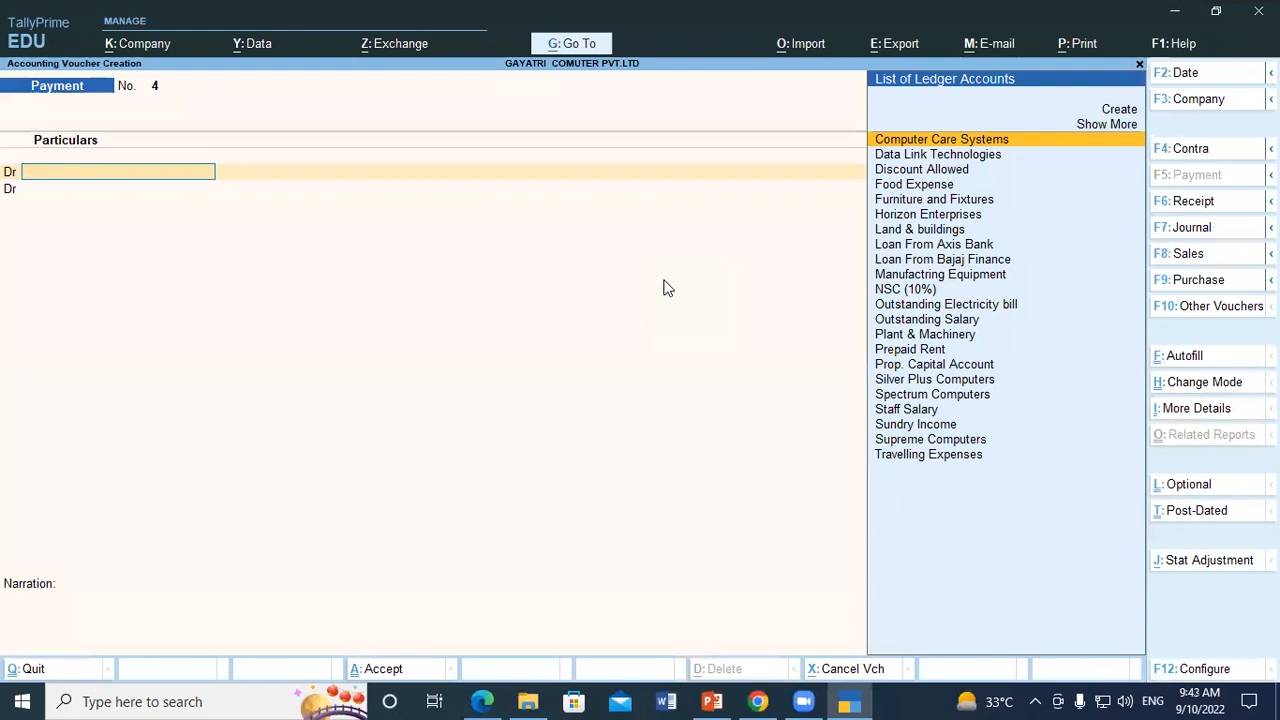
key("Return")
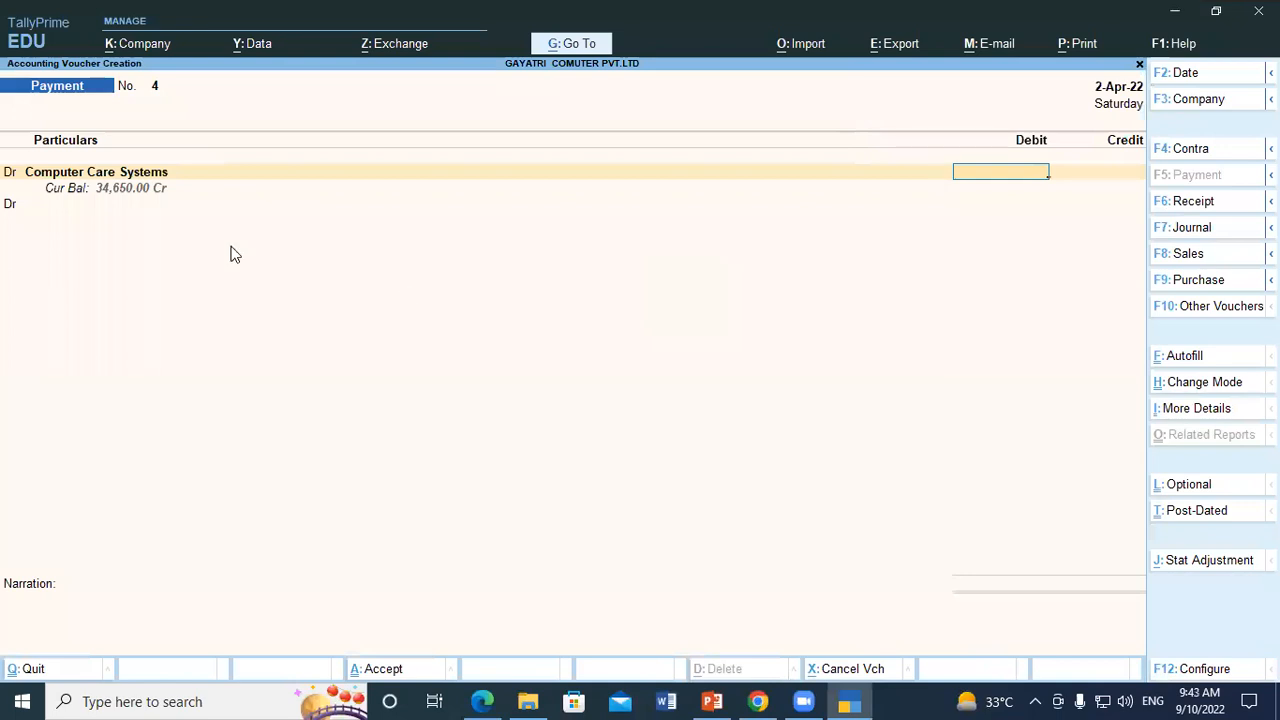
Set “Preallocate bills for Payment/Receipt/Journal Vouchers” to Yes in the voucher configuration and save it
left_click(1203, 670)
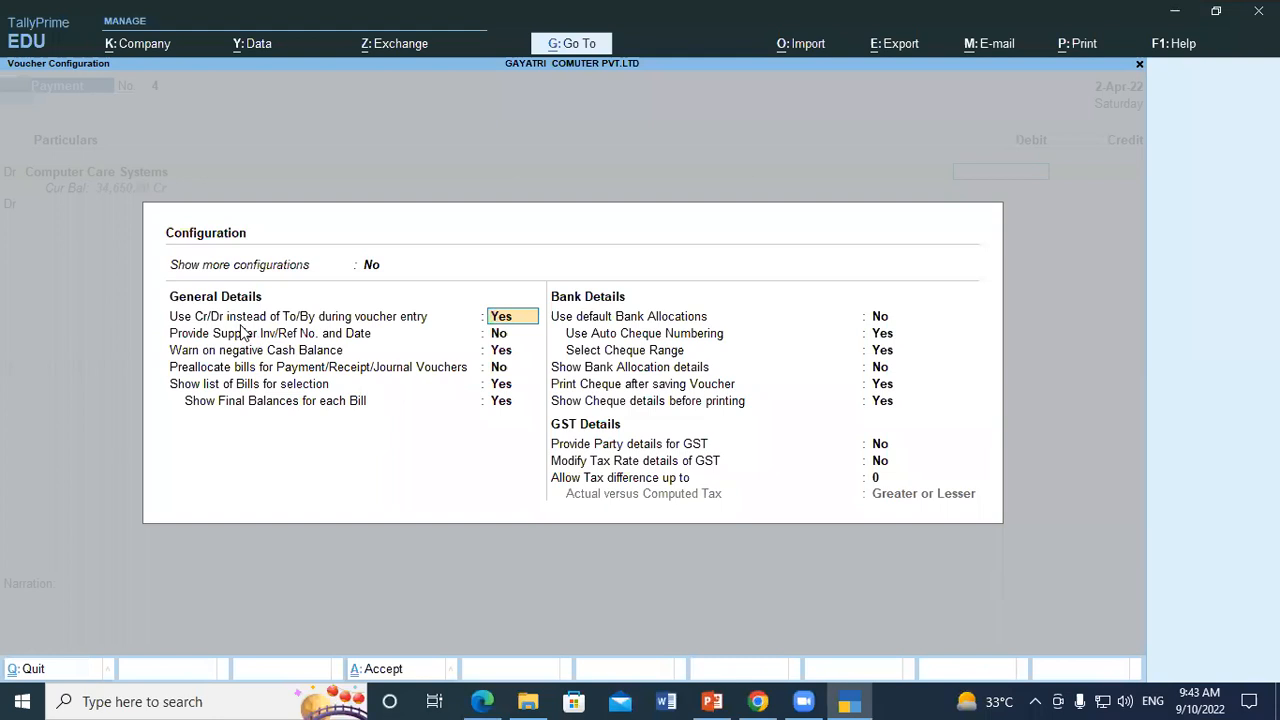
left_click(499, 368)
key("y")
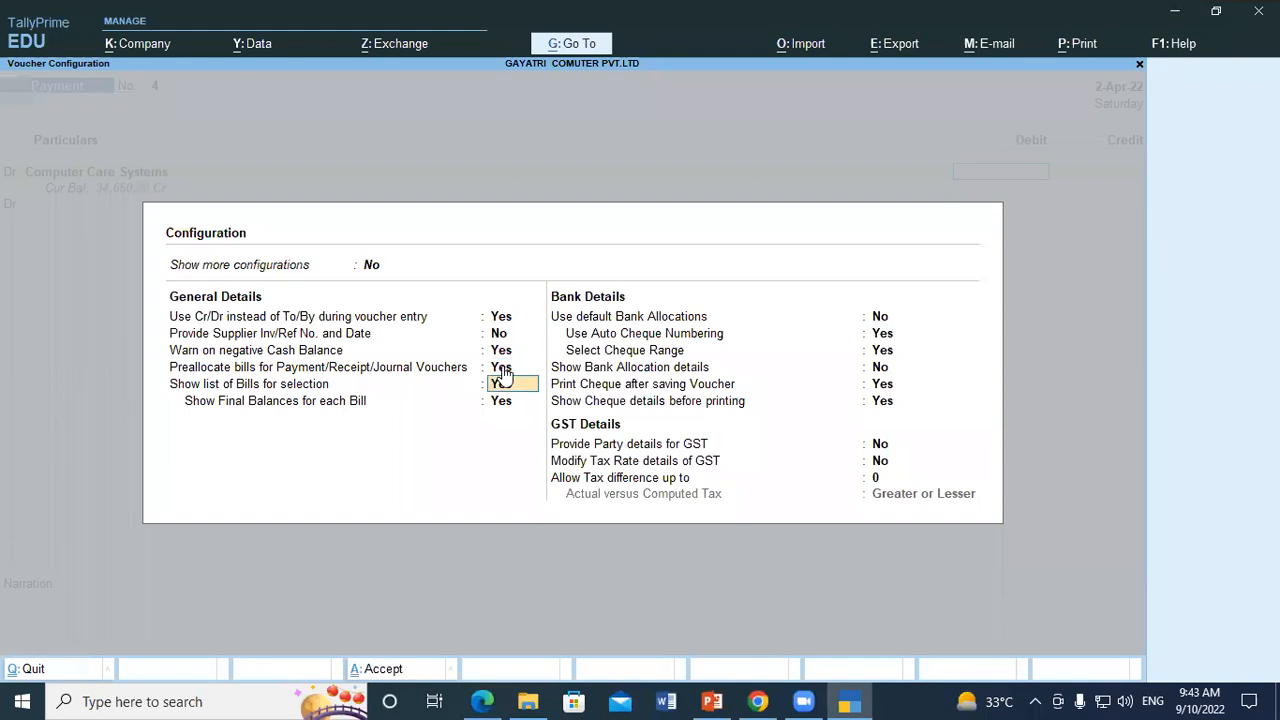
key("ctrl+a")
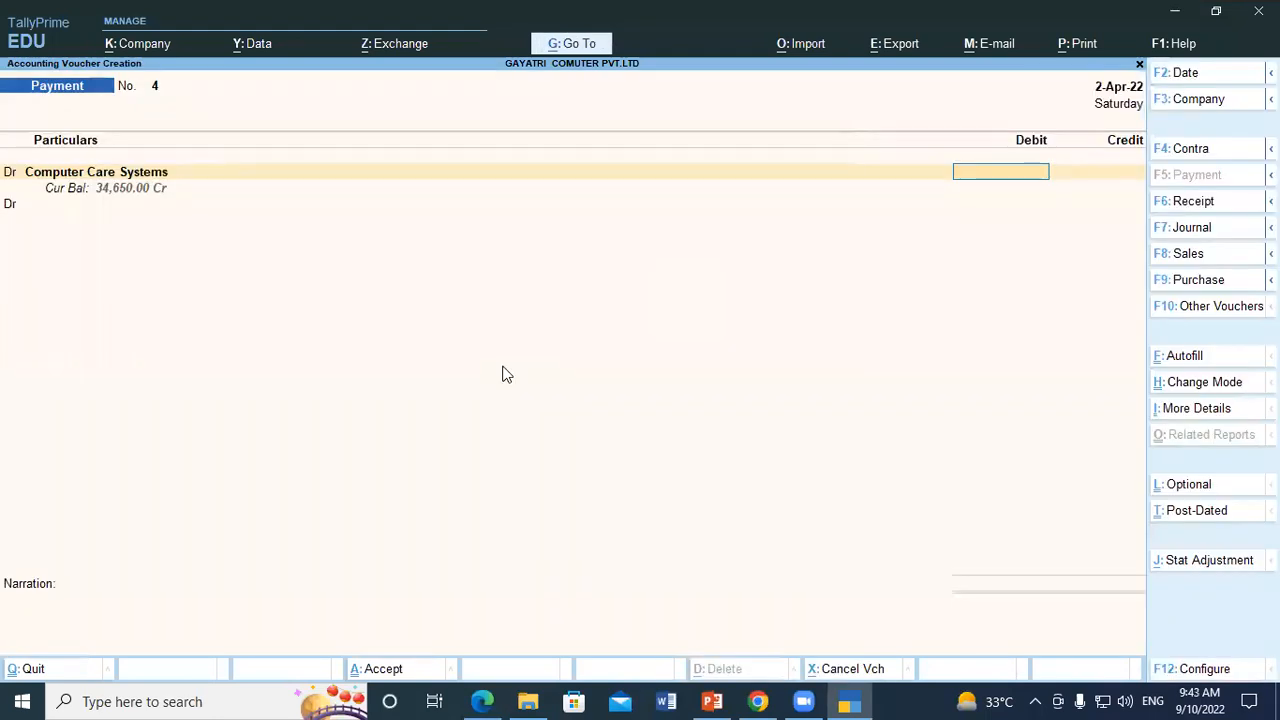
Reselect Computer Care Systems as the debit ledger and allocate 14,650 against pending bill CCS/001/250
key("BackSpace")
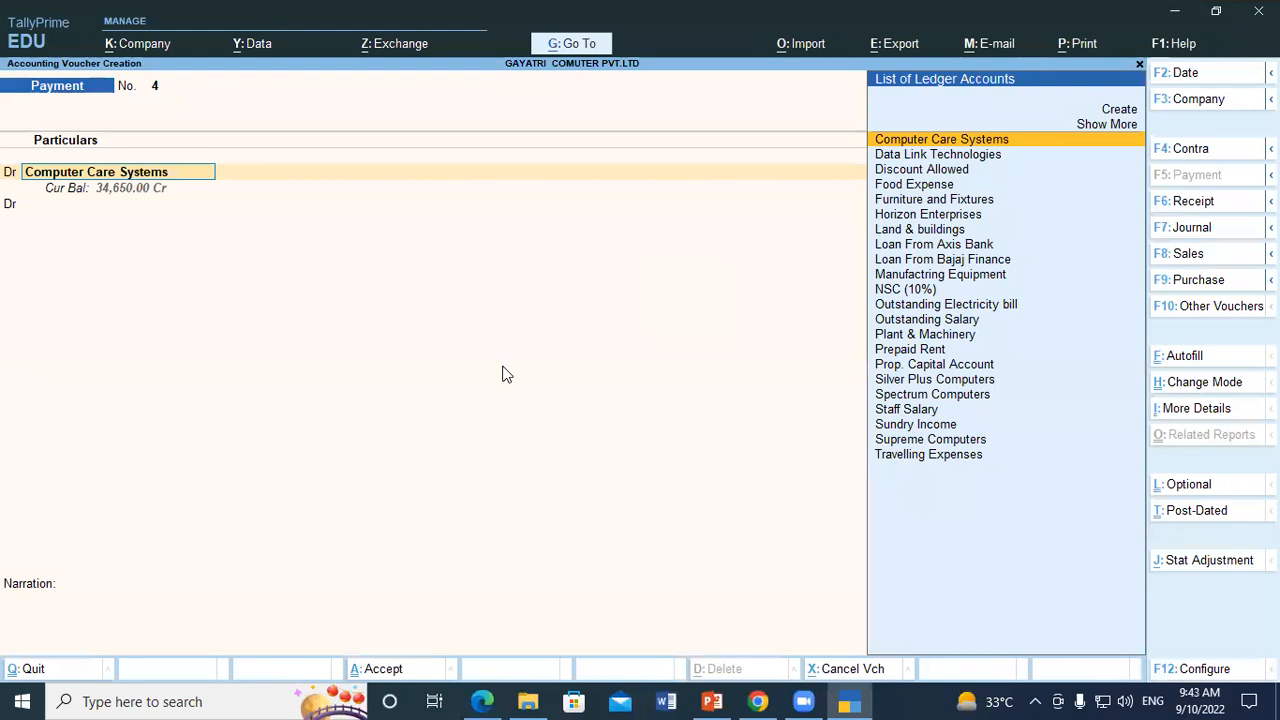
key("Return")
key("Return")
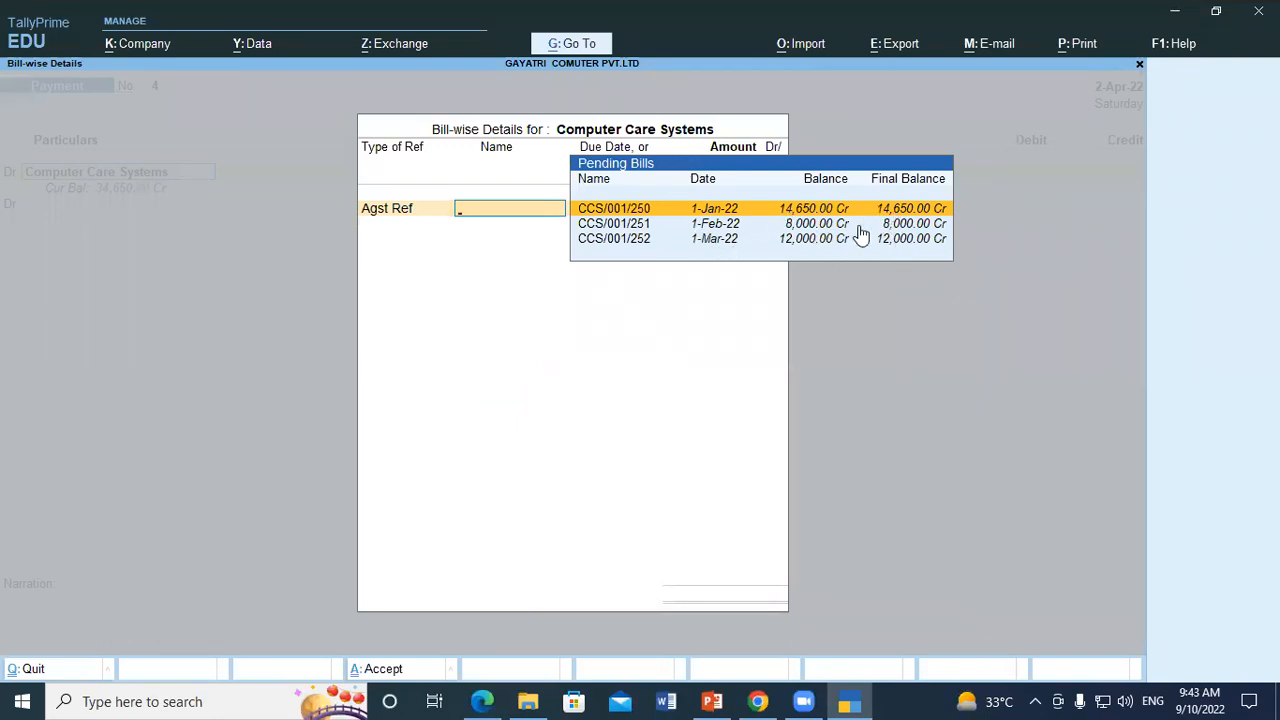
key("Return")
key("Return")
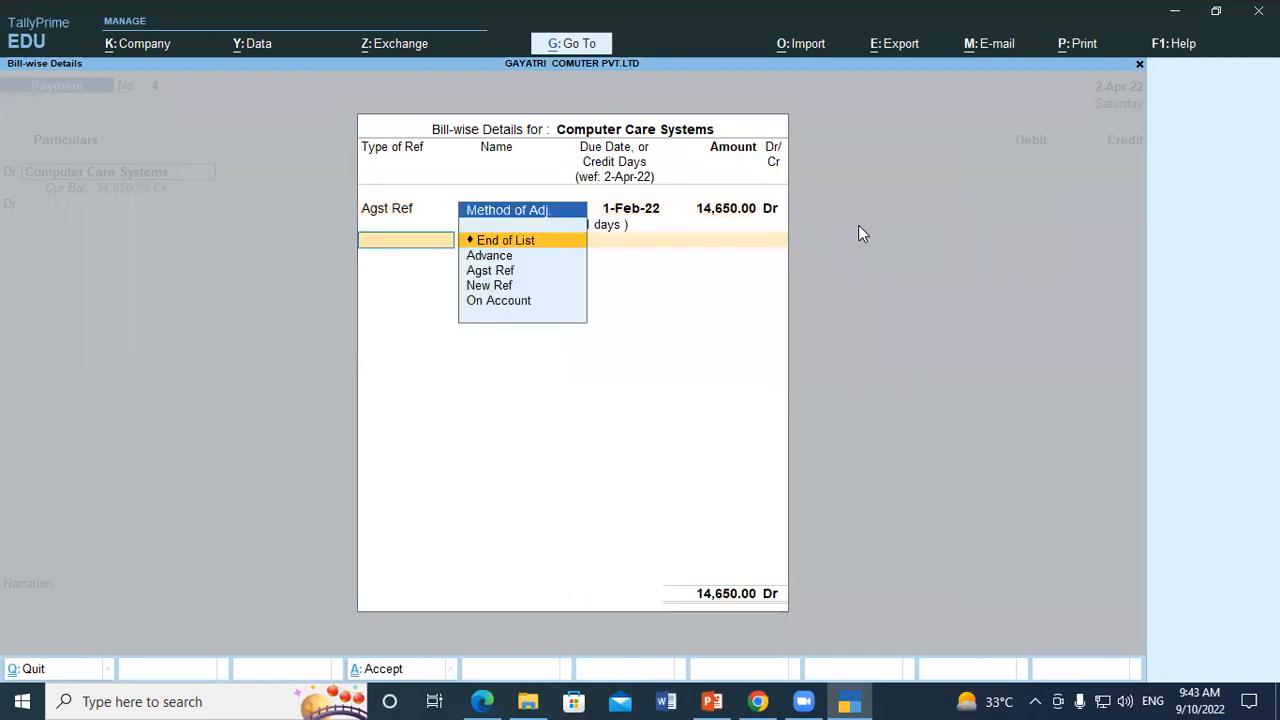
Allocate 8,000 against bill CCS/001/251 and 12,000 against bill CCS/001/252, and finish the bill-wise details
key("Down")
key("Down")
key("Return")
key("Return")
key("Return")
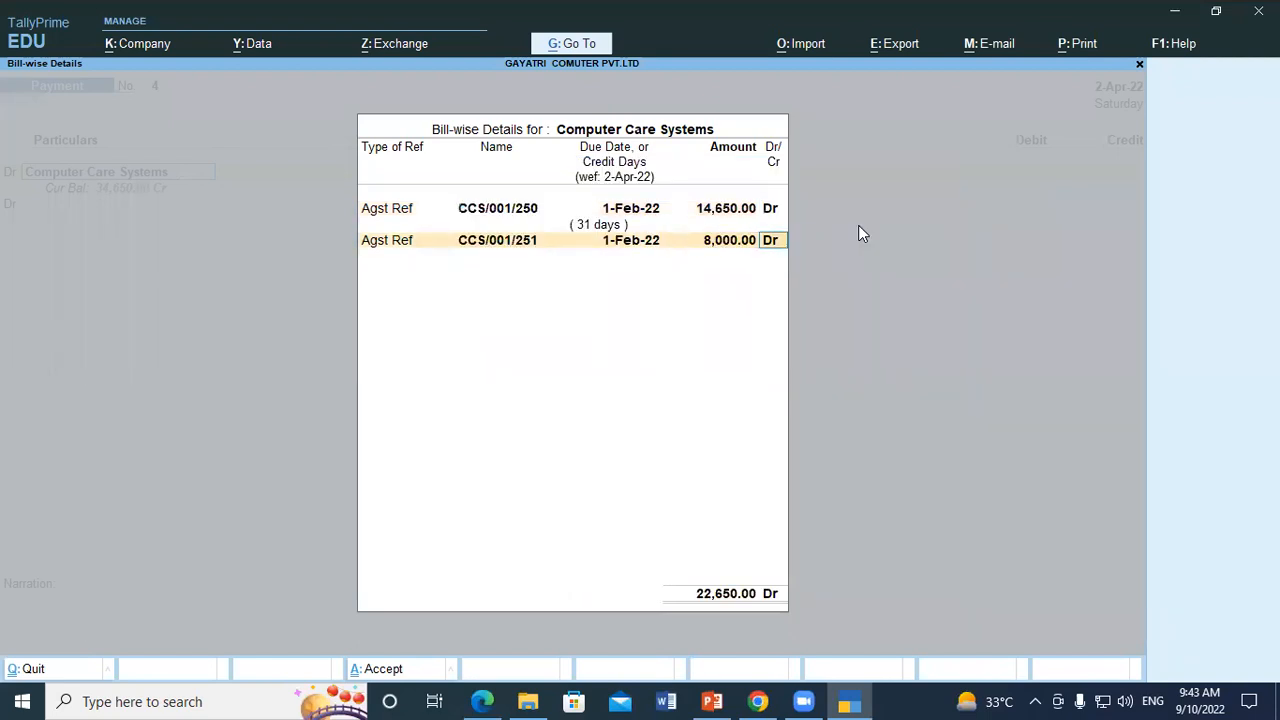
key("Return")
key("Down")
key("Down")
key("Return")
key("Return")
key("Return")
key("Return")
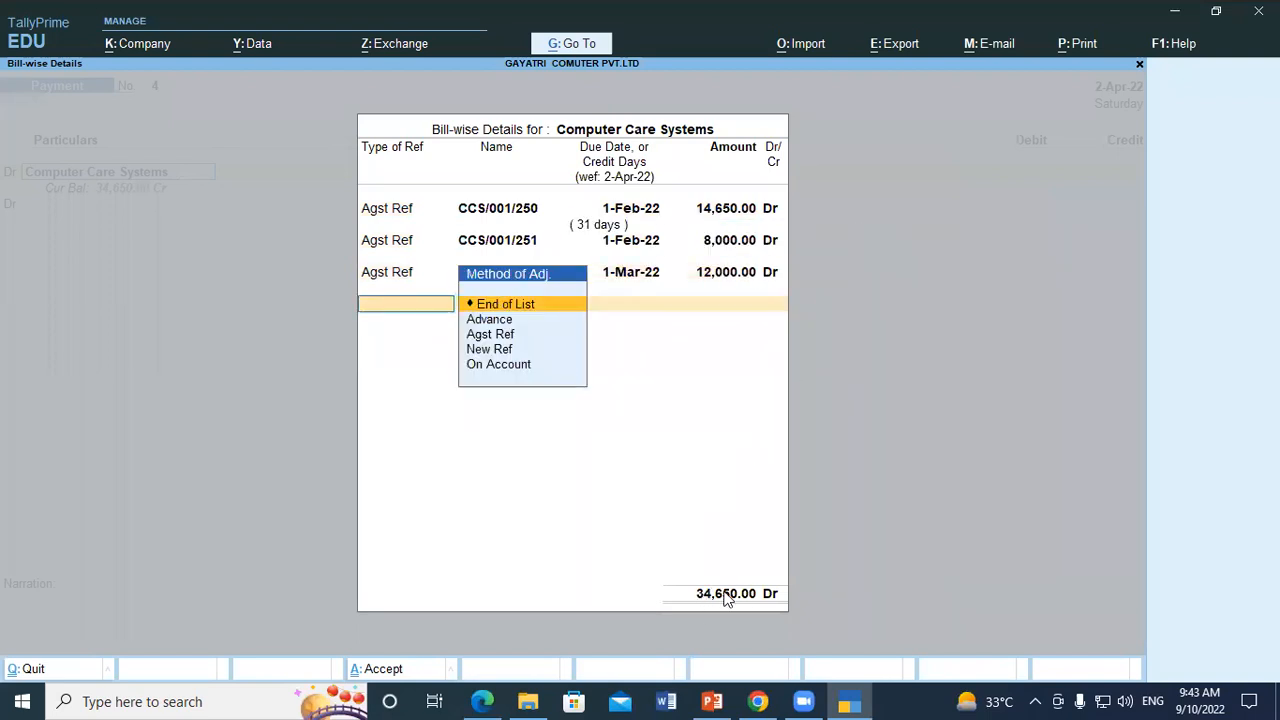
left_click(493, 310)
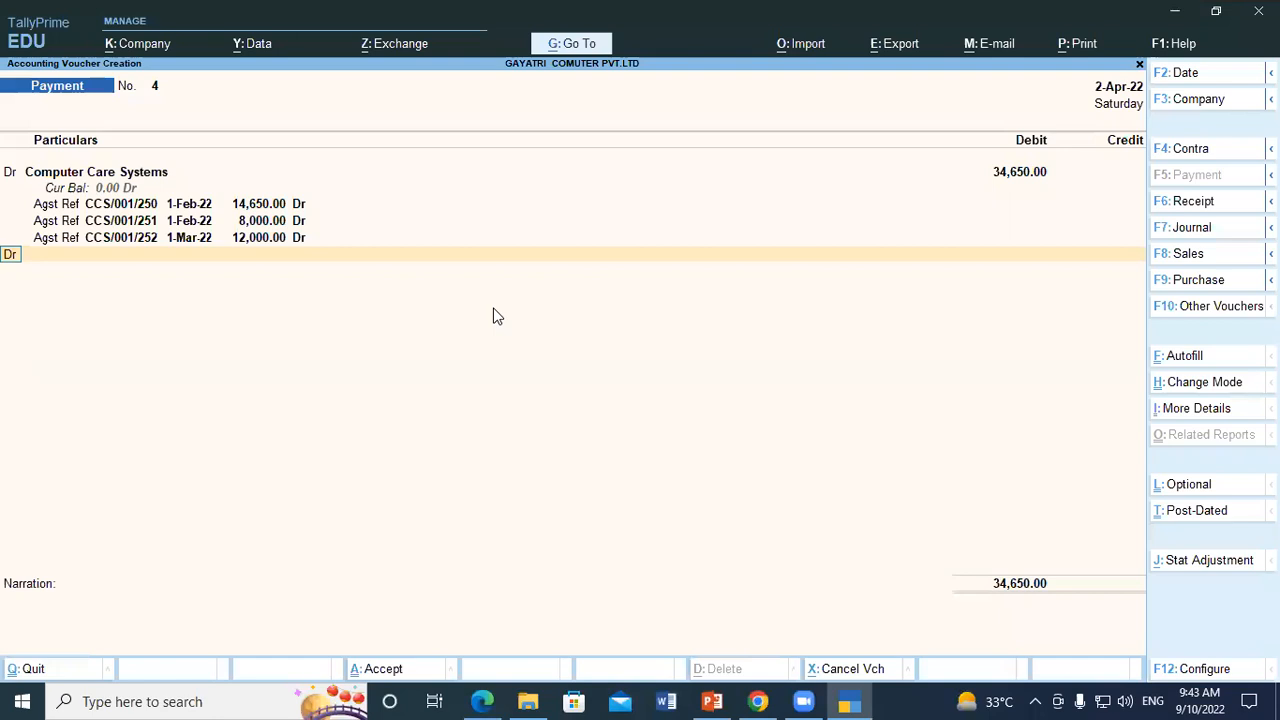
Add a credit line for the Current A/c at SBI Bank with an amount of 34,000
key("Return")
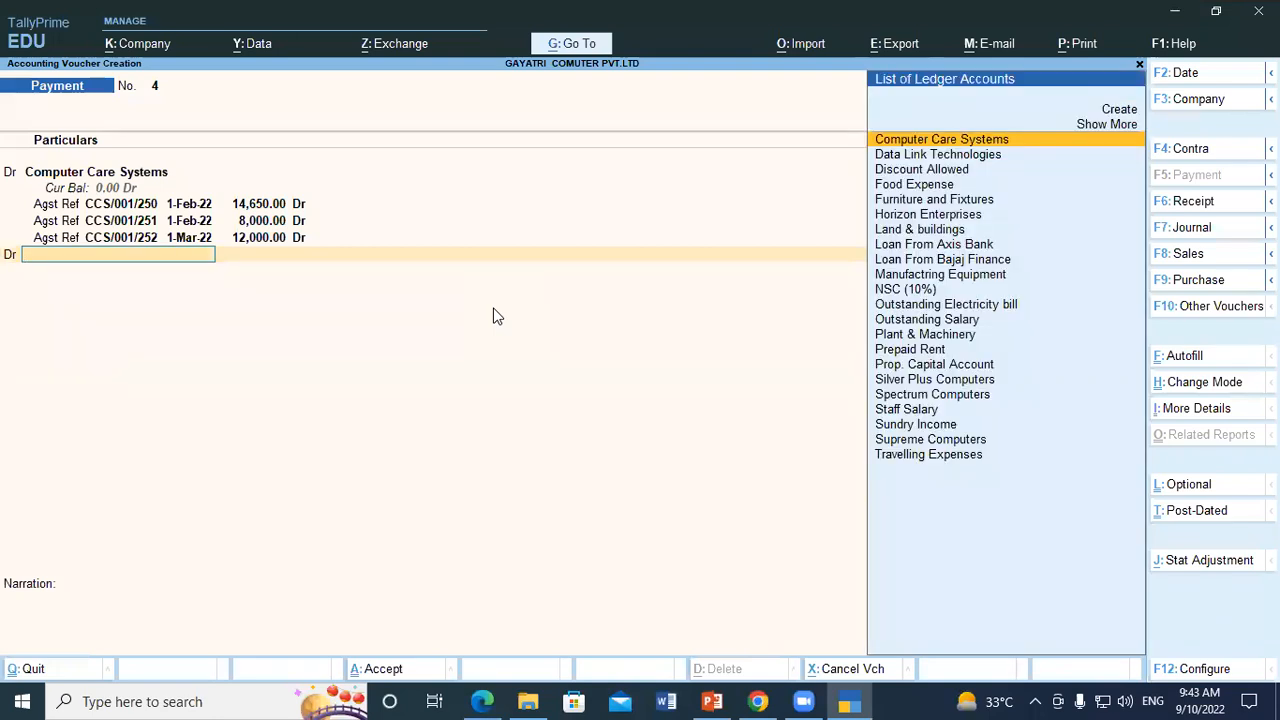
key("BackSpace")
type("c")
key("Return")
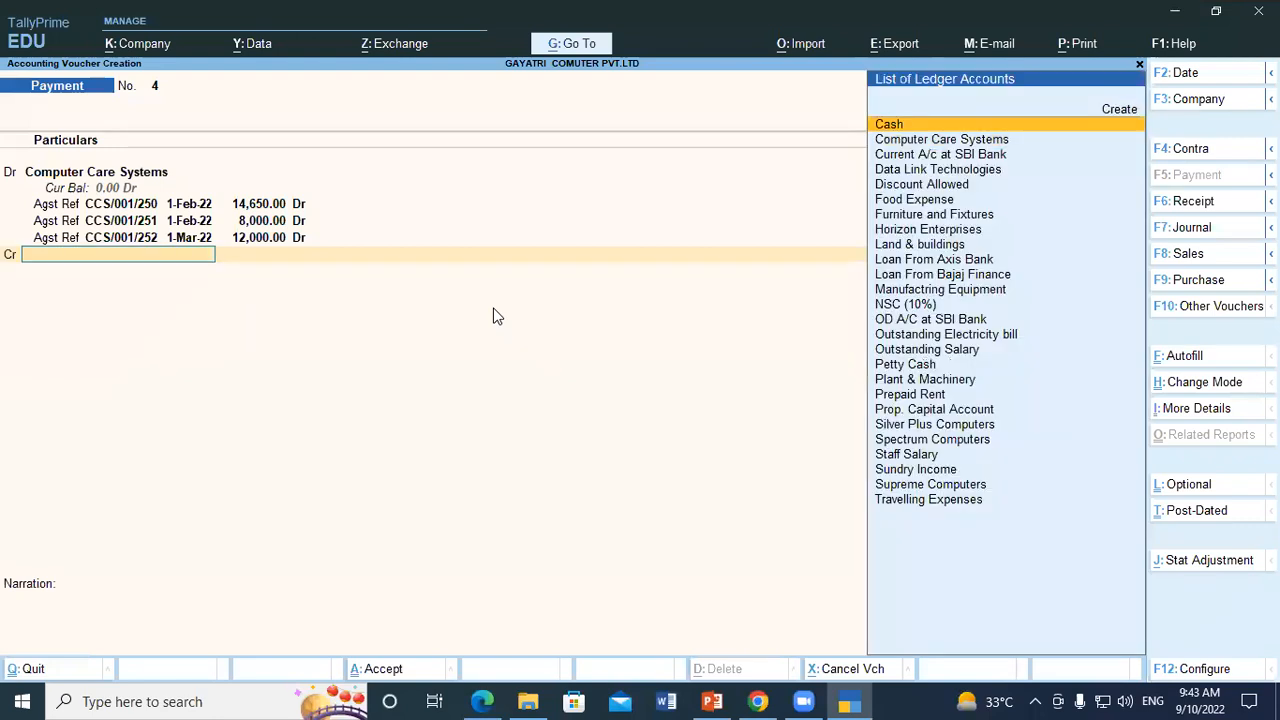
type("Sbi")
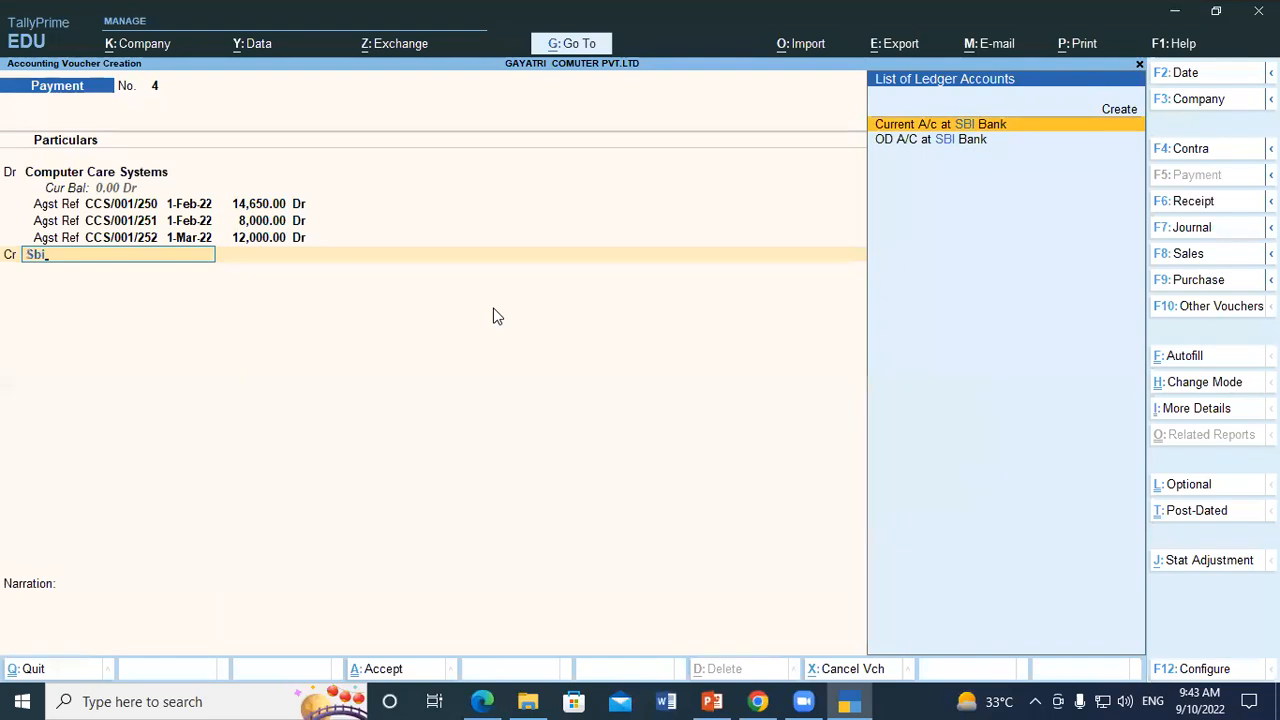
key("Return")
key("BackSpace")
type("34000")
key("Return")
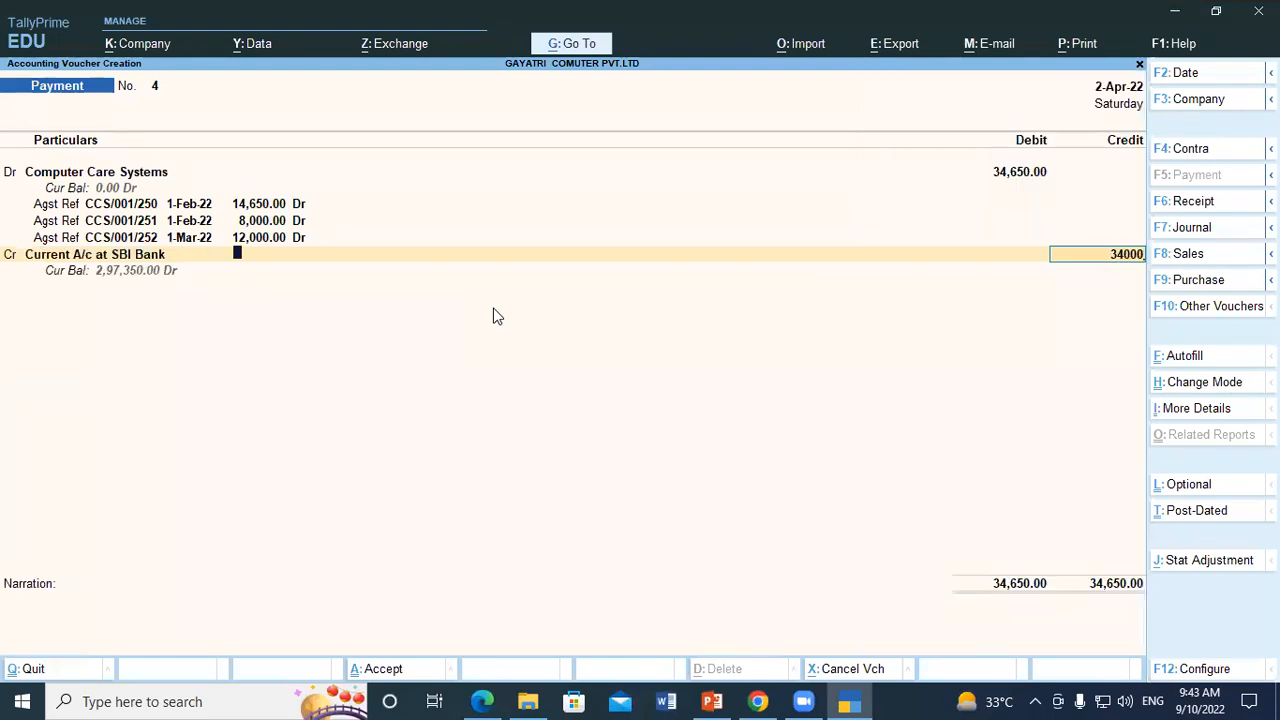
Complete the bank allocation as a cheque with range Not Applicable and instrument number 17892, taken from the course PDF
key("Return")
key("Return")
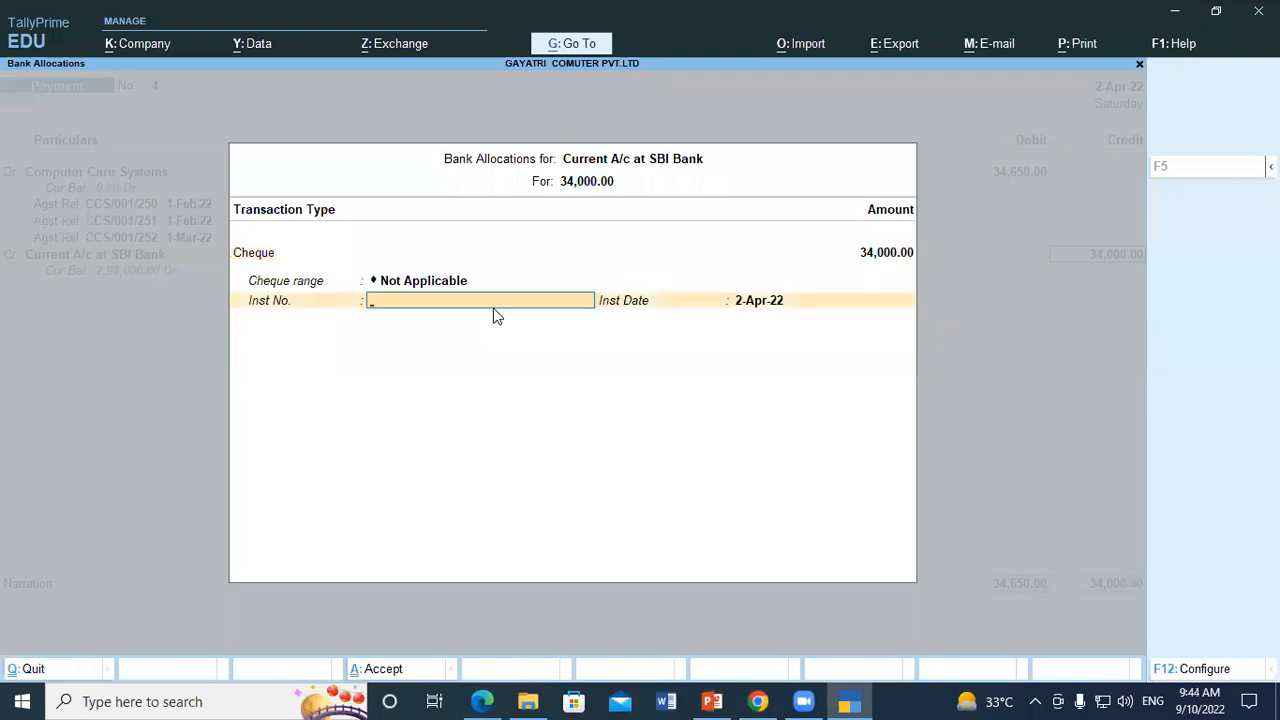
key("alt+Tab")
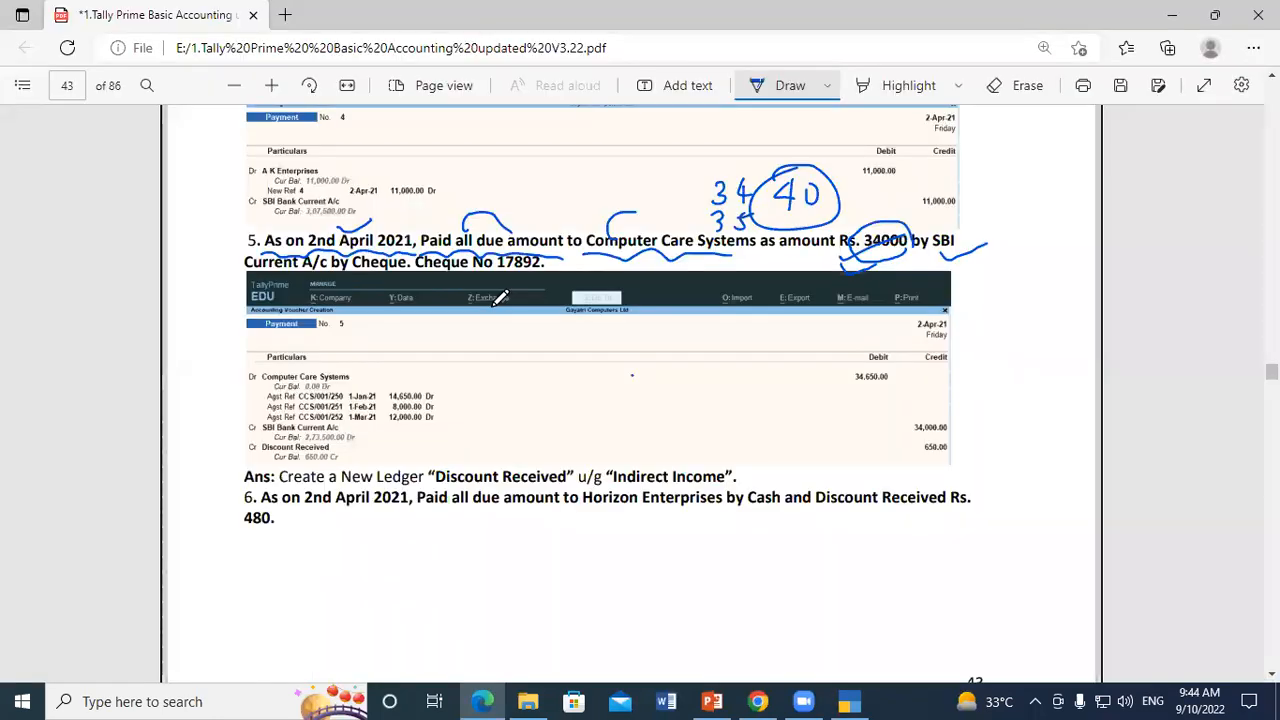
key("alt+Tab")
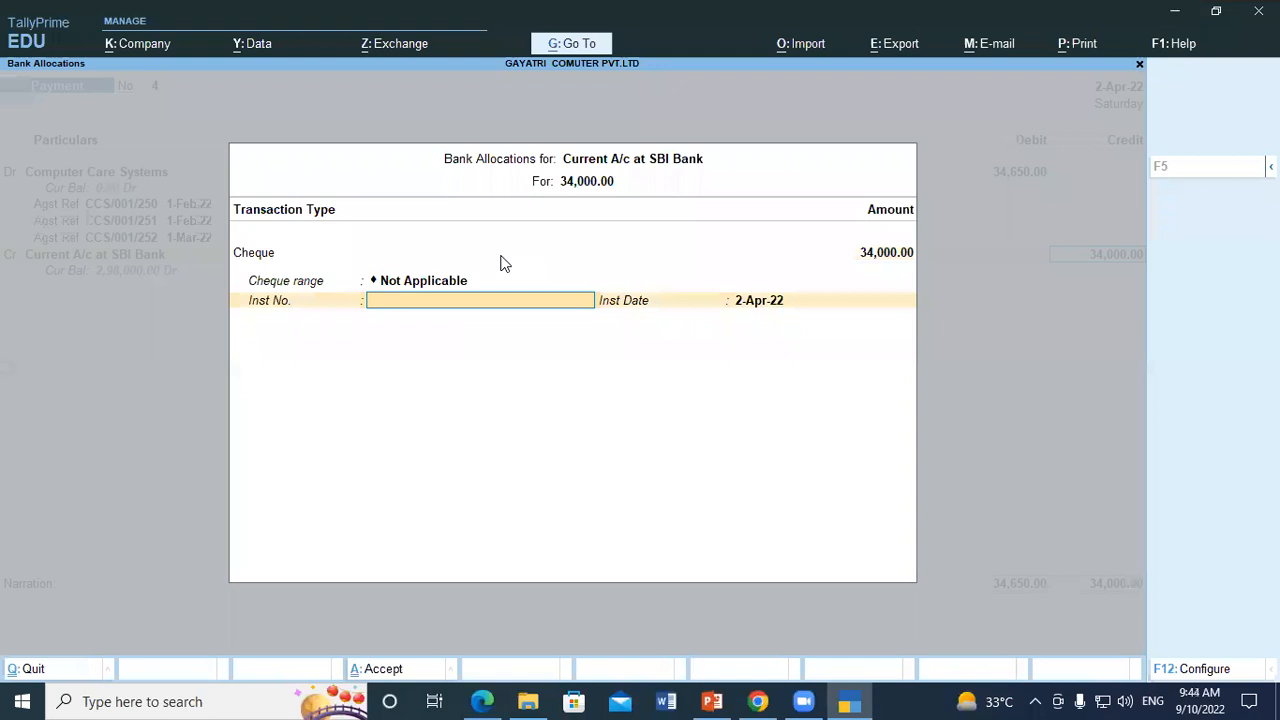
type("17892")
key("Return")
key("Return")
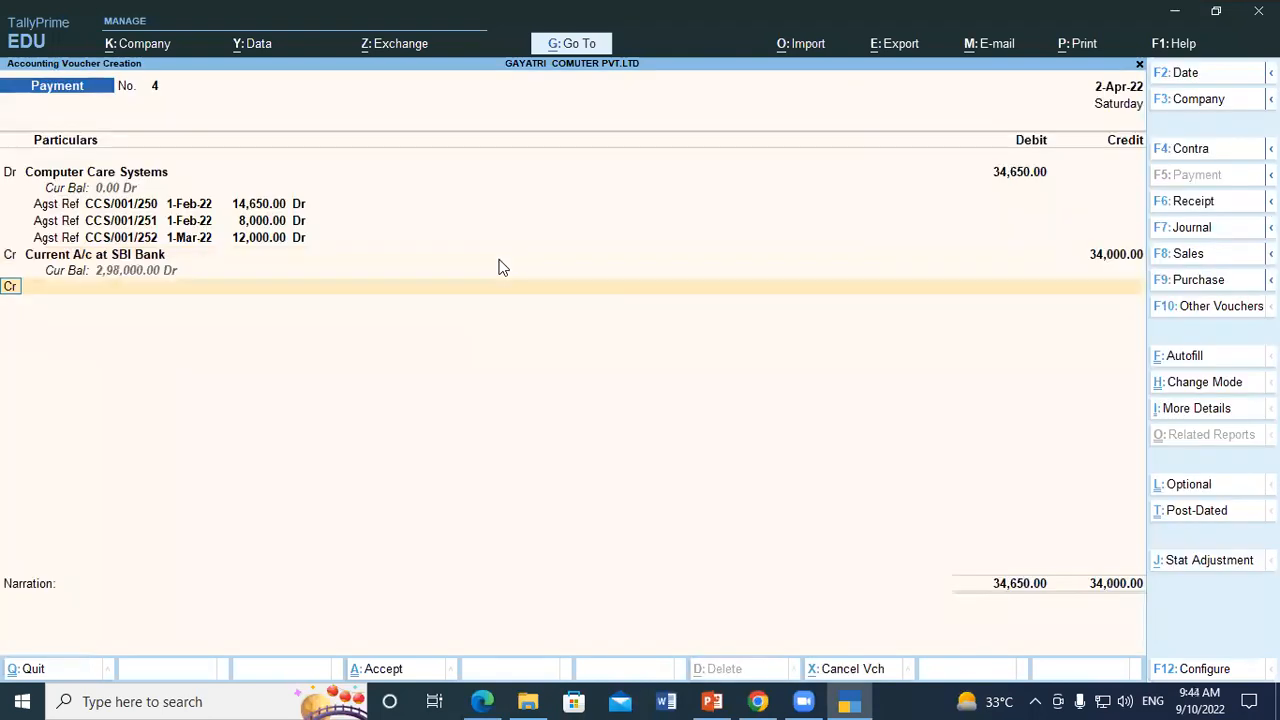
Create the ledger Discount Received under Indirect Incomes from the second credit line and save it
key("Return")
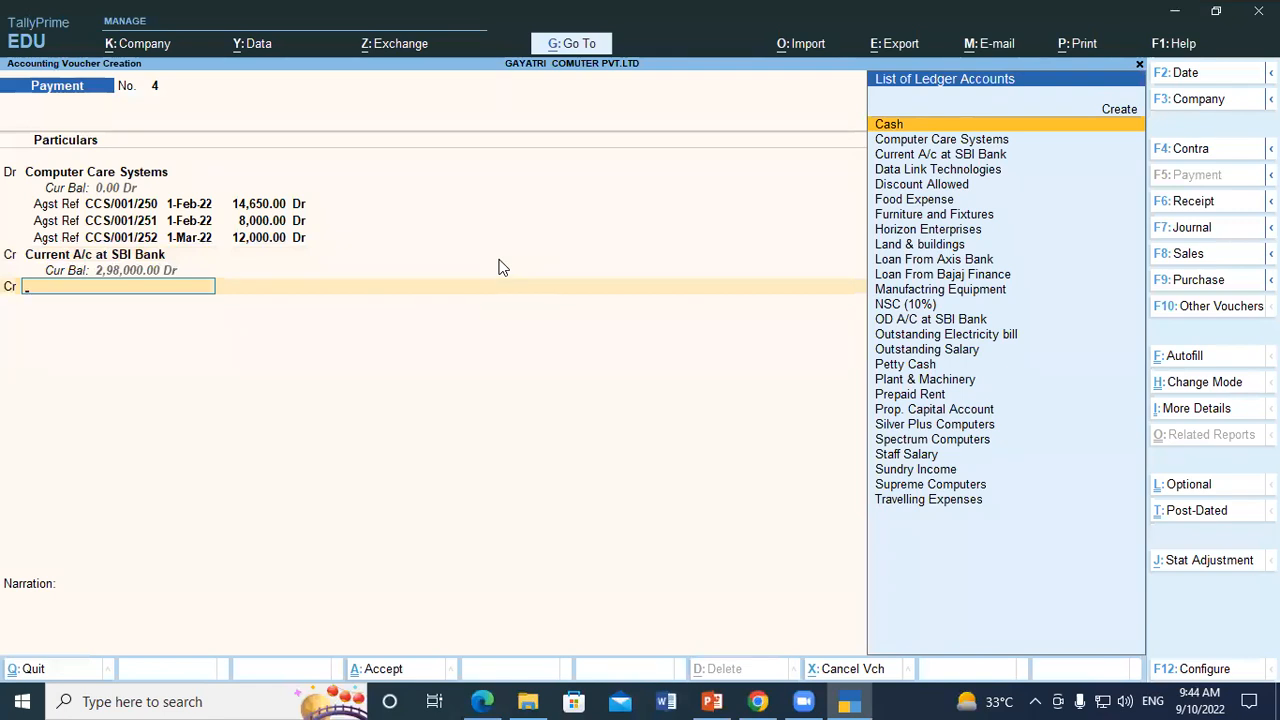
key("alt+c")
type("D")
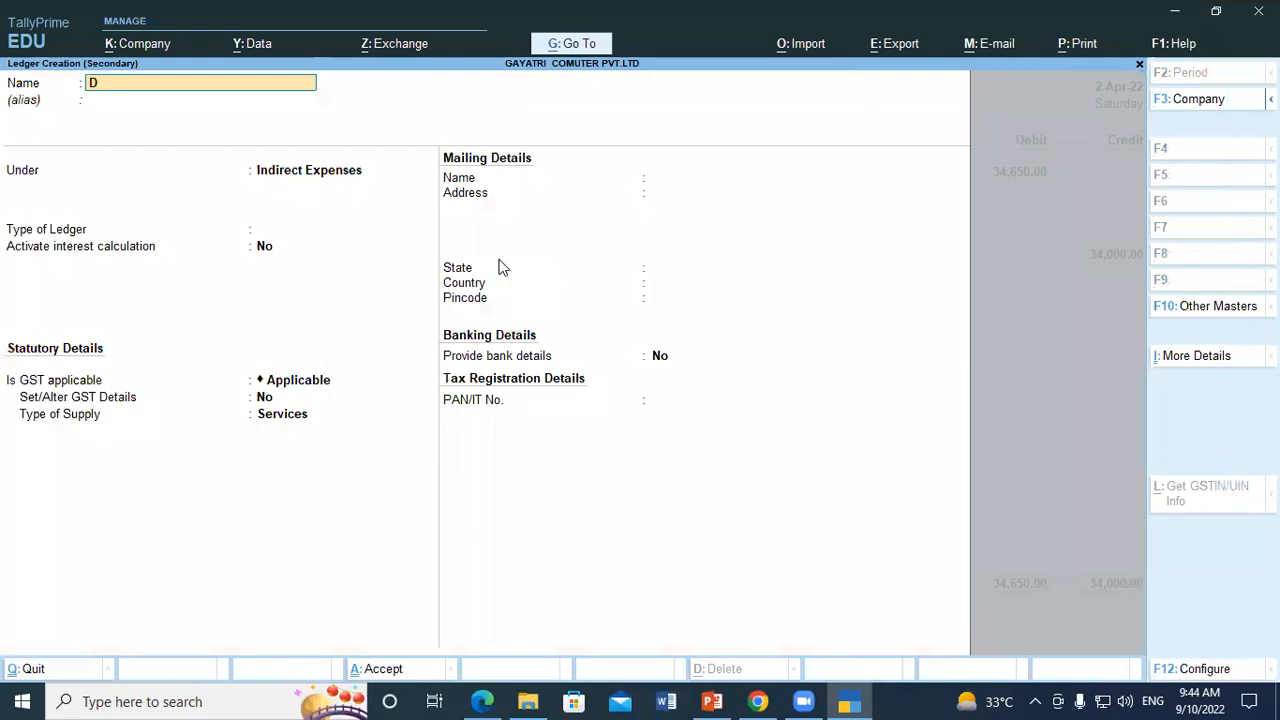
type("count Received")
key("Return")
key("Return")
type("Ind")
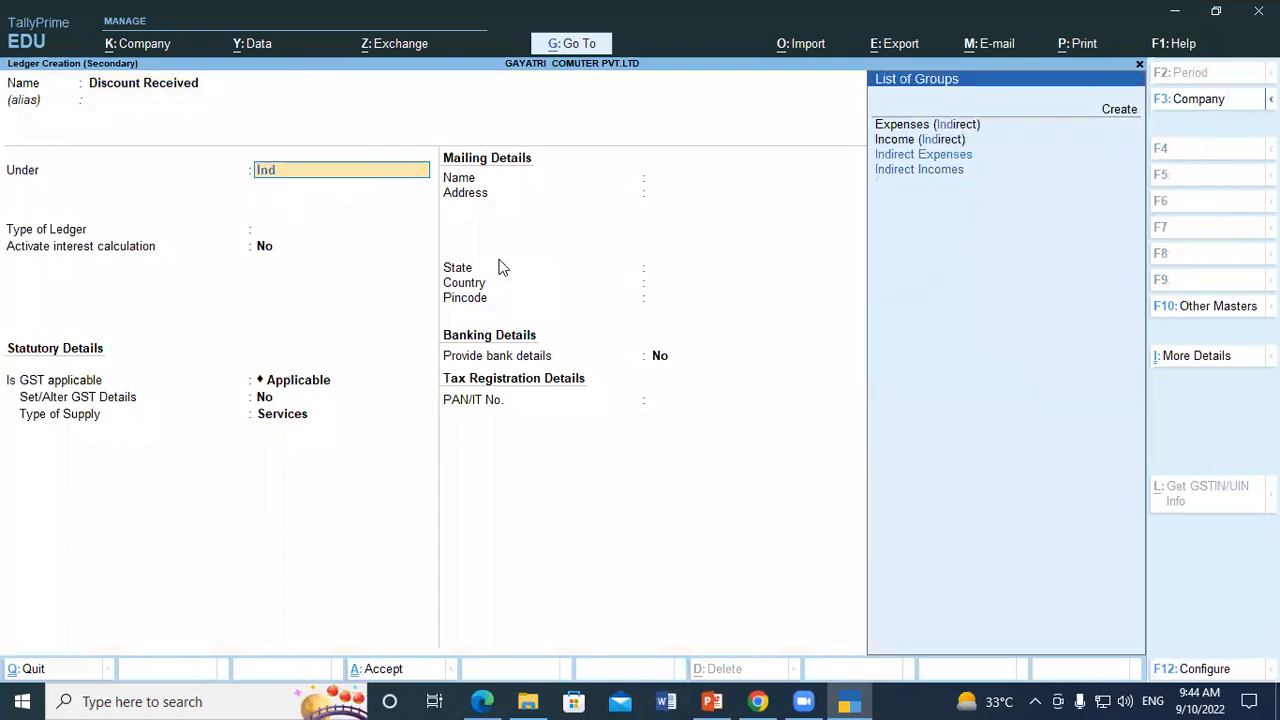
key("Down")
key("Down")
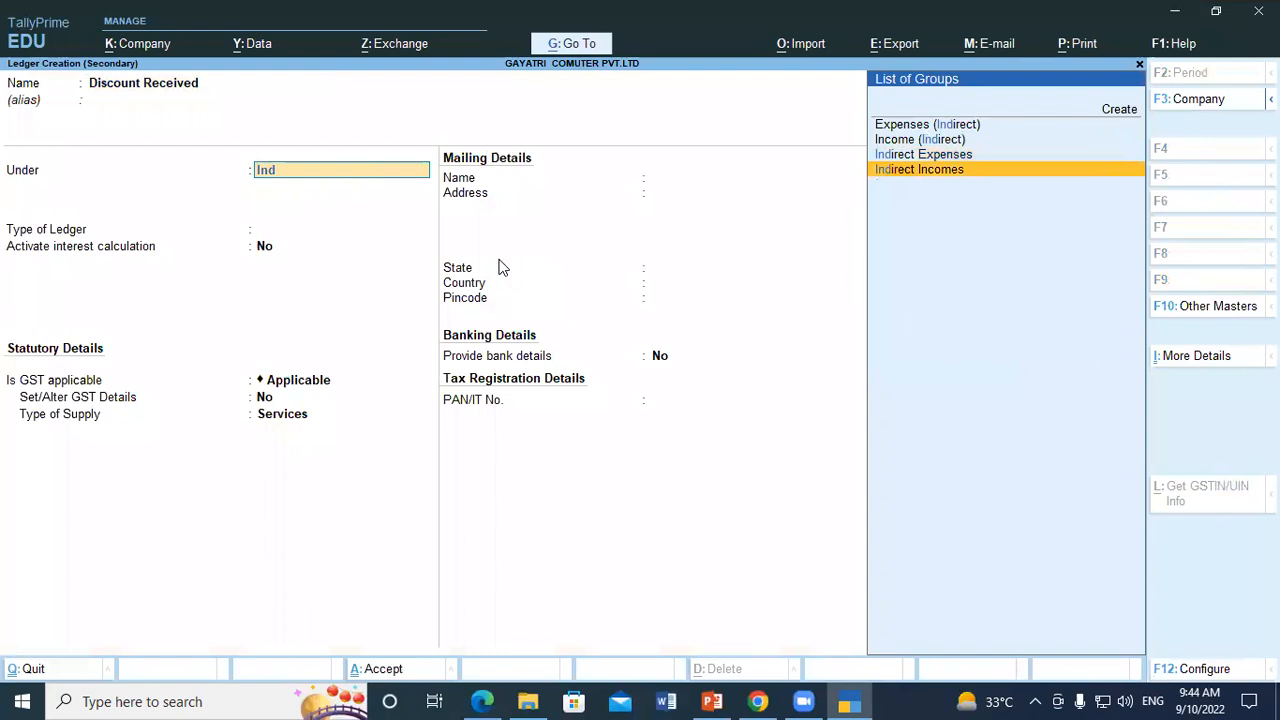
key("Return")
key("Return")
key("Return")
key("Return")
key("ctrl+a")
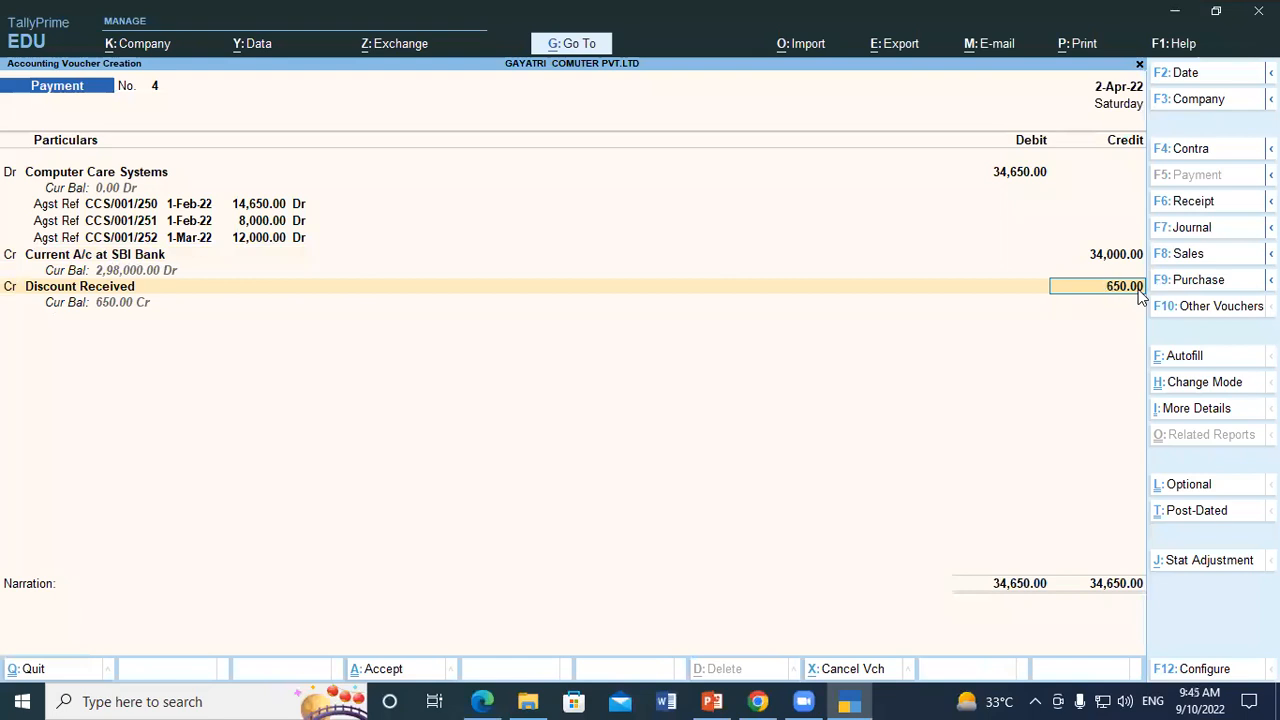
Accept 650 as the Discount Received credit and save the payment voucher with a blank narration
key("Return")
key("Return")
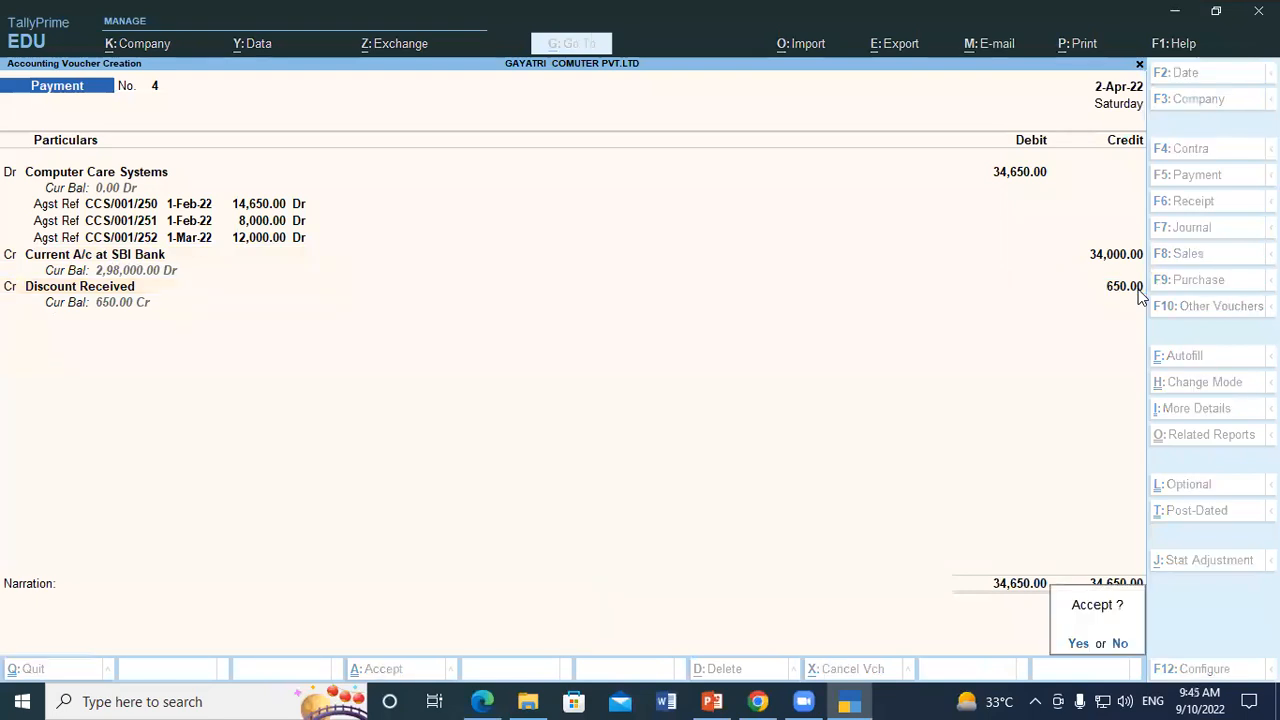
key("Return")
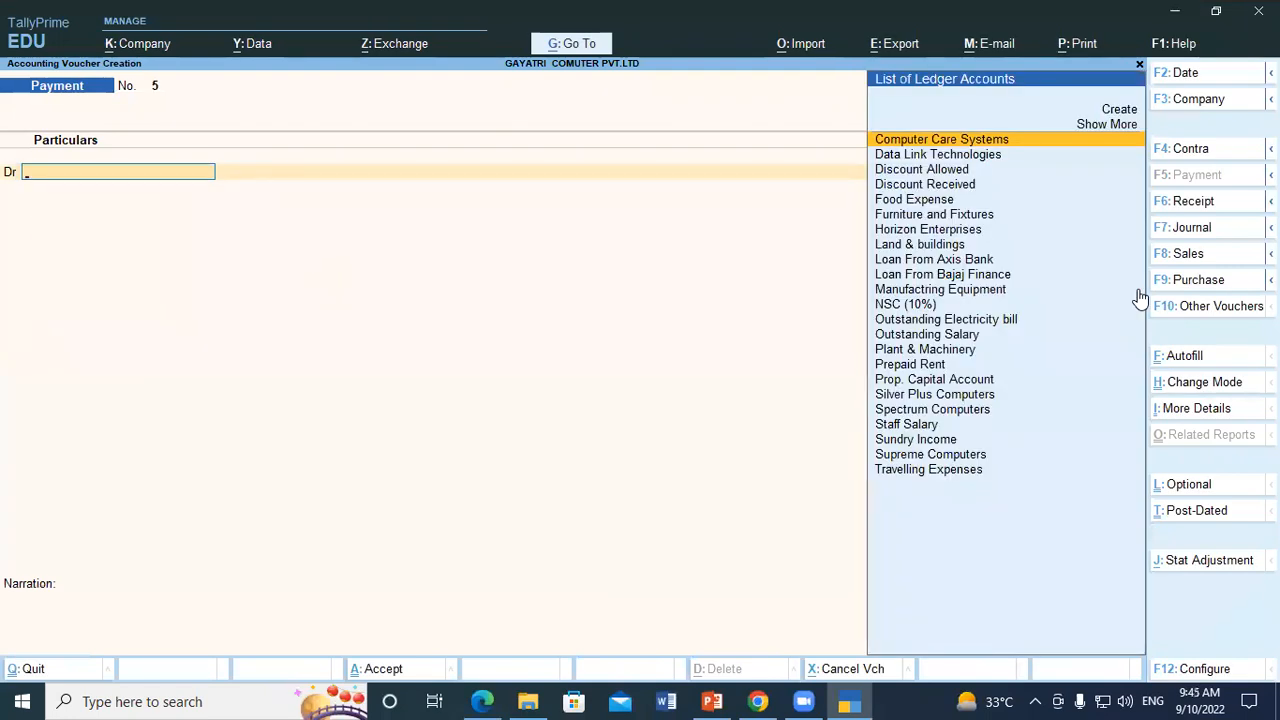
Switch to the course PDF and tick off transaction 5 as done
key("alt")
key("alt+Tab")
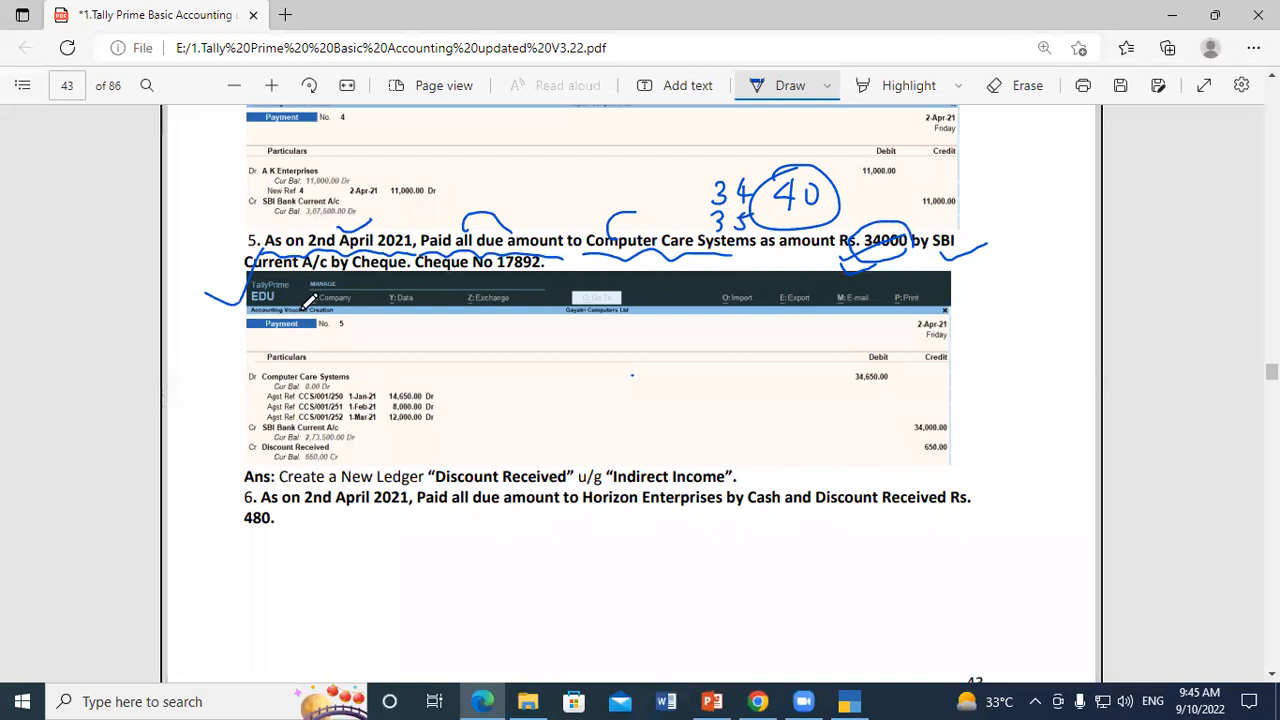
scroll(363, 354, "down", 3)
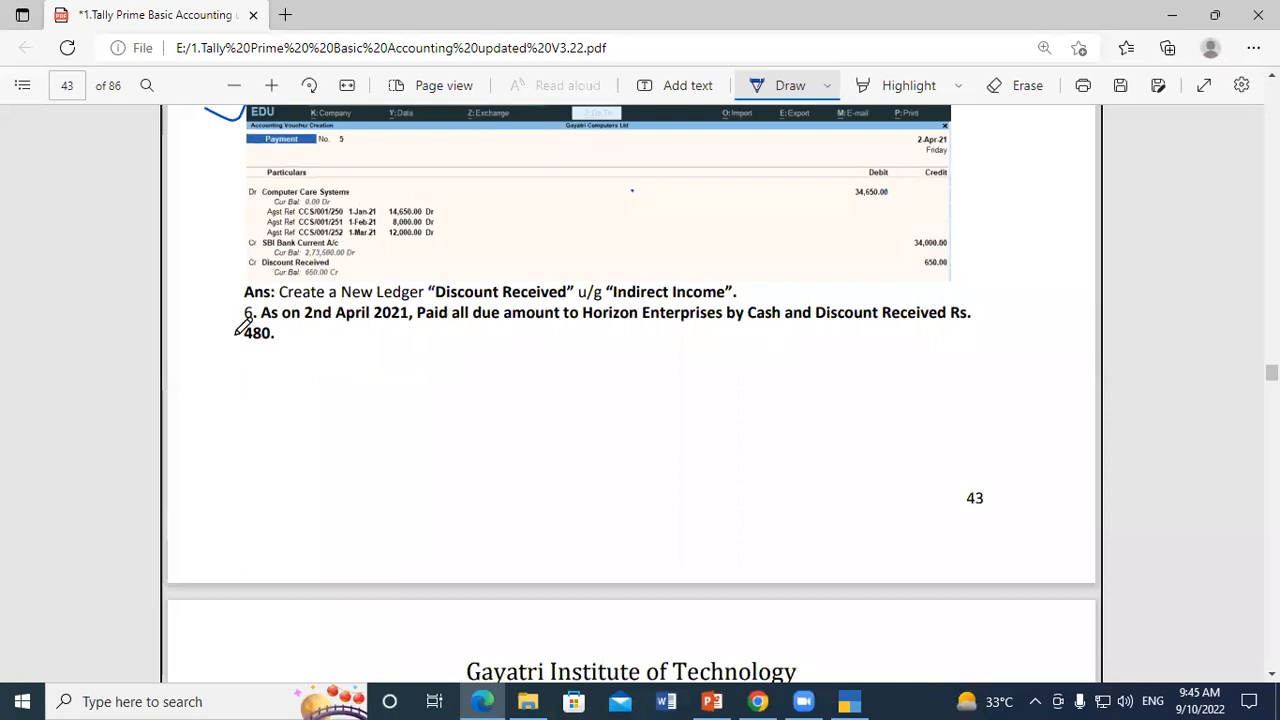
Mark up transaction 6 in the course PDF, underlining the date, all due amount, Horizon Enterprises, Cash and the 480 discount
left_click_drag(243, 350, 297, 345)
left_click_drag(262, 322, 829, 326)
left_click(573, 332)
left_click(792, 345)
left_click(935, 327)
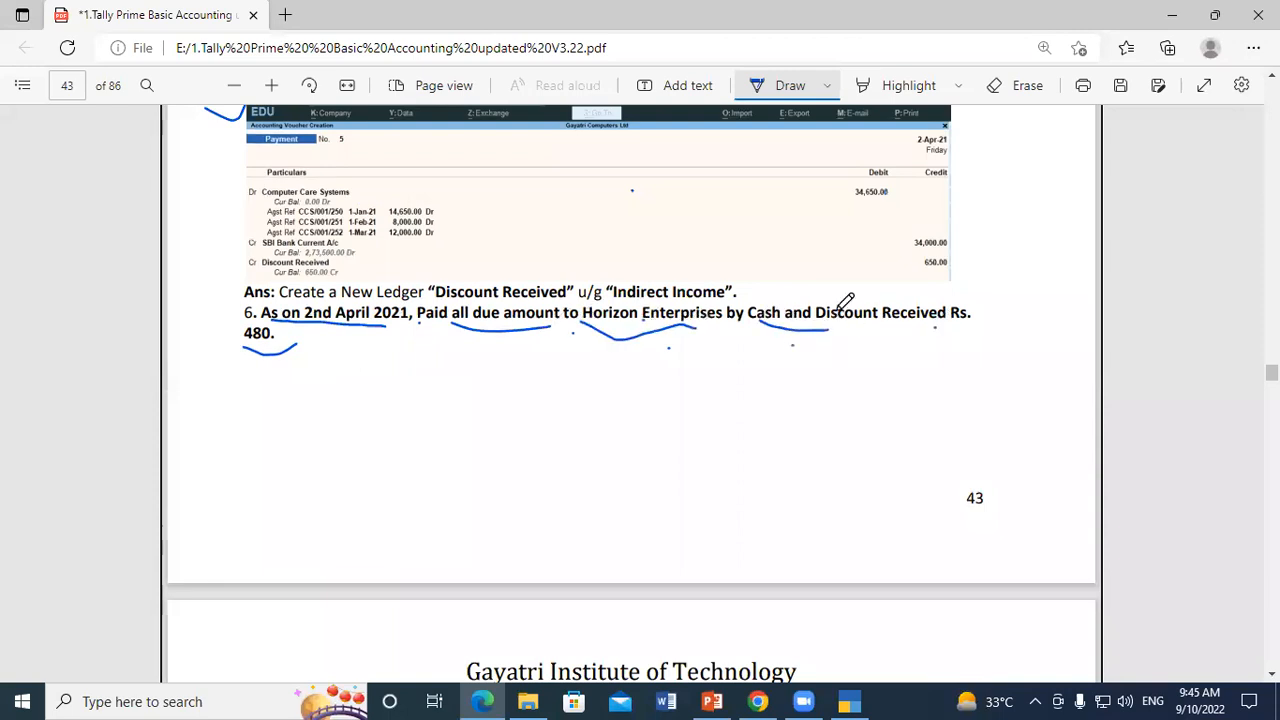
left_click(1006, 322)
mouse_move(216, 337)
left_mouse_down()
mouse_move(252, 344)
mouse_move(266, 331)
left_mouse_up()
Switch to TallyPrime and debit Horizon Enterprises against pending bill HE/002/201 for 5,480
left_click(848, 701)
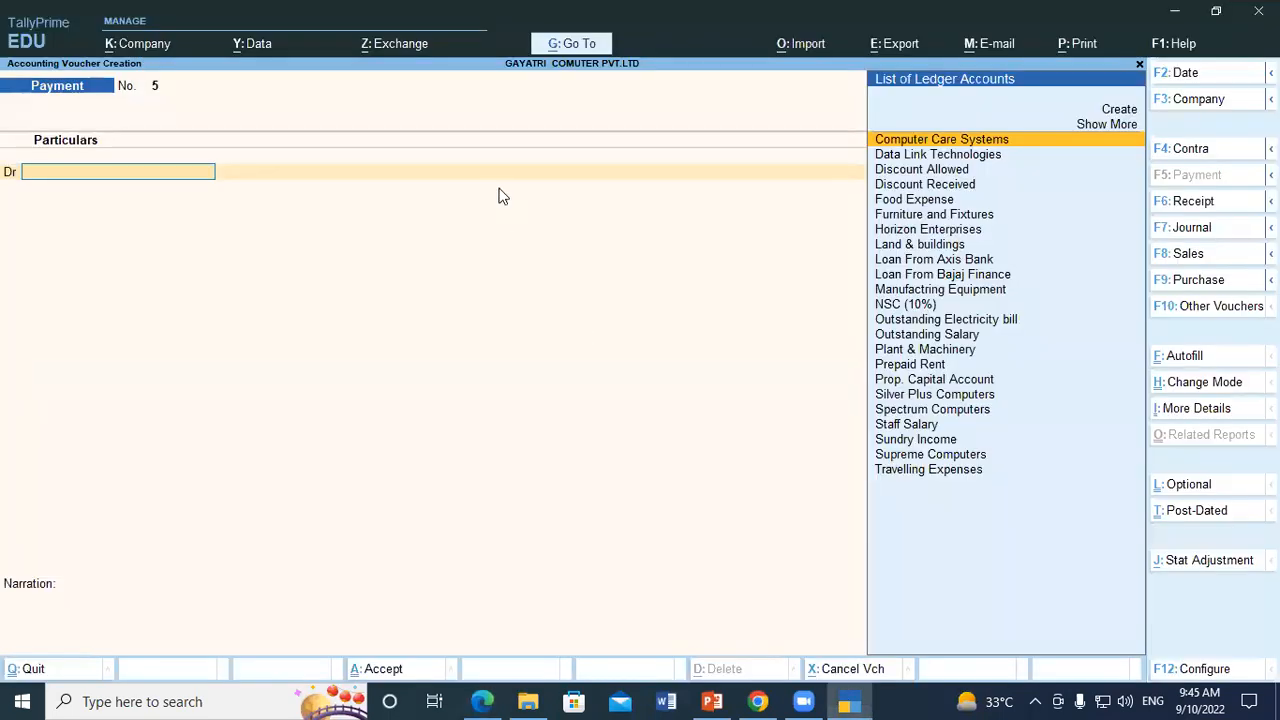
type("Ho")
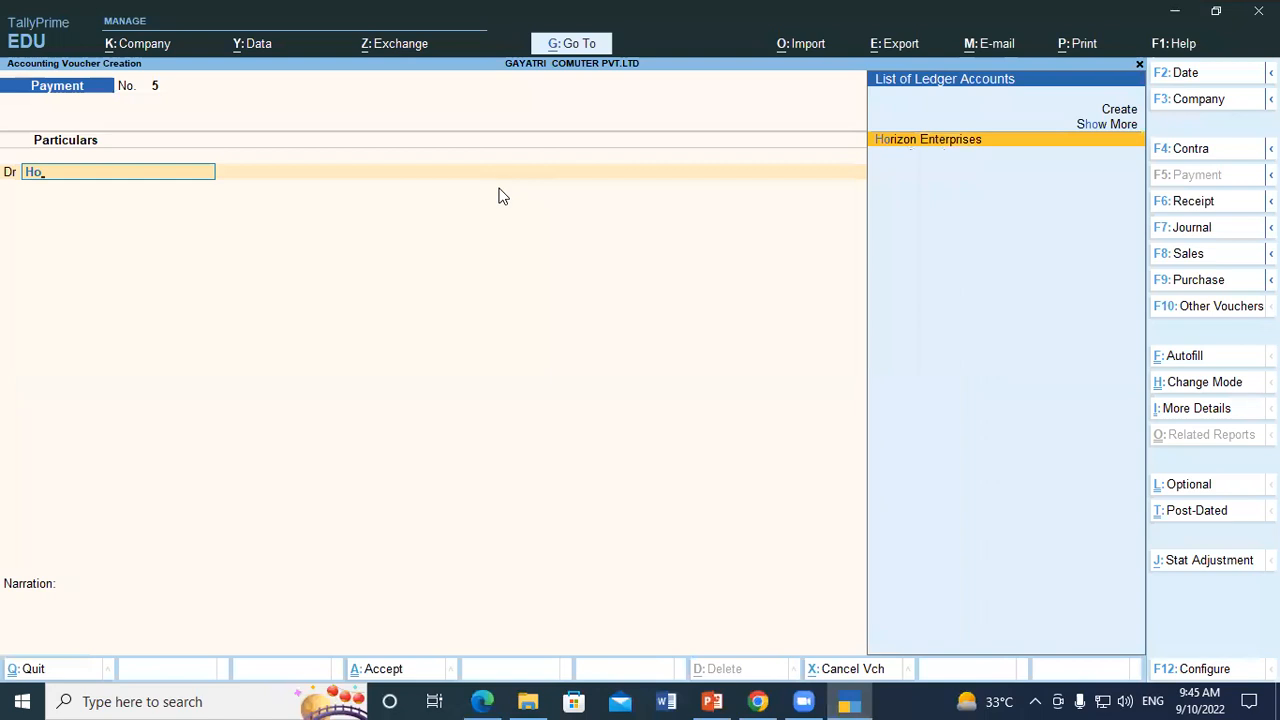
key("Return")
key("Return")
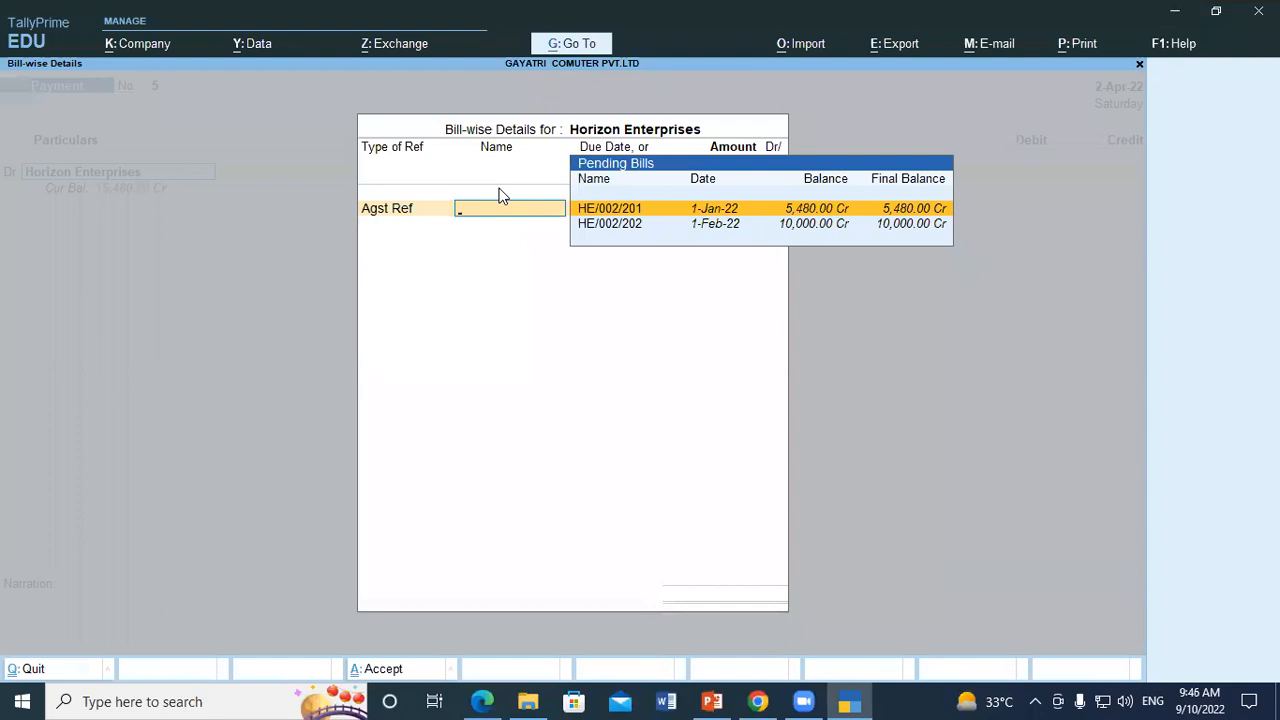
key("Return")
key("Return")
key("Return")
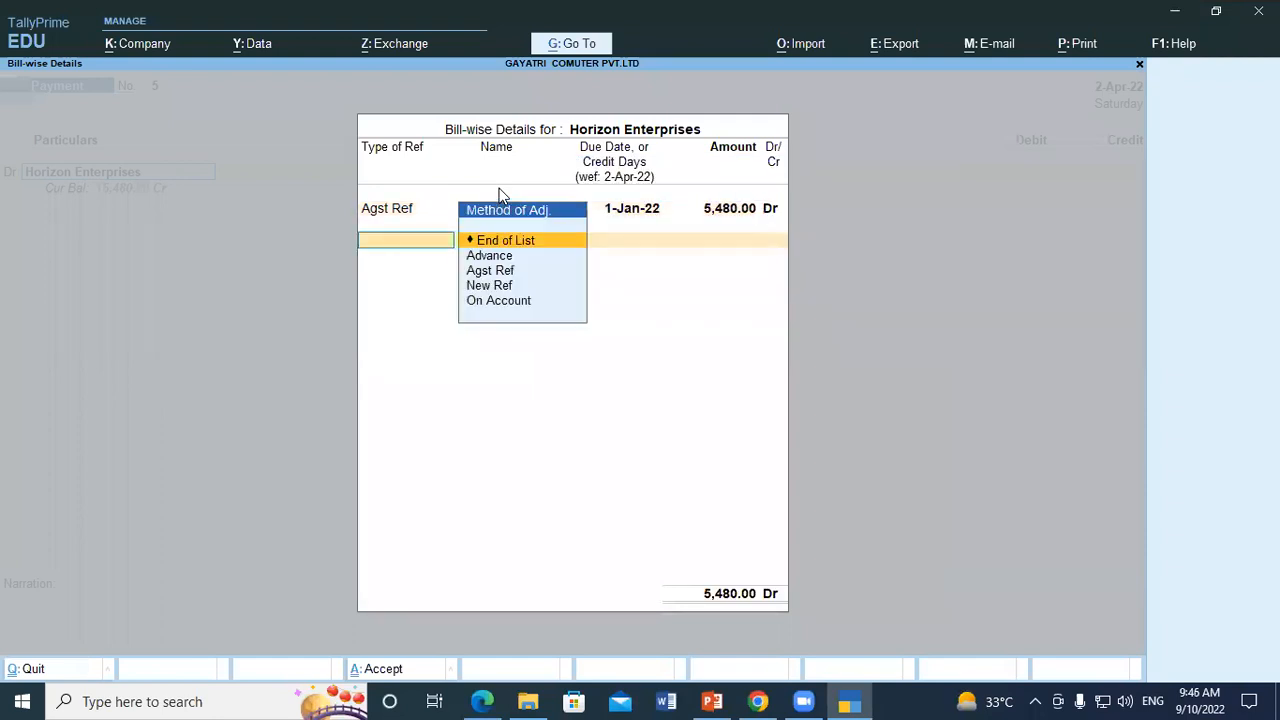
Add a second Agst Ref for bill HE/002/202 at 10,000 and accept the bill-wise details and debit amount
key("Down")
key("Down")
key("Return")
key("Return")
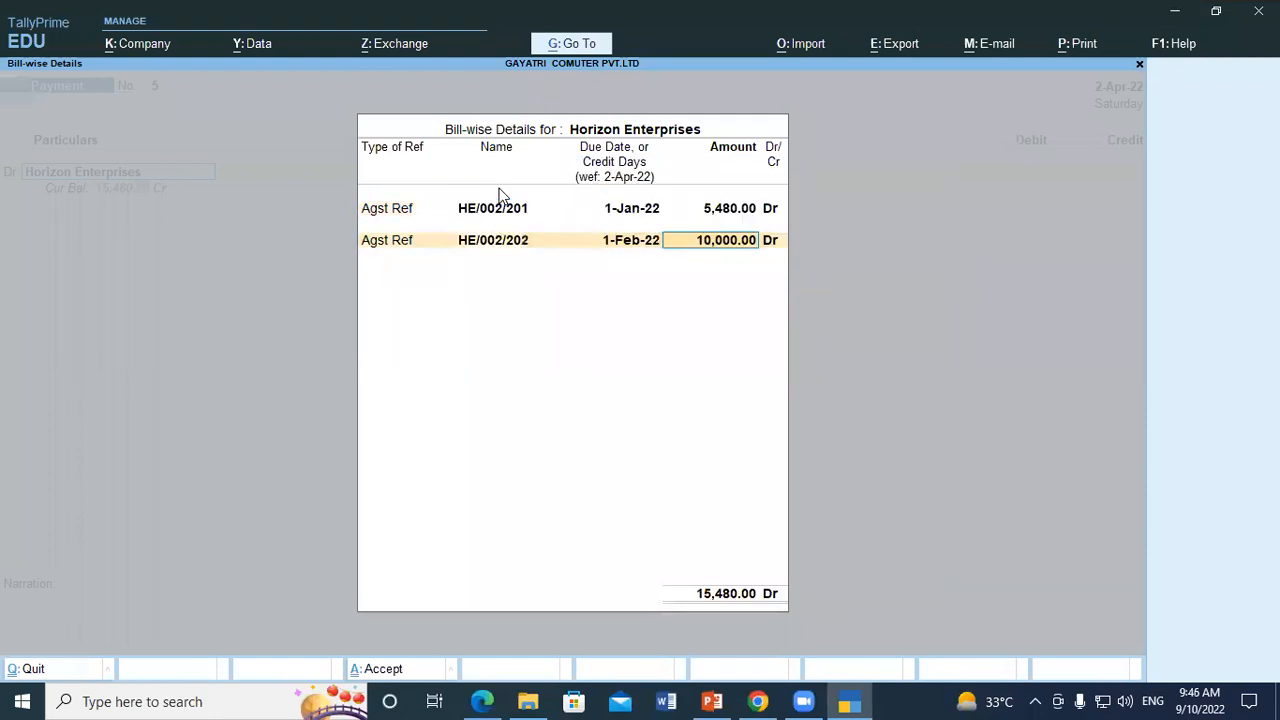
key("Return")
key("Return")
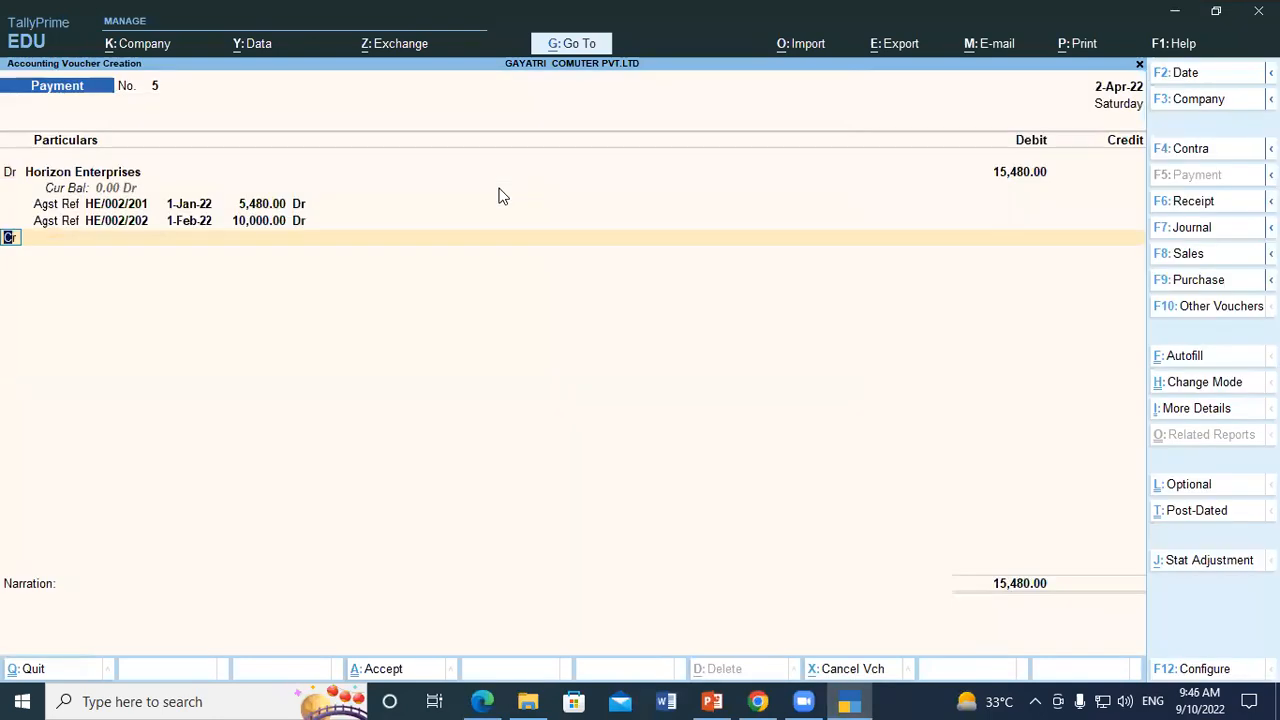
Credit Discount Received with 480 in the payment voucher
key("Return")
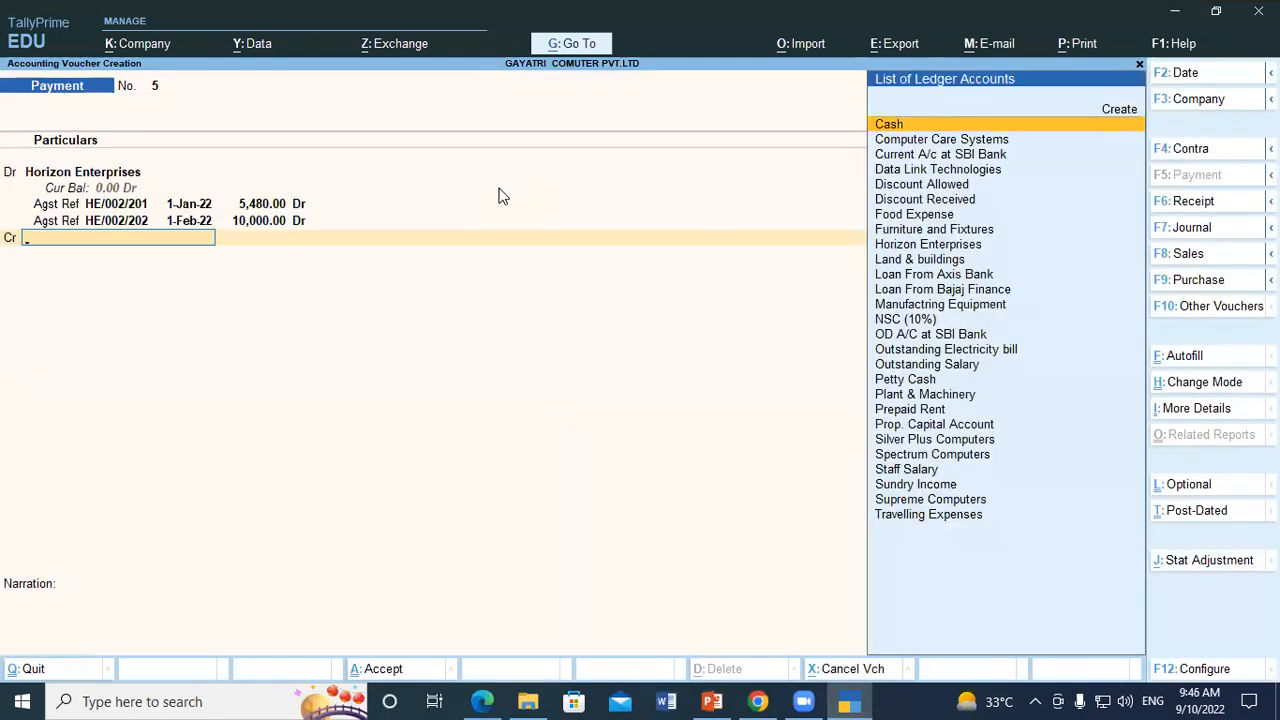
type("Di")
key("Down")
key("Return")
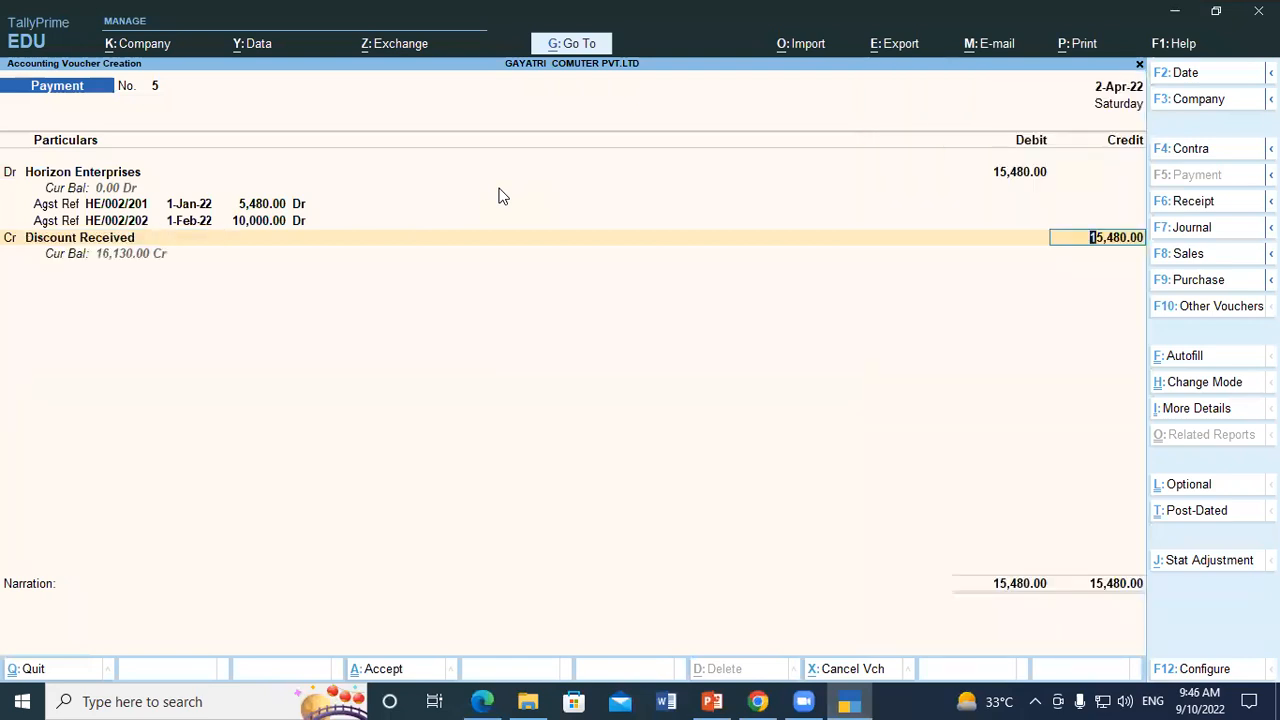
type("480")
key("Return")
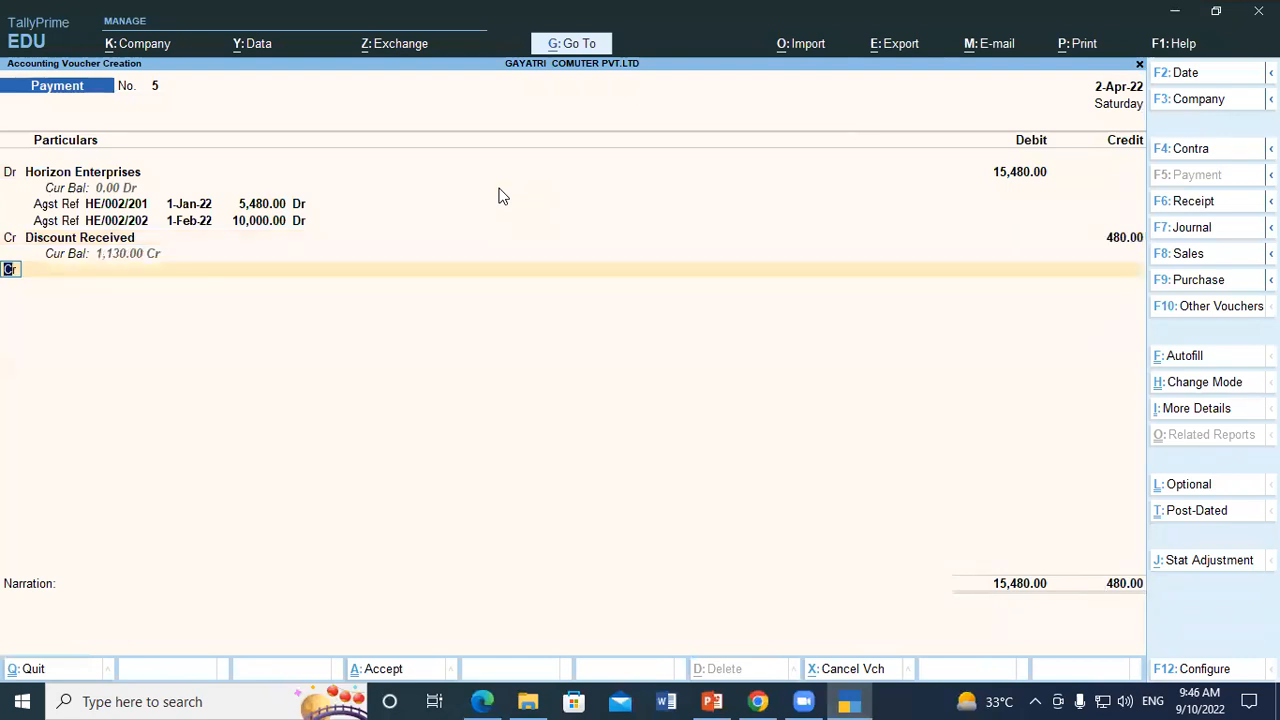
Check the payment mode in the course PDF, credit Cash with 15,000 and save the voucher with a blank narration
key("Return")
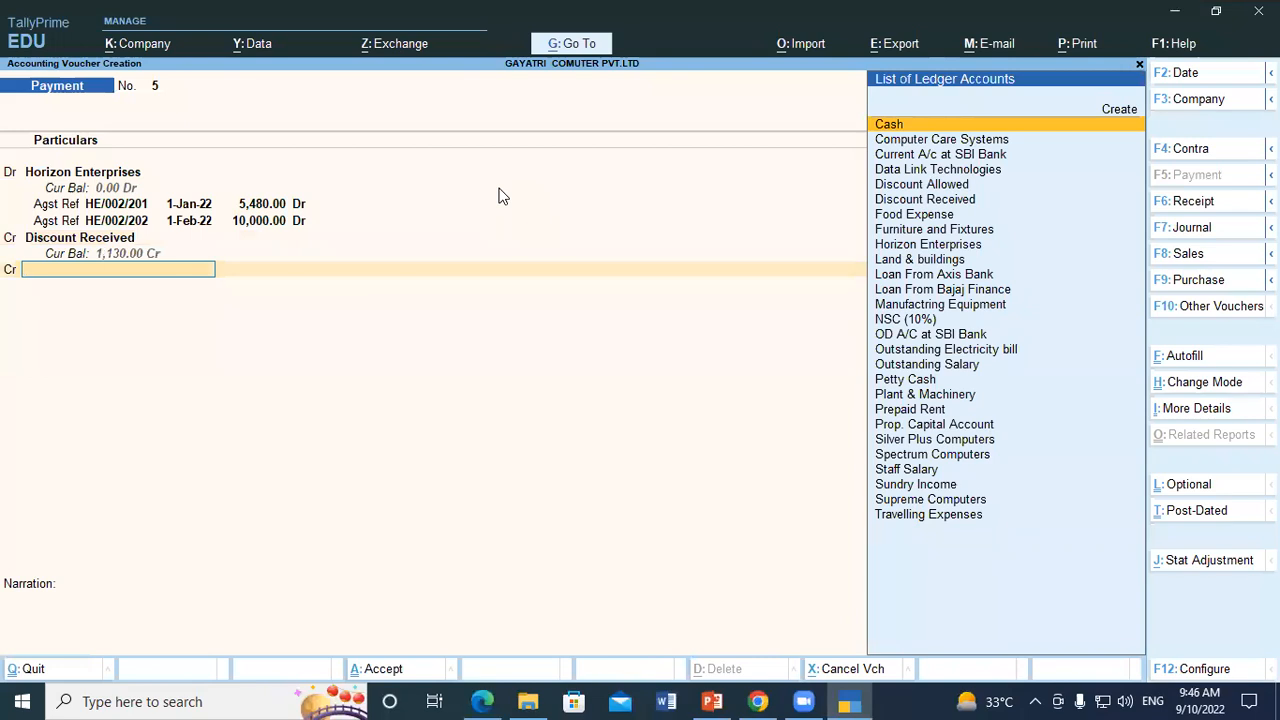
key("alt+Tab")
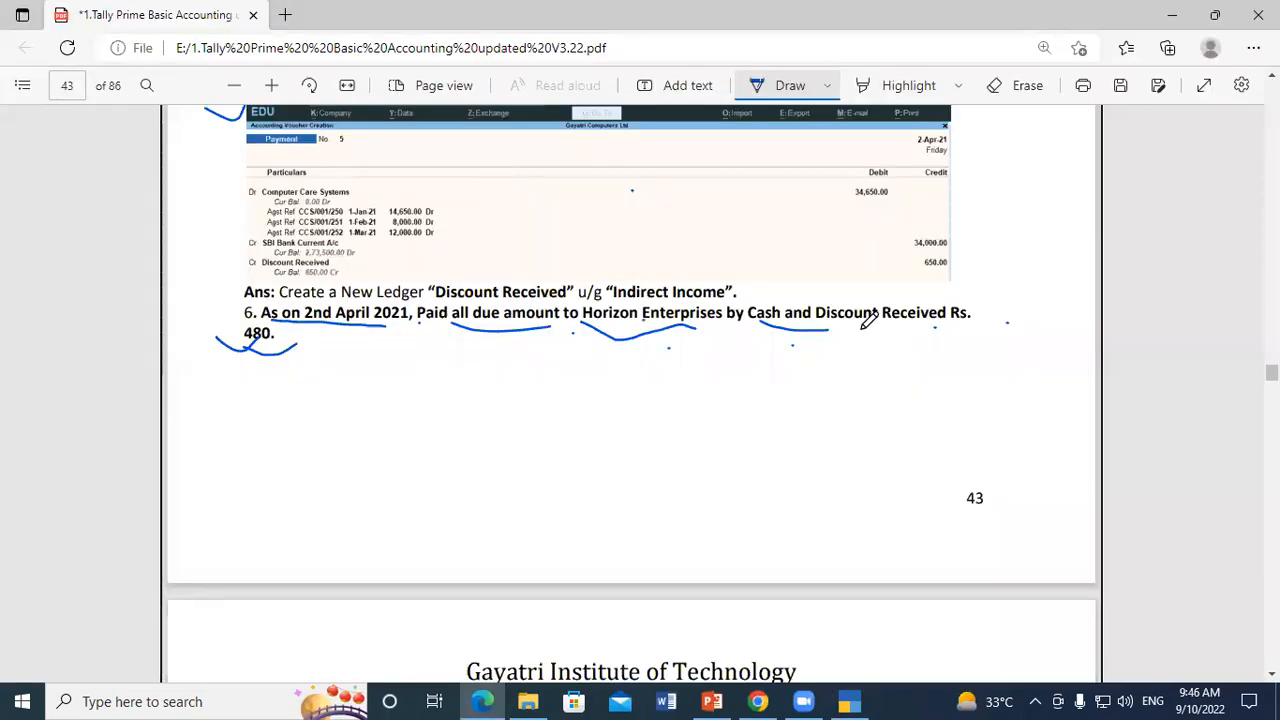
key("alt+Tab")
type("C")
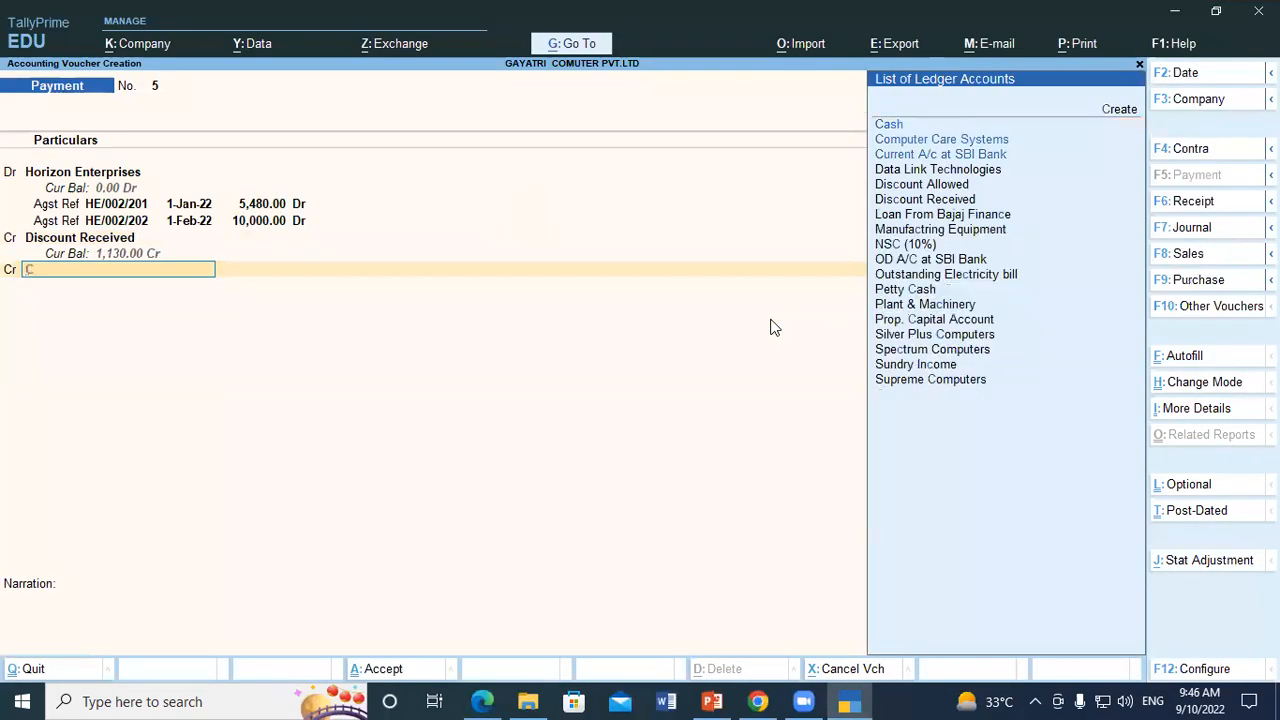
type("ash")
key("Return")
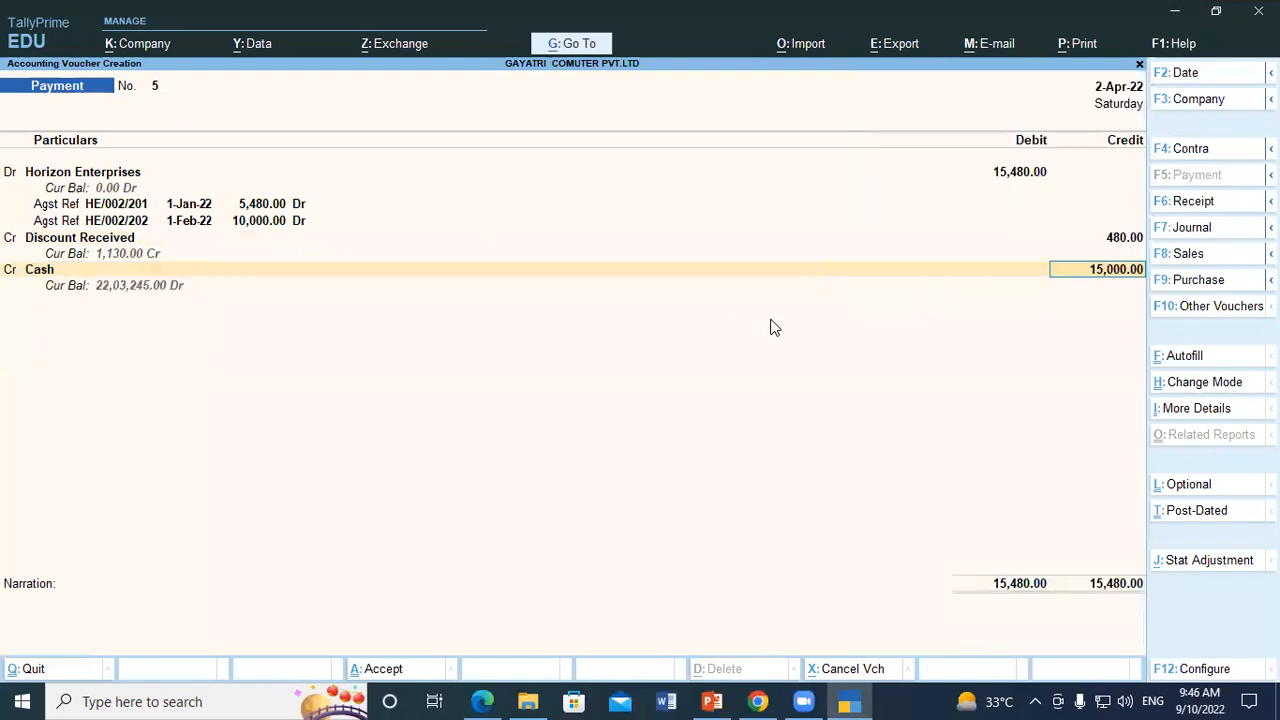
key("Return")
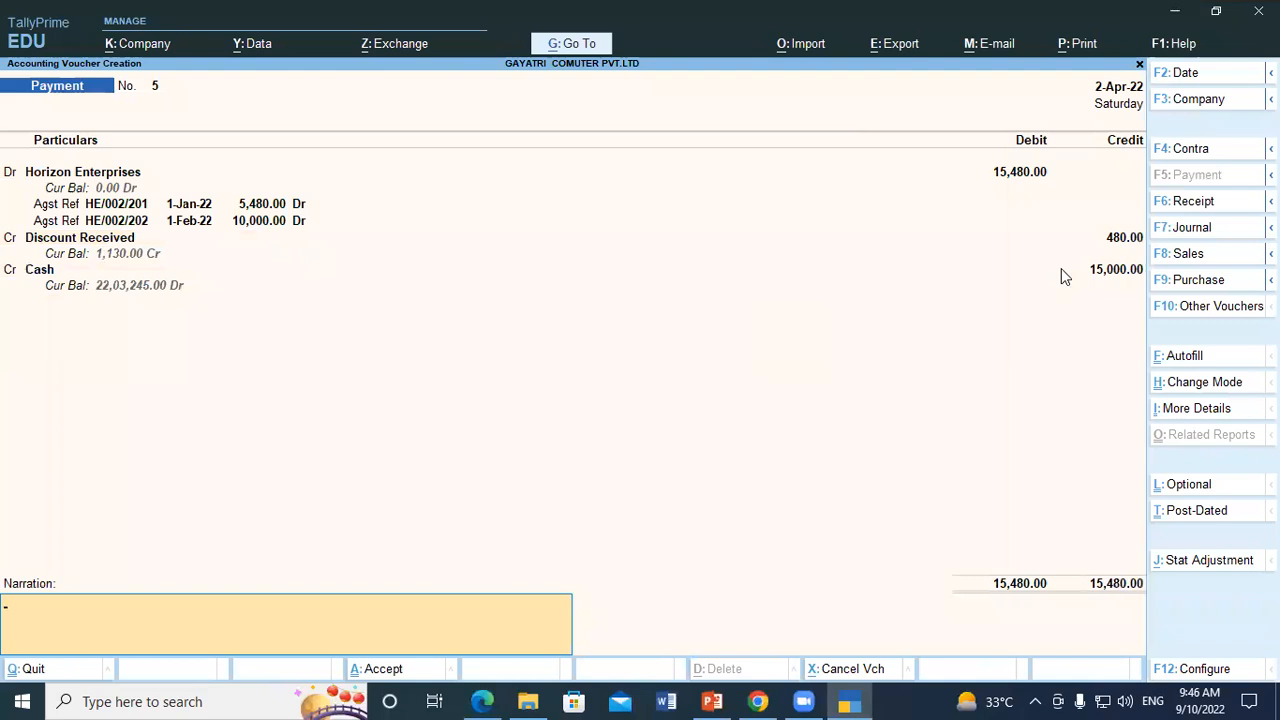
key("Return")
key("Return")
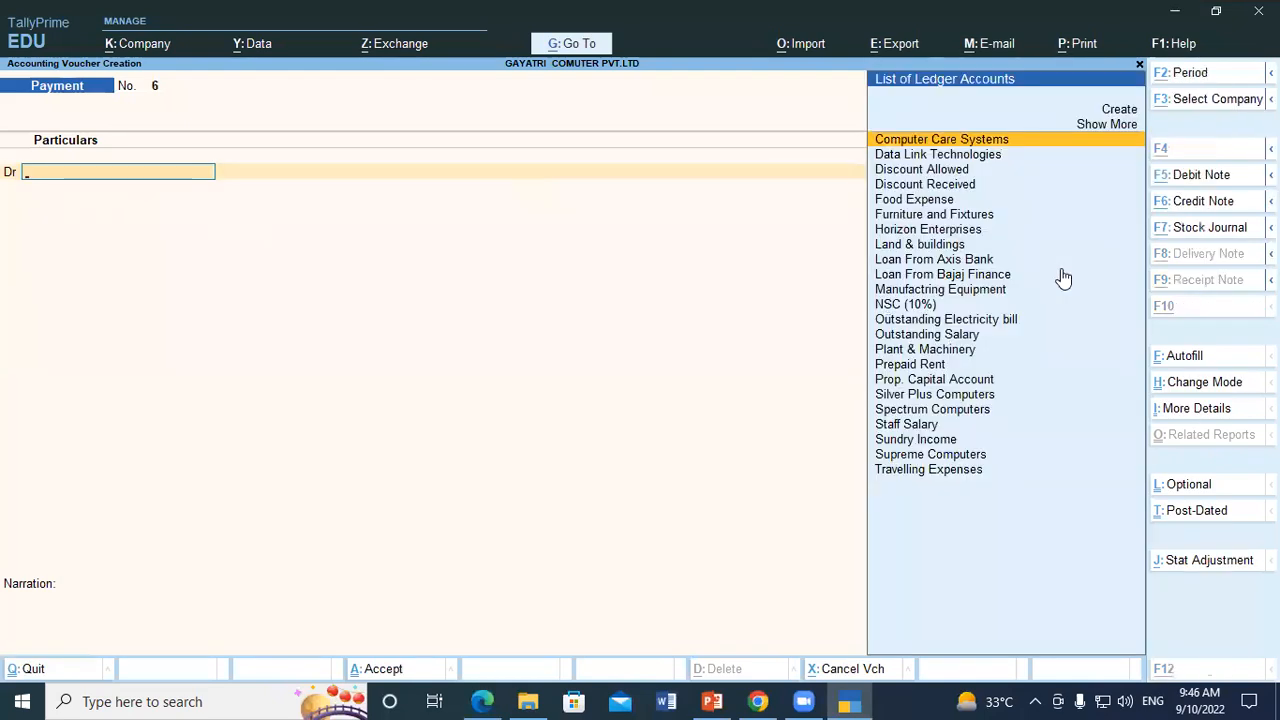
Switch to the course PDF and tick transaction 7 beside cheque number 17894
key("alt+Tab")
scroll(366, 414, "down", 3)
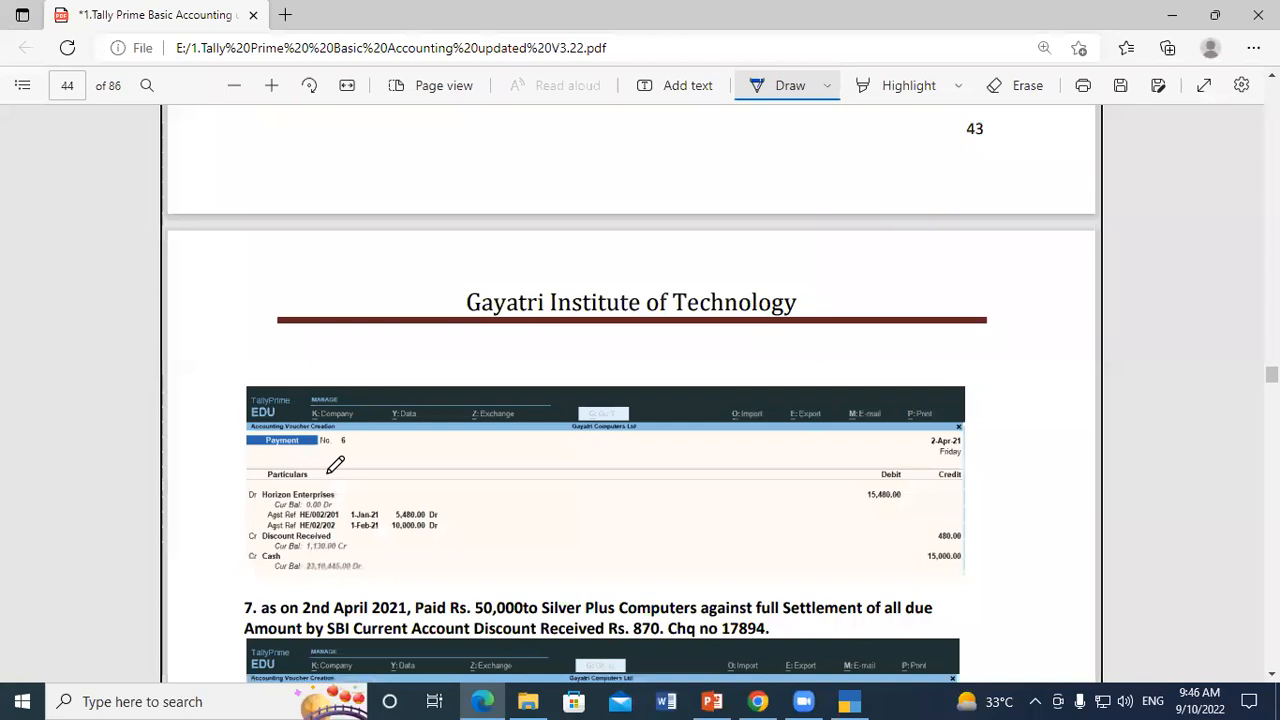
scroll(334, 463, "down", 2)
scroll(722, 449, "down", 1)
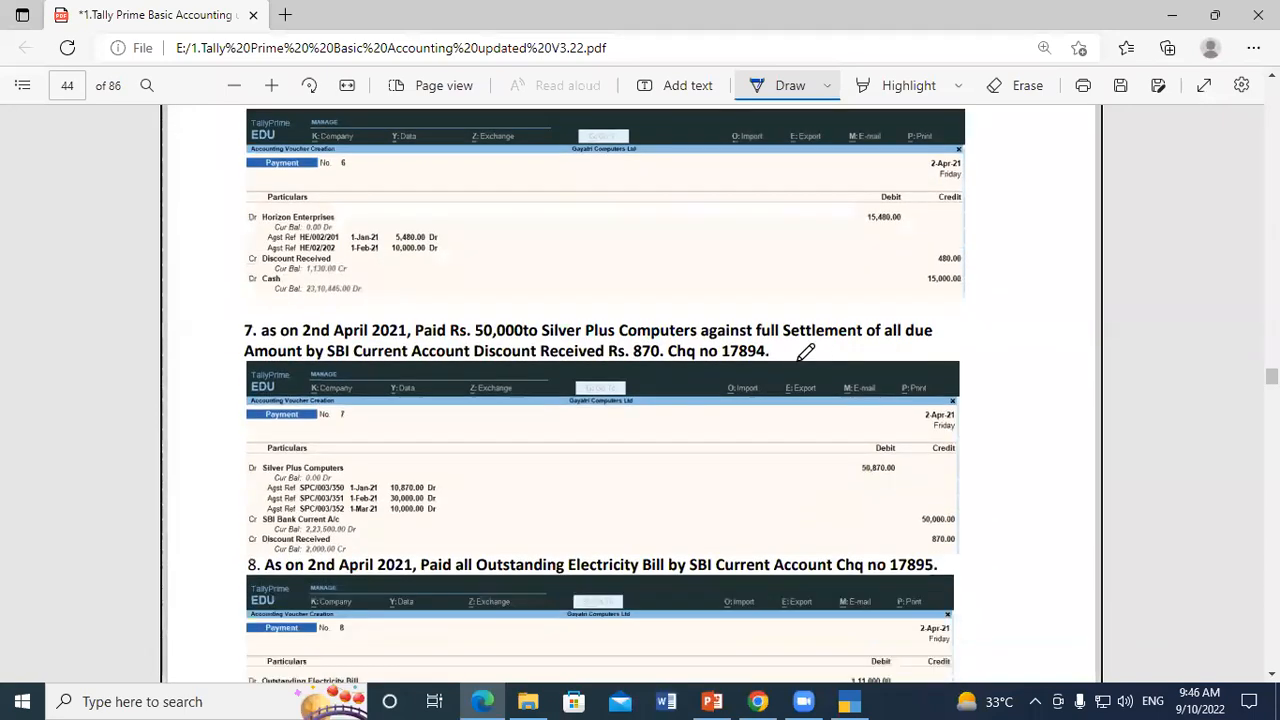
mouse_move(772, 357)
left_mouse_down()
mouse_move(805, 364)
mouse_move(830, 347)
left_mouse_up()
scroll(680, 374, "down", 2)
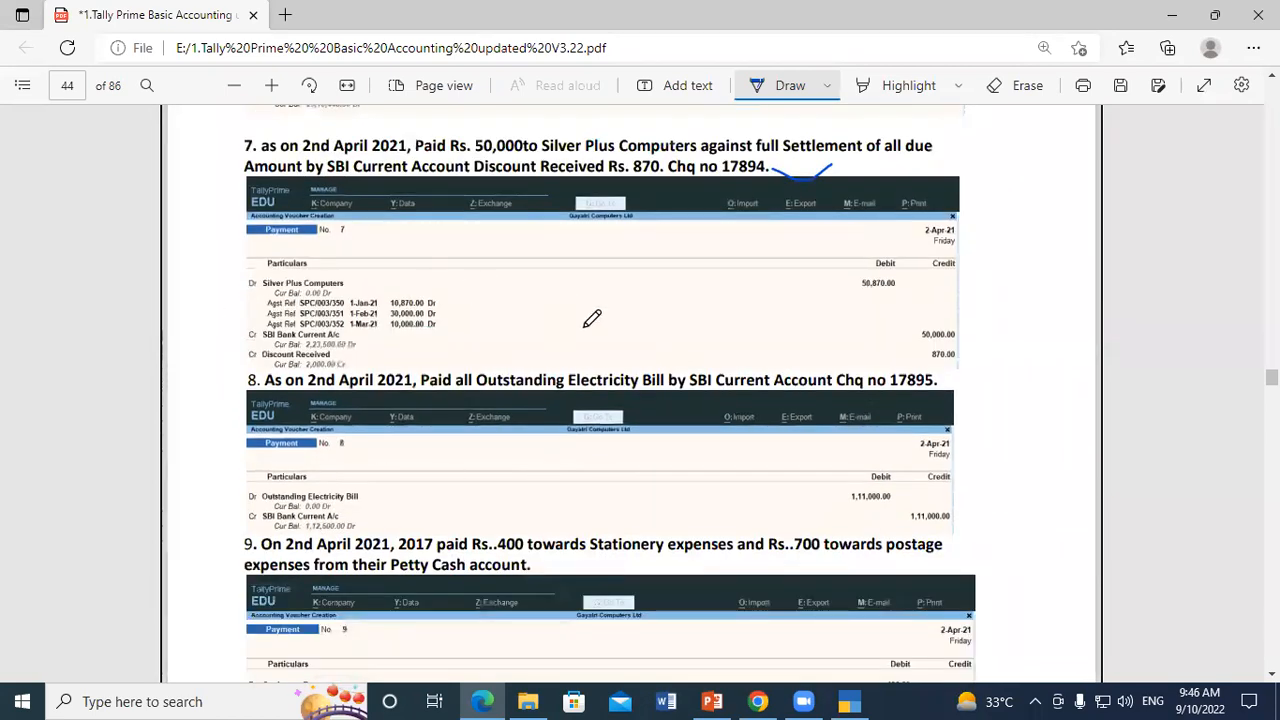
Tick transaction 8 at its number and cheque number in the PDF, and underline all Outstanding Electricity
mouse_move(211, 384)
left_mouse_down()
mouse_move(242, 399)
mouse_move(276, 360)
left_mouse_up()
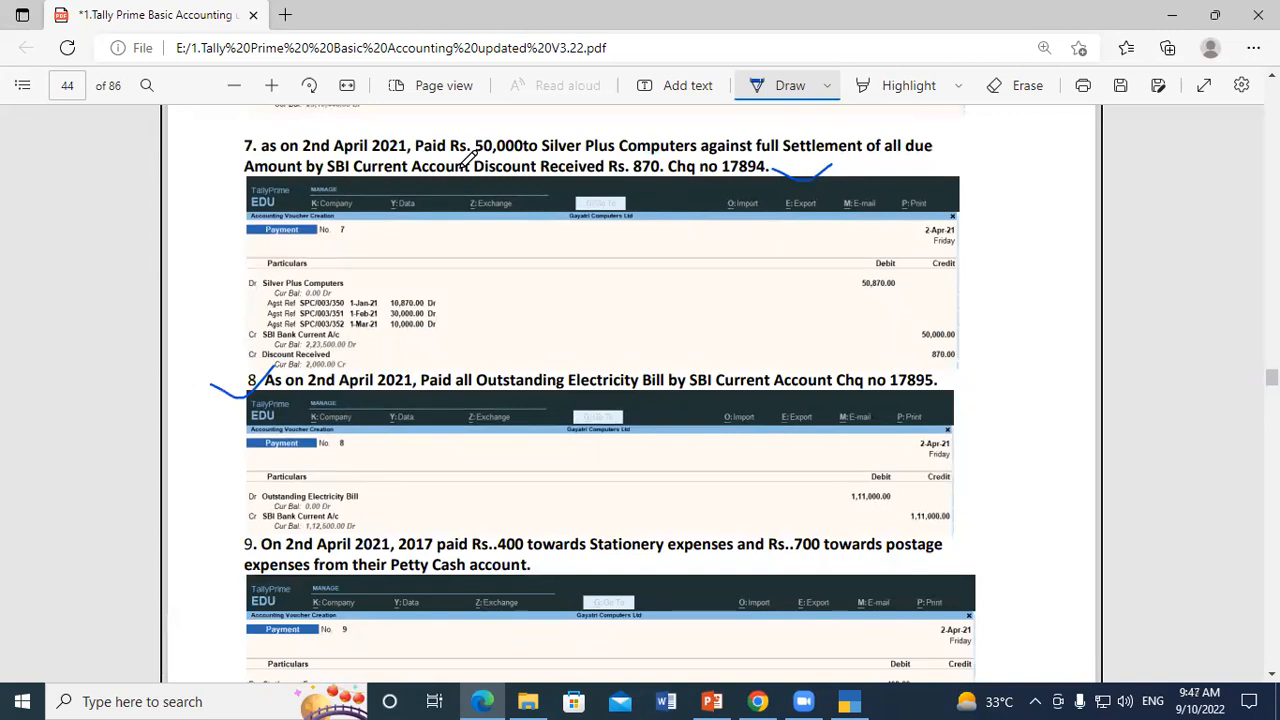
left_click_drag(466, 389, 638, 390)
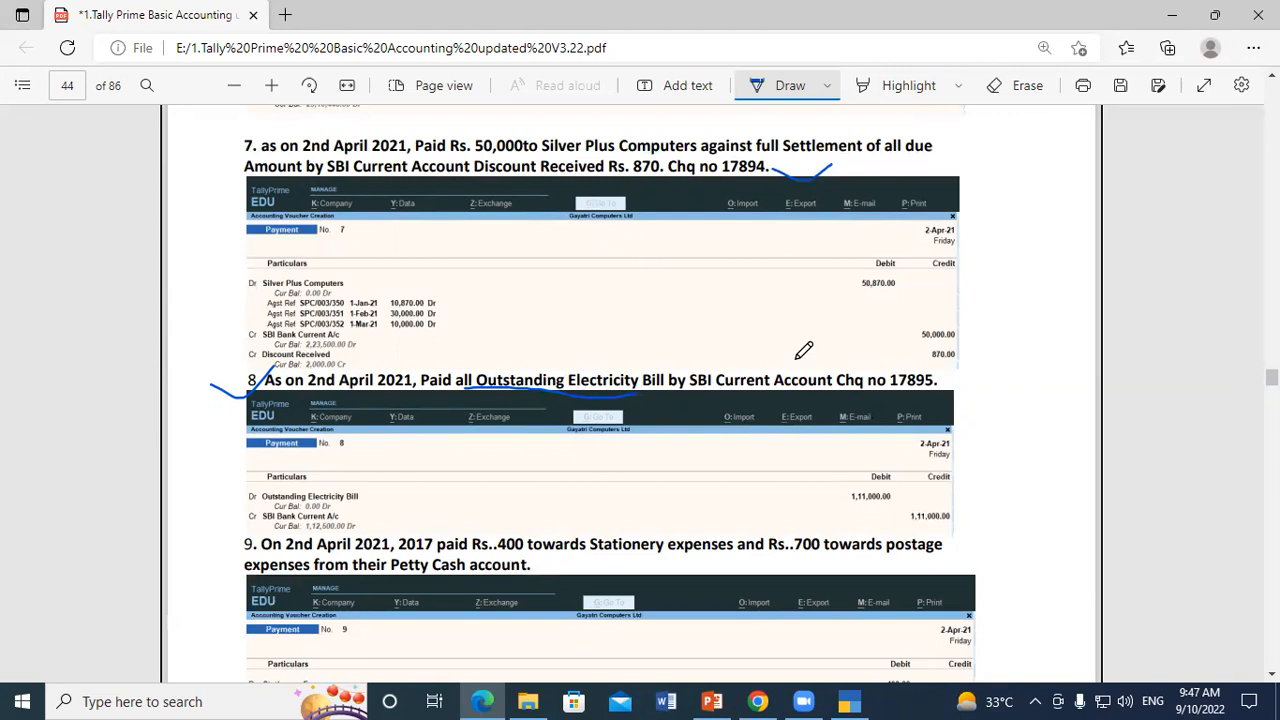
left_click_drag(582, 366, 638, 347)
scroll(354, 355, "down", 2)
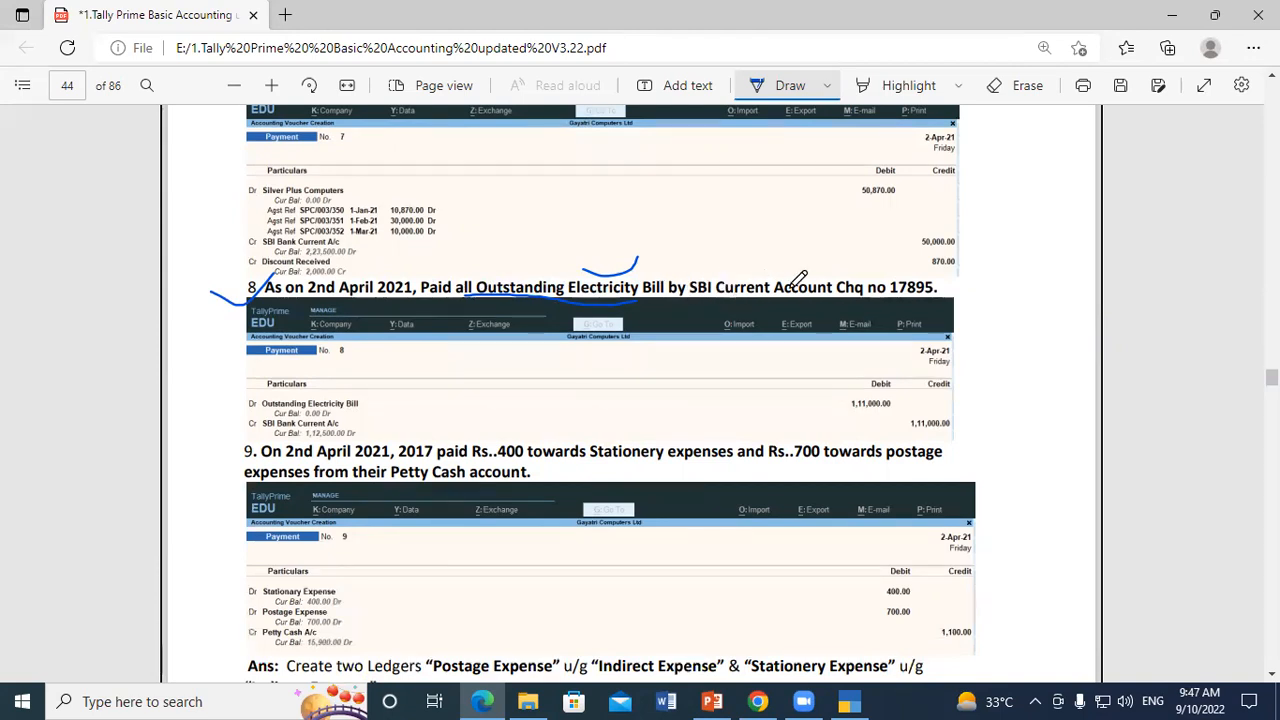
left_click_drag(940, 297, 983, 281)
mouse_move(222, 281)
left_mouse_down()
mouse_move(240, 292)
mouse_move(262, 269)
left_mouse_up()
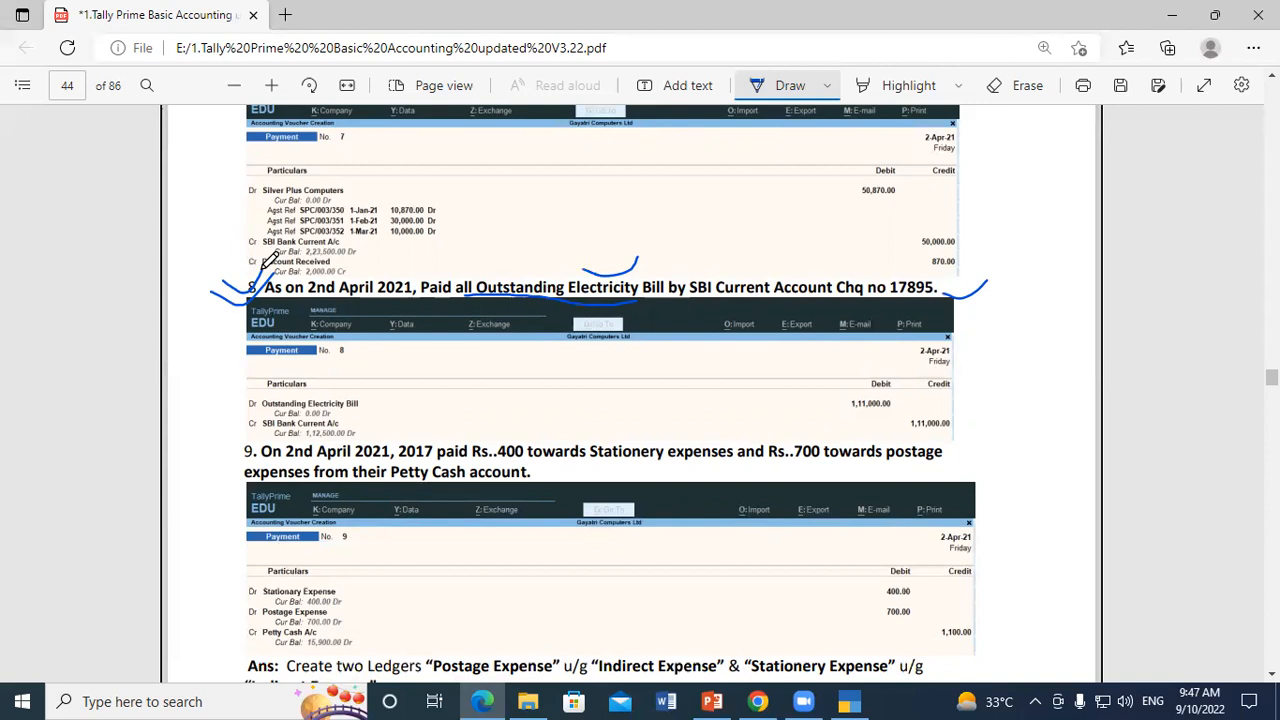
left_click_drag(965, 277, 996, 268)
Handwrite Exp → Dr above the electricity bill and (P) → Cr above SBI Current Account, underlining both notes
left_click_drag(532, 283, 566, 198)
mouse_move(577, 189)
left_mouse_down()
mouse_move(580, 207)
mouse_move(795, 197)
left_mouse_up()
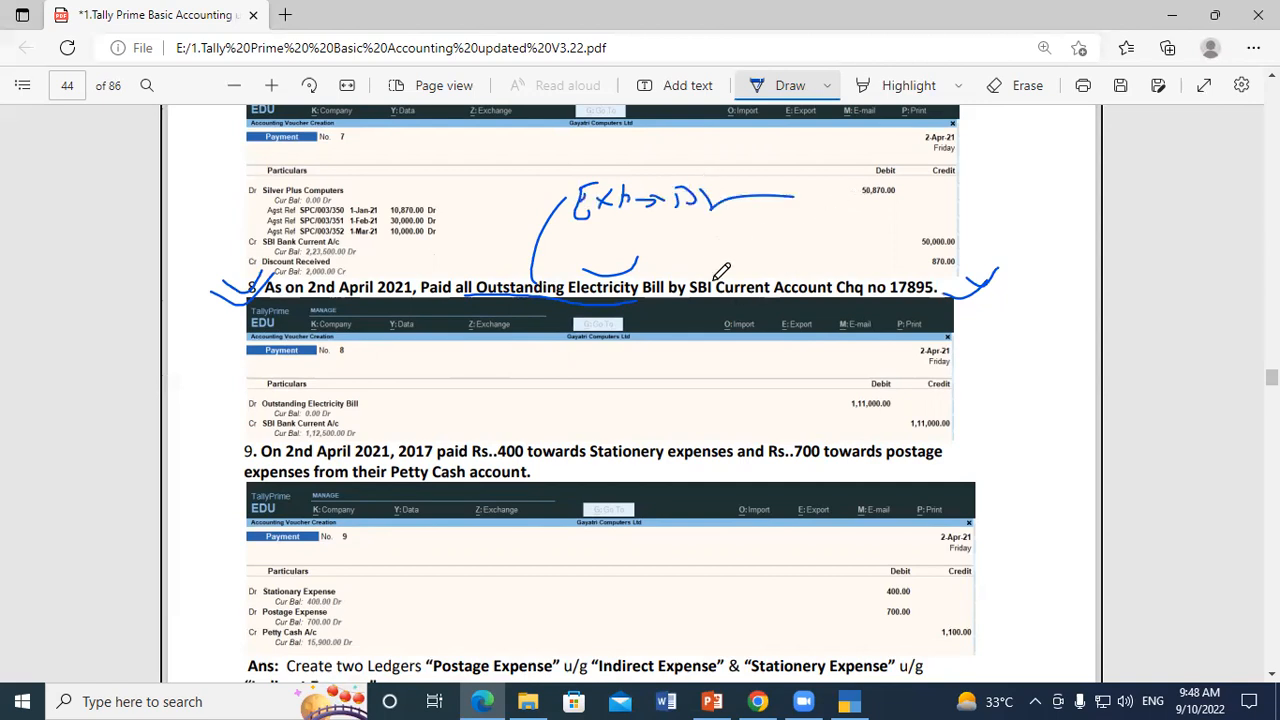
left_click_drag(700, 285, 743, 256)
left_click_drag(760, 256, 832, 239)
left_click_drag(815, 251, 834, 249)
mouse_move(836, 234)
left_mouse_down()
mouse_move(838, 254)
mouse_move(928, 229)
left_mouse_up()
left_click_drag(863, 259, 975, 258)
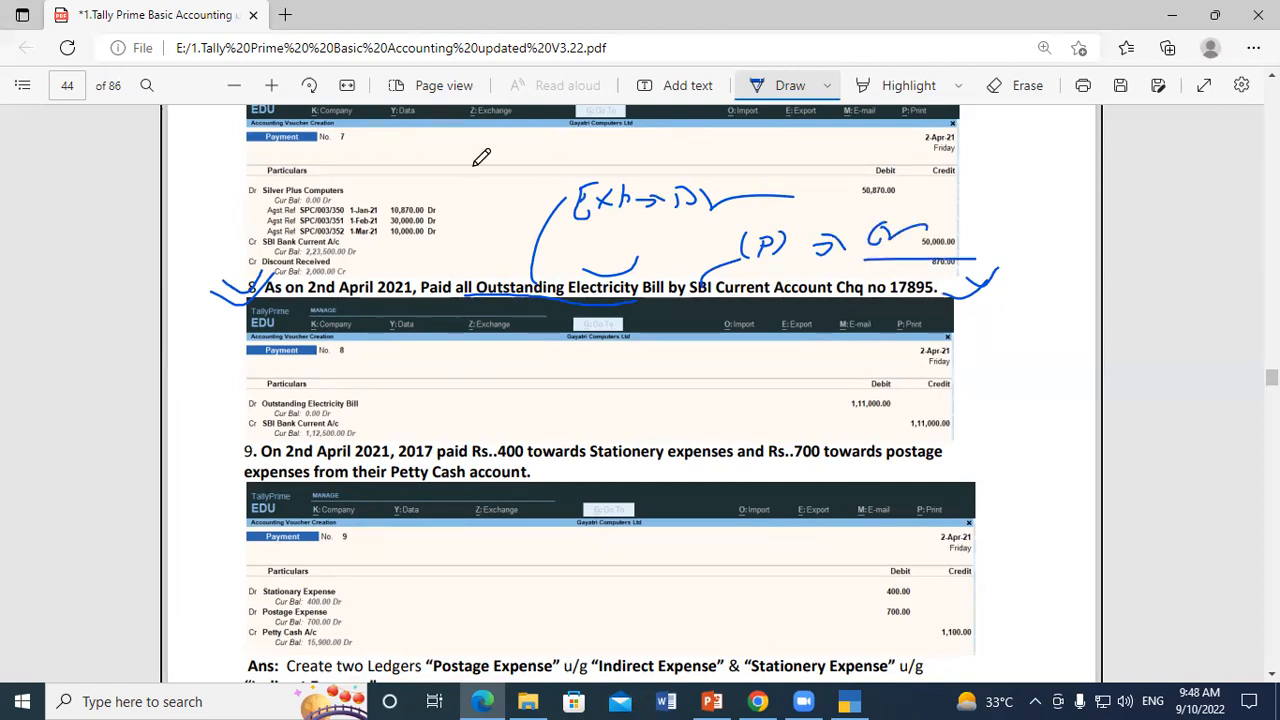
left_click_drag(578, 236, 724, 202)
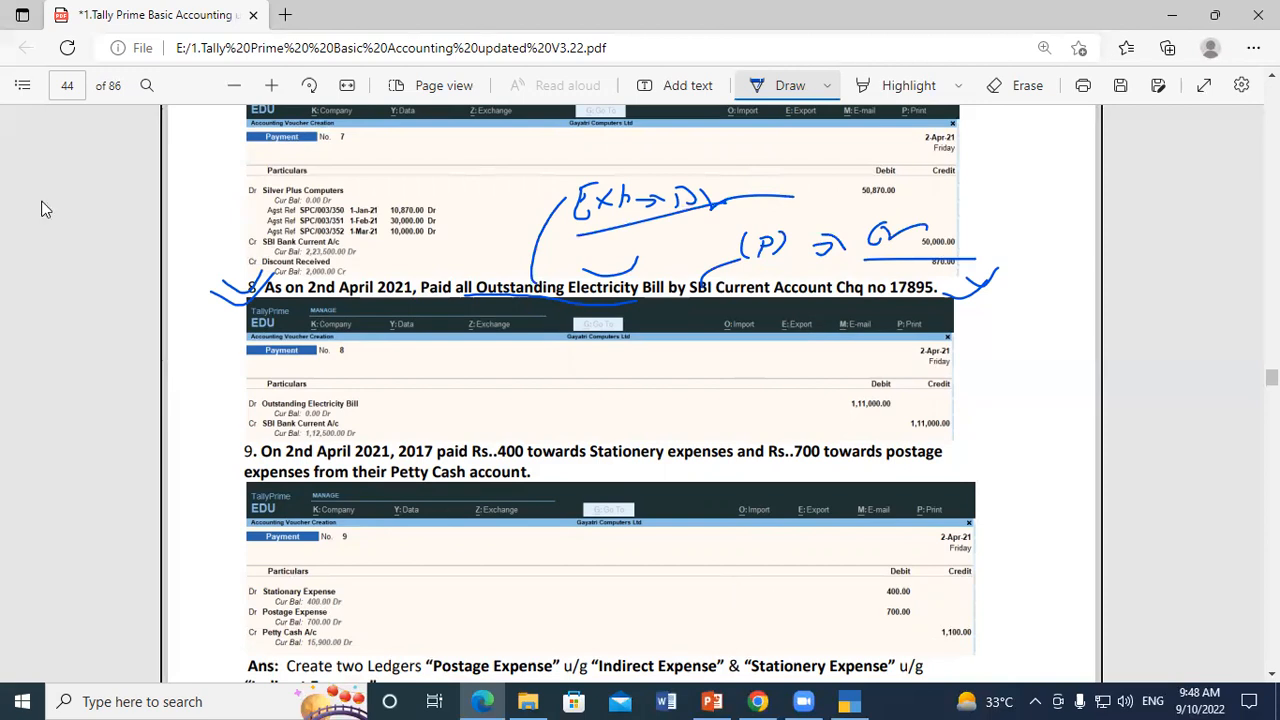
Switch to TallyPrime and debit Outstanding Electricity bill with 111000 in the new payment voucher
key("alt+Tab")
type("Ou")
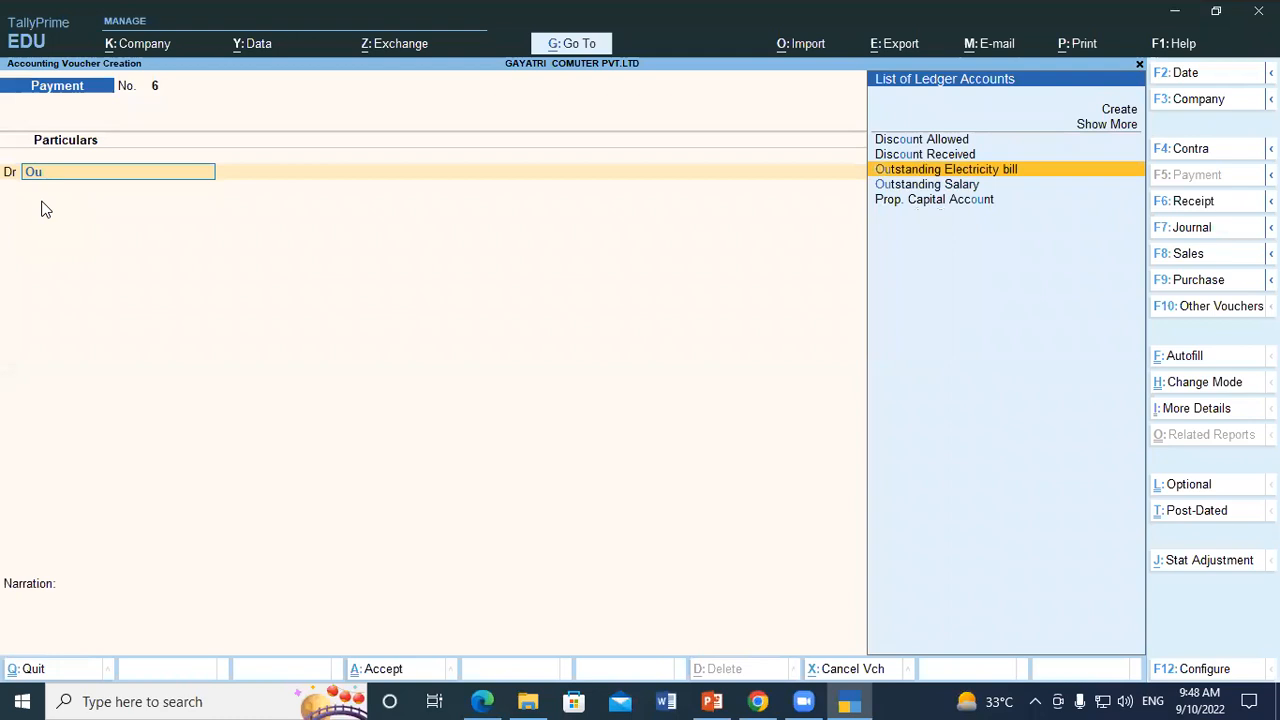
key("Return")
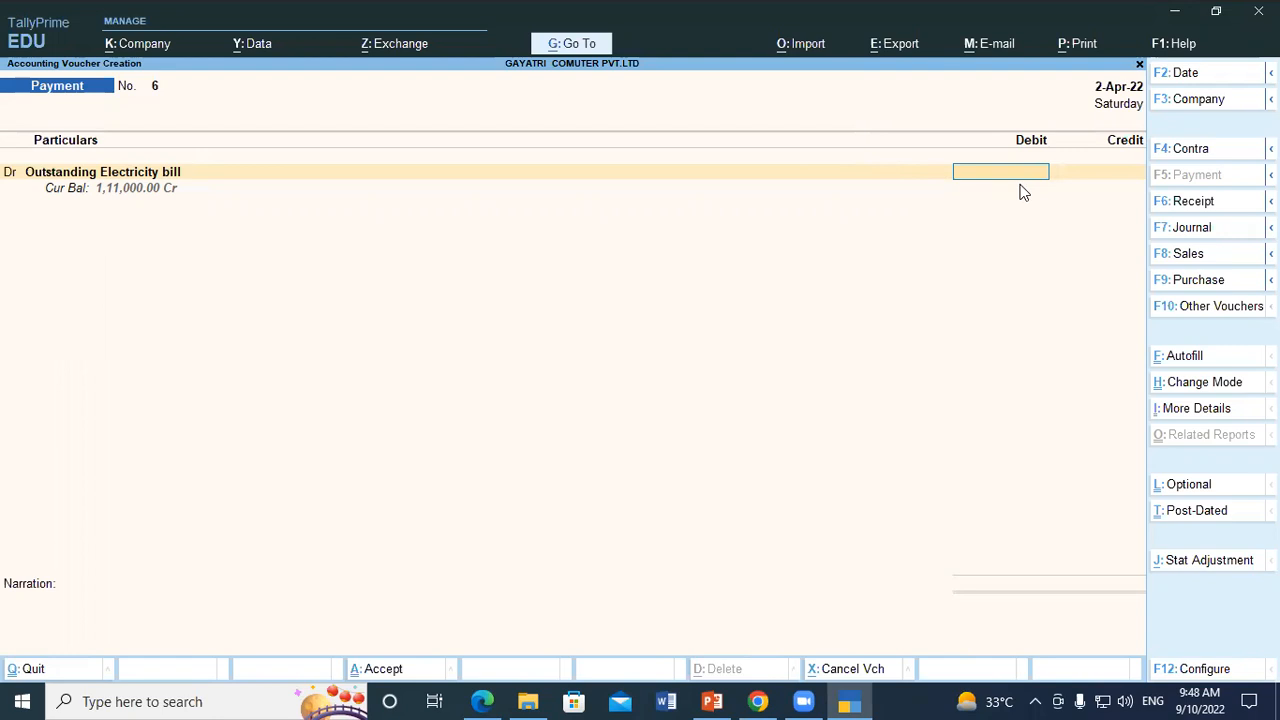
type("111000")
key("Return")
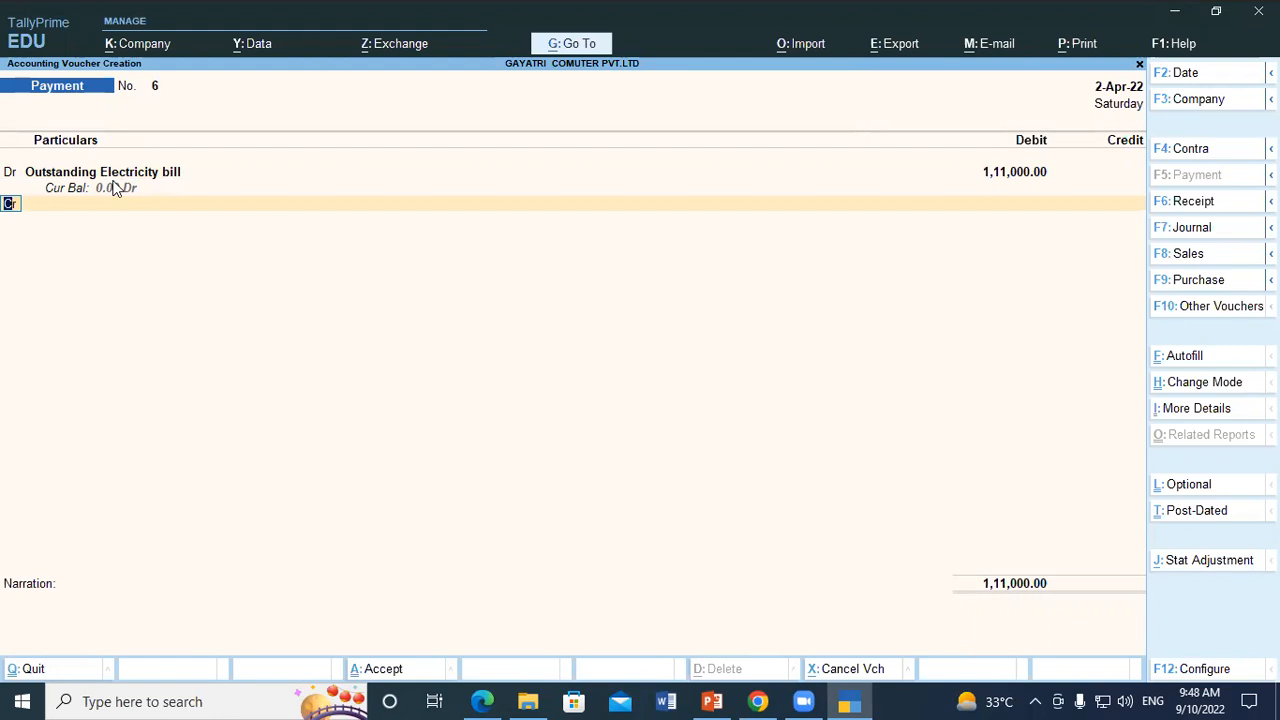
Credit Current A/c at SBI Bank with 1,11,000 and open its bank allocations
key("Return")
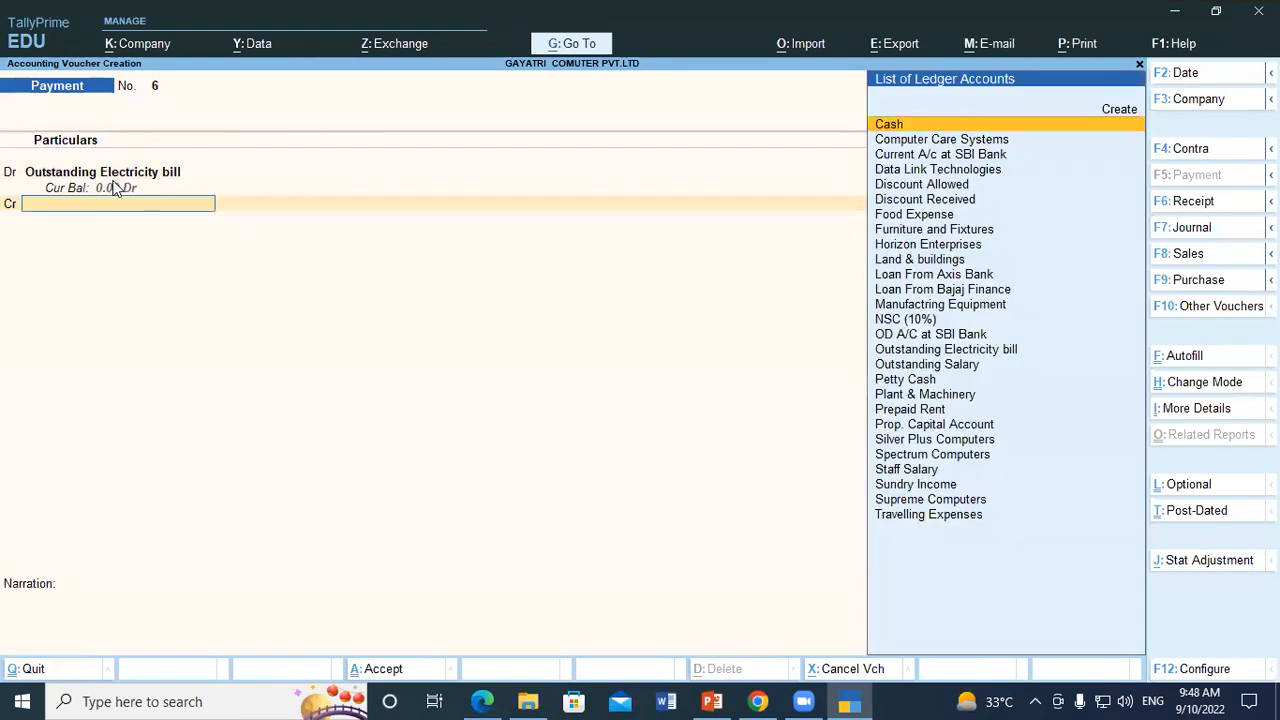
type("Sbi")
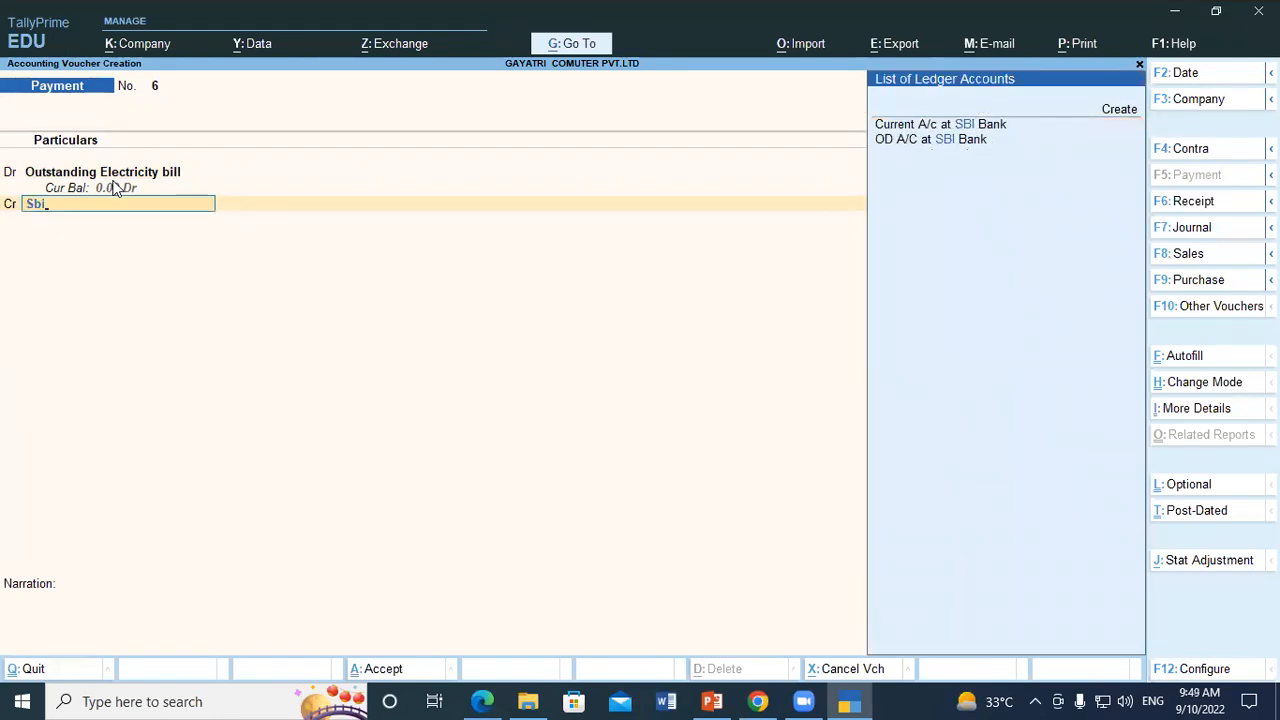
key("Return")
key("Return")
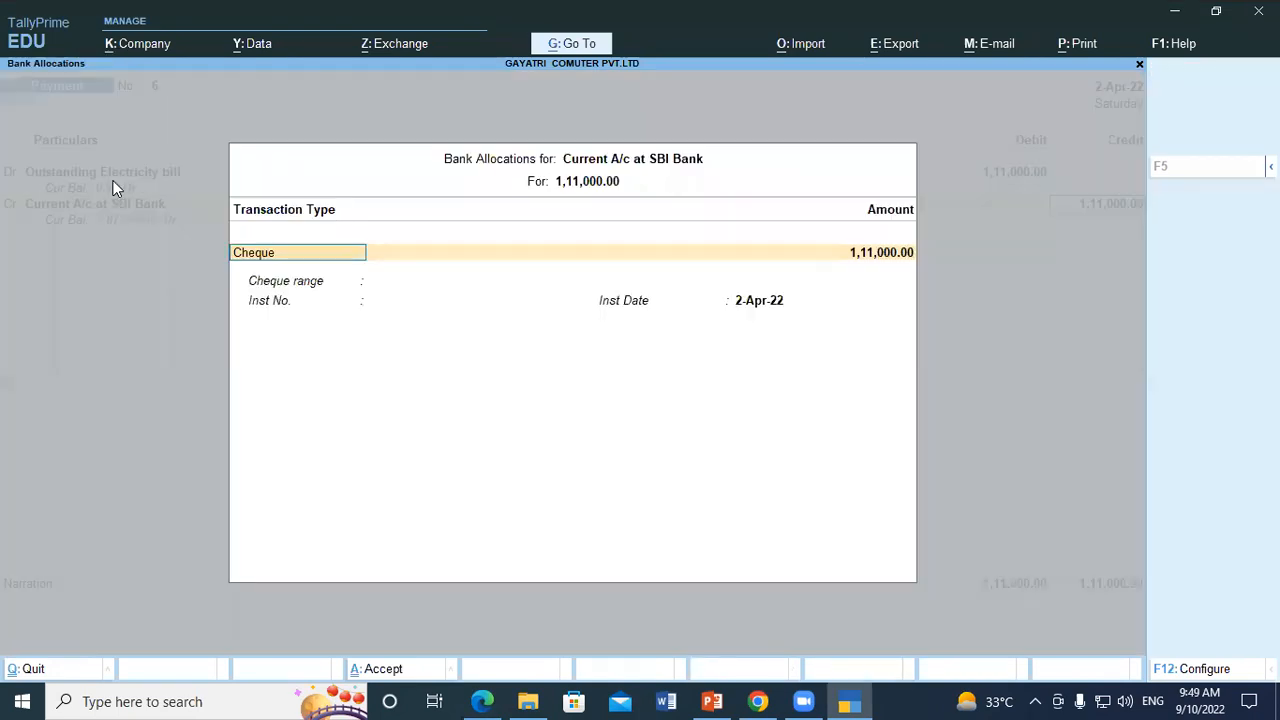
key("Return")
key("Return")
key("Return")
key("Return")
key("Return")
key("Return")
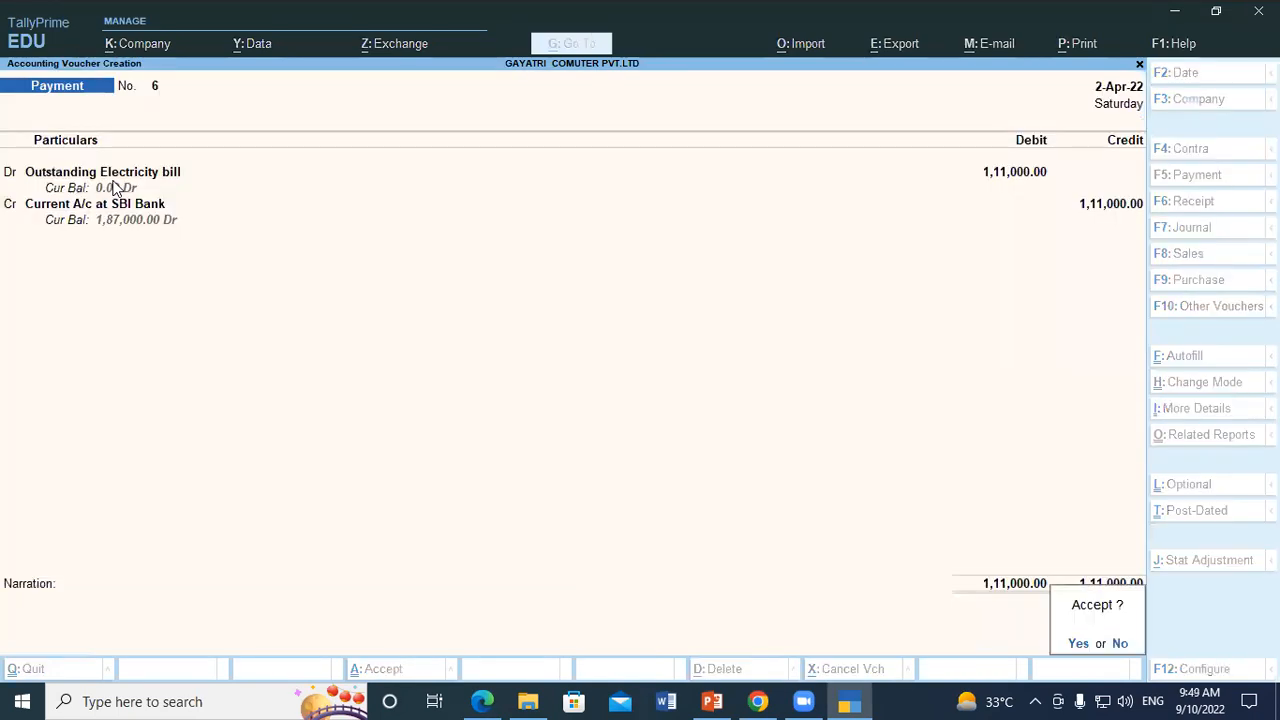
key("Escape")
key("BackSpace")
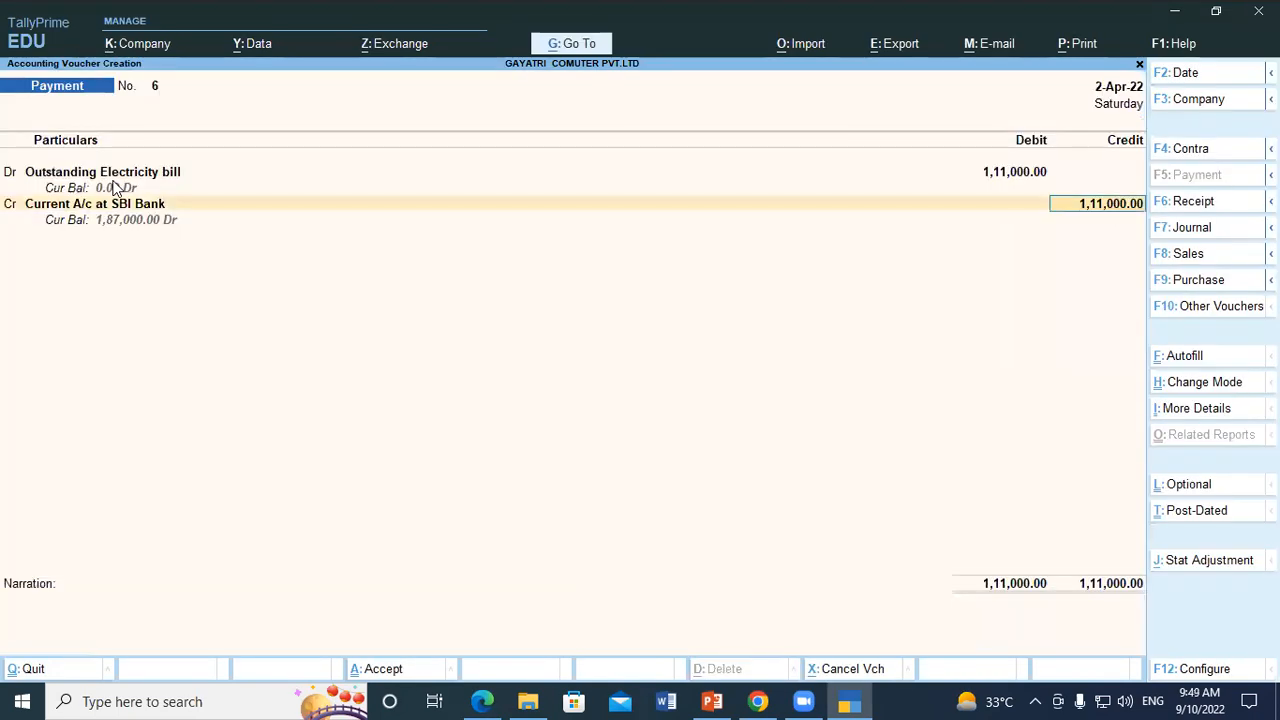
Check the cheque number in the PDF, enter 17895 as the SBI instrument number, and save the electricity bill payment voucher
key("Return")
key("Return")
key("Return")
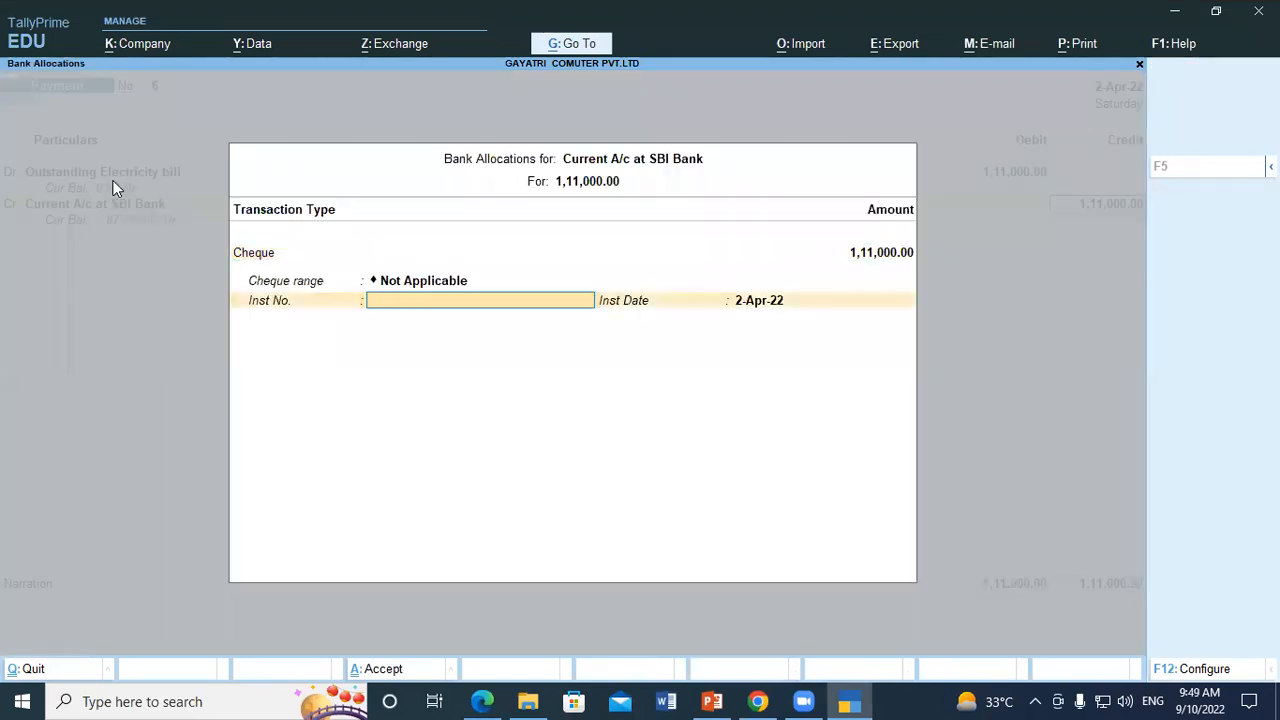
key("alt+Tab")
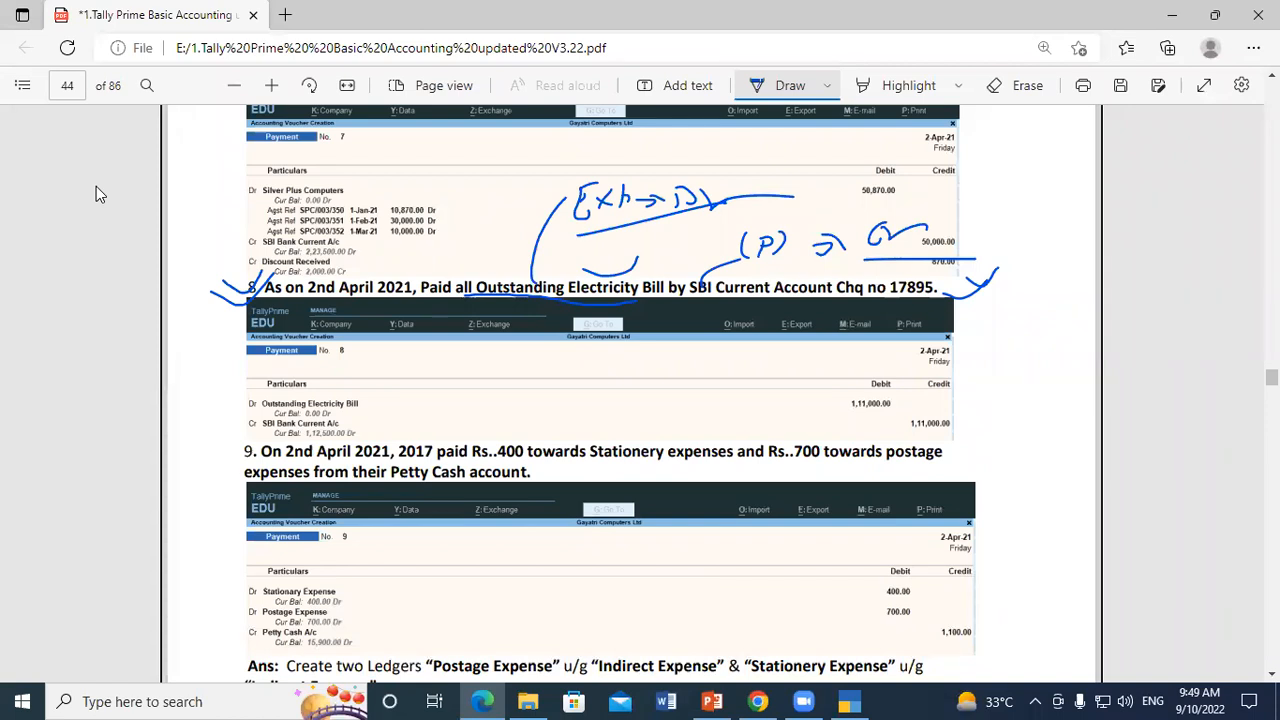
key("alt+Tab")
type("17895")
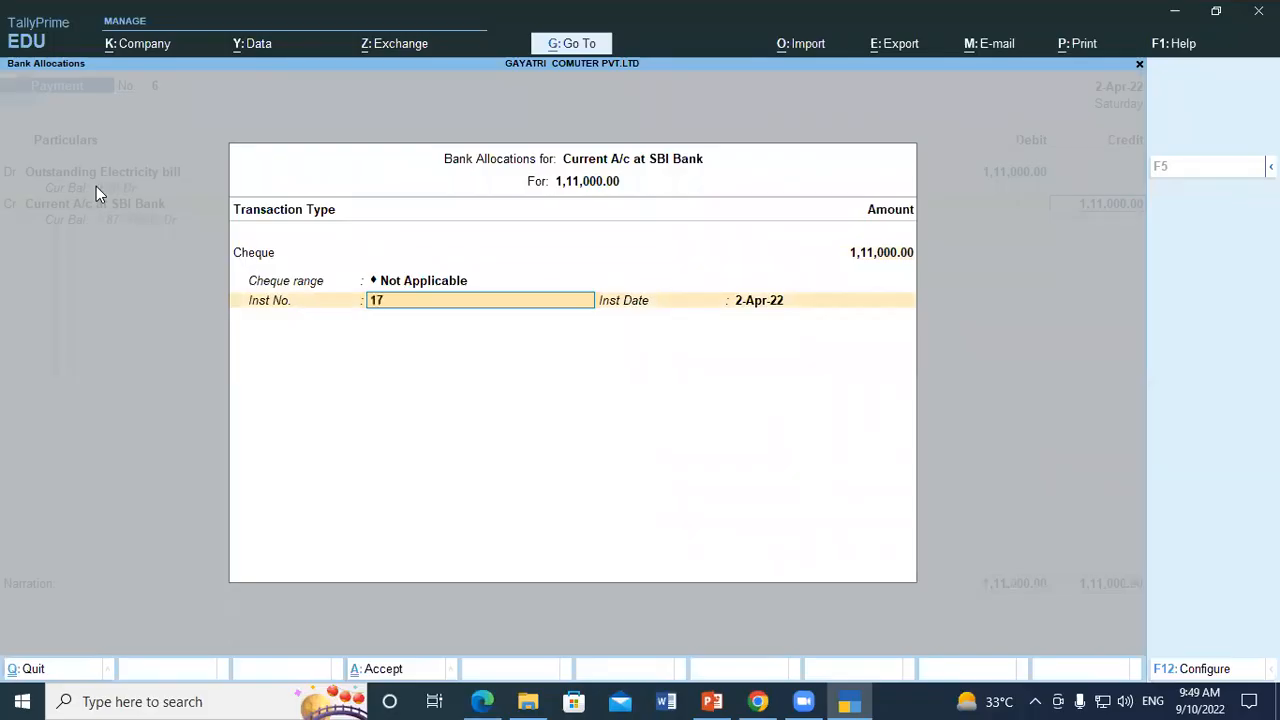
key("Return")
key("Return")
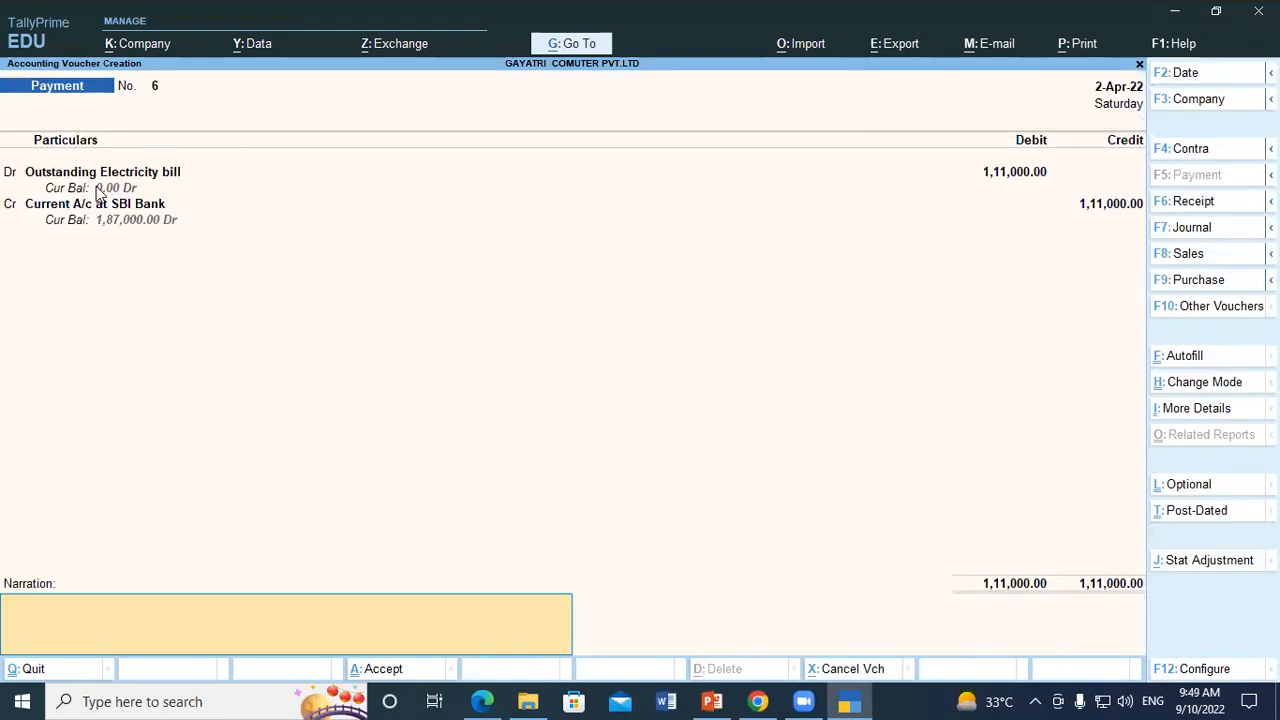
key("Return")
key("Return")
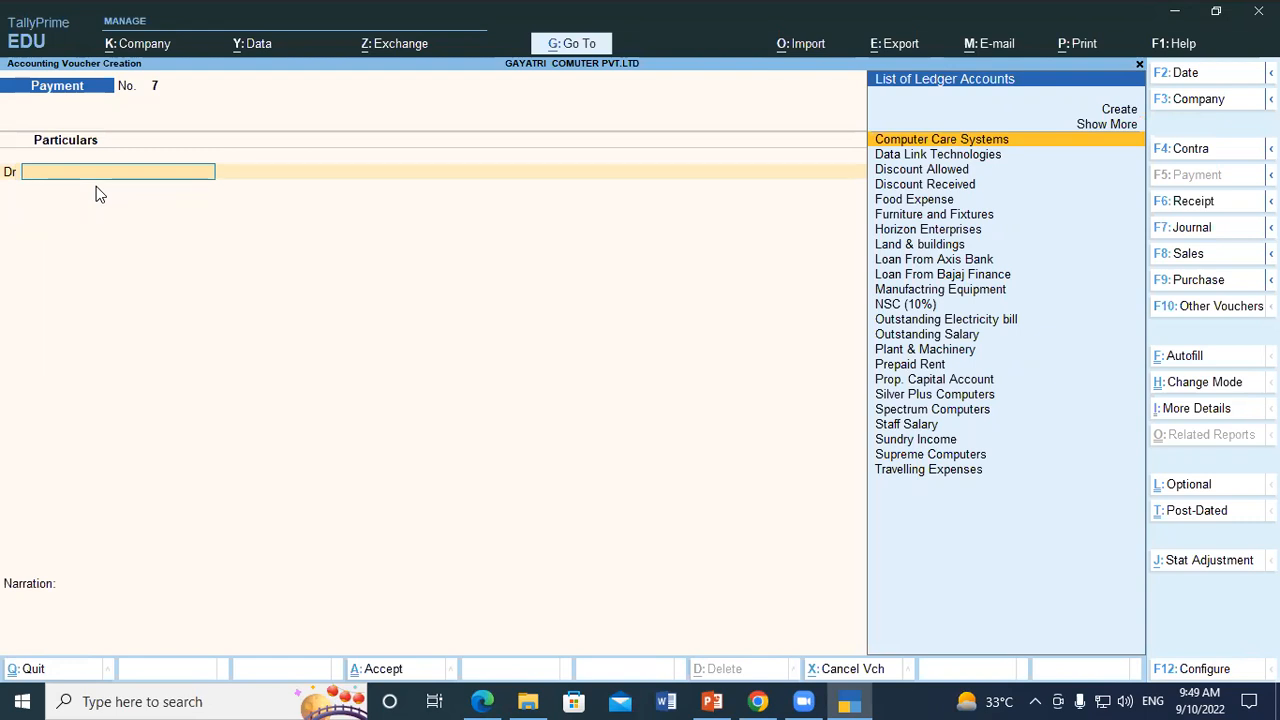
Leave voucher entry and open the company's balance sheet in detailed view
key("Escape")
key("Return")
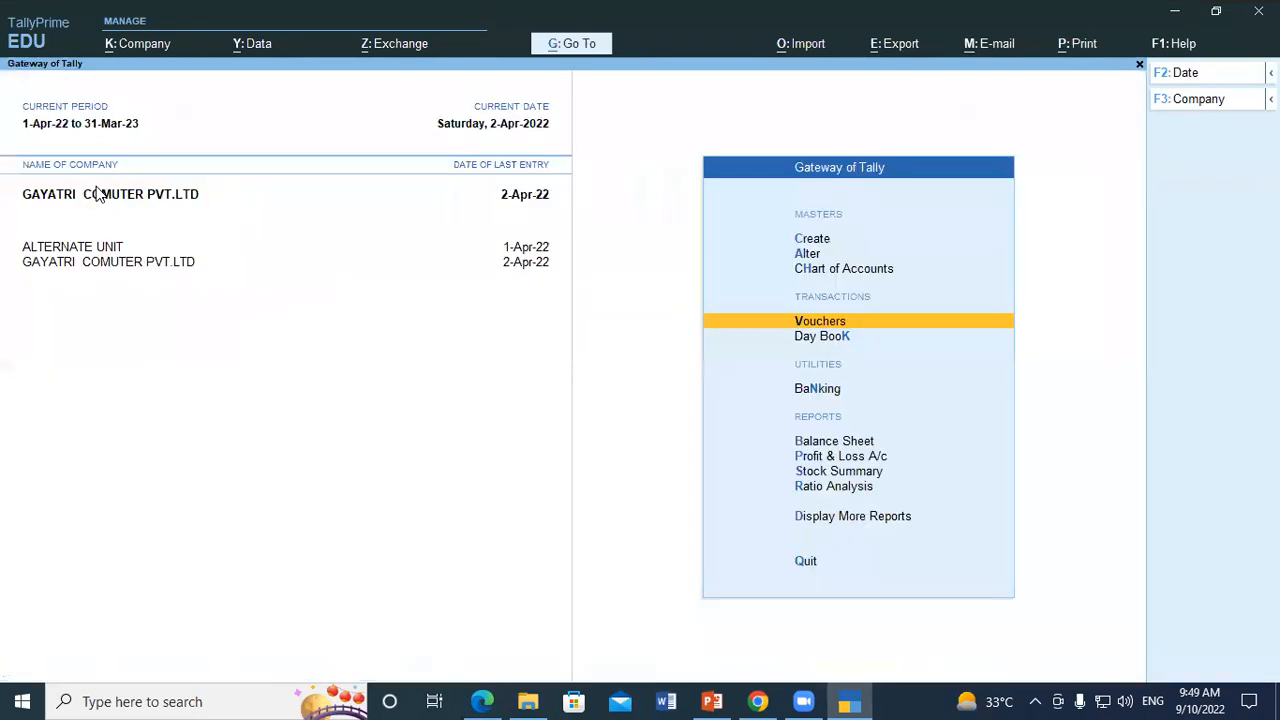
key("Up")
key("Up")
key("Up")
key("Down")
key("Down")
key("Down")
key("Down")
key("Down")
key("Down")
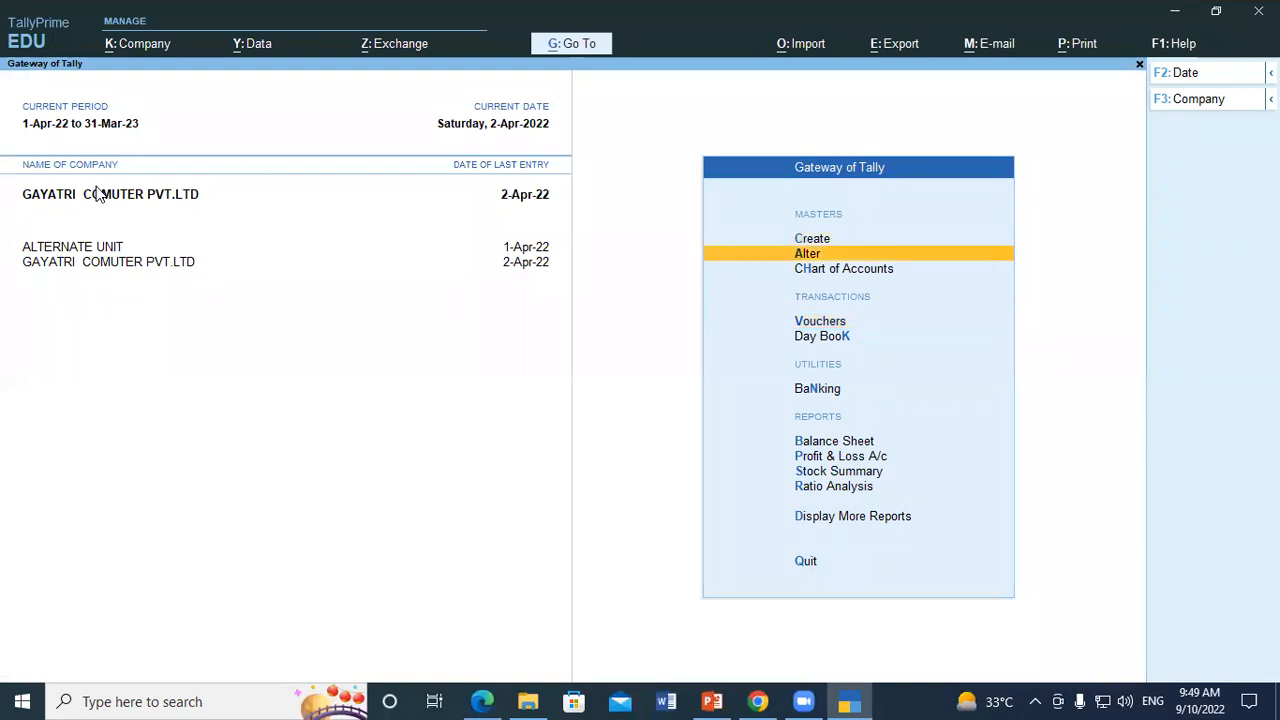
key("Return")
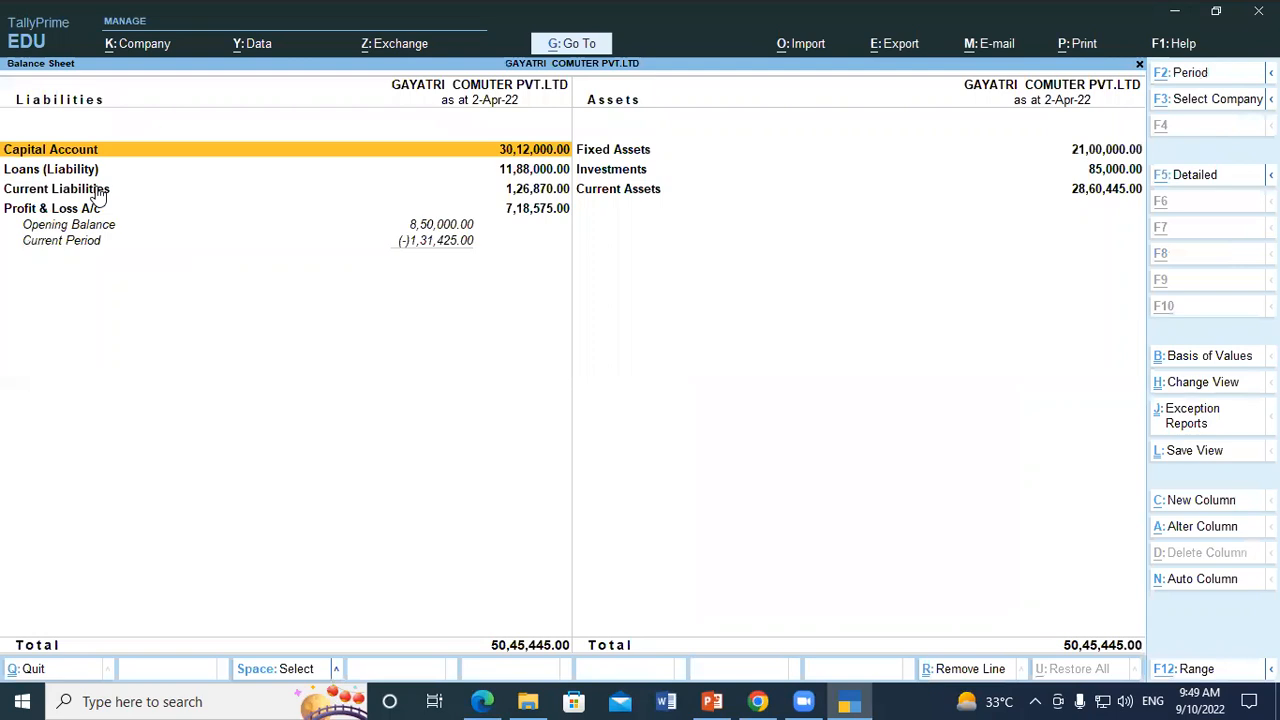
key("alt+F5")
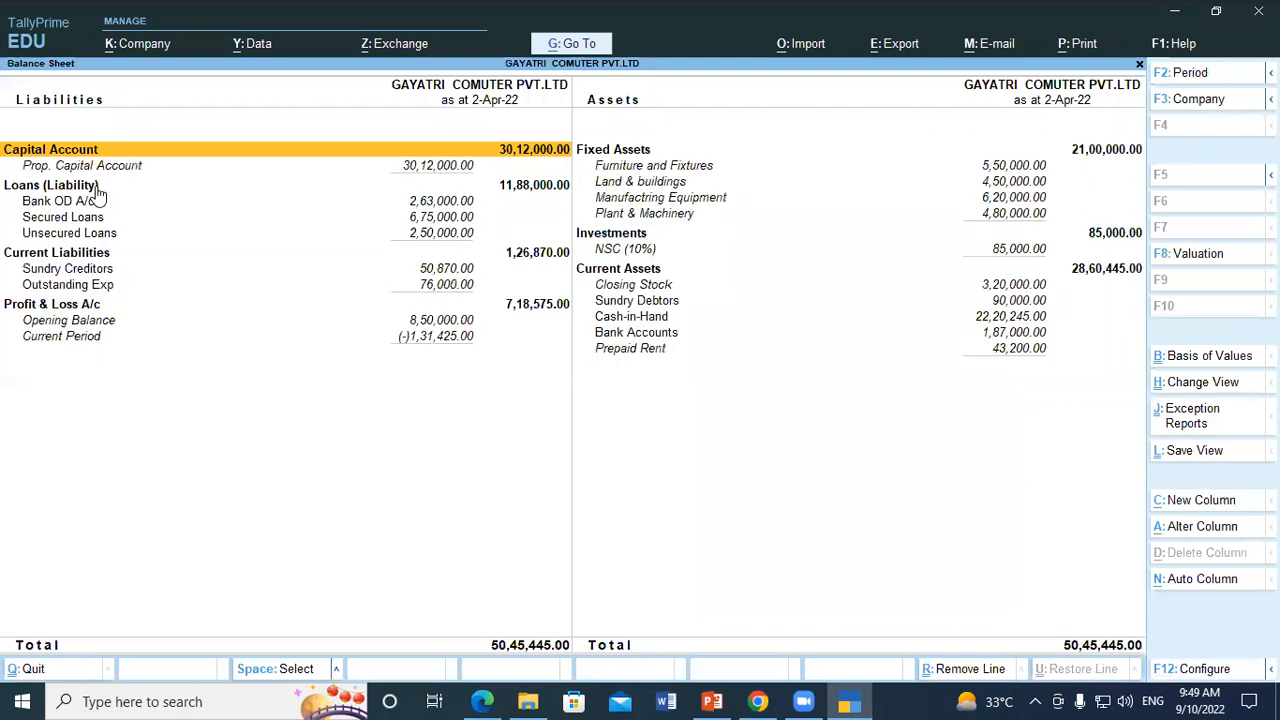
Examine the ledgers under Outstanding Exp in Current Liabilities and return to Gateway of Tally
left_click(87, 287)
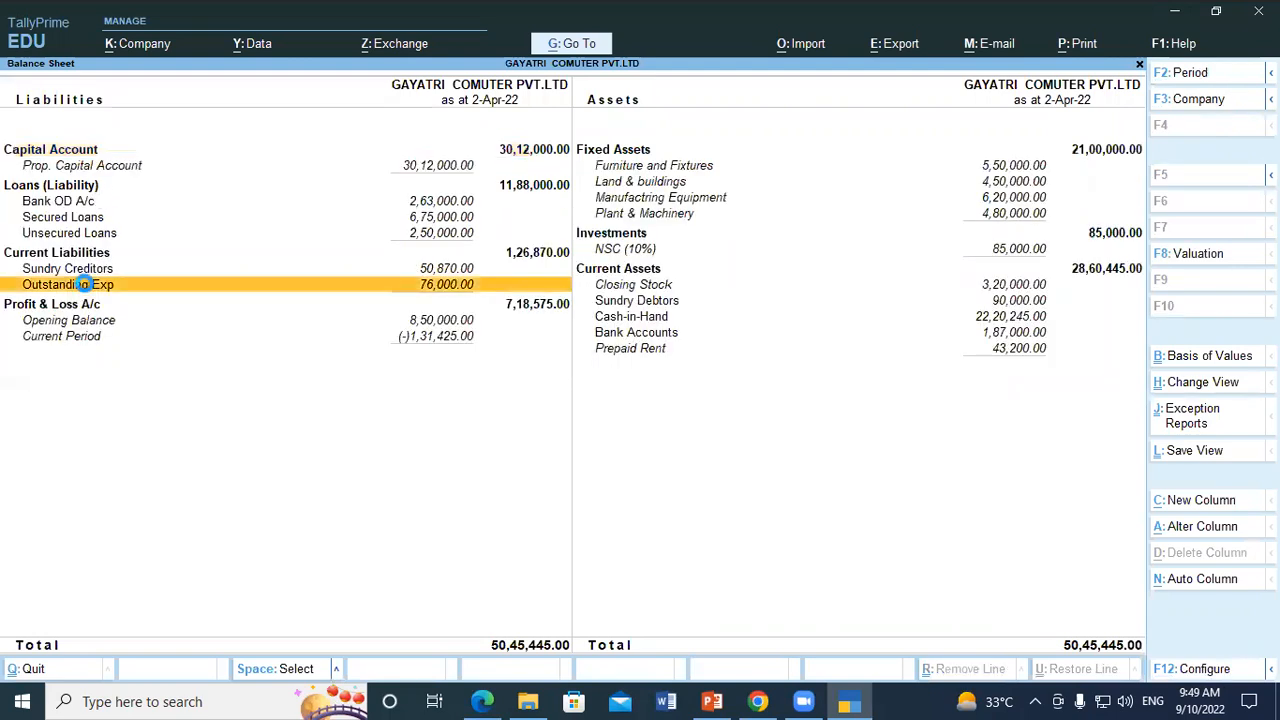
left_click(87, 287)
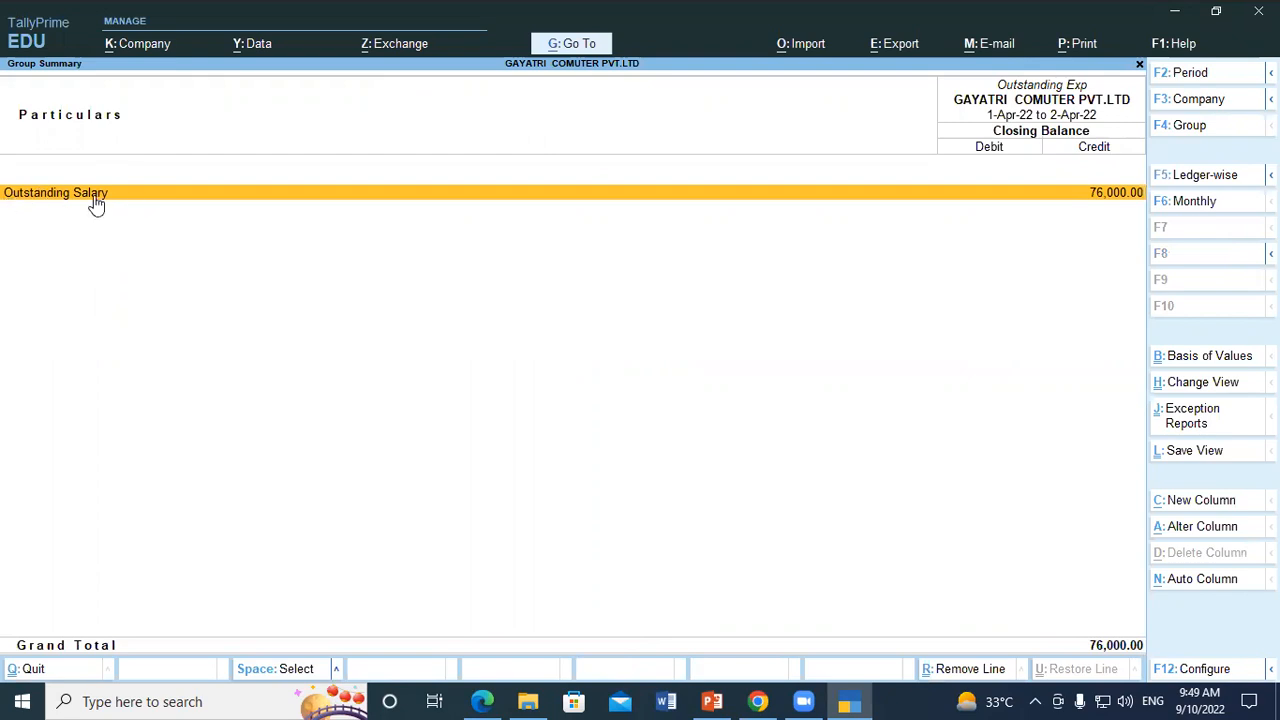
key("Escape")
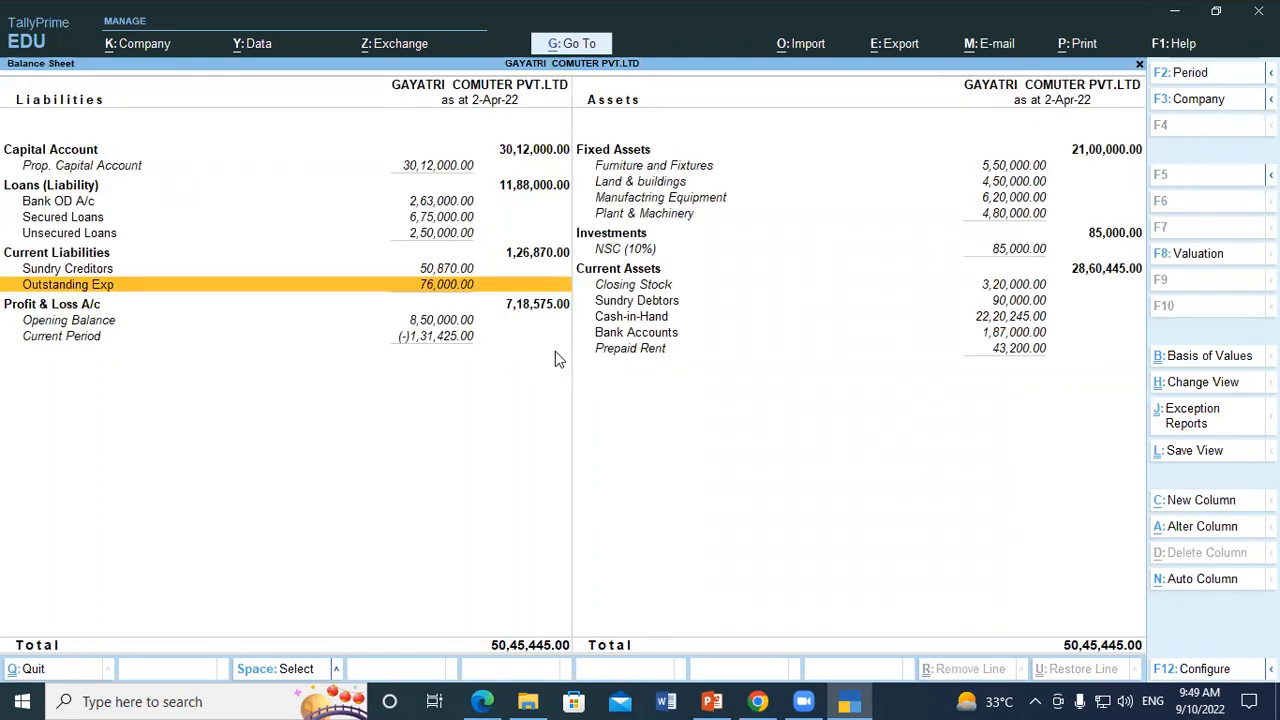
key("Escape")
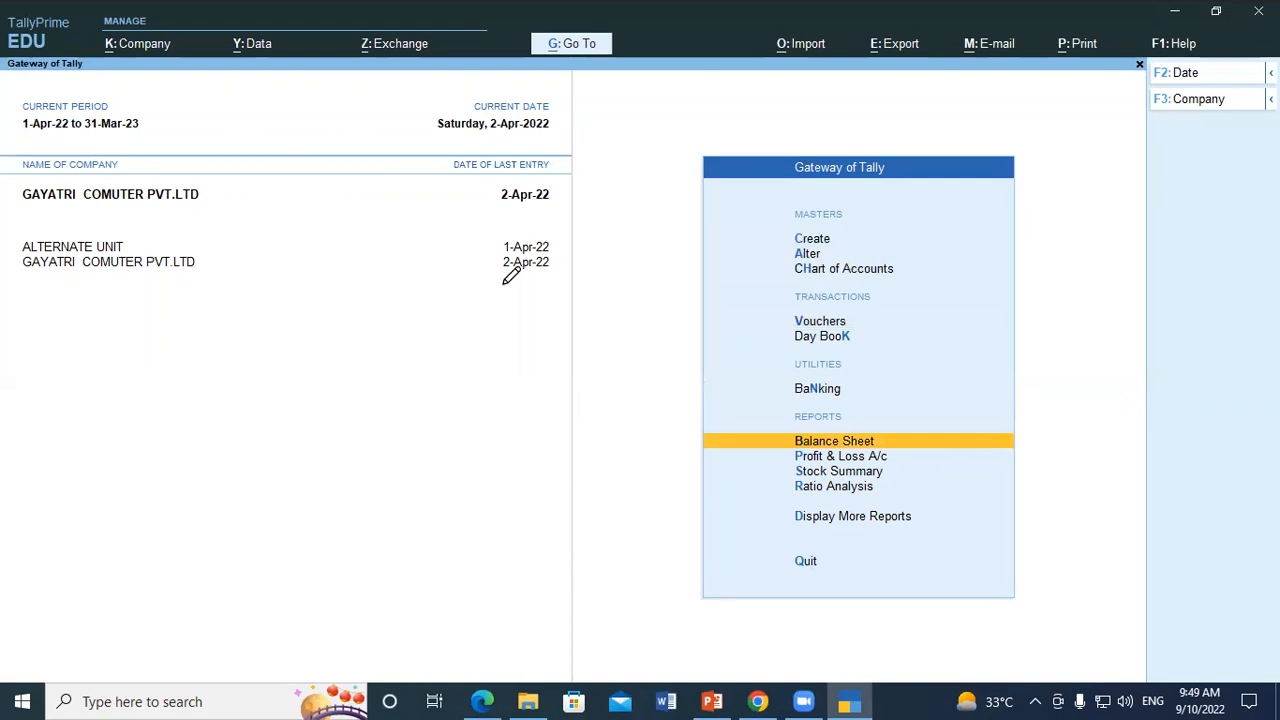
Review the PDF transactions, switch back to TallyPrime, and debit Outstanding Salary with 76000 in a new payment voucher
scroll(497, 400, "down", 6)
scroll(497, 403, "up", 10)
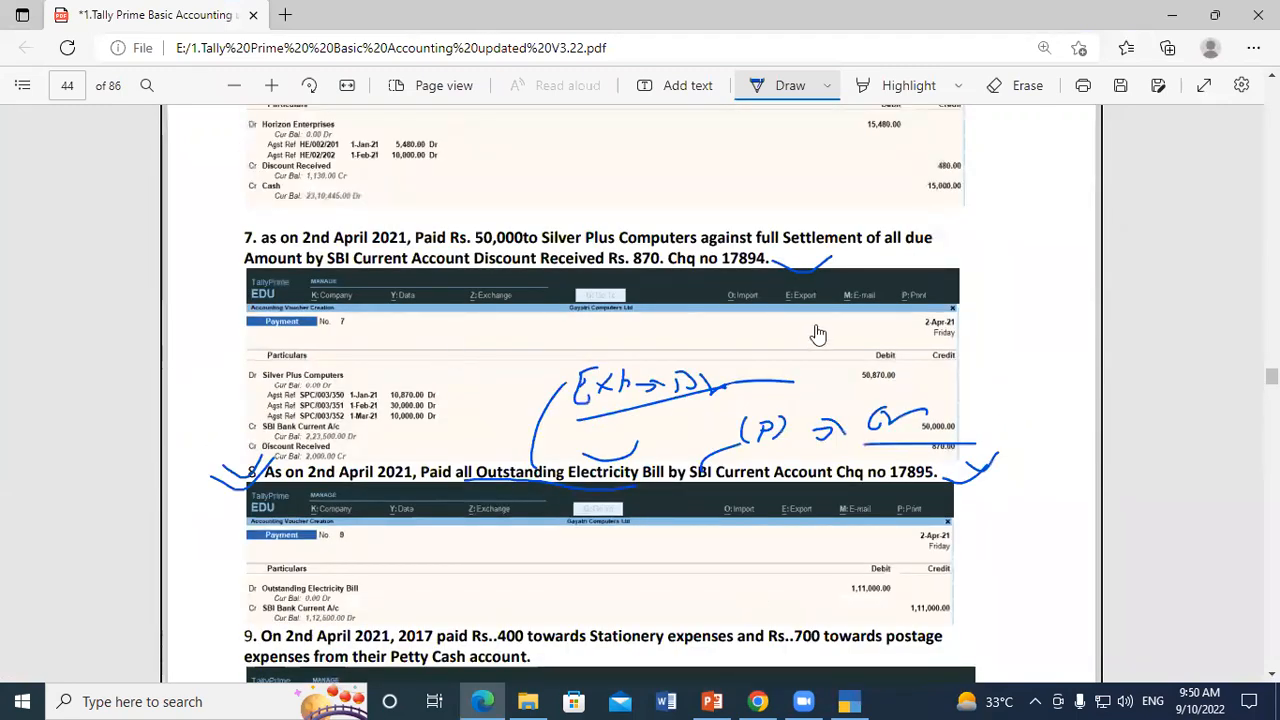
key("alt+Tab")
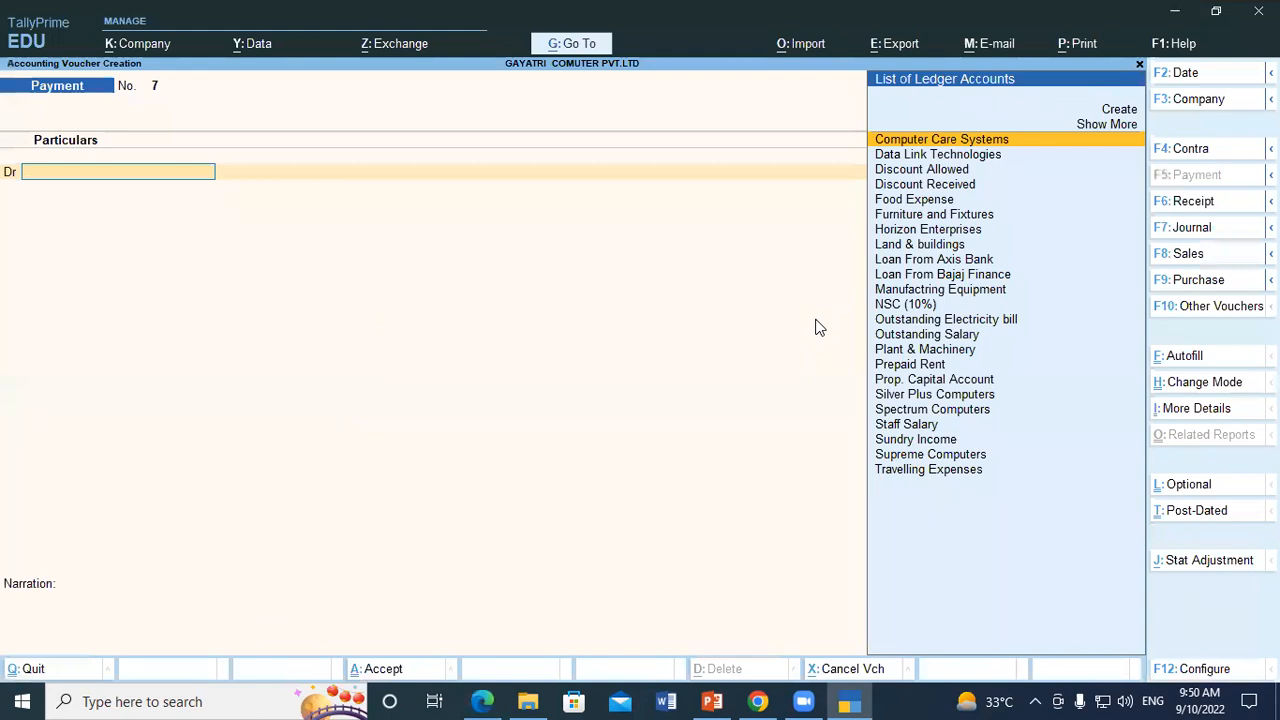
type("Ou")
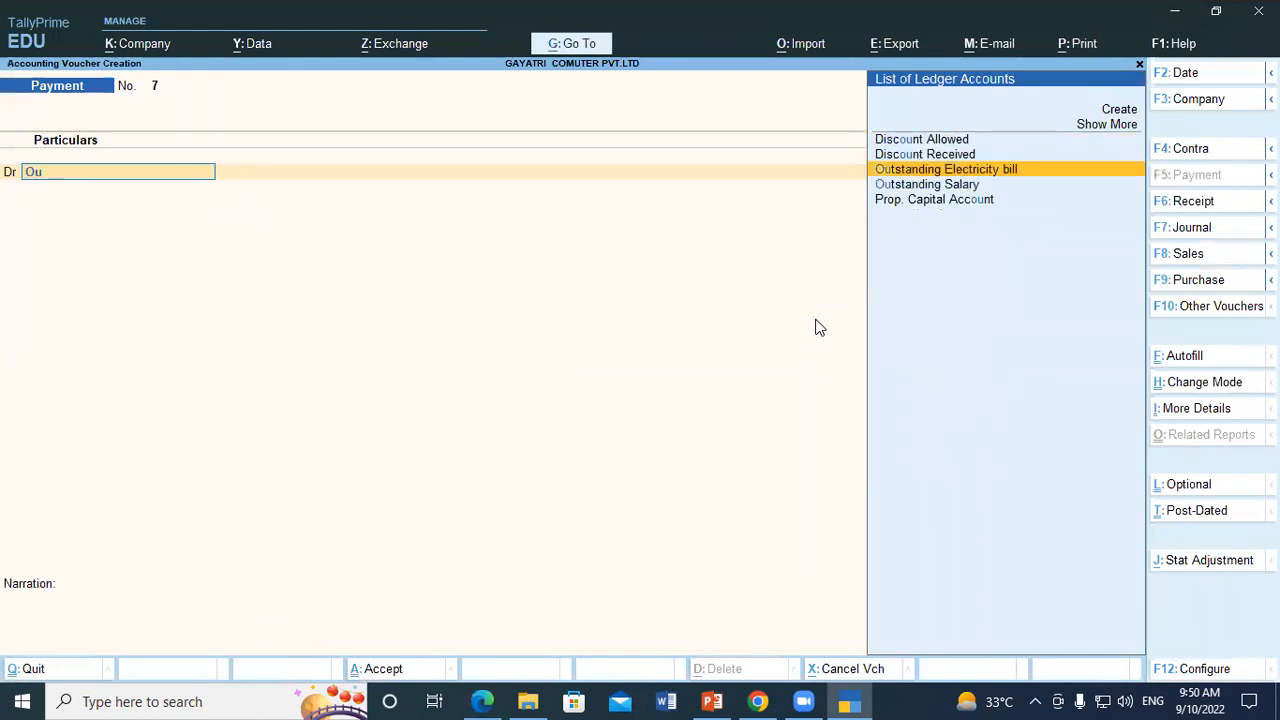
key("Down")
key("Return")
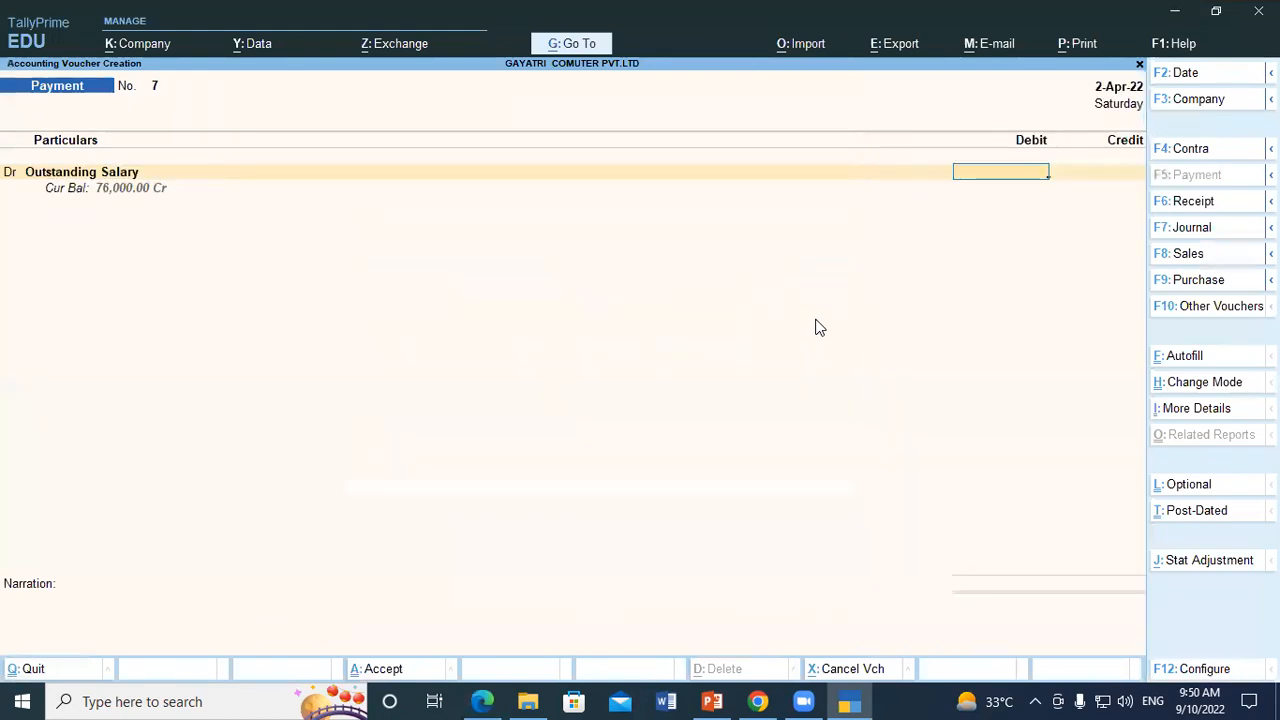
type("76000")
key("Return")
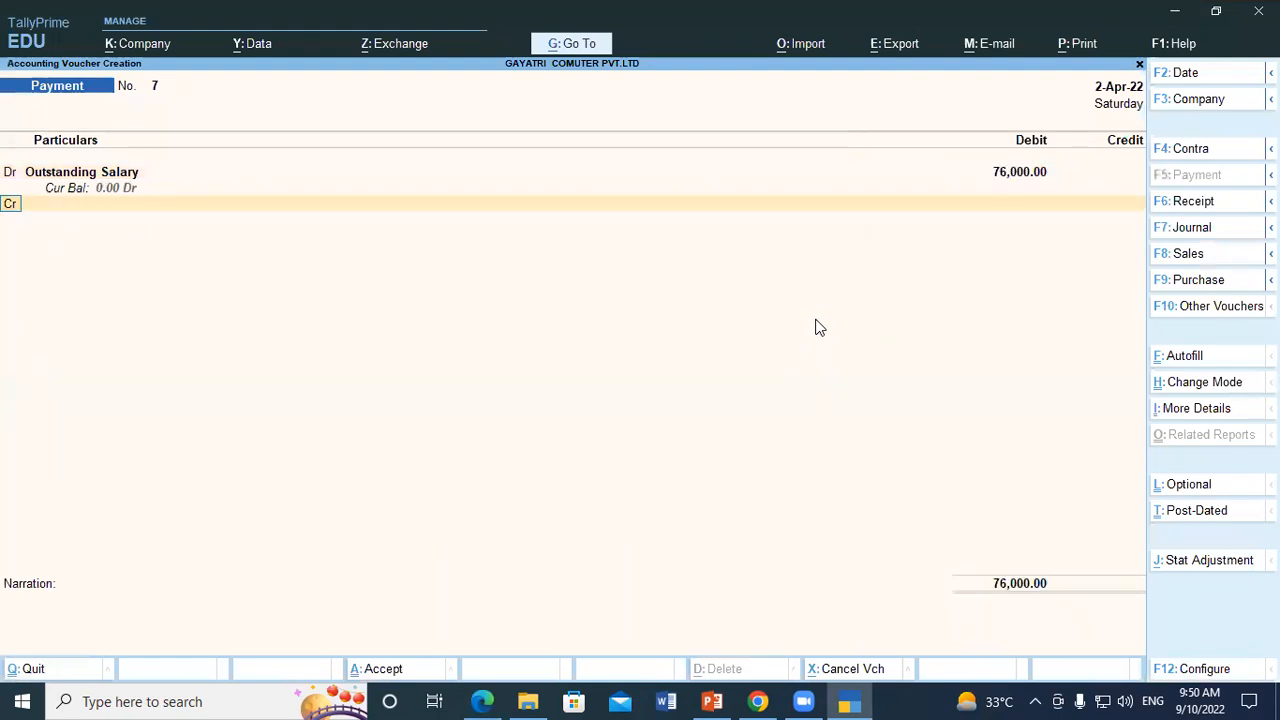
Credit Cash with 76,000 and save the outstanding salary payment voucher without a narration
type("Cash")
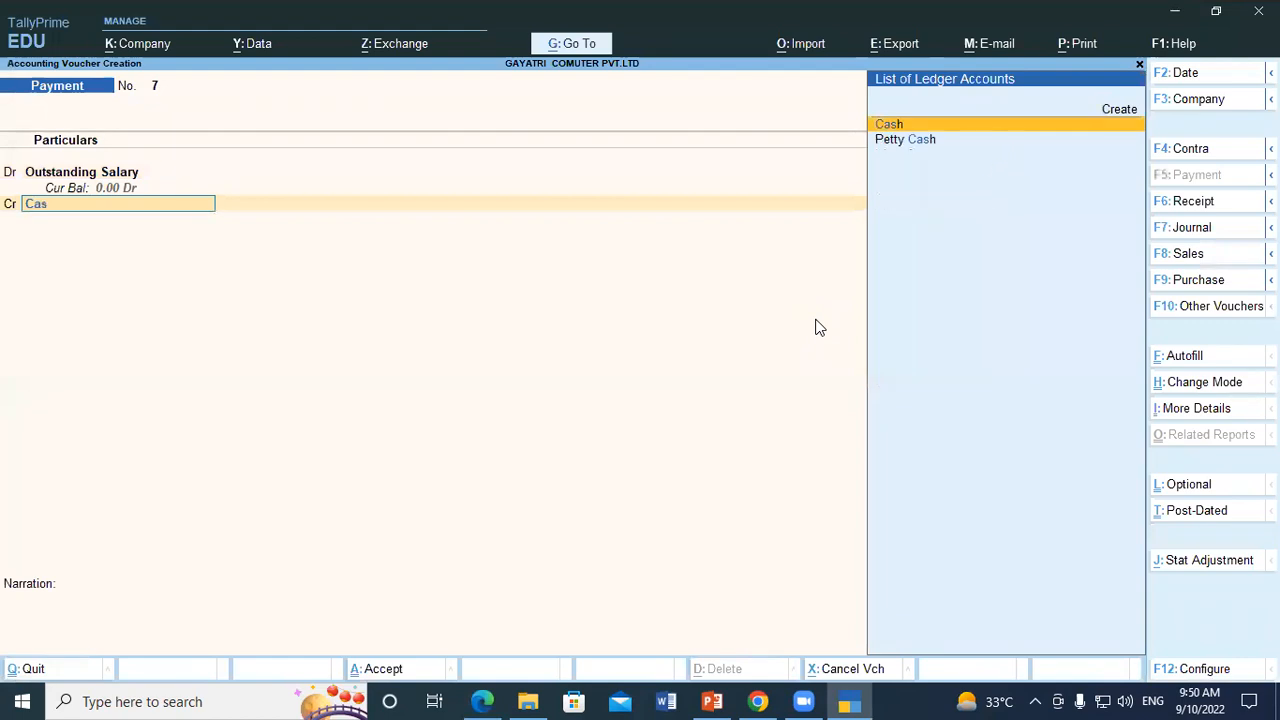
key("Return")
key("Return")
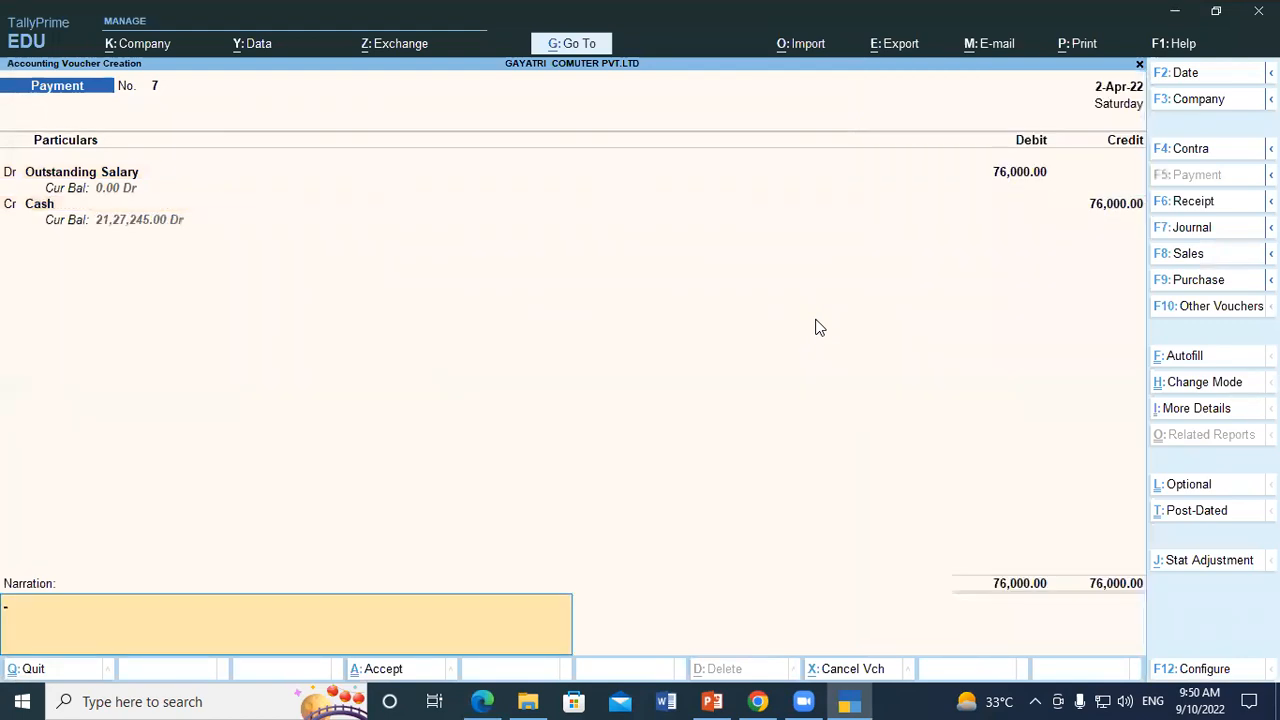
key("ctrl+a")
Exit the voucher screen and reopen the detailed balance sheet to review it after the salary payment
key("Escape")
key("Escape")
key("Escape")
key("Down")
key("Down")
key("Down")
key("Down")
key("Down")
key("Down")
key("Return")
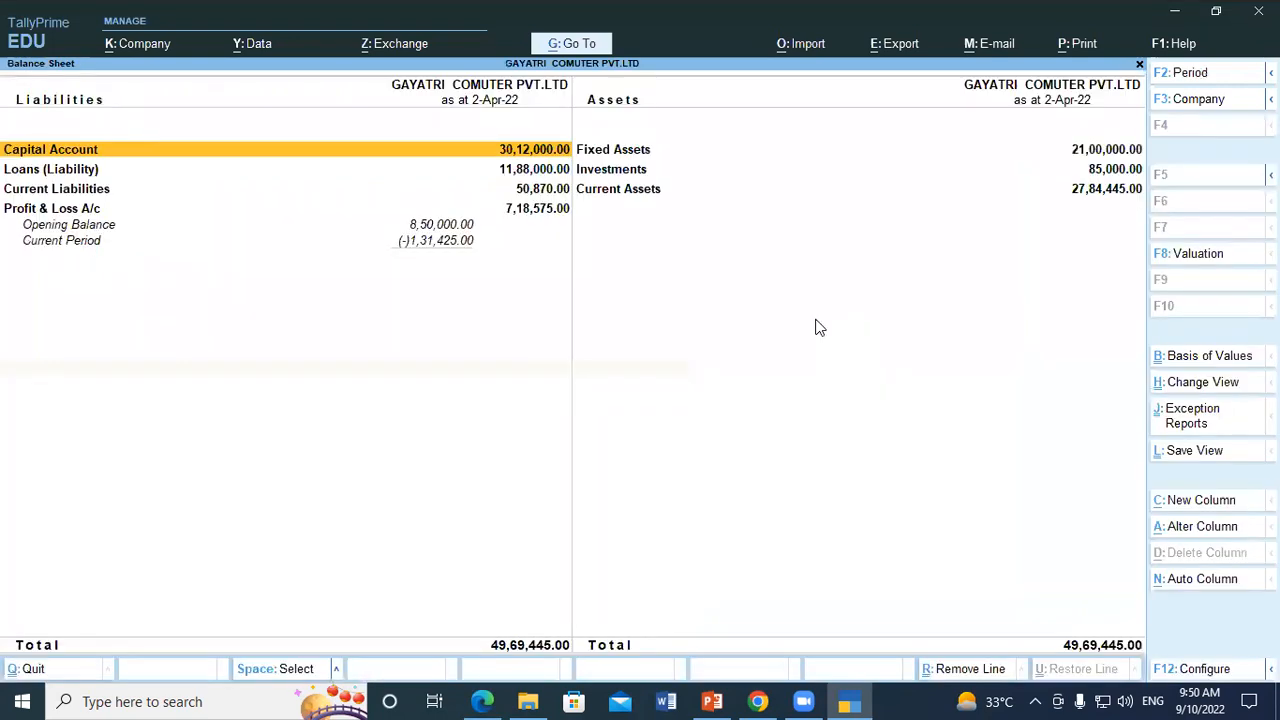
key("alt+F5")
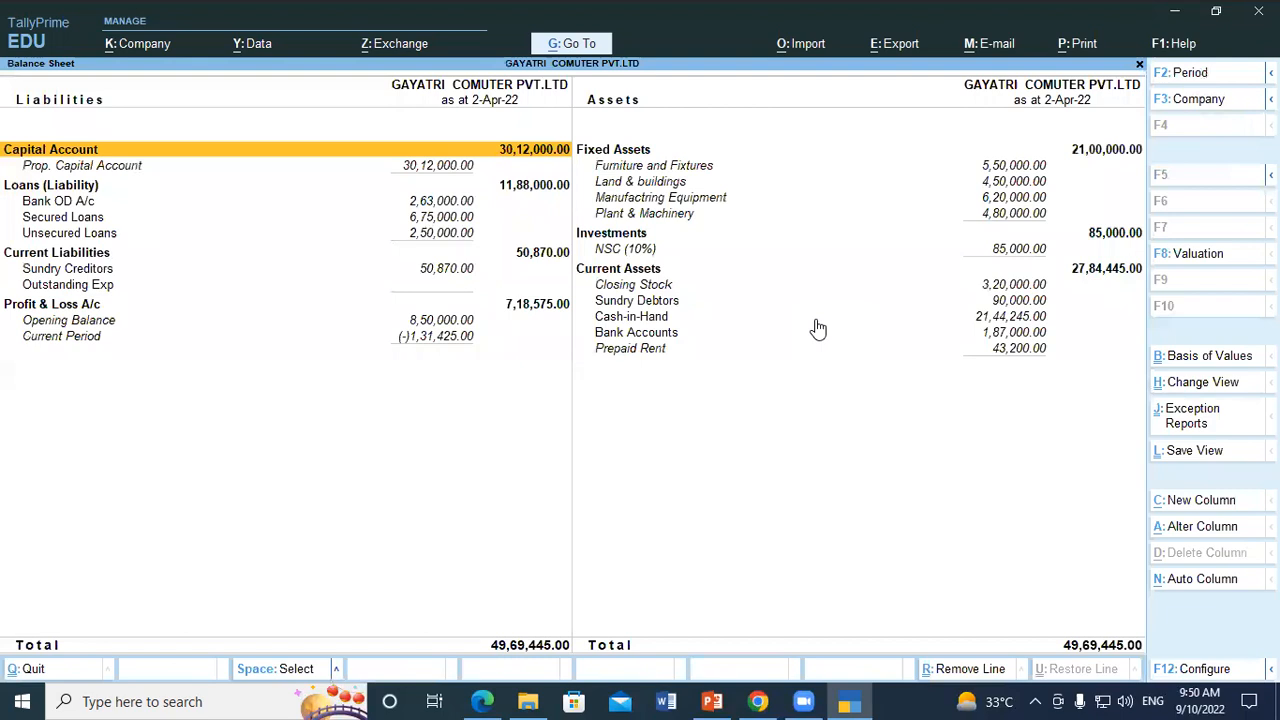
Examine Outstanding Exp, Cash-in-Hand and the ledgers under Bank Accounts, and return to Gateway of Tally
left_click(100, 286)
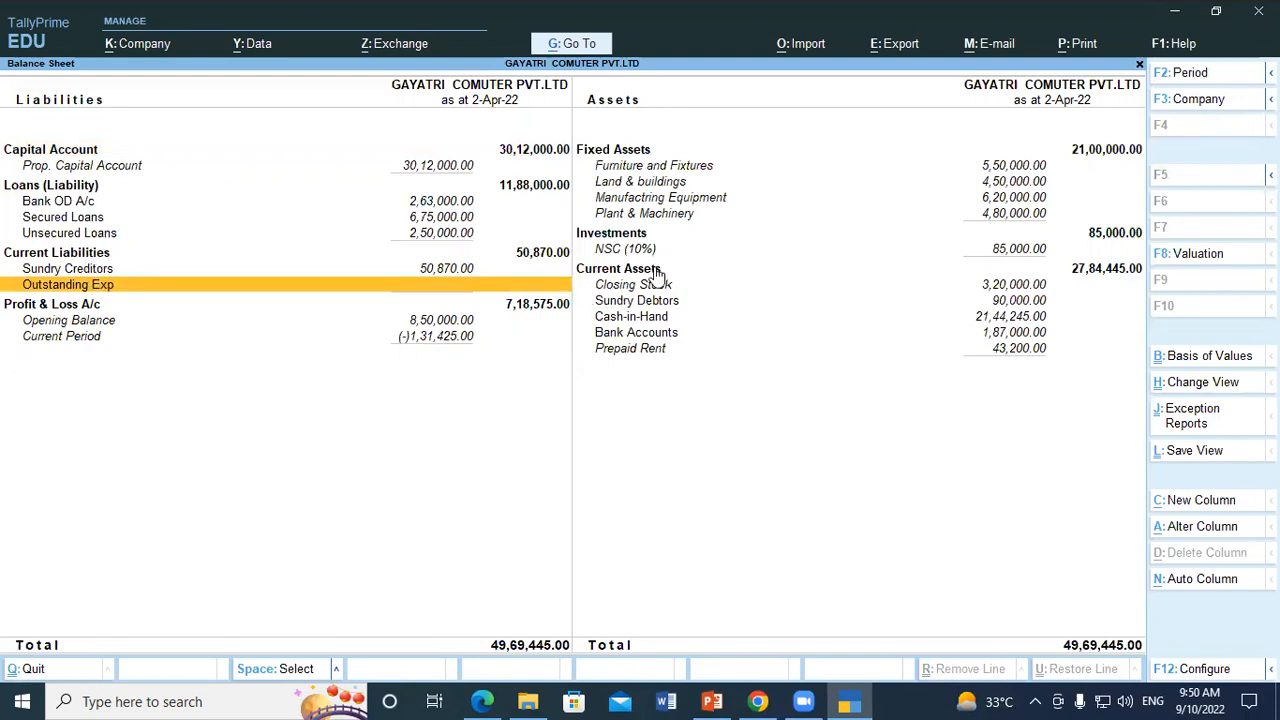
left_click(644, 318)
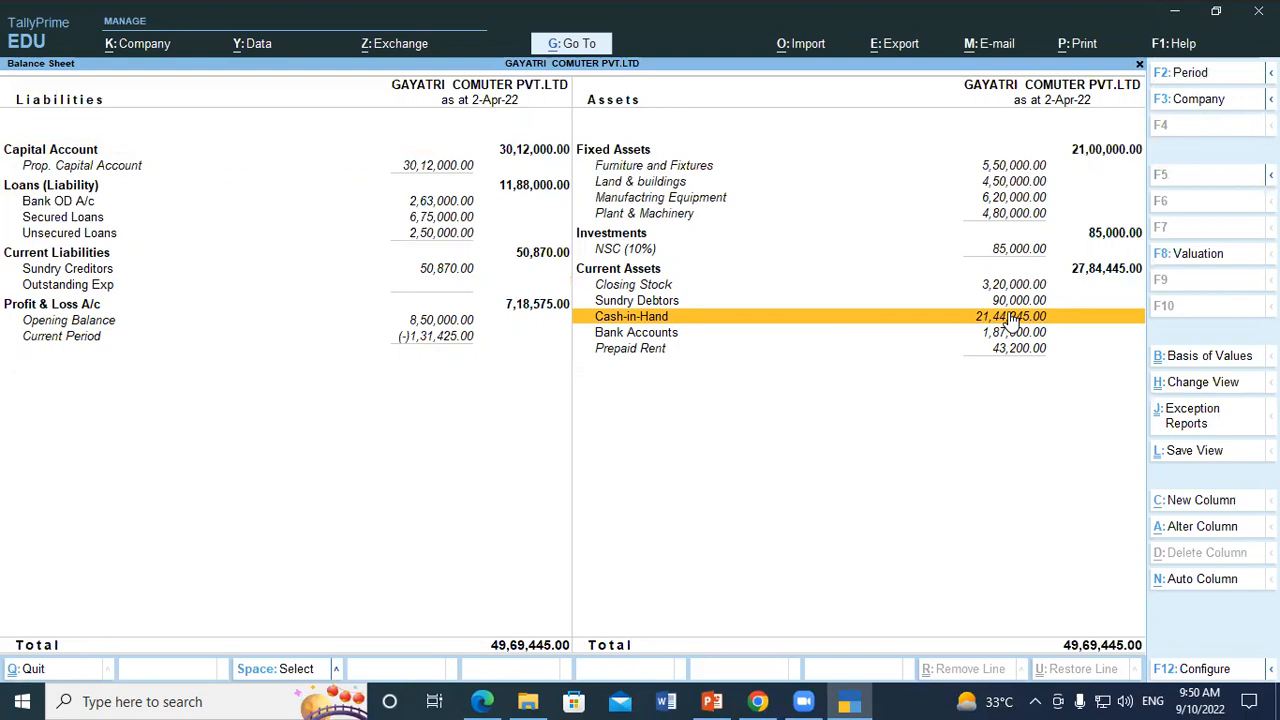
left_click(655, 337)
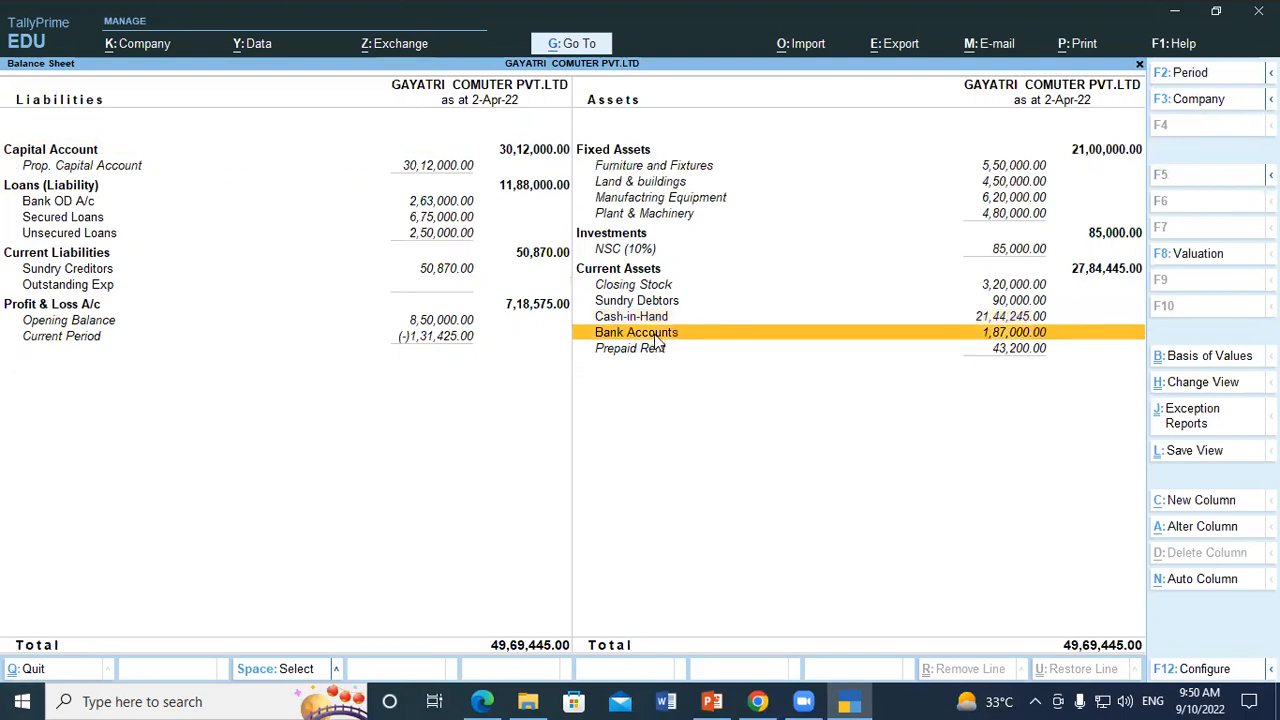
left_click(655, 337)
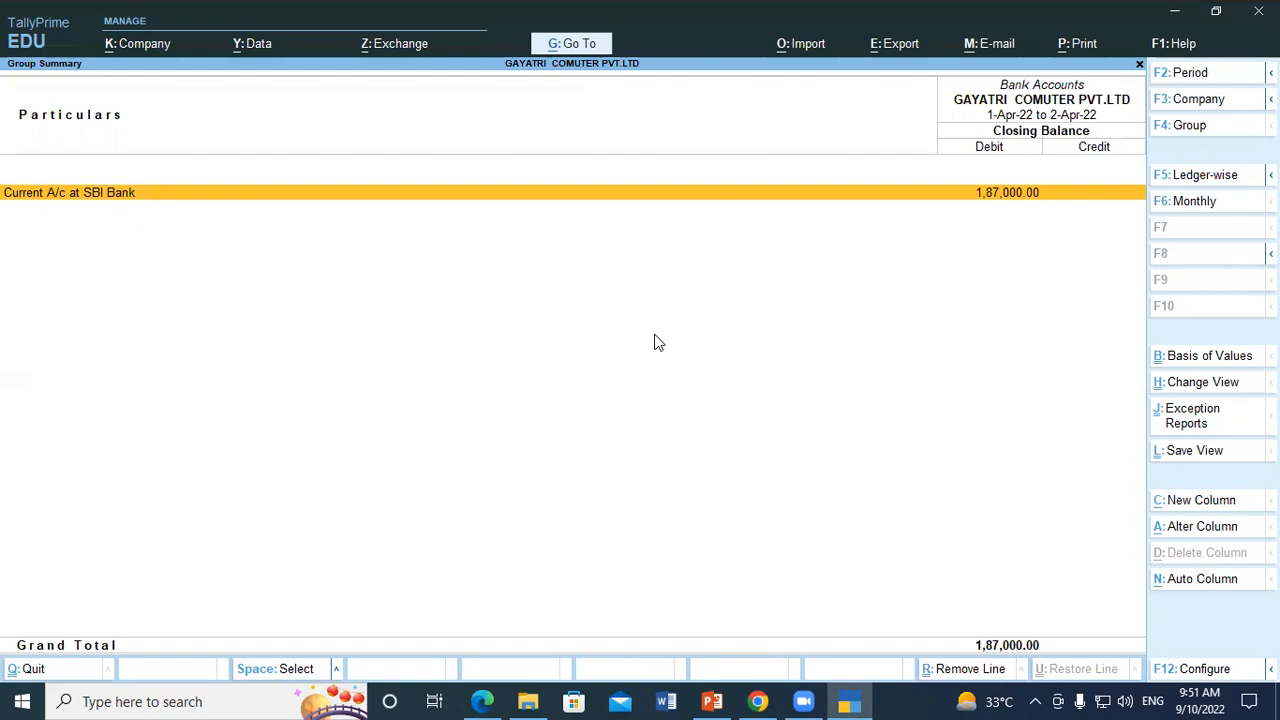
key("Escape")
key("Escape")
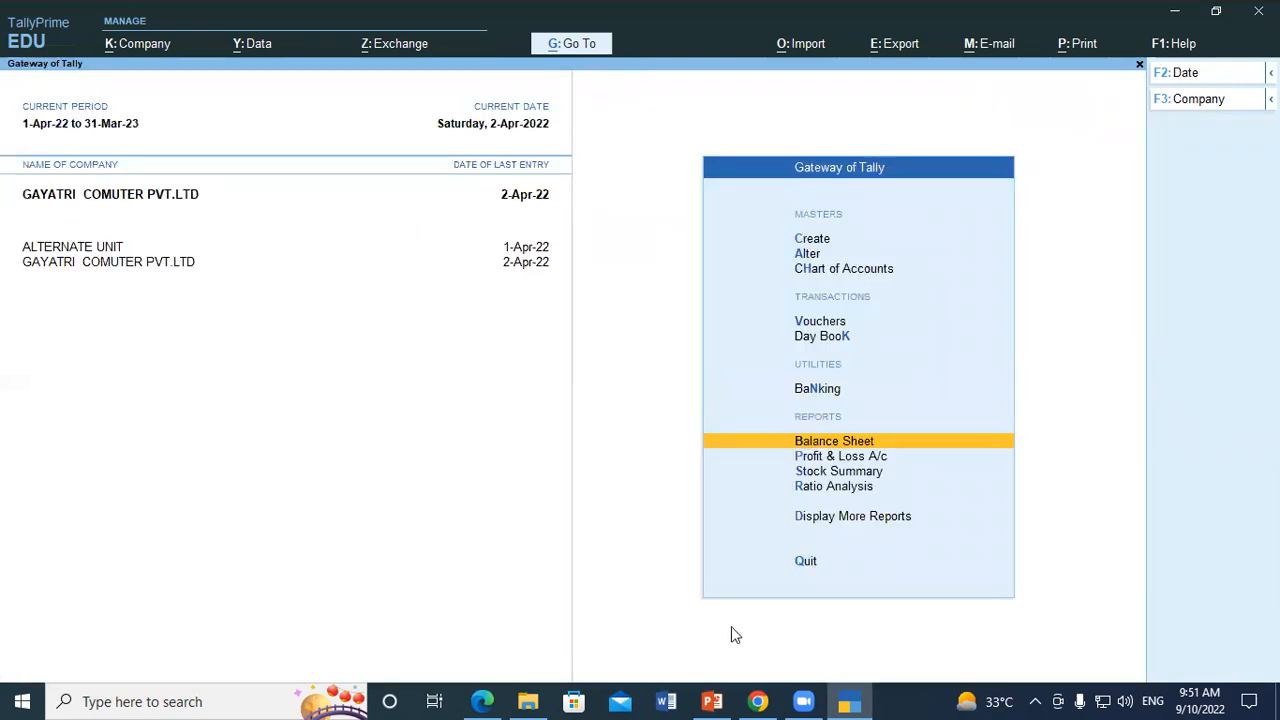
Switch to the PDF and mark the 400 and 700 amounts in transaction 9, circling Stationery and postage
left_click(496, 700)
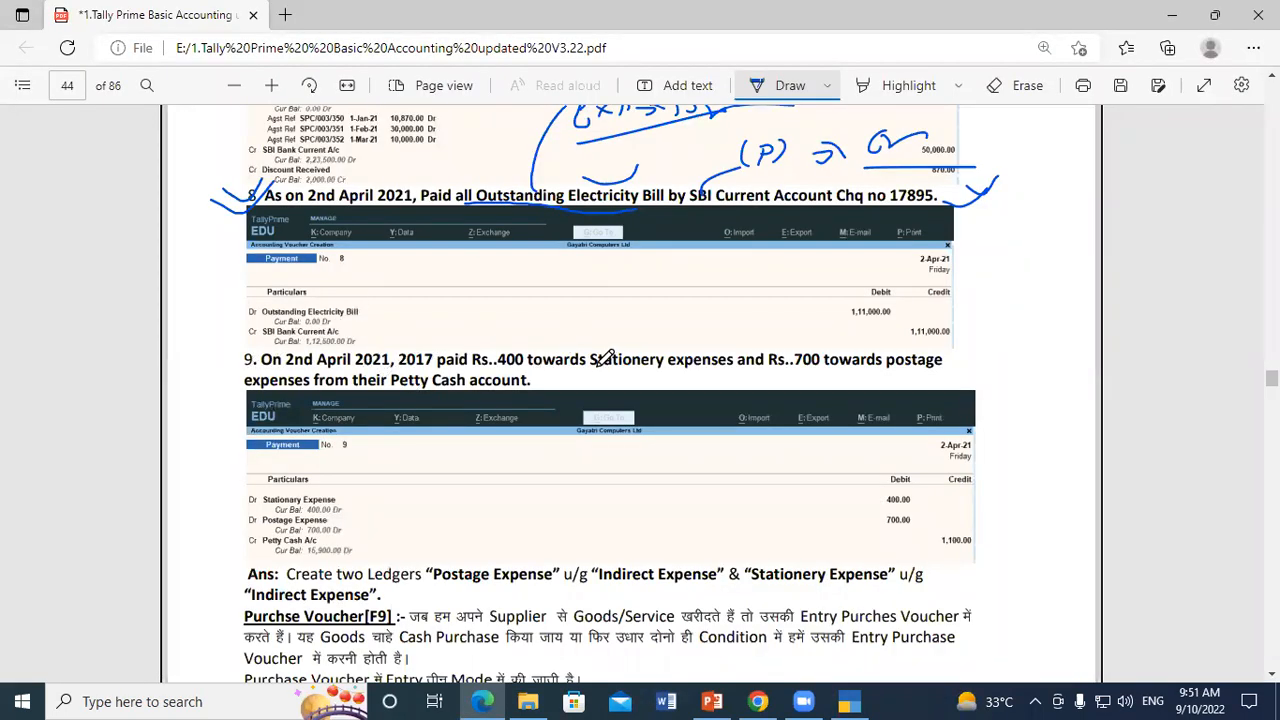
left_click_drag(596, 373, 660, 362)
left_click_drag(498, 366, 536, 356)
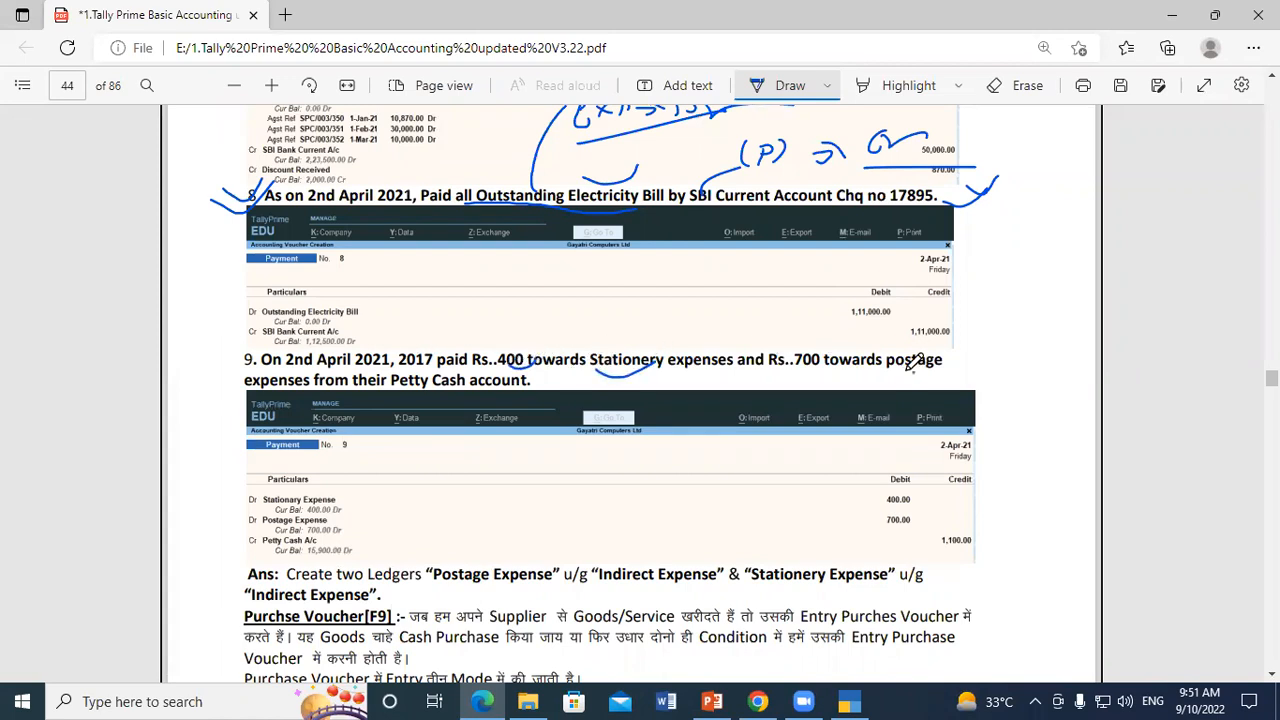
left_click_drag(888, 370, 940, 368)
left_click_drag(796, 371, 818, 369)
mouse_move(628, 348)
left_mouse_down()
mouse_move(590, 360)
mouse_move(612, 322)
mouse_move(664, 348)
left_mouse_up()
mouse_move(910, 378)
left_mouse_down()
mouse_move(900, 386)
mouse_move(925, 327)
mouse_move(958, 345)
mouse_move(940, 378)
left_mouse_up()
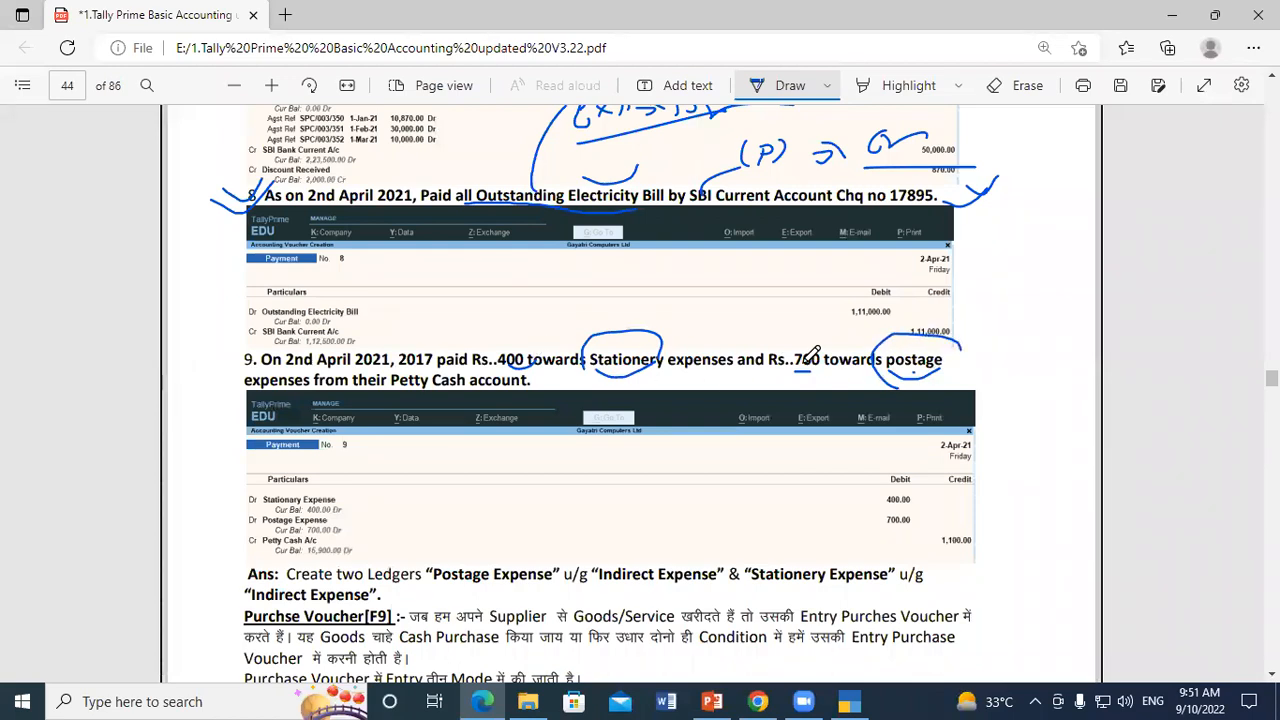
Underline Petty Cash account in transaction 9, turn off the Draw pen, and select “Postage Expense” in the answer below
left_click(744, 379)
left_click(703, 381)
left_click_drag(395, 391, 552, 390)
left_click(780, 85)
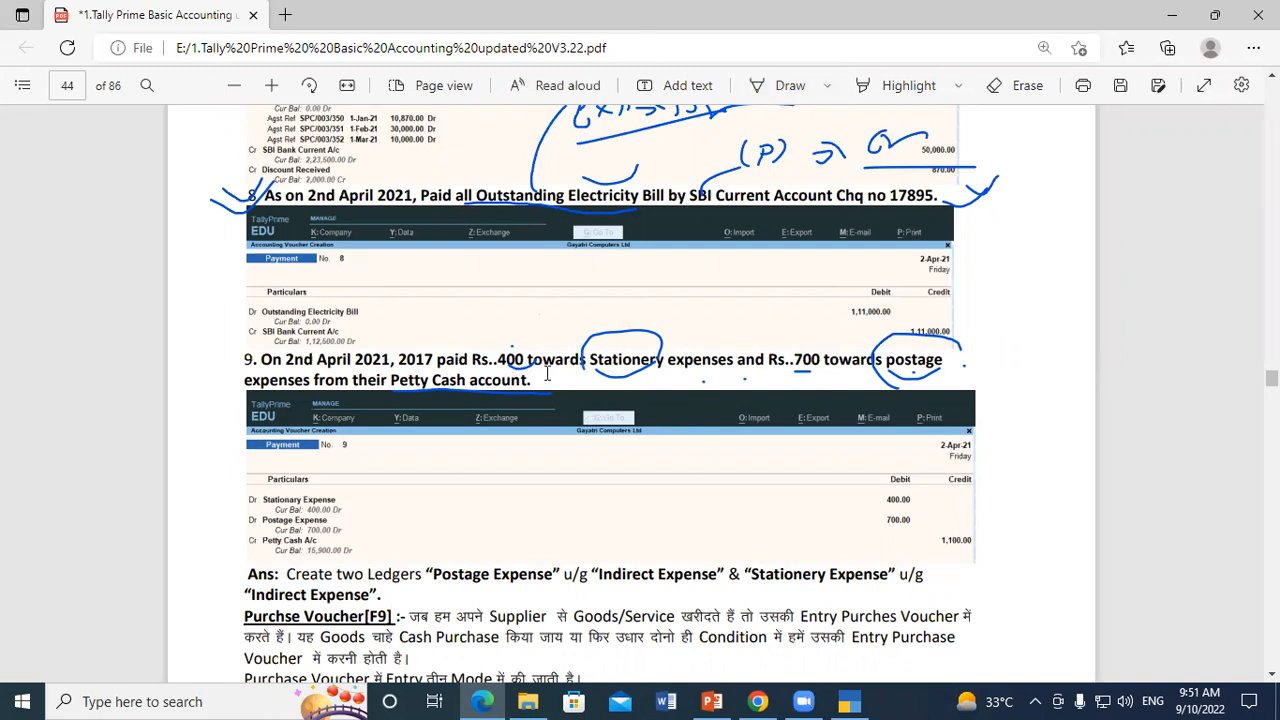
scroll(470, 430, "down", 2)
left_click_drag(438, 388, 553, 389)
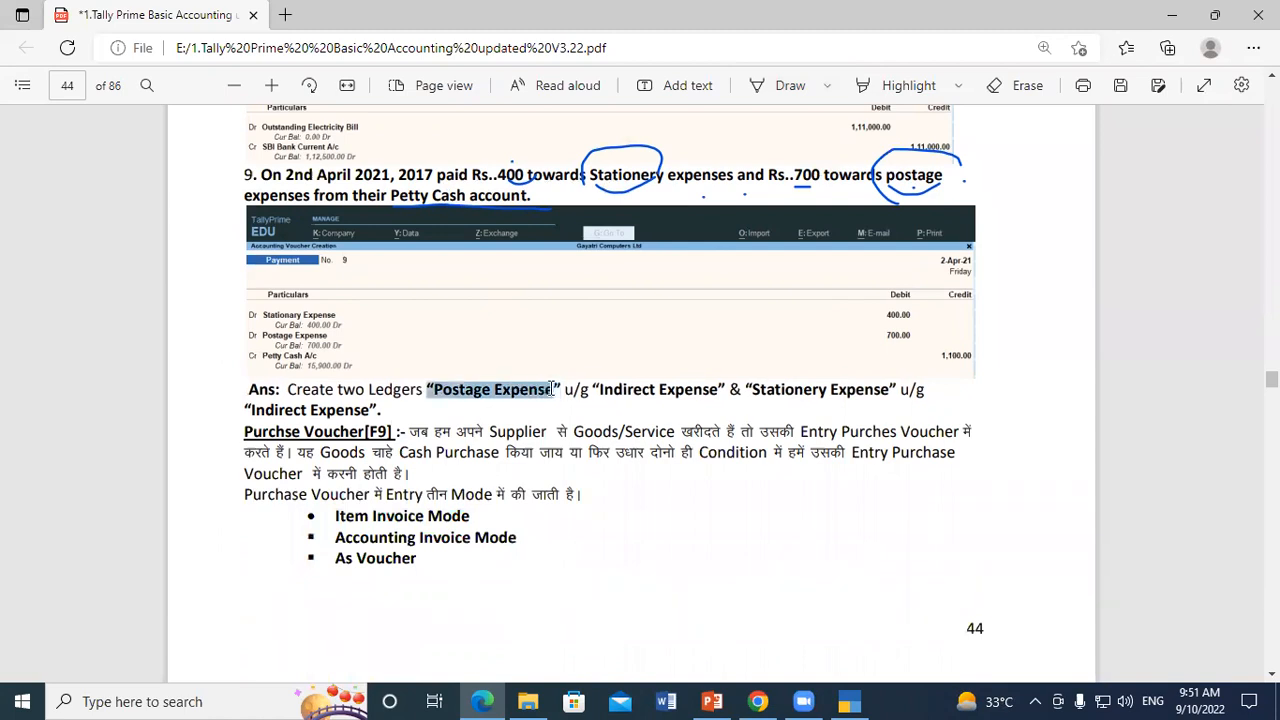
Switch to TallyPrime and open a new payment voucher for transaction 9
key("alt+Tab")
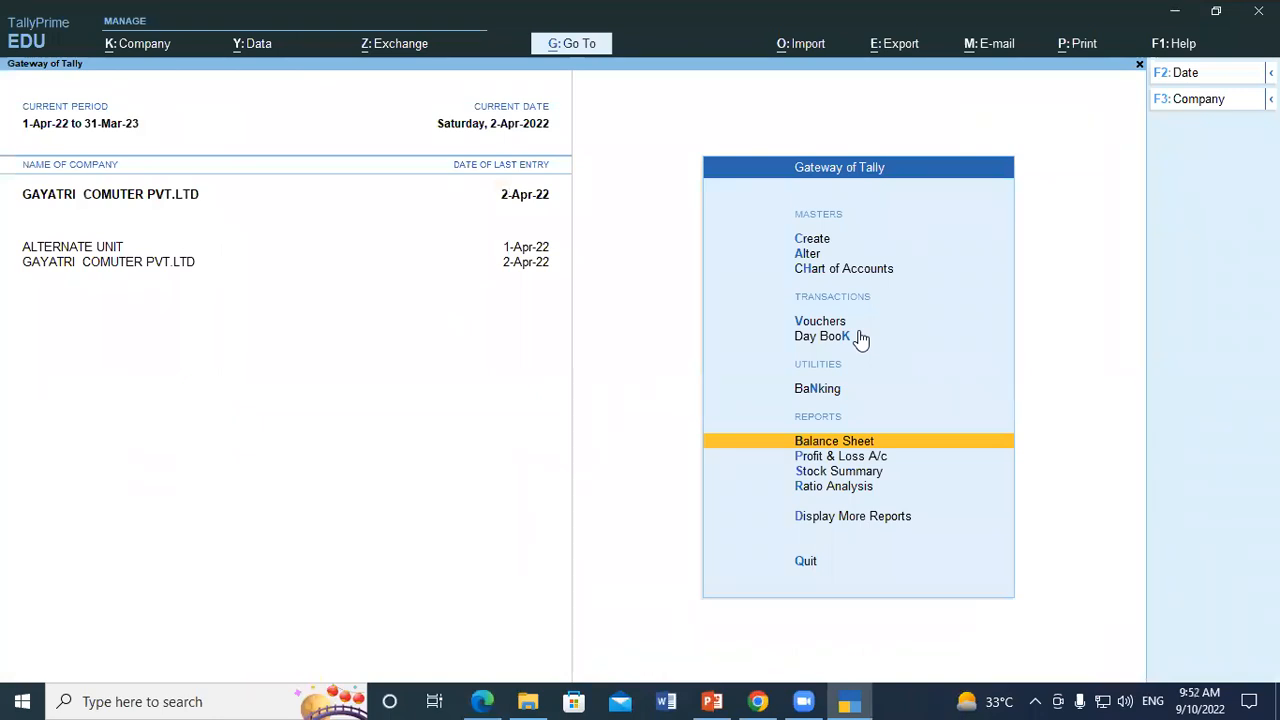
key("Up")
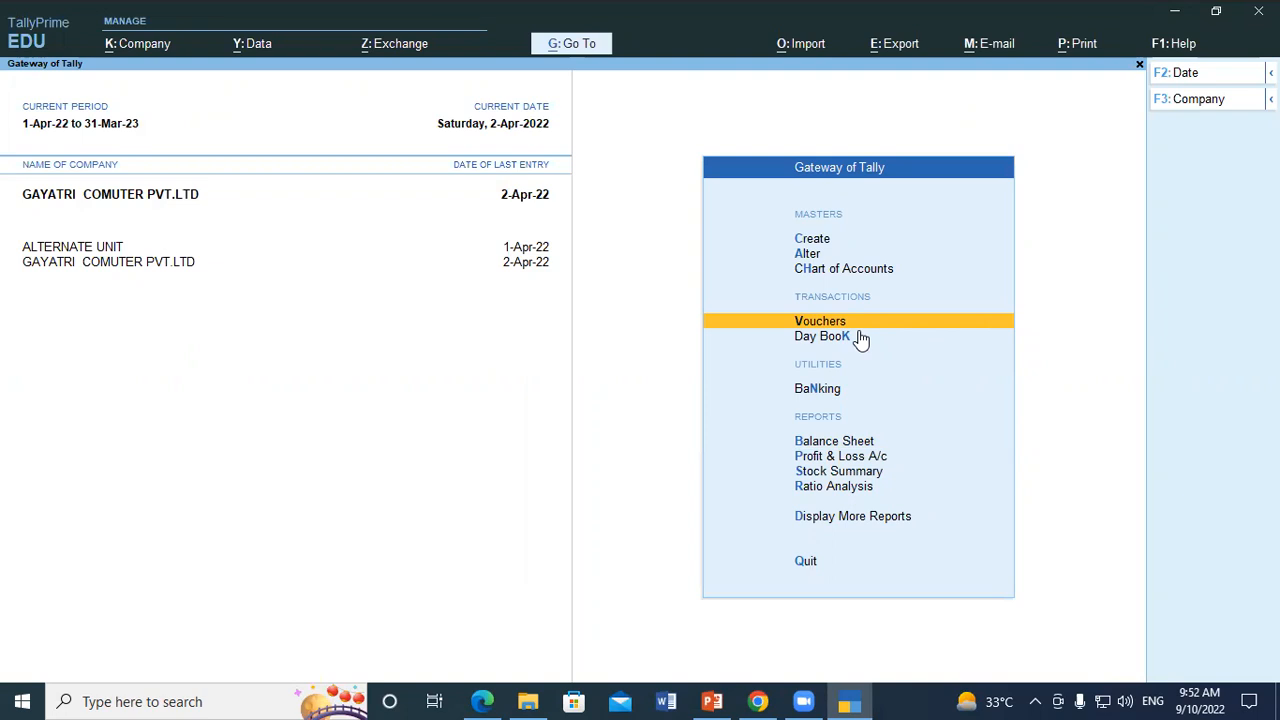
left_click(858, 332)
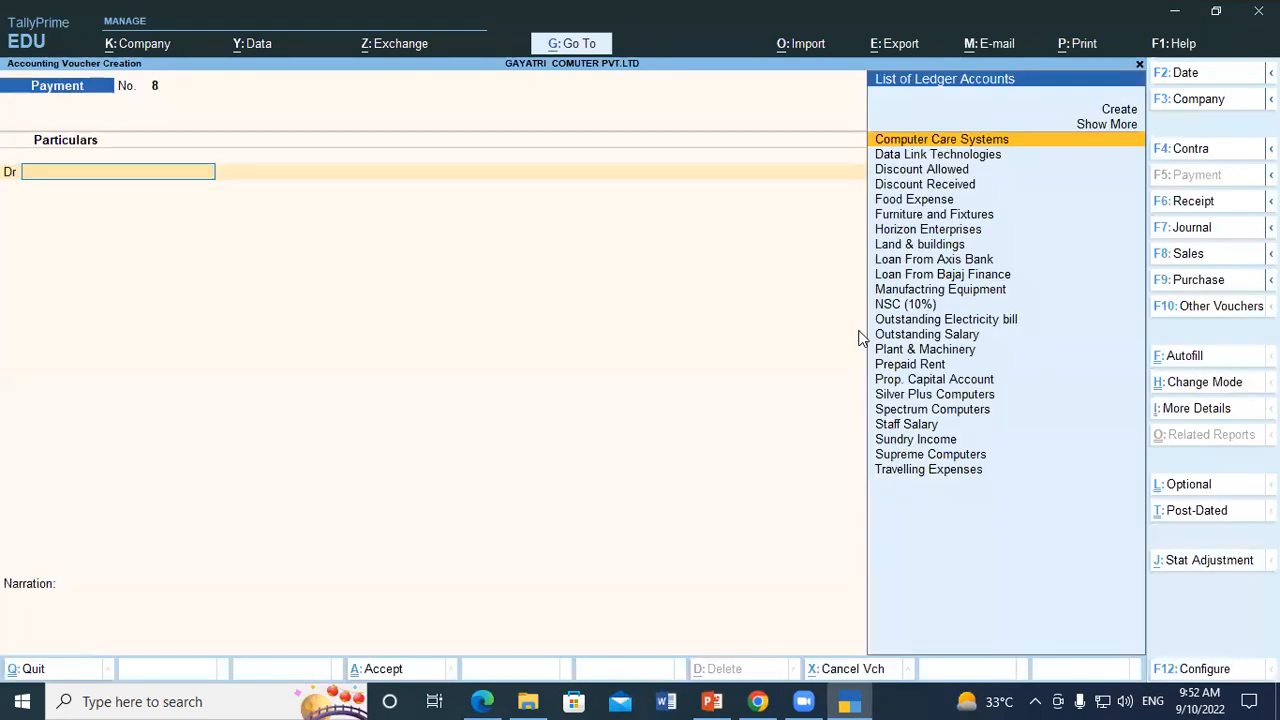
Create a ledger named “Postage Expense, including the leading quotation mark, under Indirect Expenses from within the payment voucher
key("alt+c")
type("\"Postage Expense")
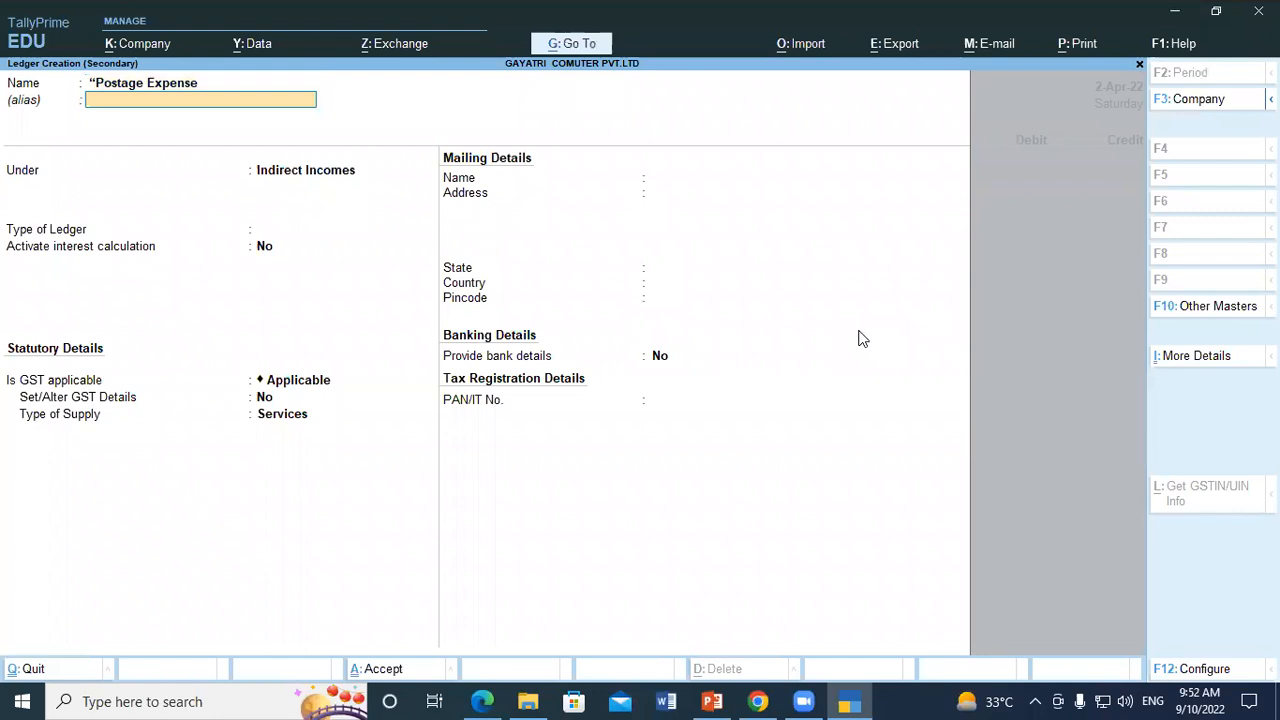
key("Return")
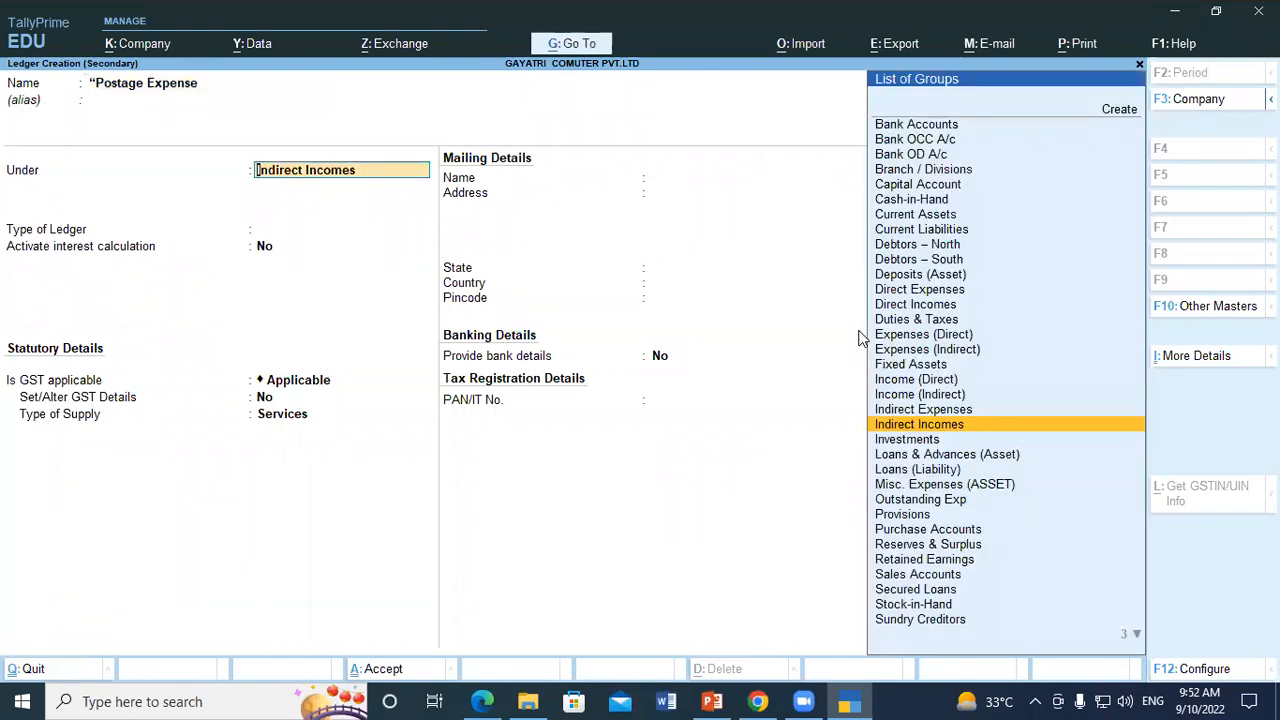
key("Up")
key("Return")
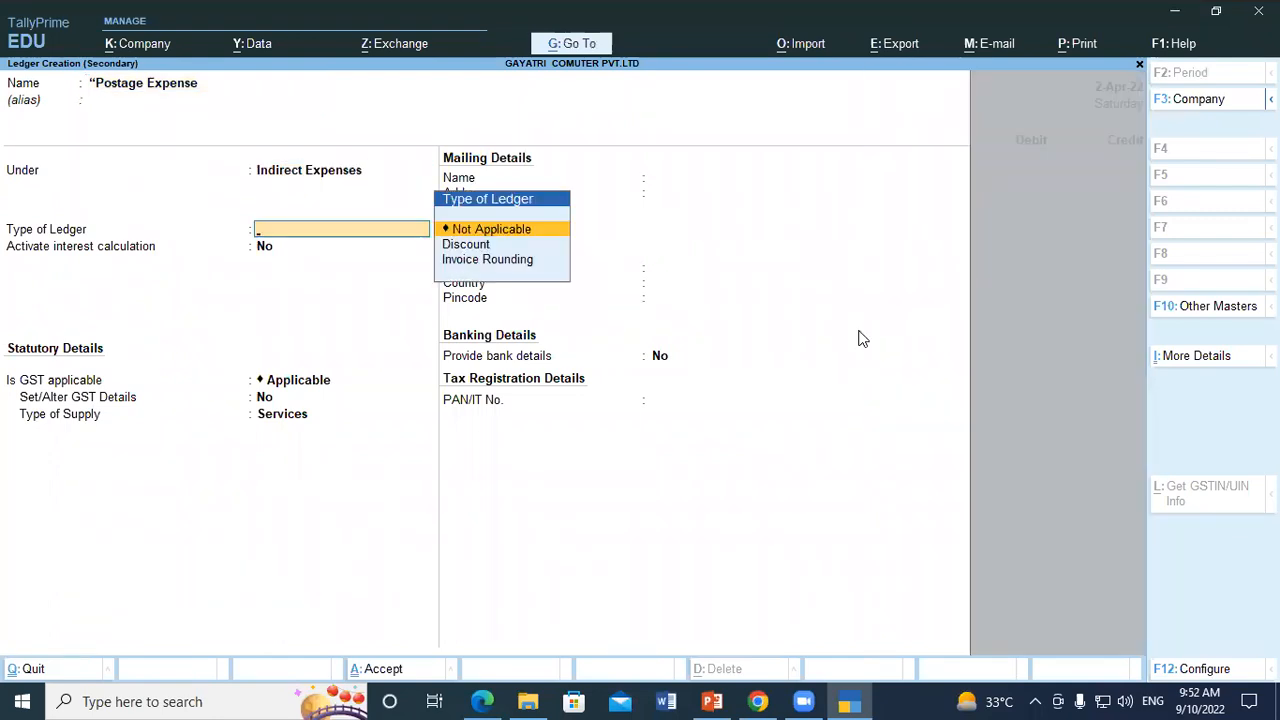
key("ctrl+a")
key("Return")
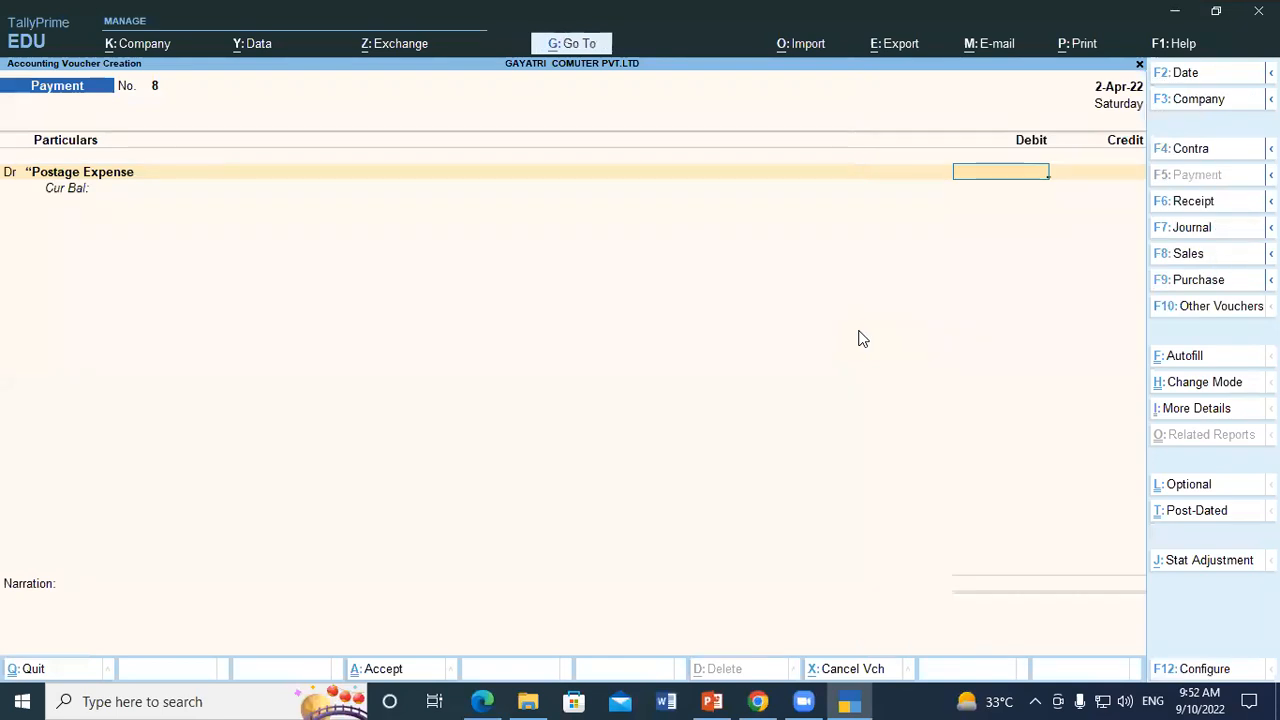
Enter a debit of 400 for the postage ledger and start a second debit line
type("400")
key("Return")
type("d")
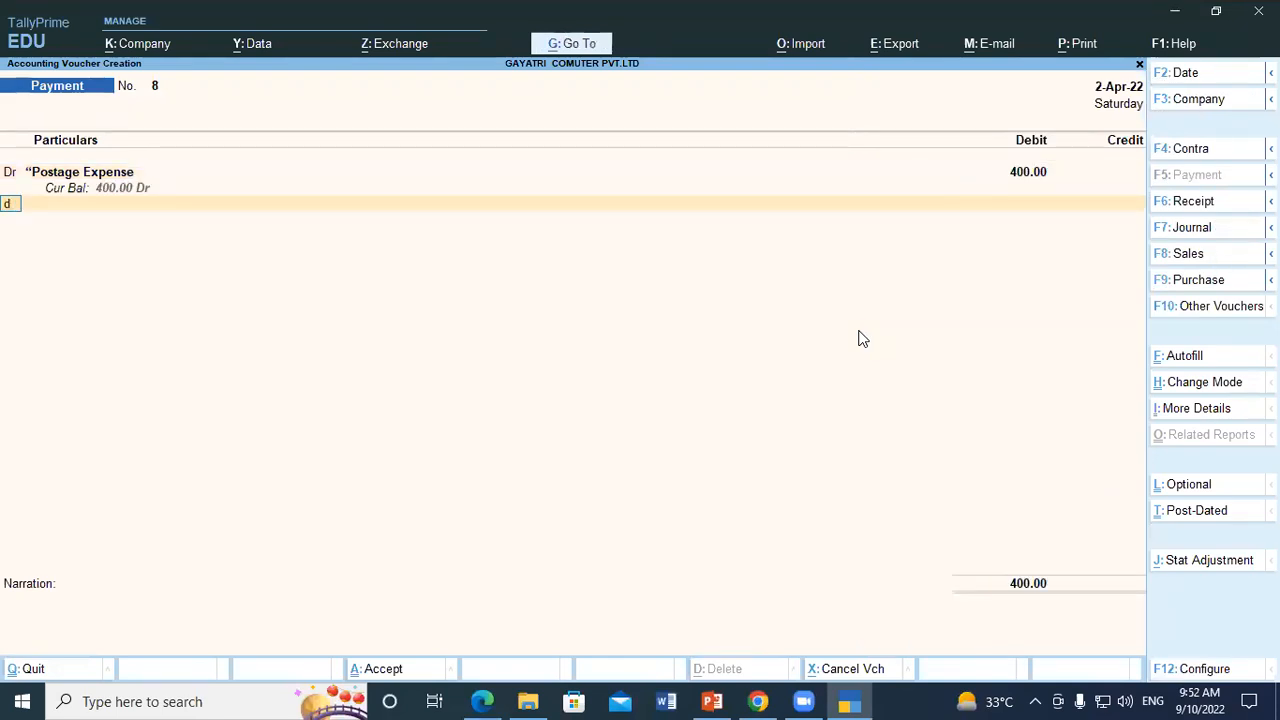
key("Return")
Switch to the PDF and copy the ledger name Stationery Expense from the answer to transaction 9
key("alt+Tab")
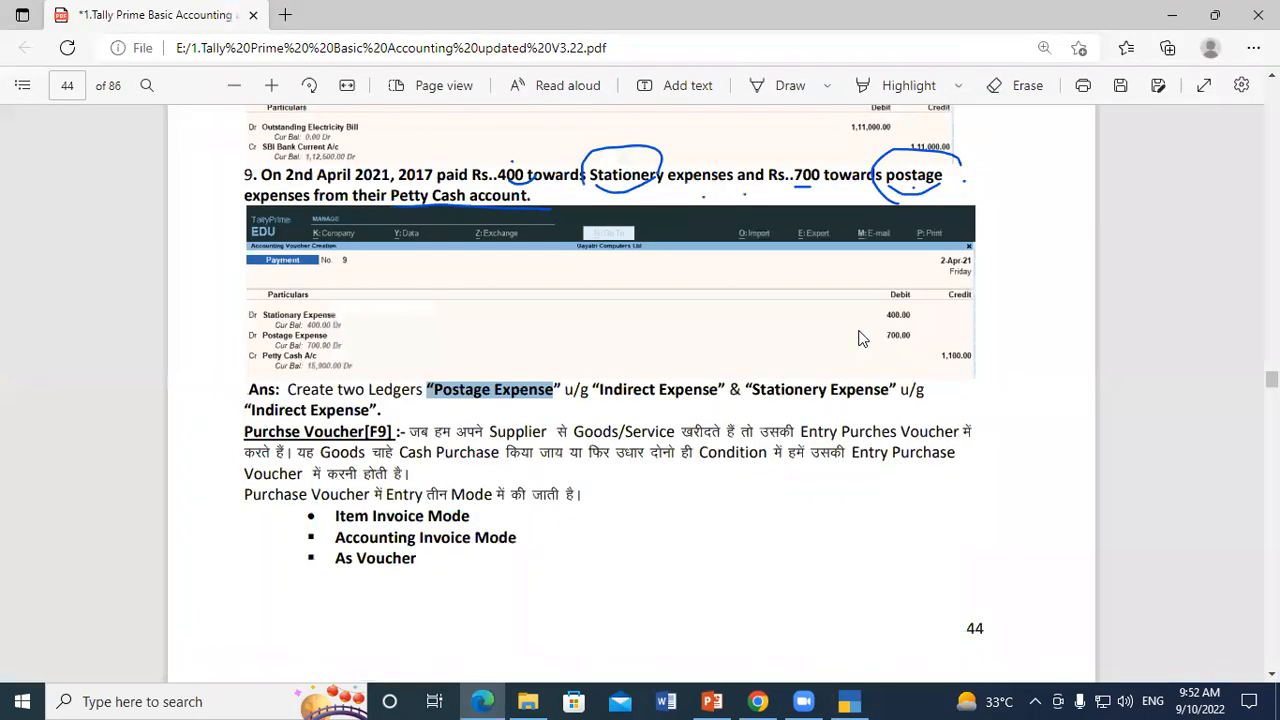
left_click(654, 392)
left_click_drag(754, 392, 887, 395)
key("ctrl+c")
scroll(800, 380, "up", 2)
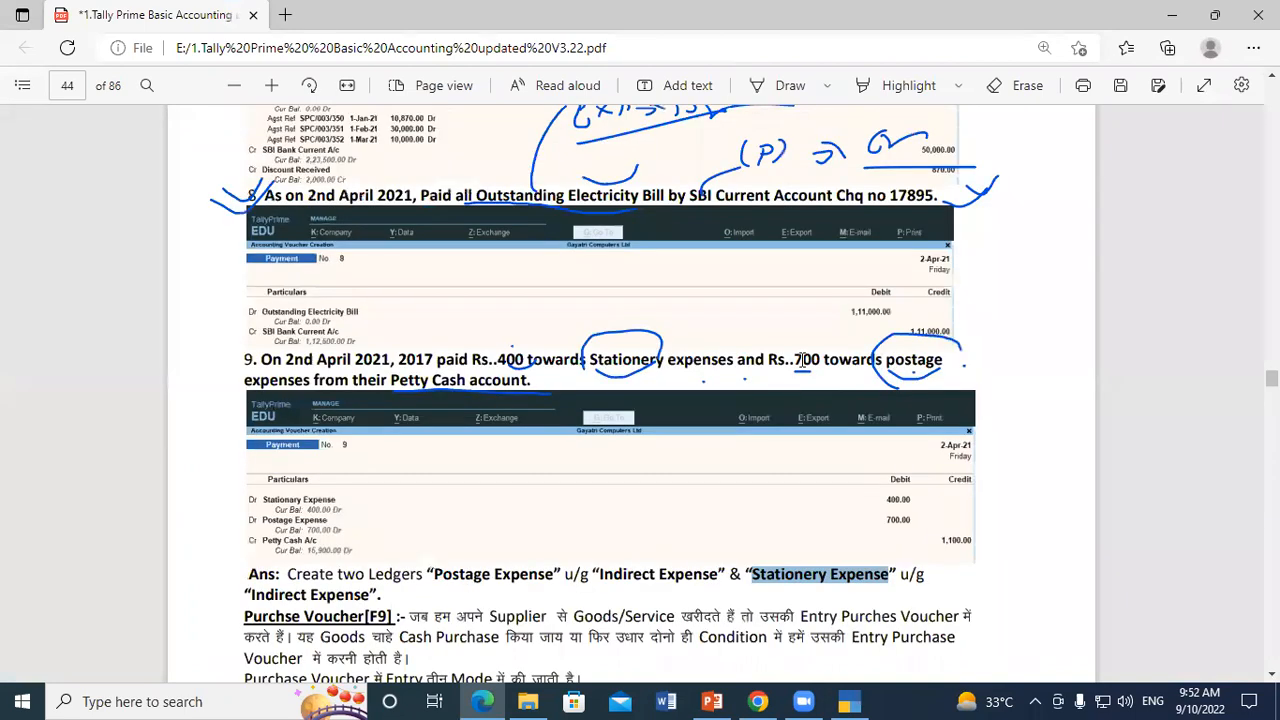
Switch to TallyPrime and create the ledger Stationery Expense under Indirect Expenses for the second debit line
key("alt+Tab")
key("alt+c")
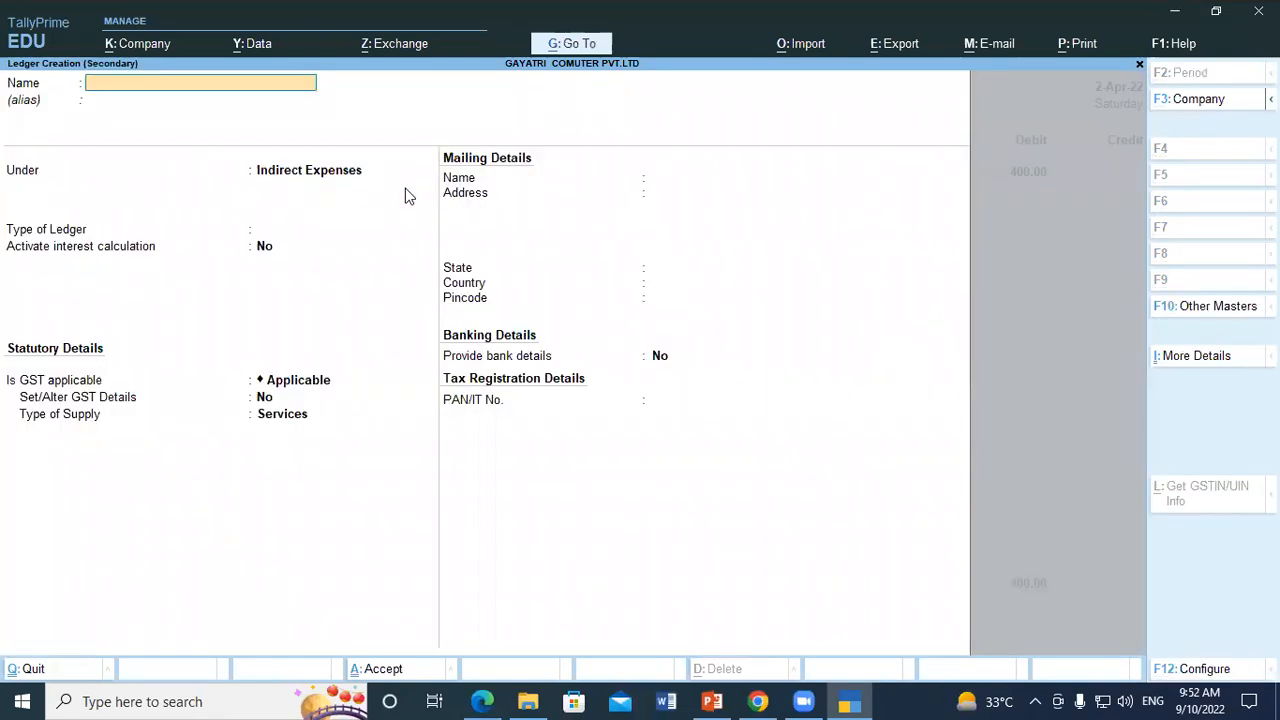
key("ctrl+v")
key("Return")
key("Return")
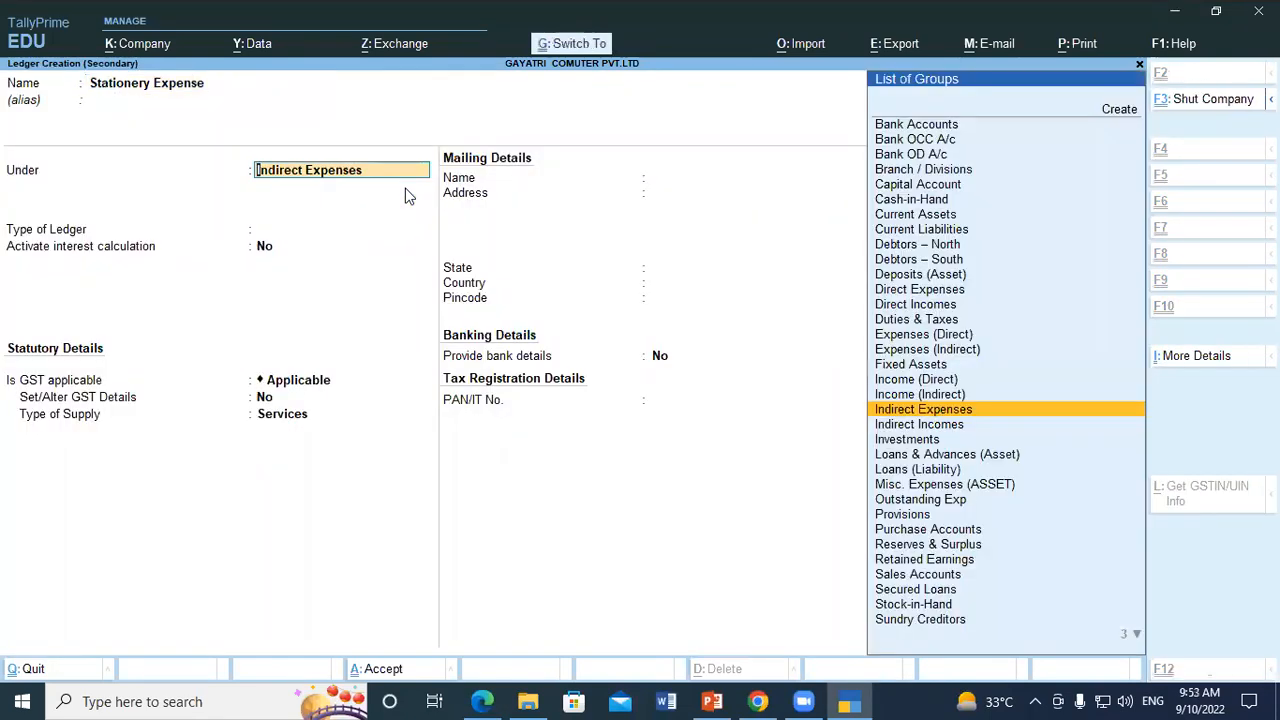
key("ctrl+a")
key("Return")
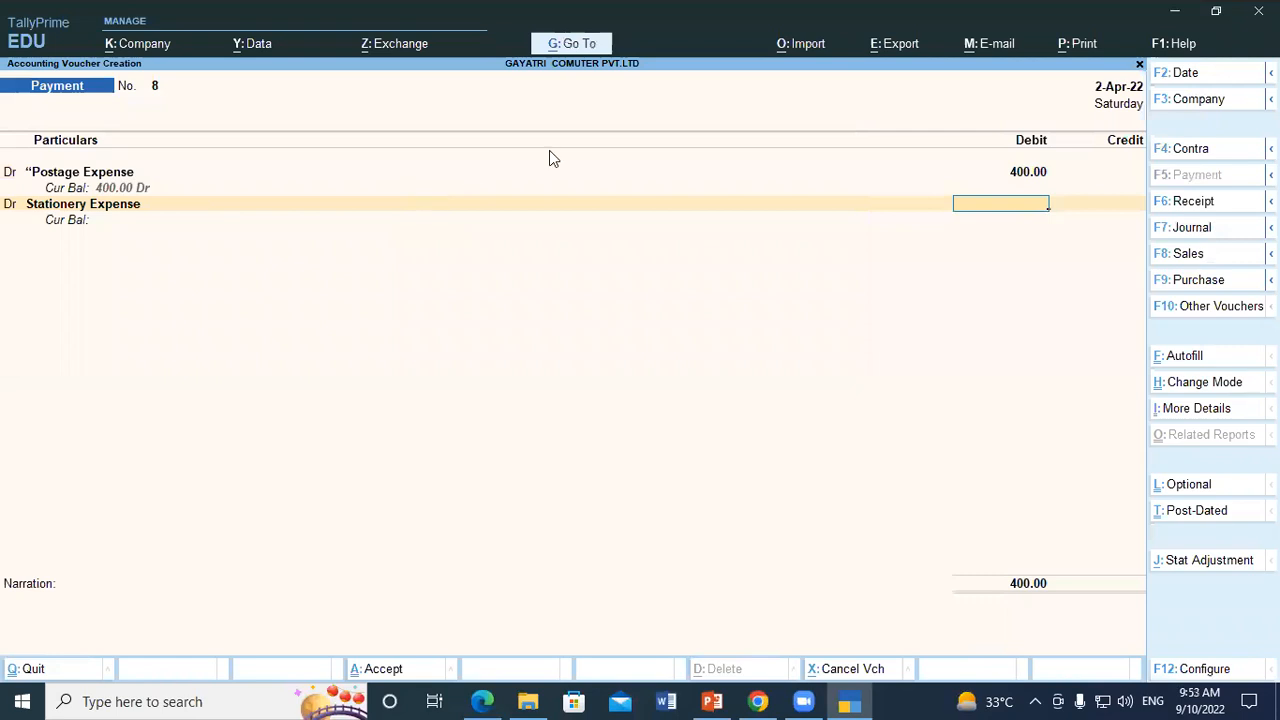
Set the postage debit to 700 and the Stationery Expense debit to 400
left_click(1013, 177)
type("700")
key("Return")
key("Return")
type("400")
key("Return")
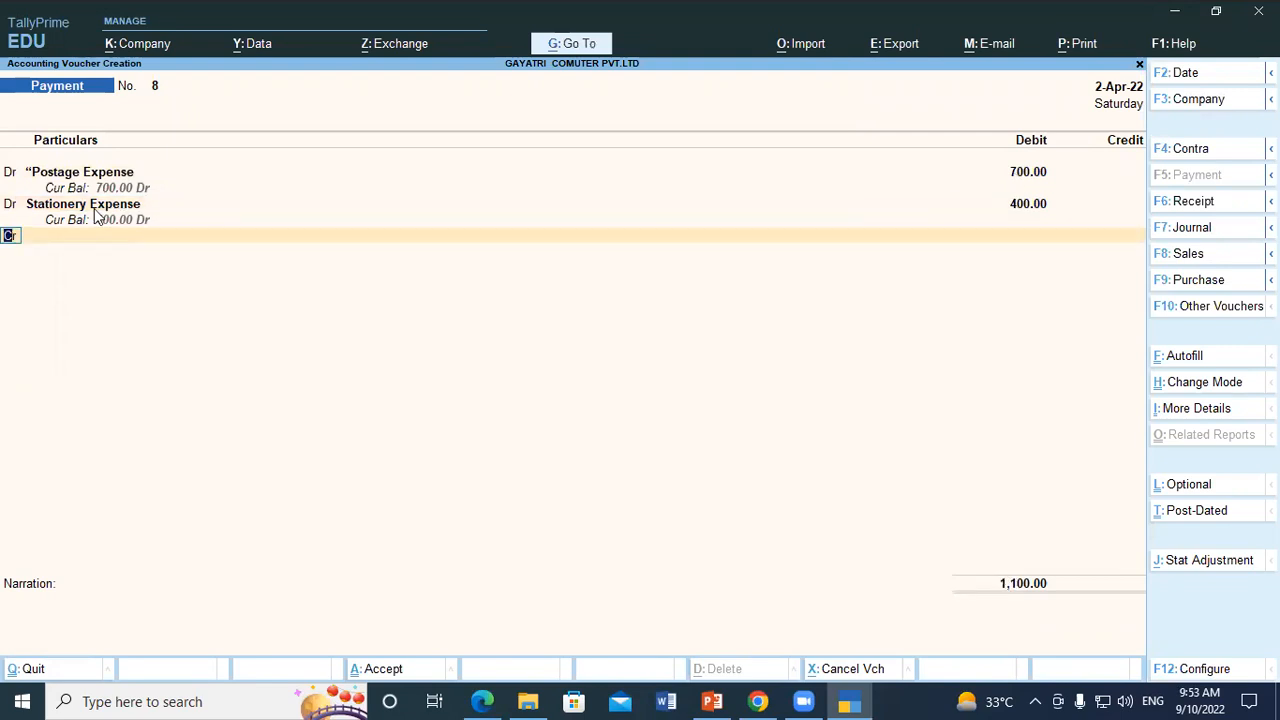
Credit Petty Cash with 1,100, leave the narration blank, and accept the payment voucher
key("Return")
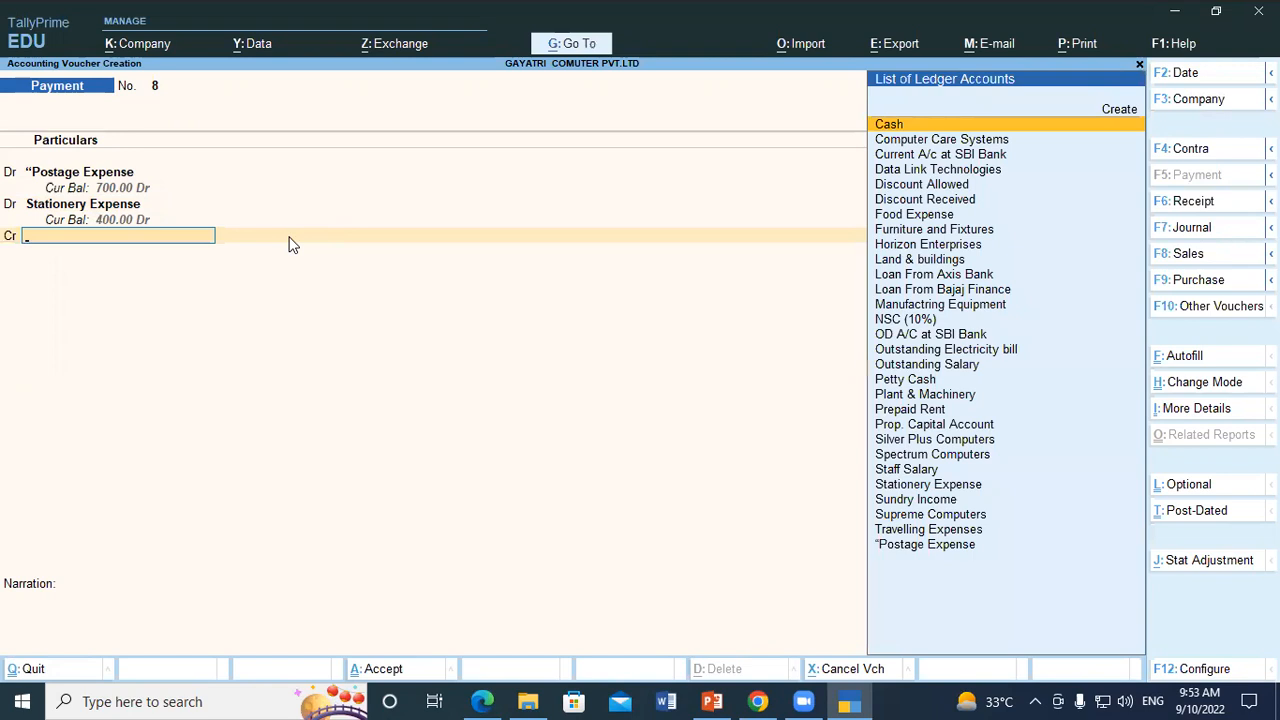
type("Pe")
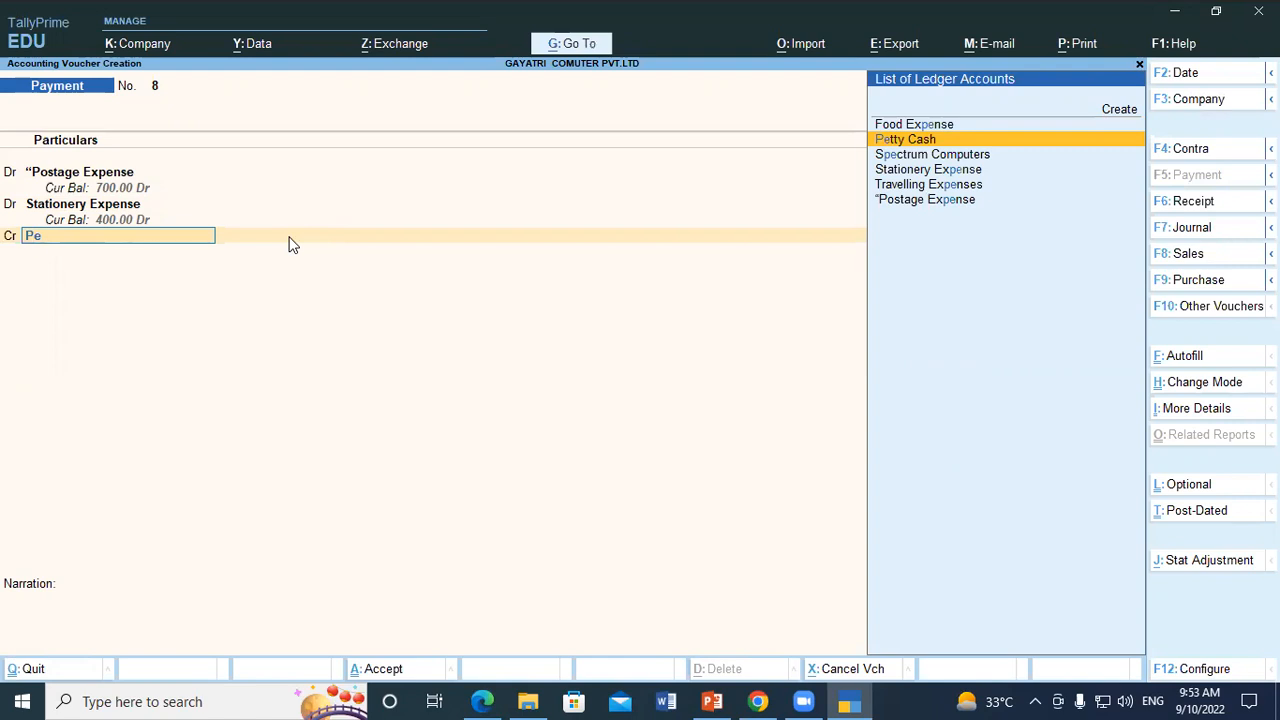
key("Return")
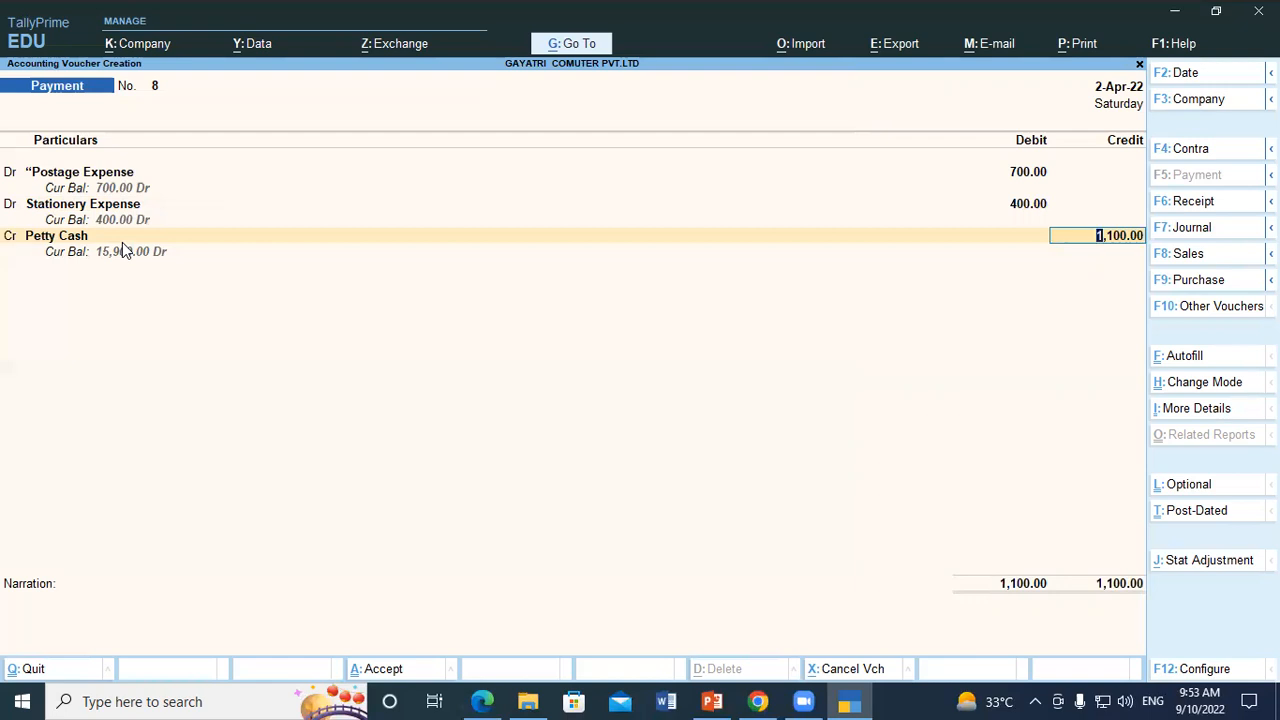
key("Return")
key("Return")
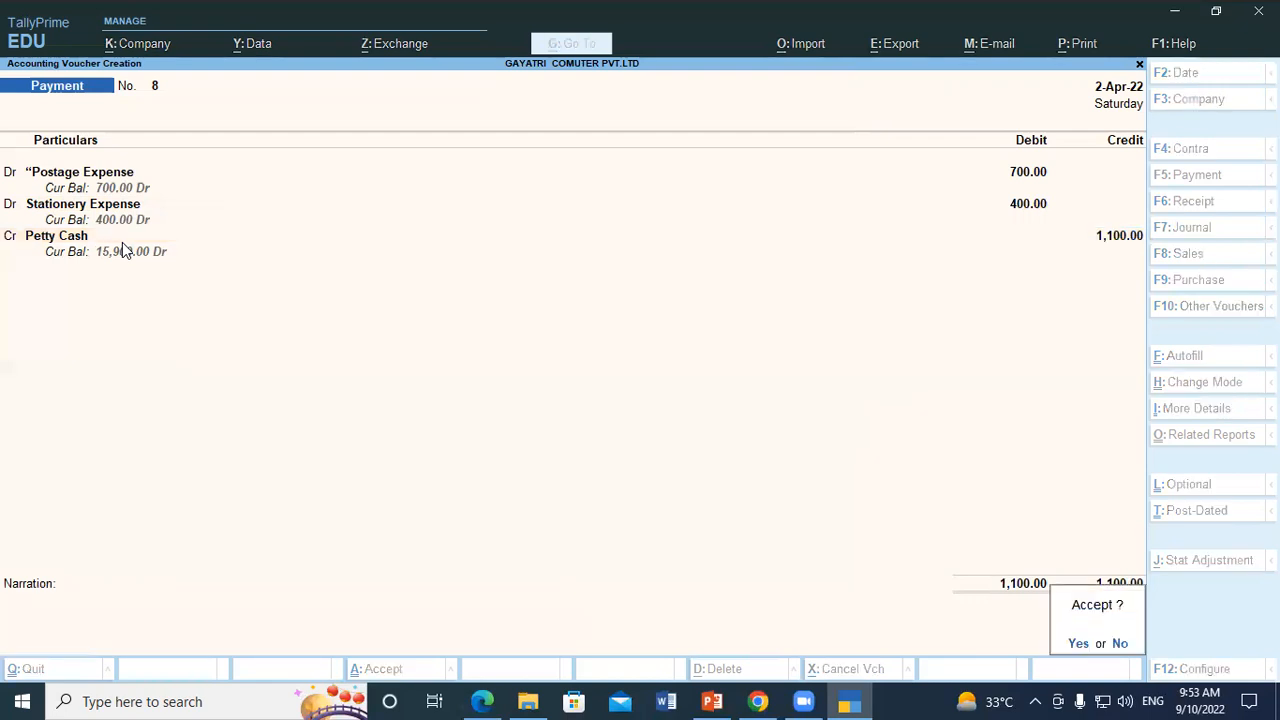
key("Return")
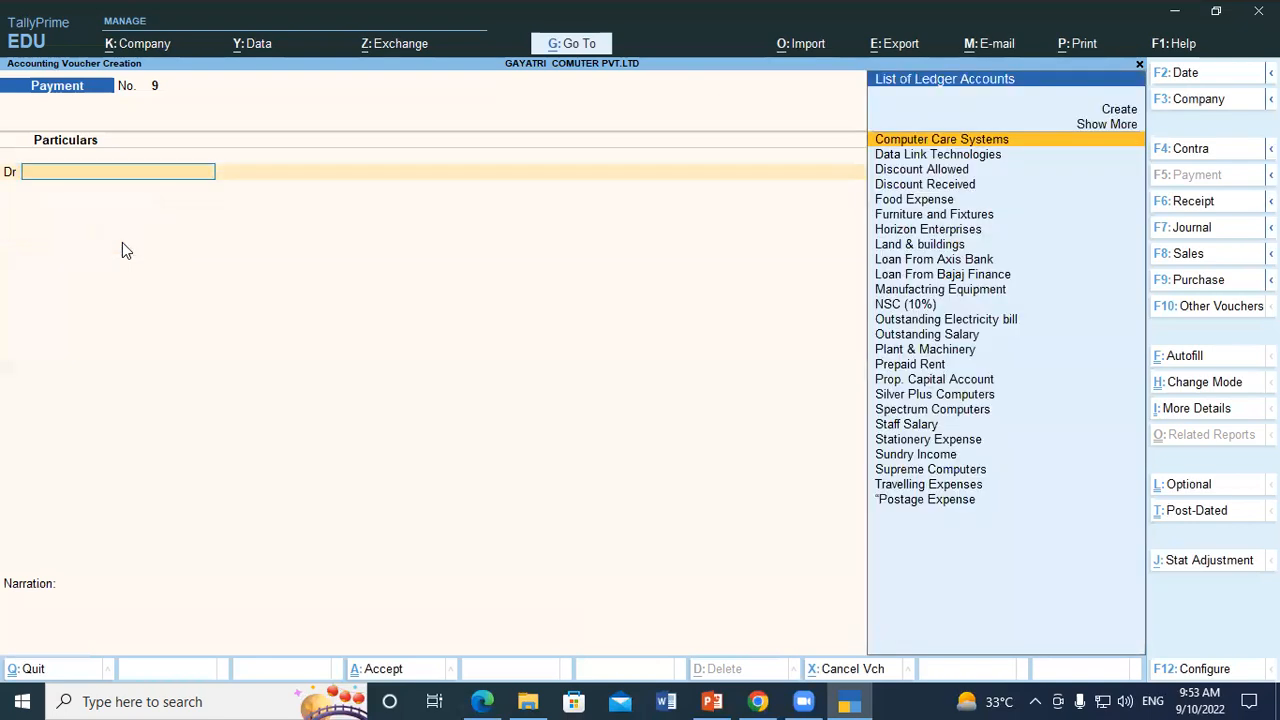